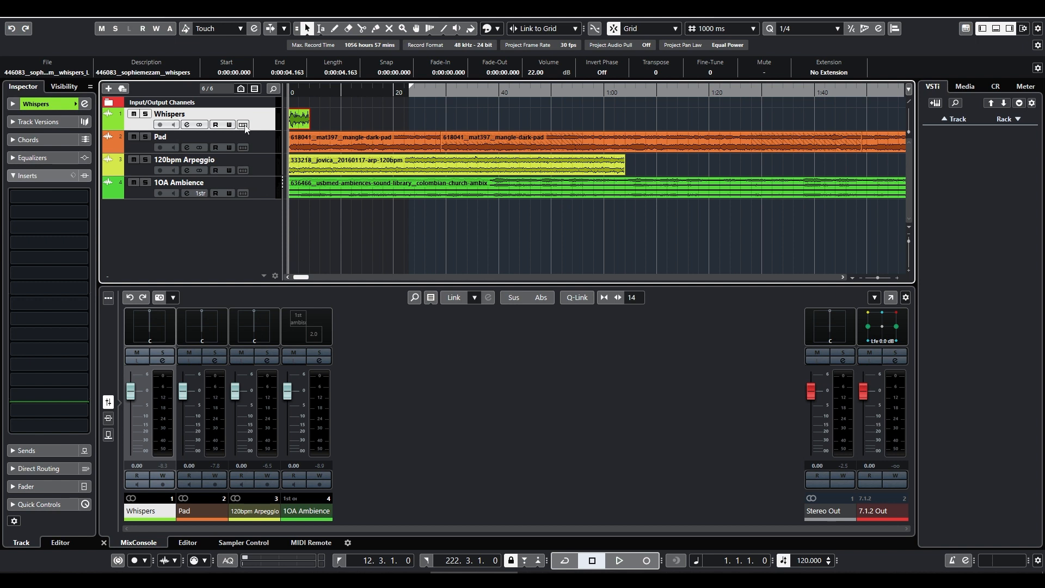
- Solo the Whispers track and play its clip from the start
left_click(293, 125)
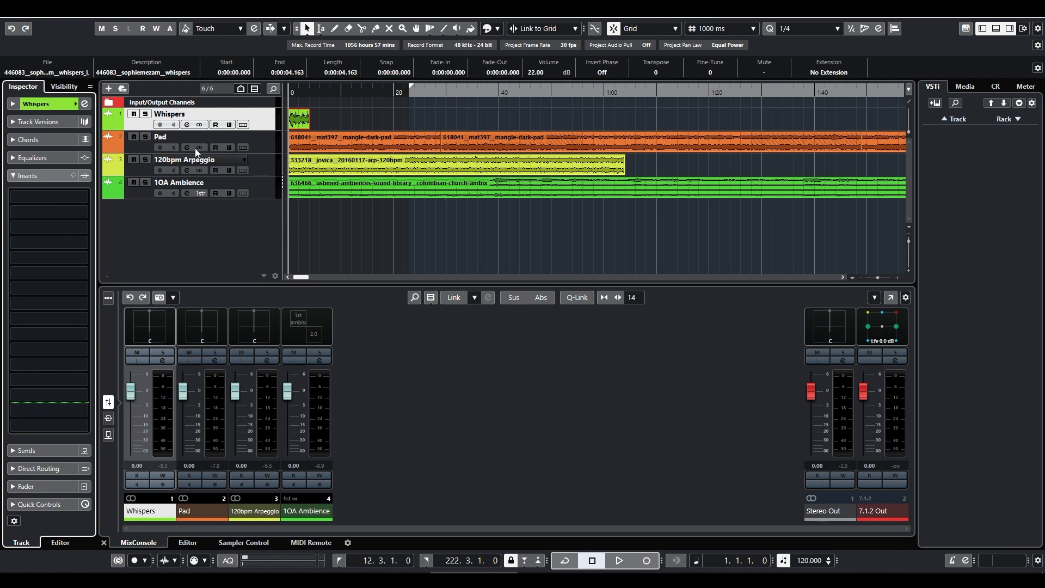
left_click(145, 114)
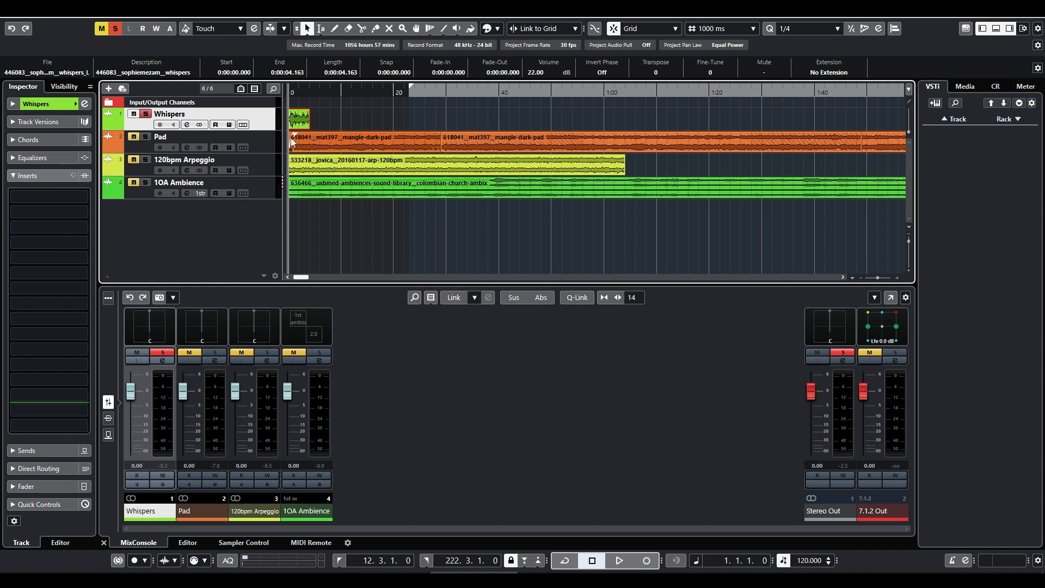
key("space")
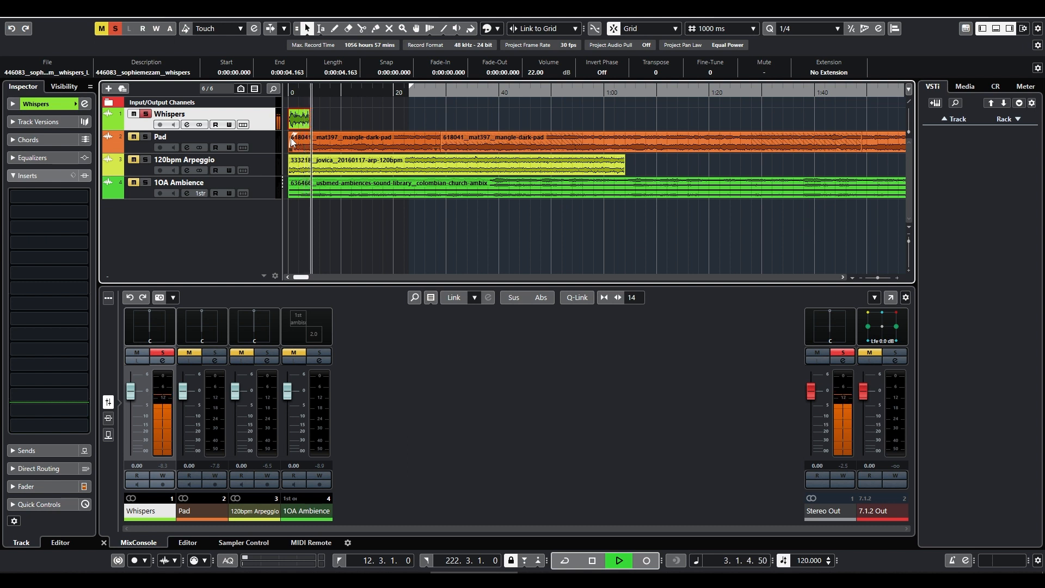
key("space")
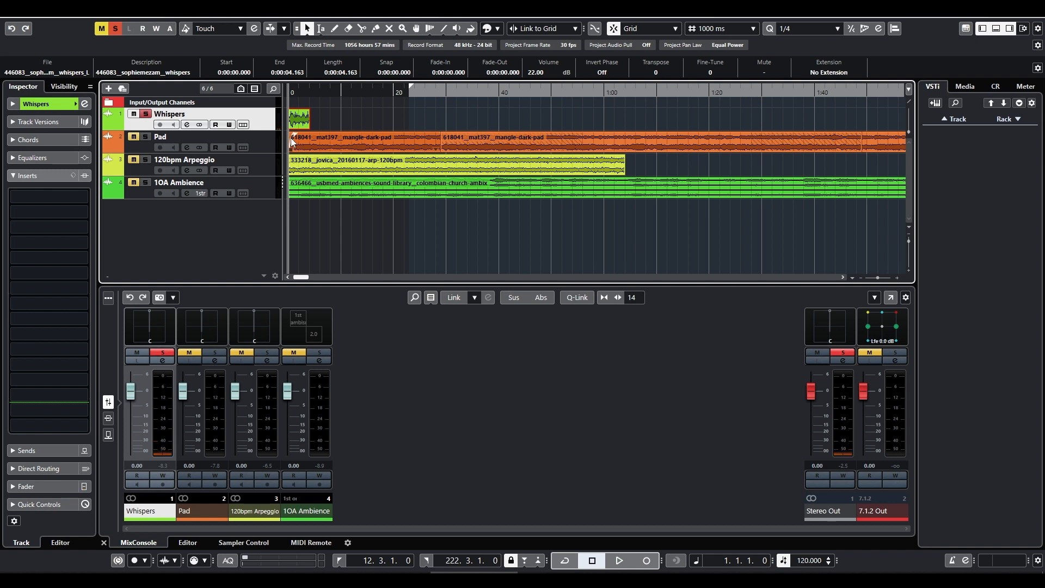
- Load ab Stutter in the Whispers track's first insert slot, set its input to Mono and audition the effect
left_click(76, 197)
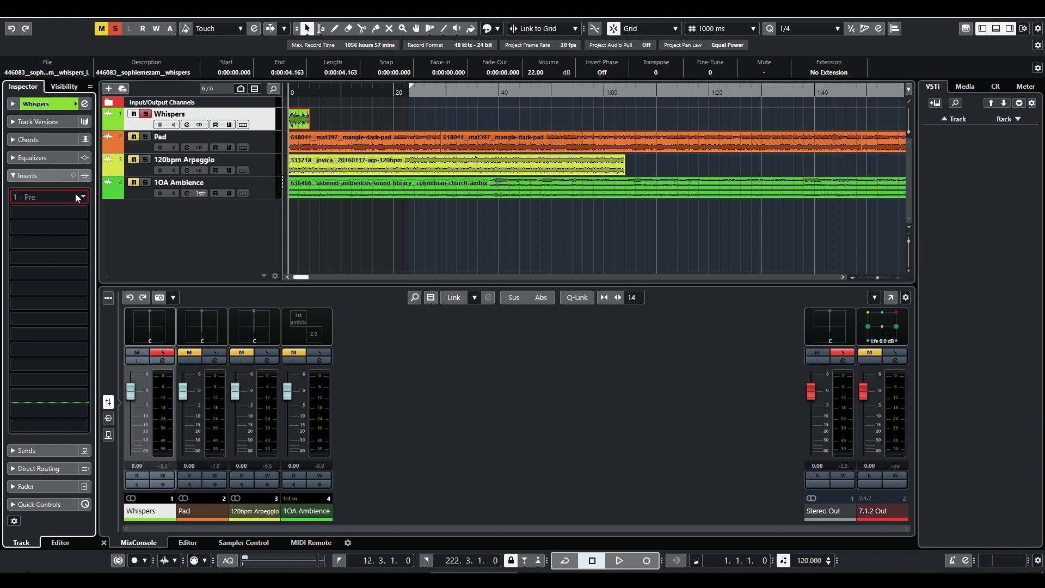
type("stut")
key("Return")
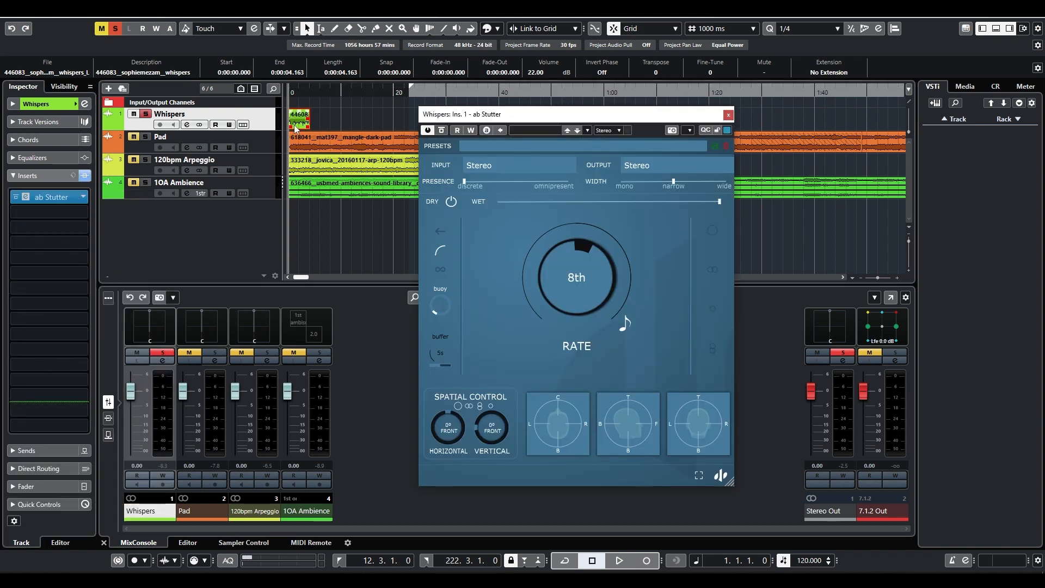
left_click(500, 166)
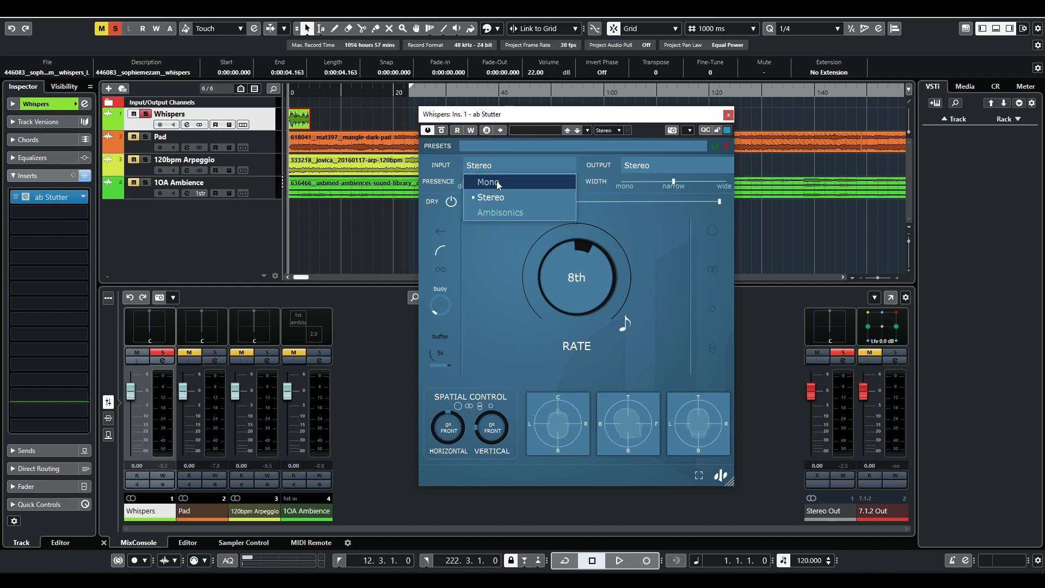
left_click(497, 182)
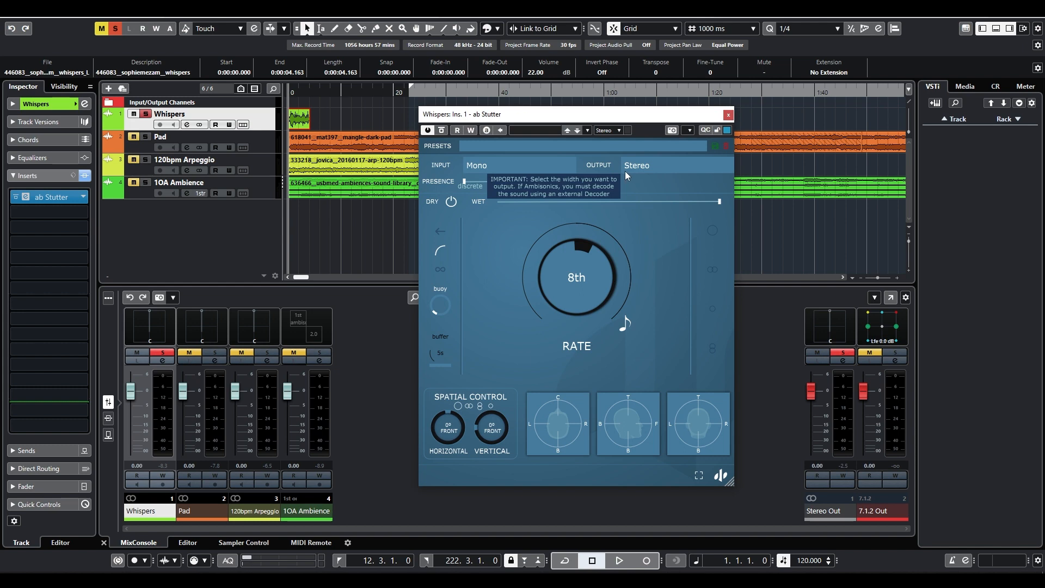
key("space")
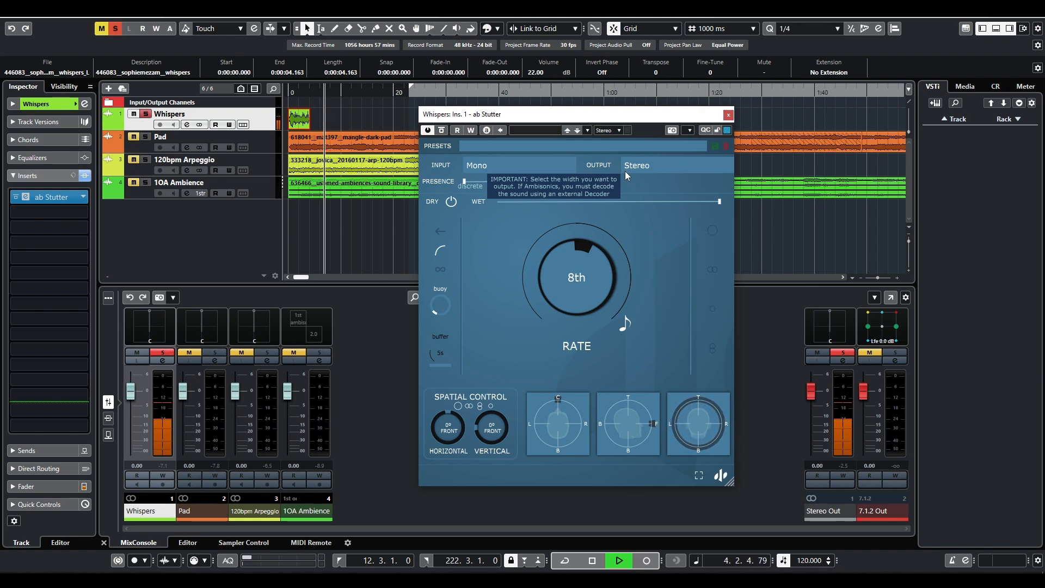
key("space")
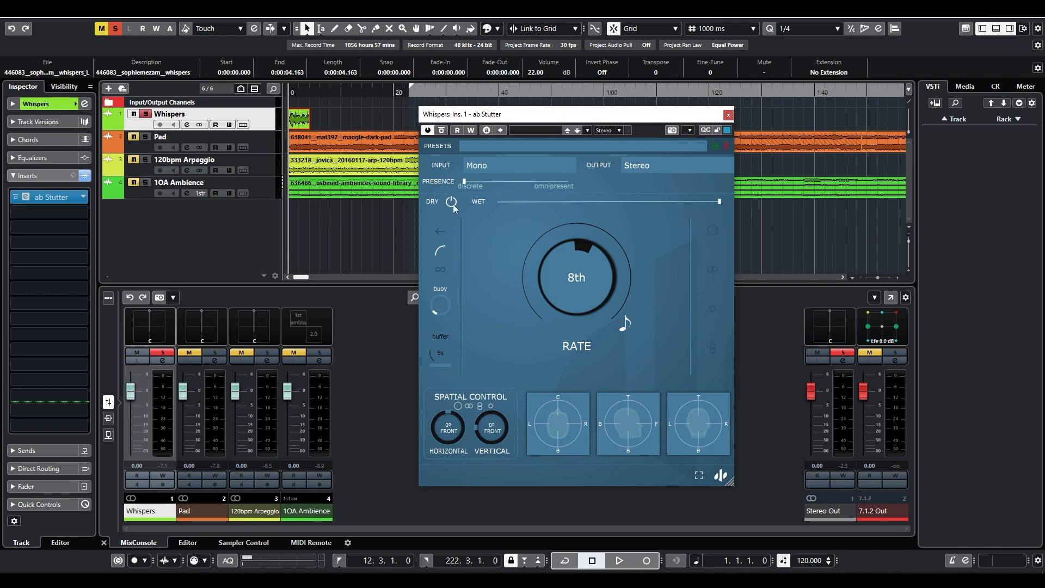
- Turn off the stutter's dry signal, set the buffer to 3.97 s and start playback with the infinity option enabled
left_click(298, 126)
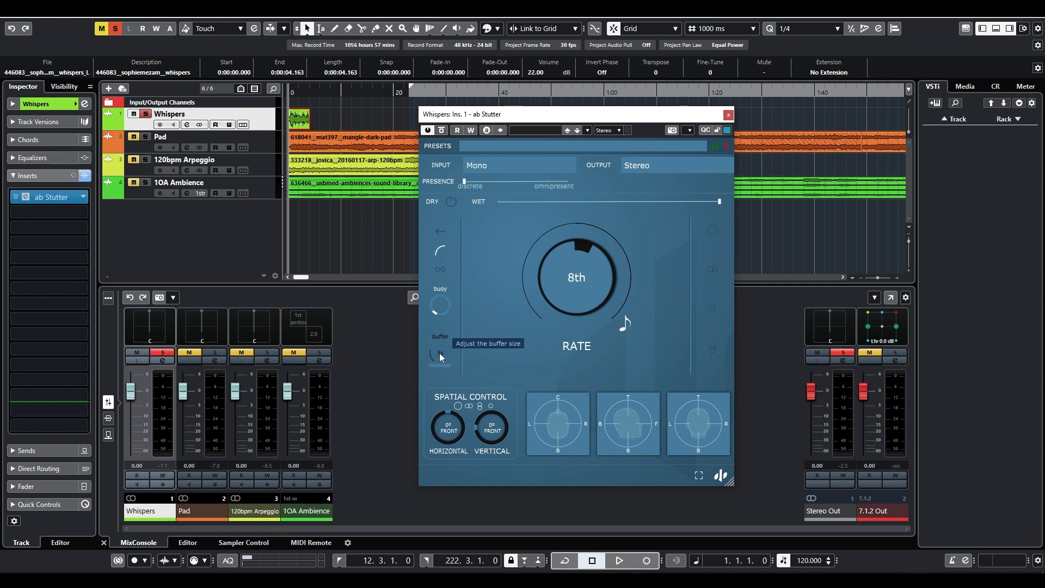
left_click_drag(441, 360, 443, 366)
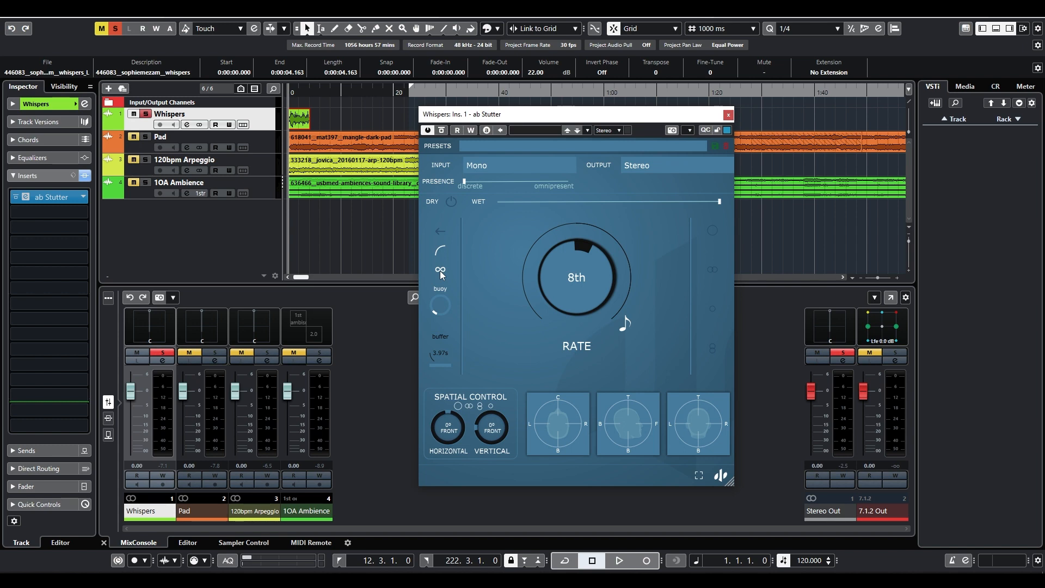
key("space")
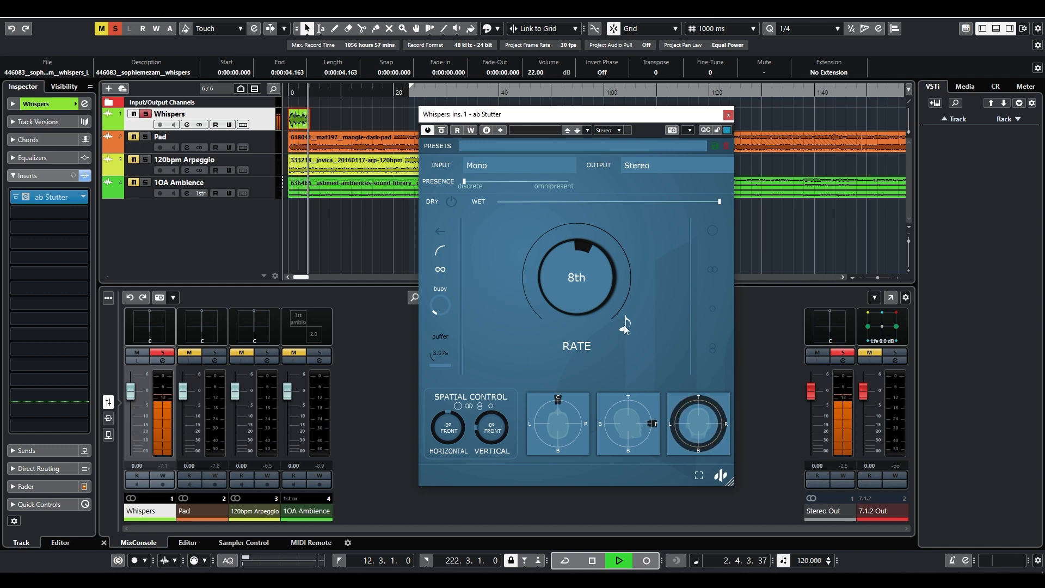
- Switch the stutter rate from note values to seconds and set it to 0.283 s
left_click(625, 327)
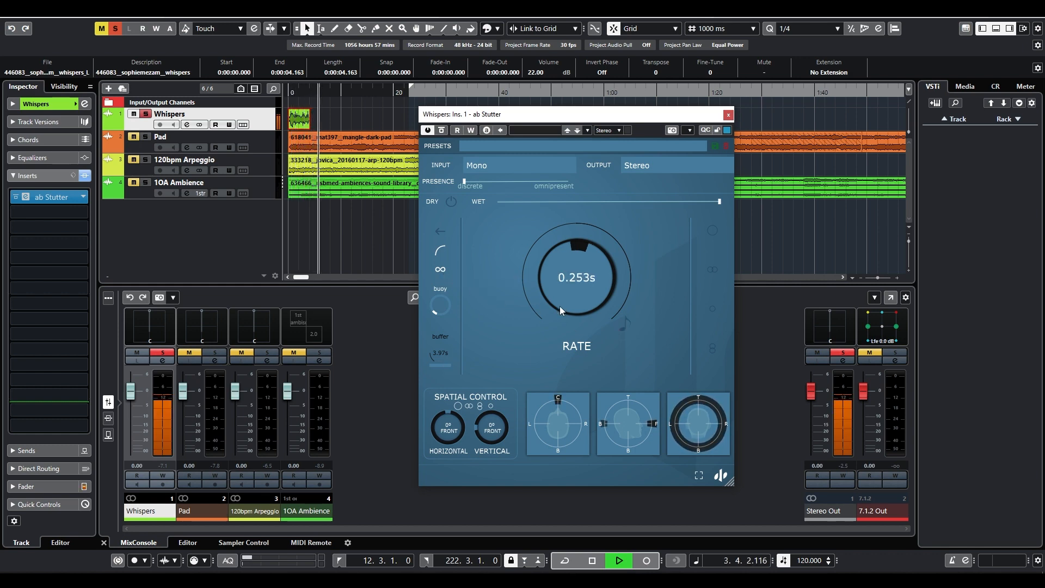
left_click_drag(559, 306, 551, 261)
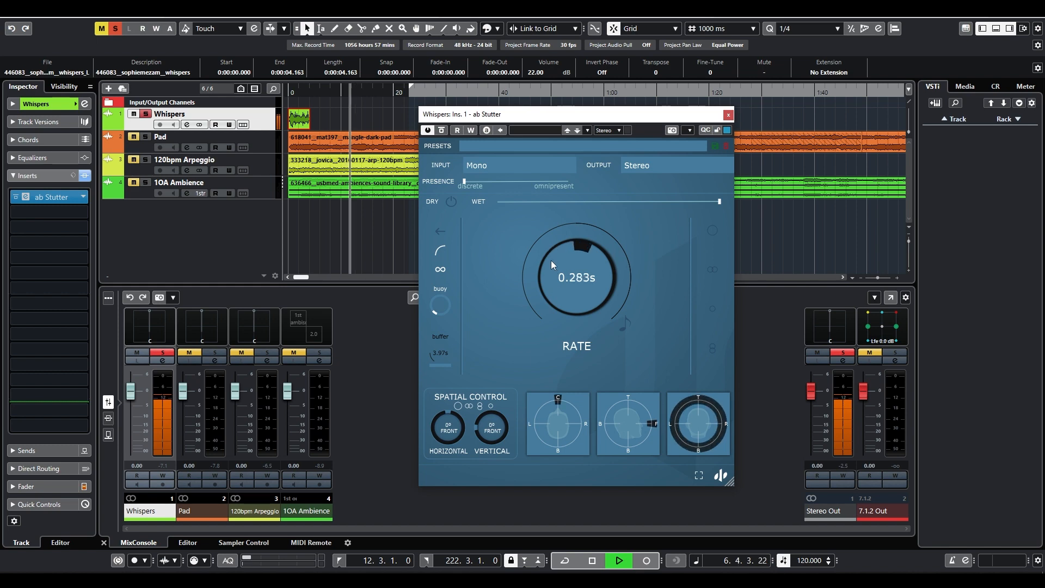
- Try reversed slices without the envelope curve at a 0.059 s rate, restore the forward slices and curve, and stop playback
left_click(440, 252)
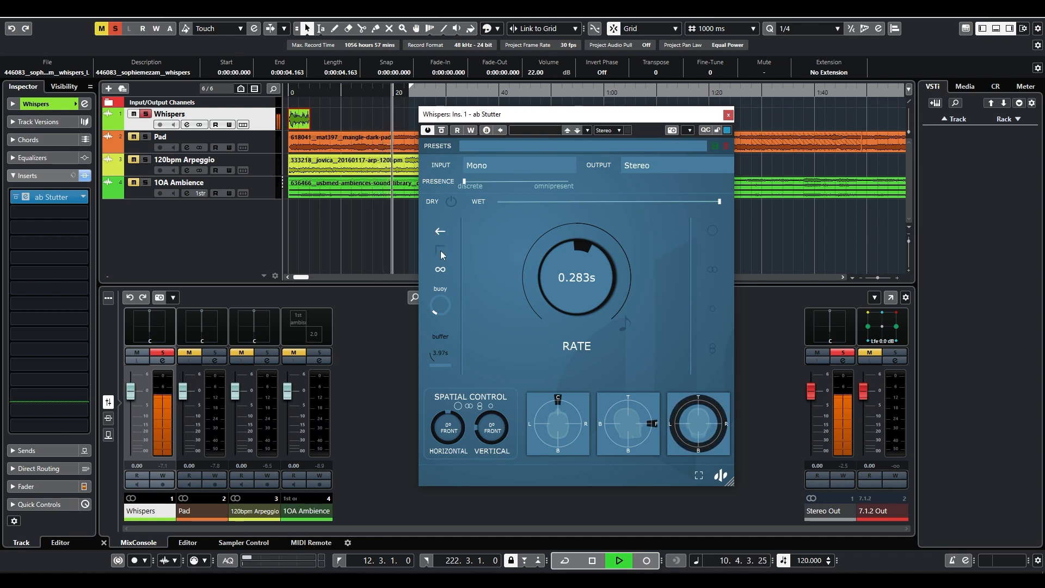
left_click_drag(551, 293, 544, 318)
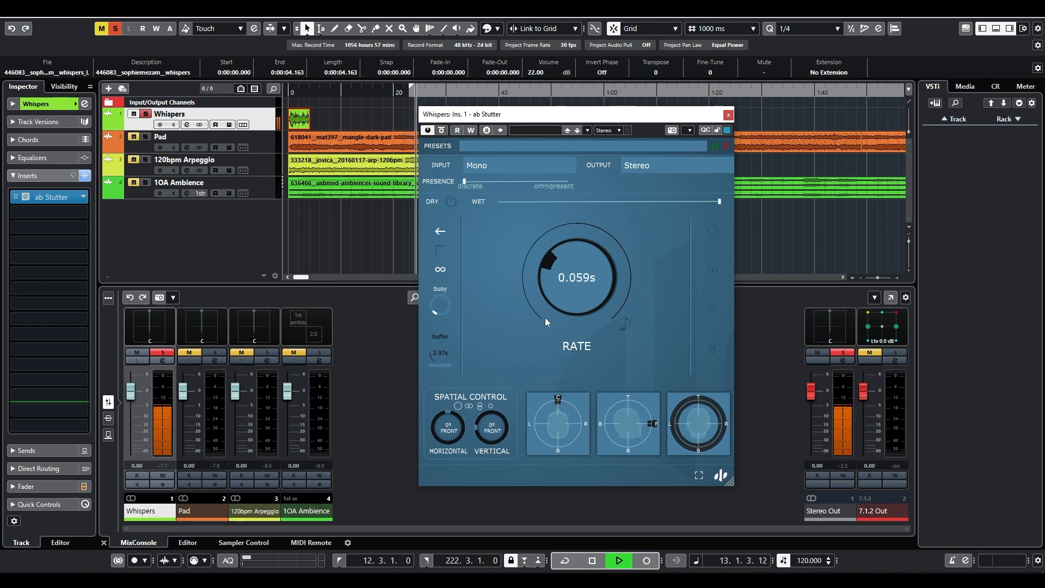
left_click(439, 250)
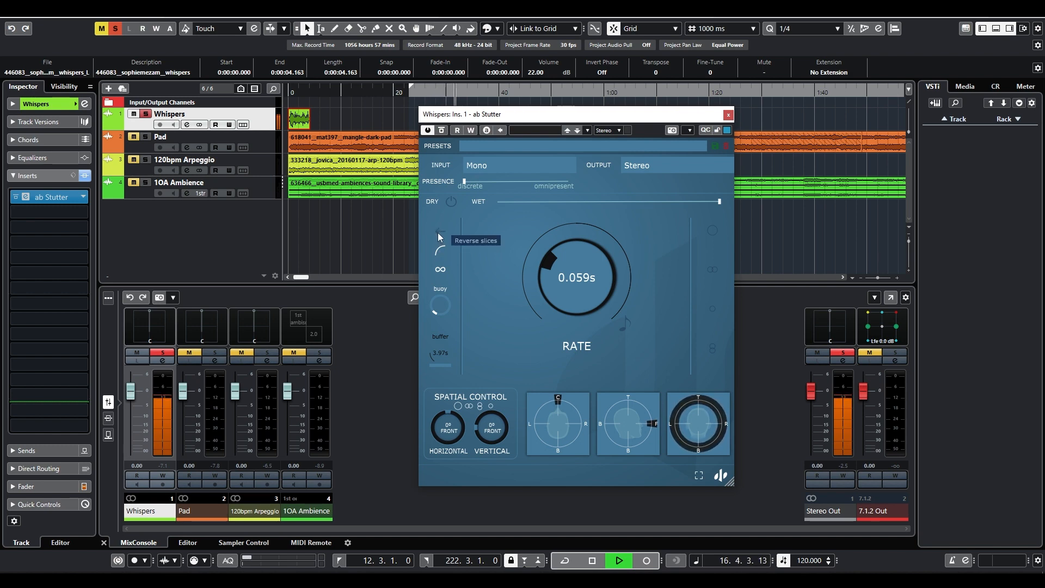
key("space")
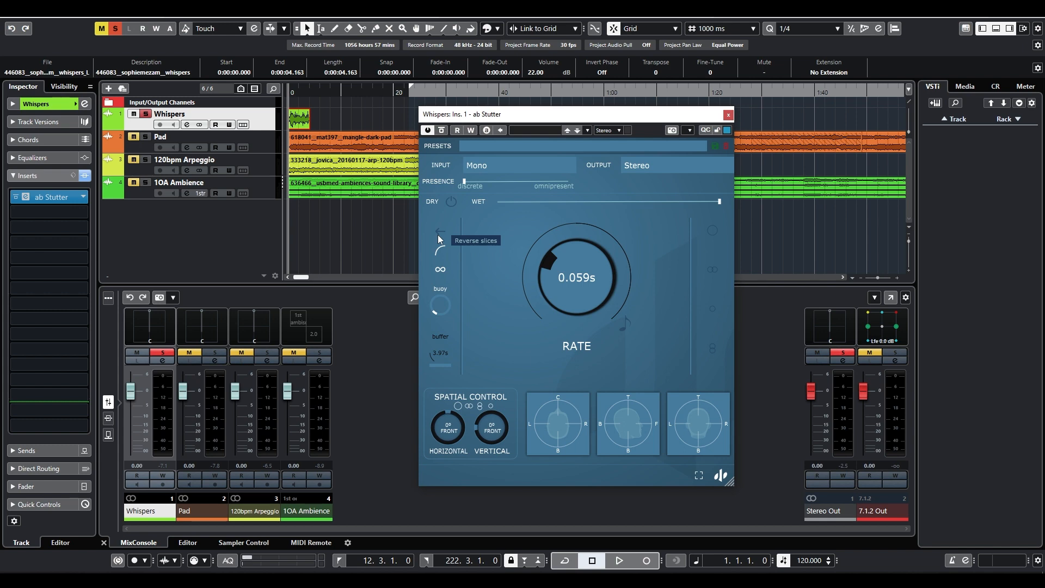
- Play with the dry signal on, rotate the sound horizontally to 88° right and set the stutter rate to 0.134 s
left_click(450, 203)
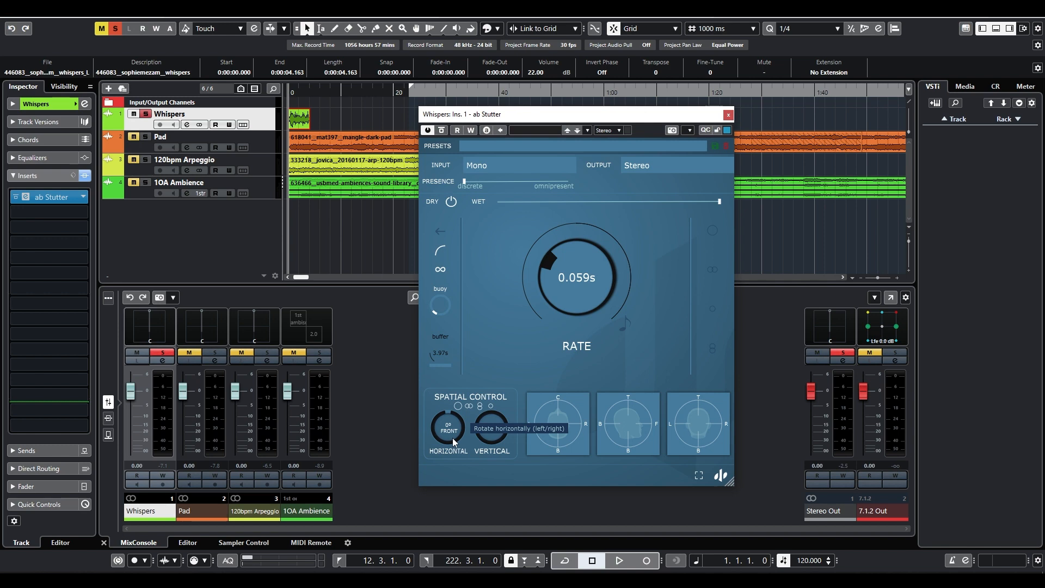
key("space")
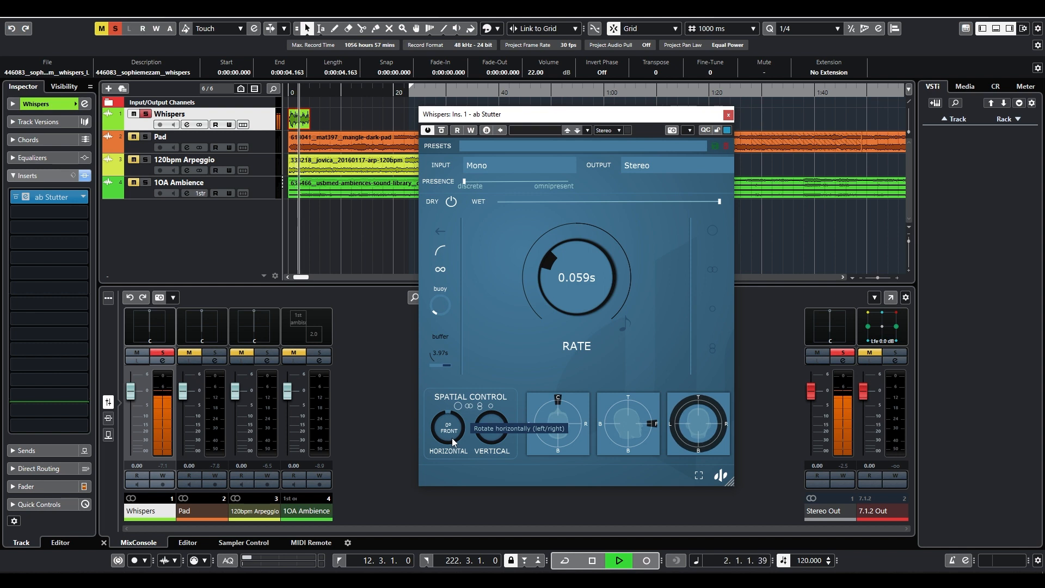
left_click_drag(452, 438, 446, 379)
left_click_drag(559, 295, 557, 284)
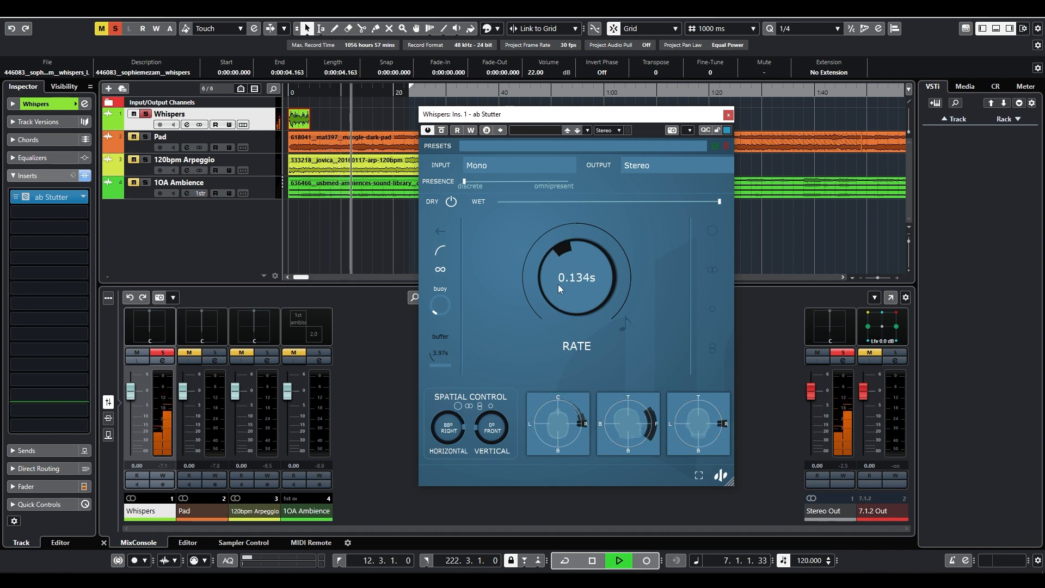
- Rotate the sound horizontally to 180° back, reset it to 0° front and stop playback
left_click_drag(439, 442, 455, 389)
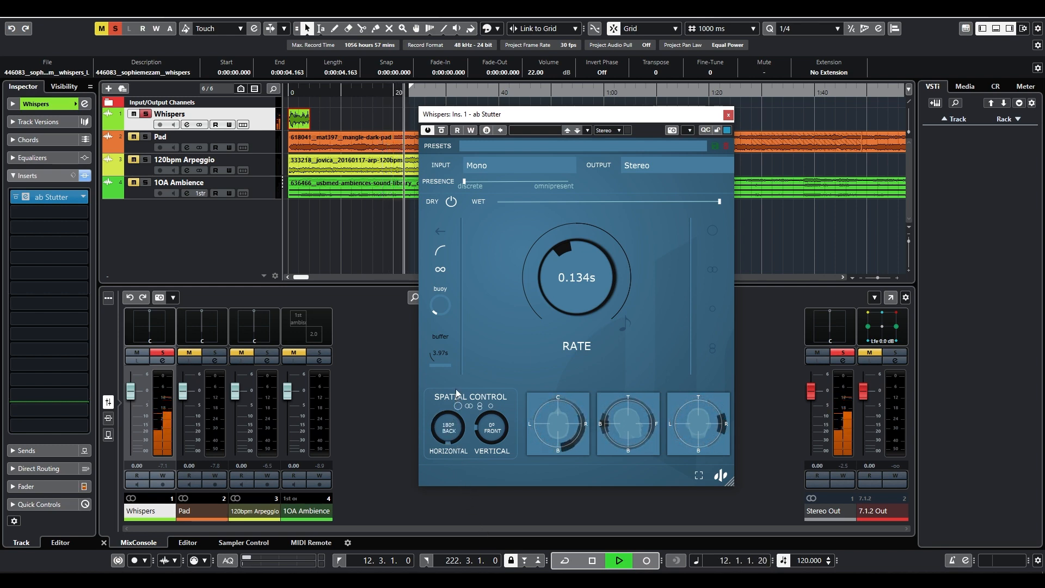
double_click(448, 424)
key("space")
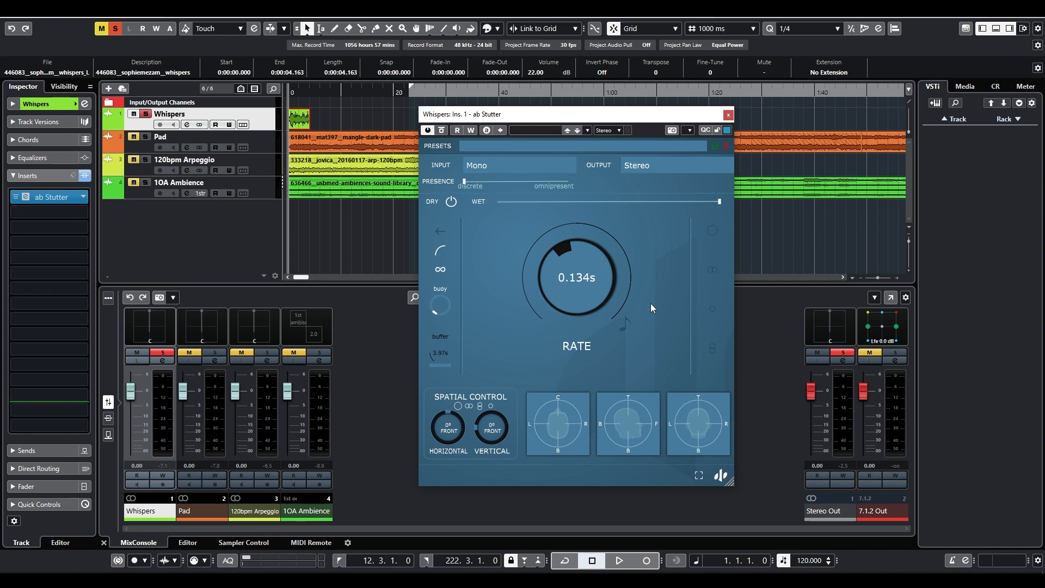
- Enable the stutter's automatic horizontal rotation and audition it
left_click(710, 269)
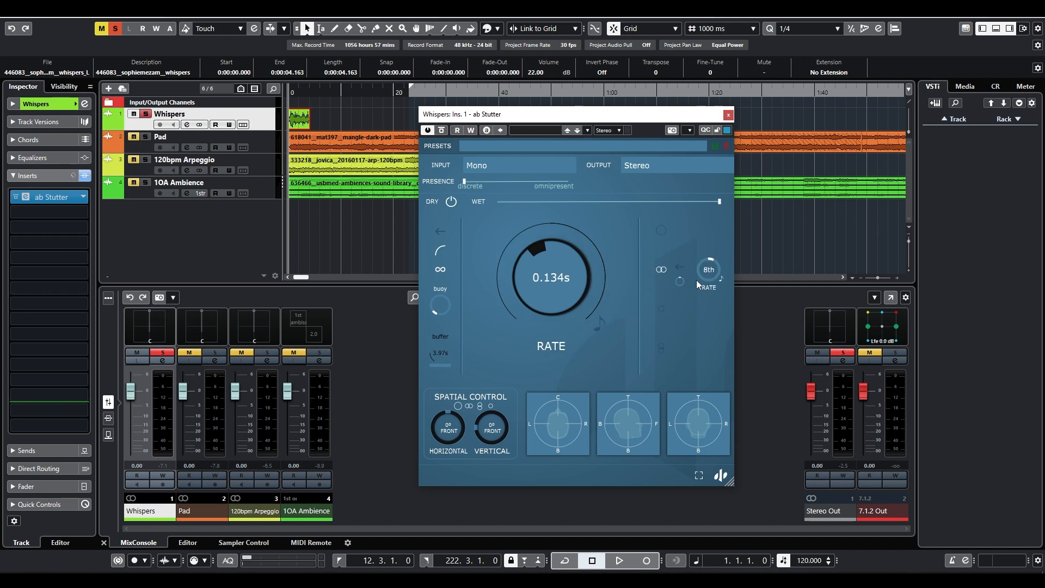
key("space")
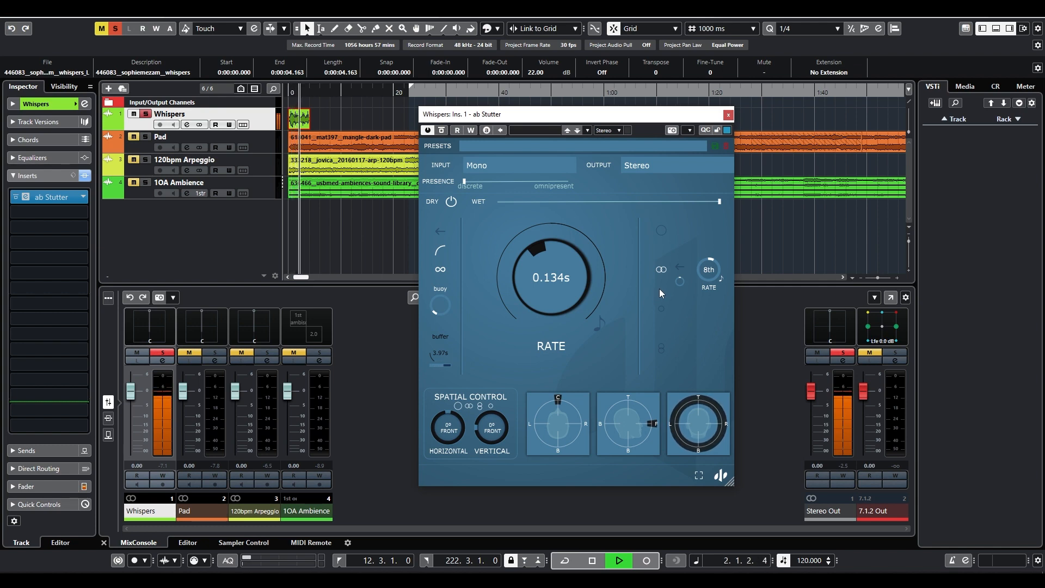
key("space")
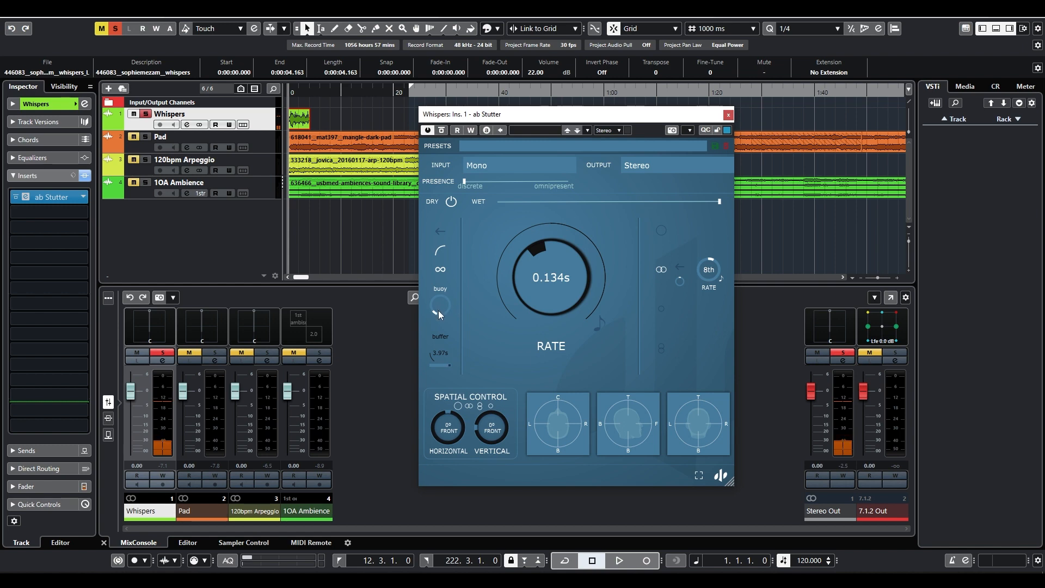
- Raise the buoy amount to near its maximum and audition the stutter
left_click_drag(437, 308, 452, 156)
key("space")
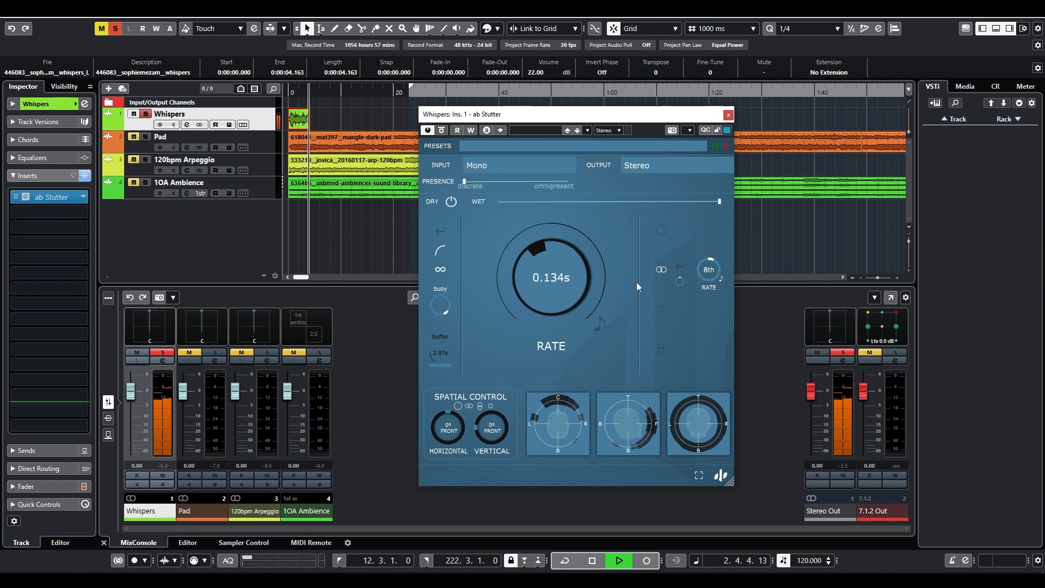
key("space")
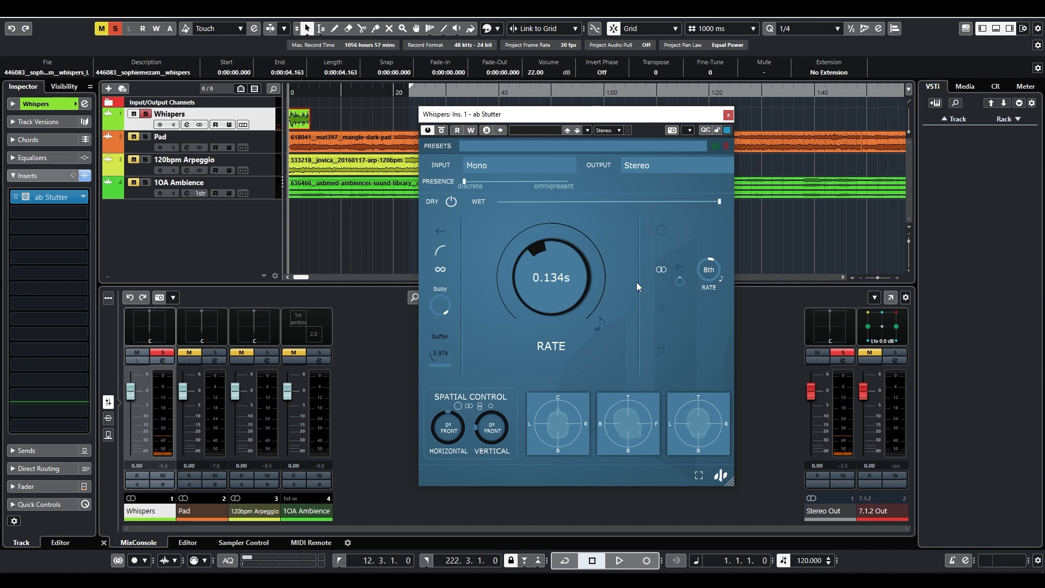
- Play with the dry signal off, set the automatic rotation's rate to an unsynced 0.066 s and reverse its direction
left_click(452, 202)
key("space")
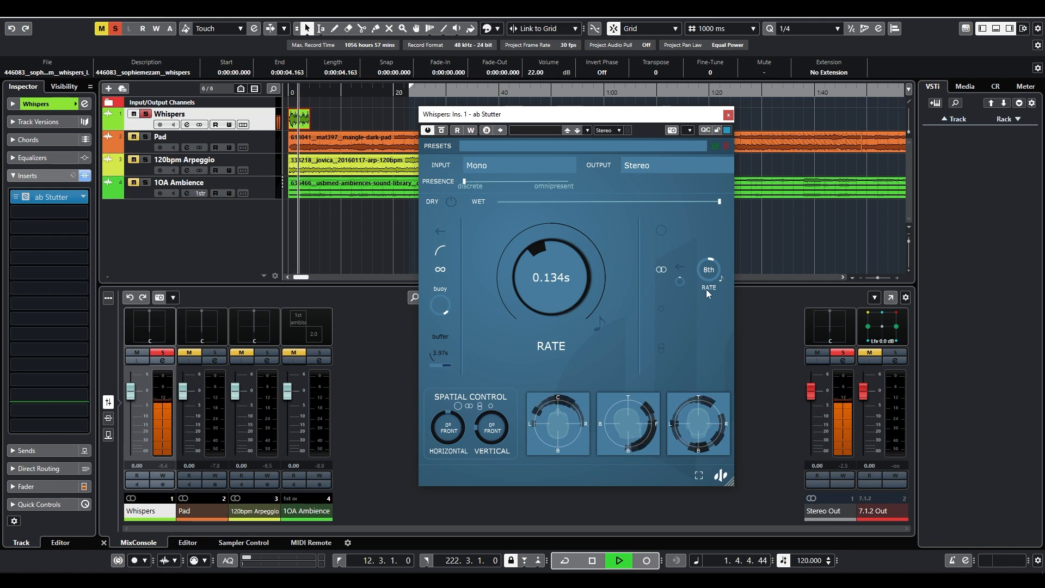
left_click(722, 278)
left_click_drag(705, 283, 704, 312)
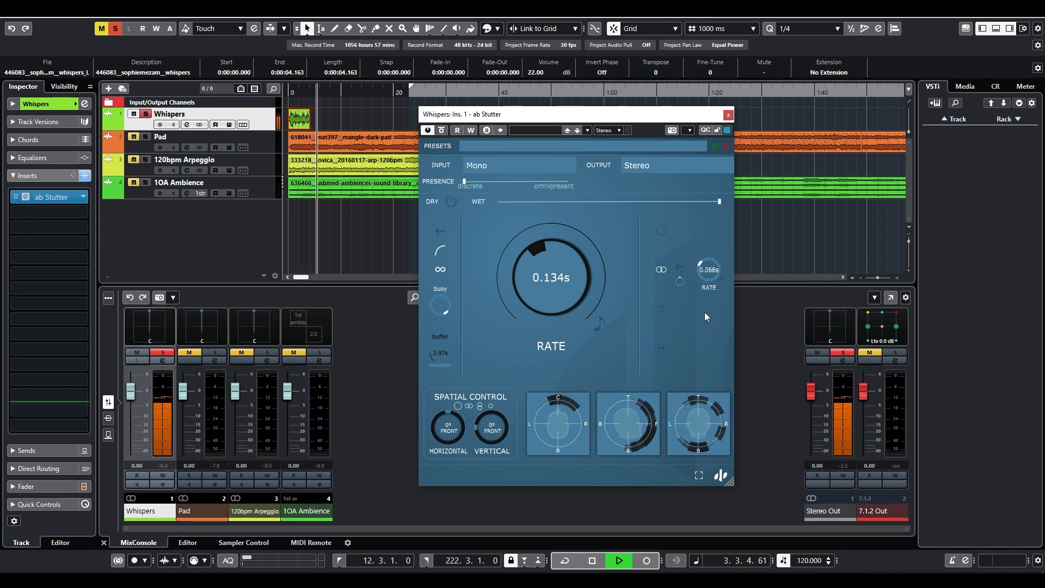
left_click(679, 266)
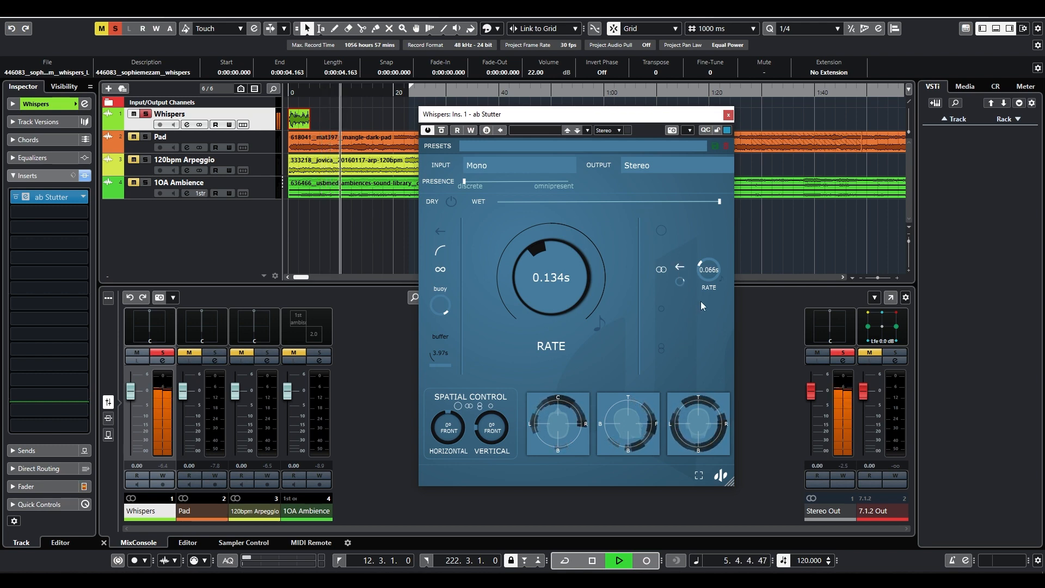
- During playback, set the stutter rate to 0.375 s and sweep the horizontal position through back-left to 144° back-right
left_click_drag(445, 438, 441, 443)
left_click_drag(443, 453, 453, 499)
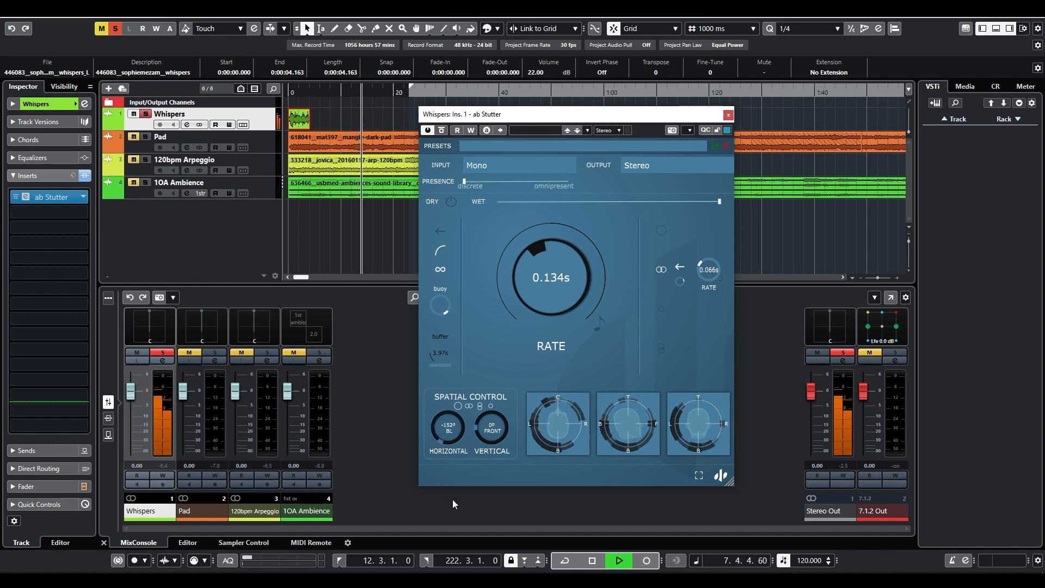
left_click_drag(540, 307, 541, 280)
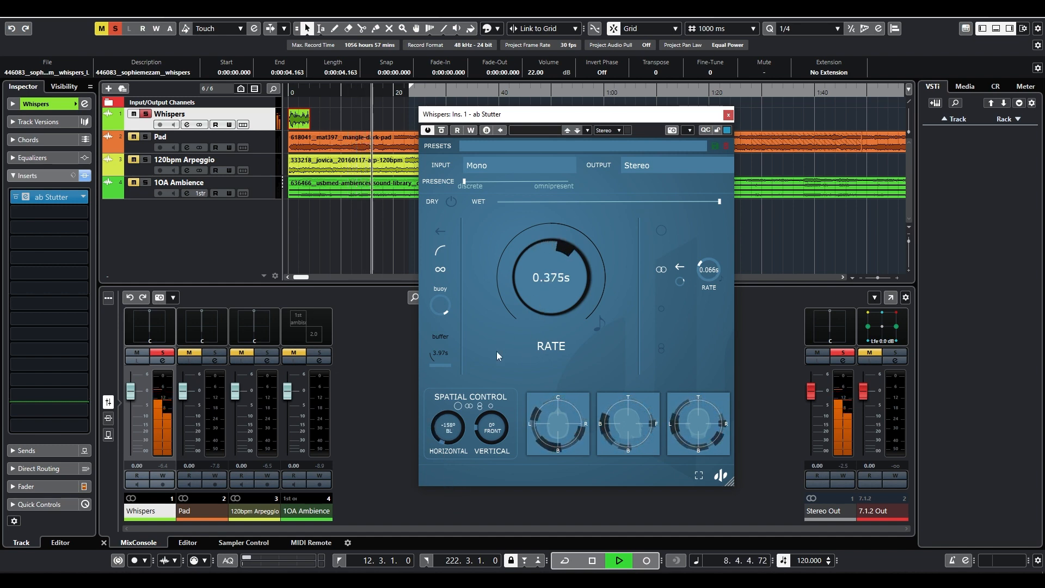
left_click_drag(446, 446, 459, 328)
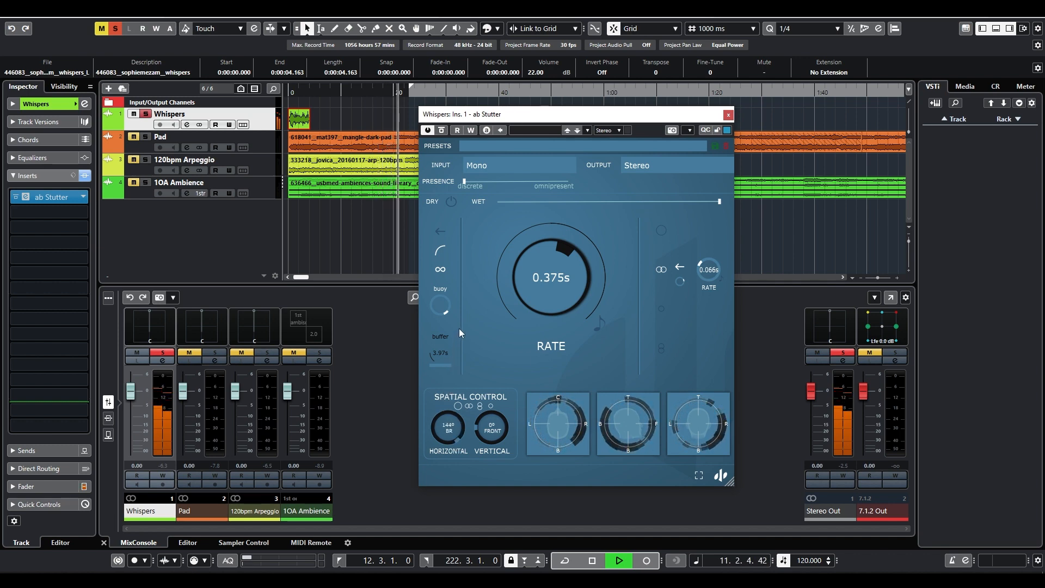
- Reset the horizontal position to 0° front, set the automatic horizontal rotation's rate to 0.337 s and stop playback
double_click(439, 437)
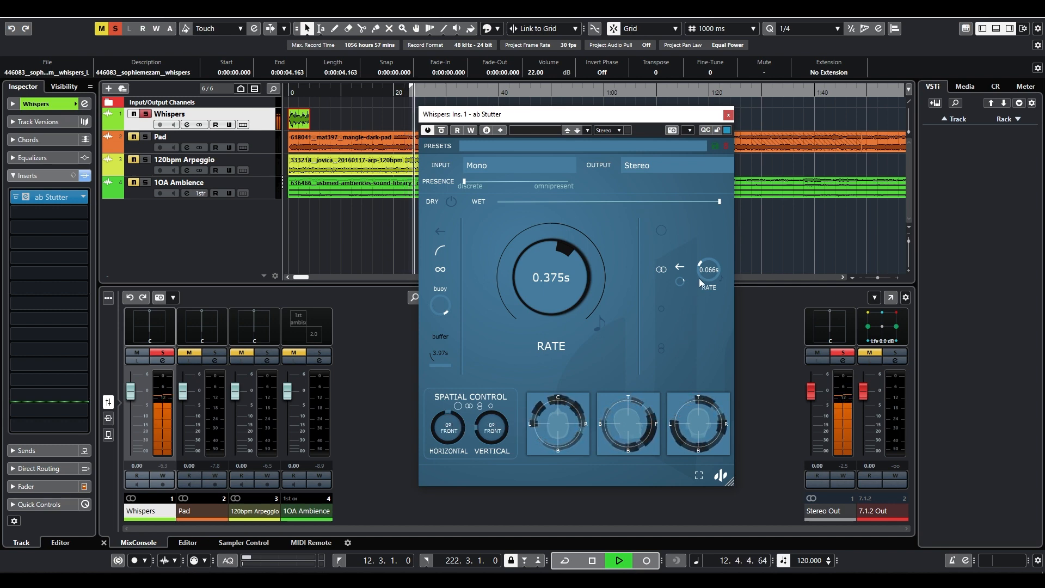
left_click_drag(700, 278, 696, 241)
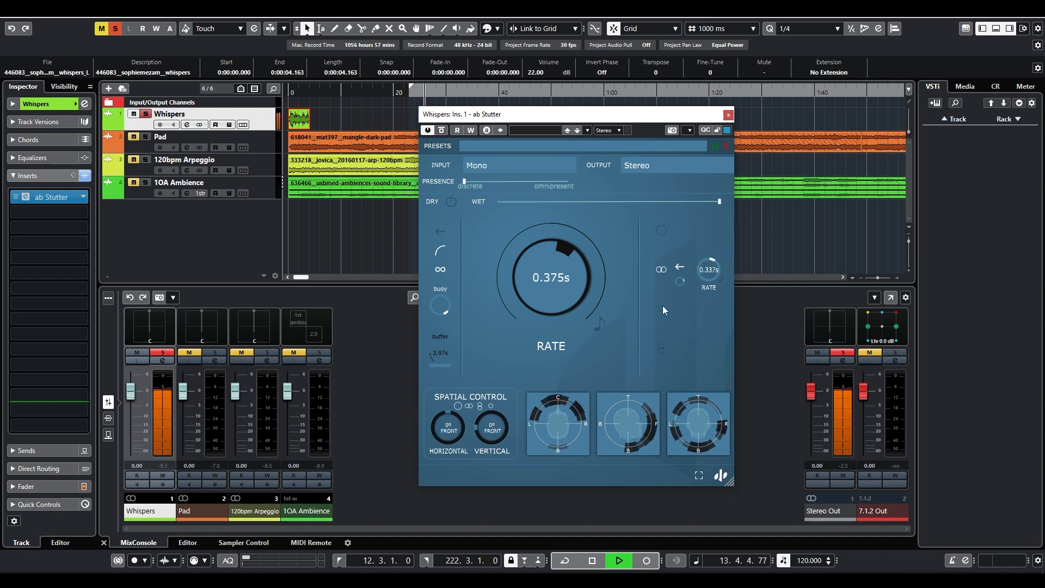
key("space")
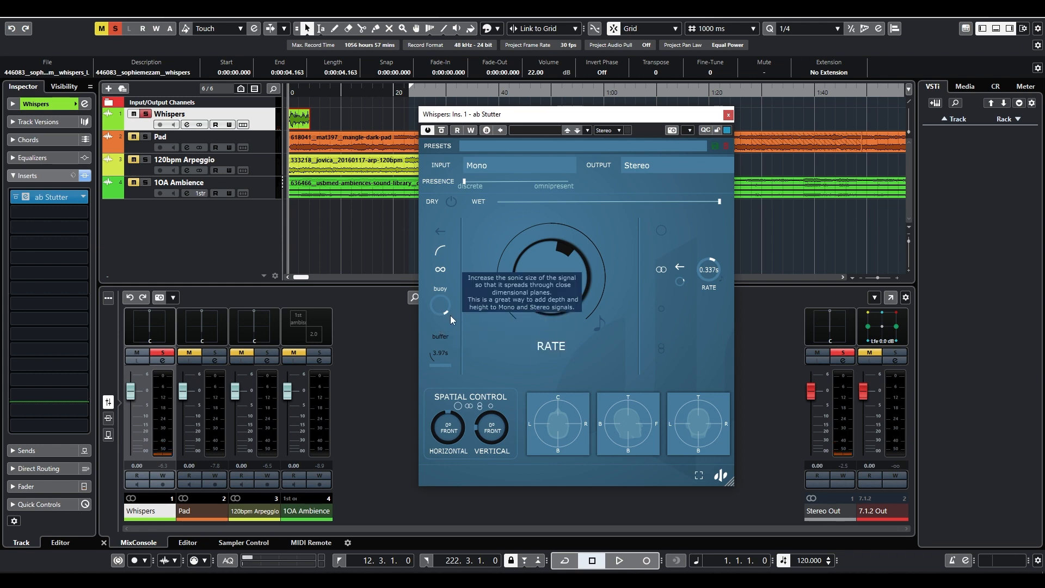
- Enable the single-circle and top-bottom automatic rotations, and during playback set their rates to unsynced 0.094 s and 0.587 s
left_click(660, 308)
left_click(661, 347)
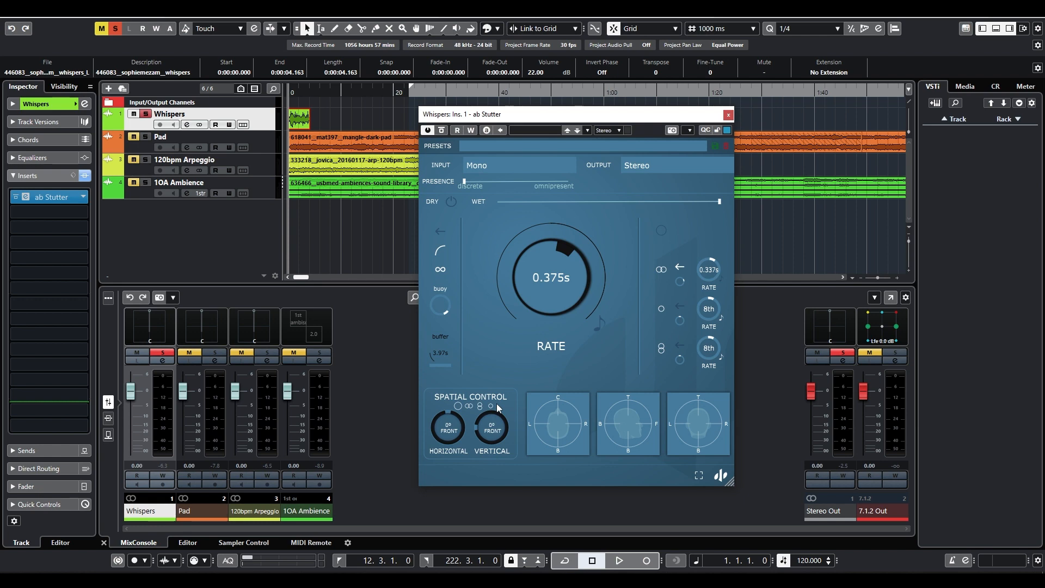
key("space")
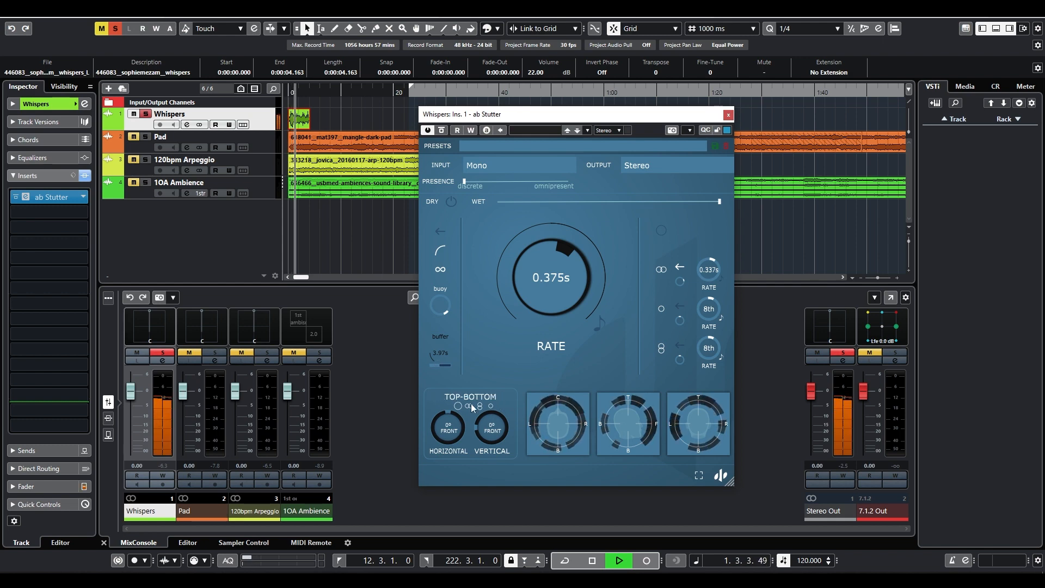
left_click(720, 357)
left_click_drag(707, 358, 703, 308)
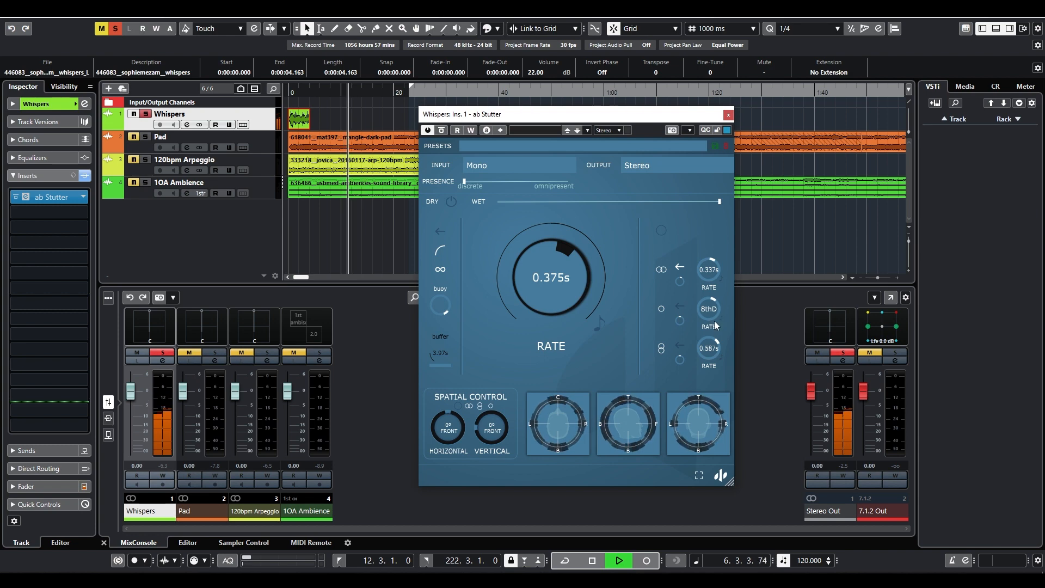
left_click(680, 321)
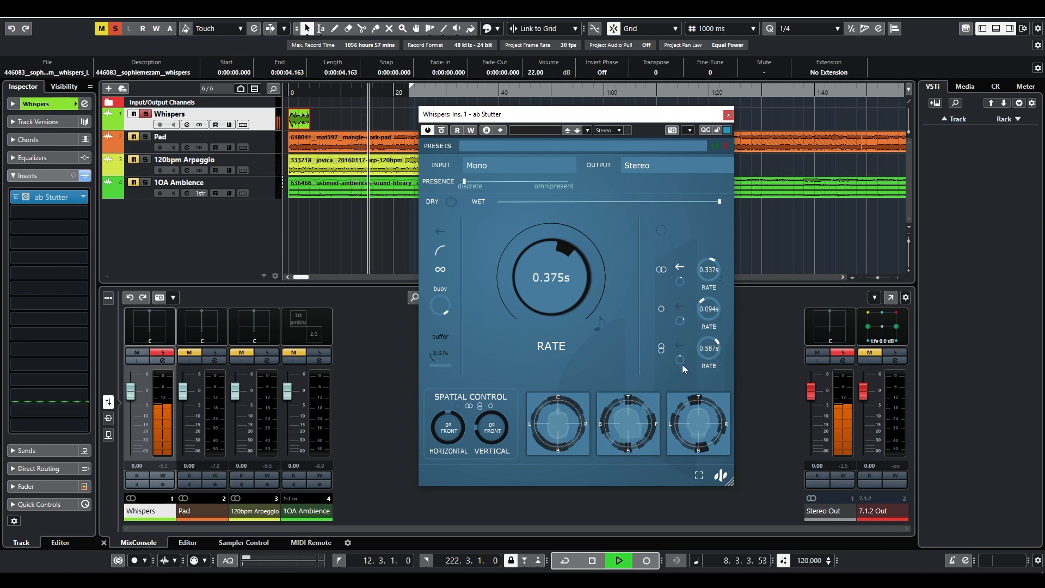
- Set the top-bottom rotation's rate to 0.323 s while it is isolated in the spatial control, re-enable the other signals and reverse its direction
left_click(480, 406)
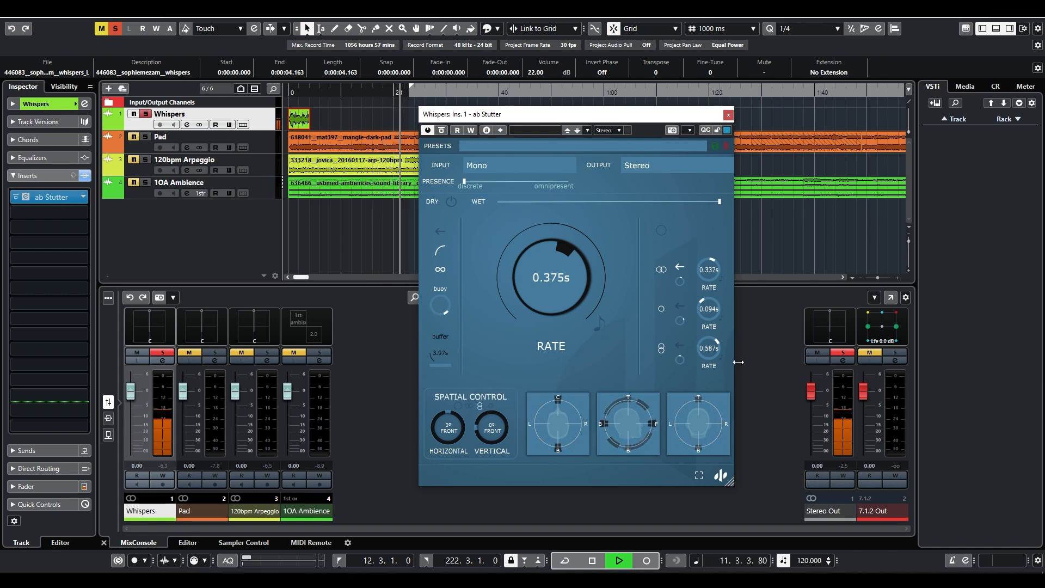
left_click_drag(704, 357, 704, 371)
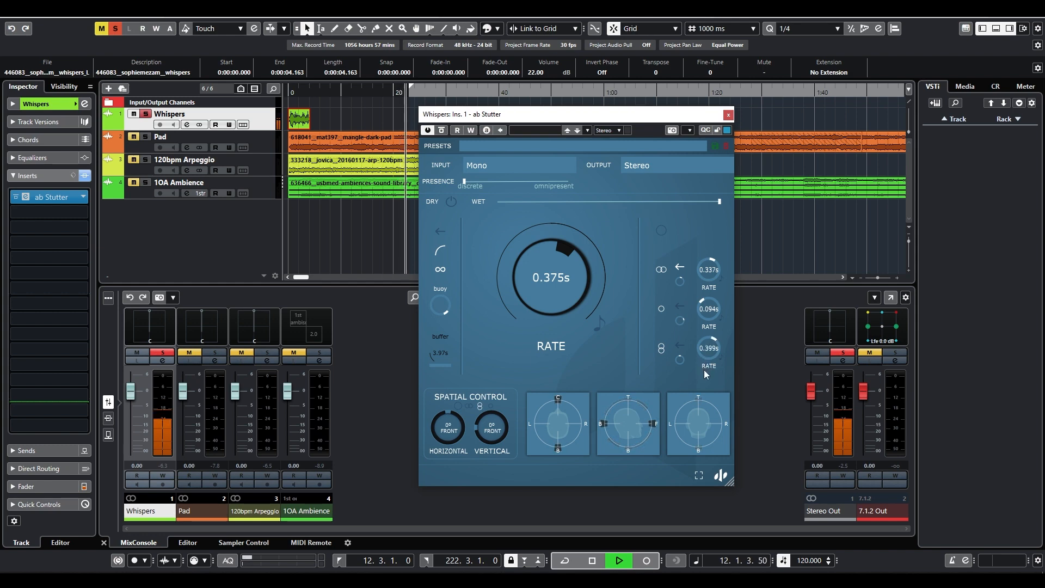
left_click(491, 407)
left_click(468, 406)
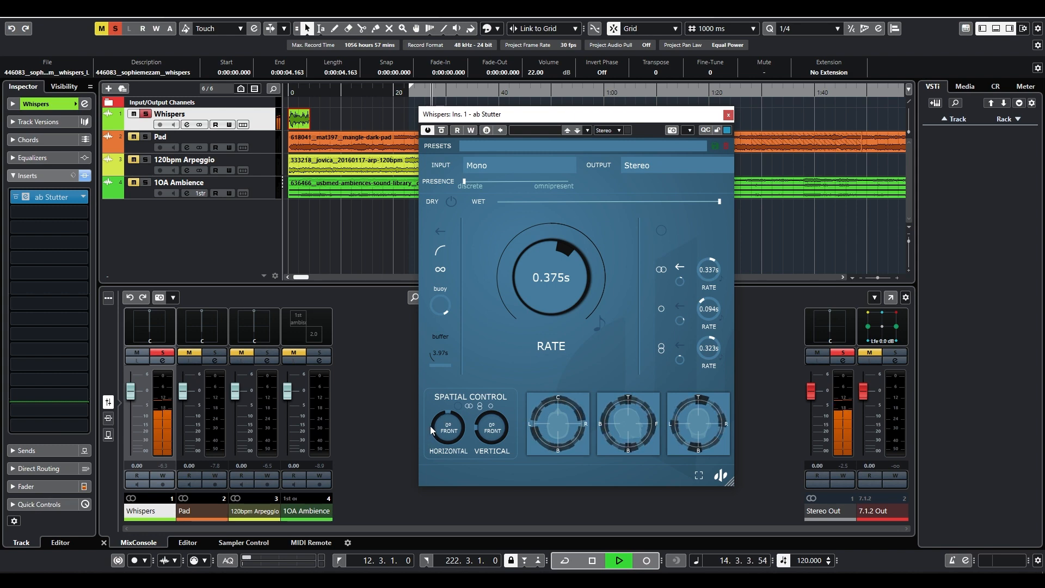
left_click(680, 347)
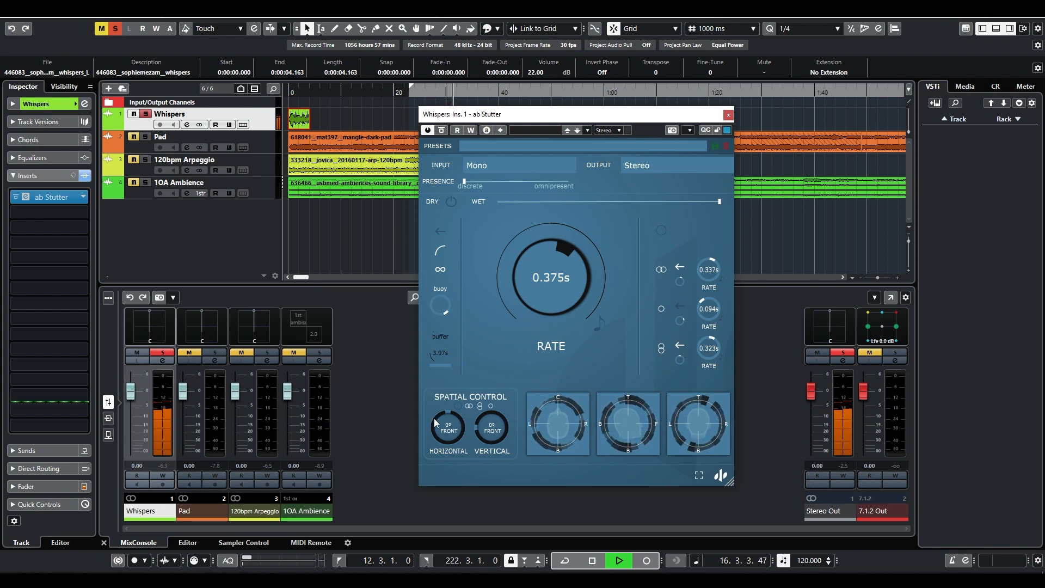
- Sweep the vertical position through -58° and -29° bottom-front during playback, reset it to 0° front and stop
left_click_drag(434, 421, 489, 477)
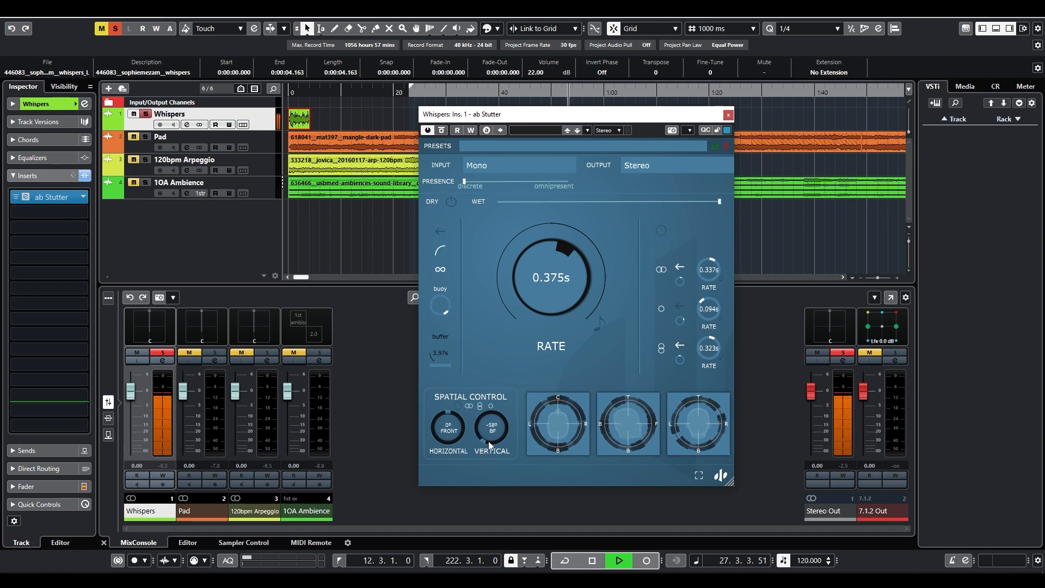
left_click_drag(488, 441, 480, 426)
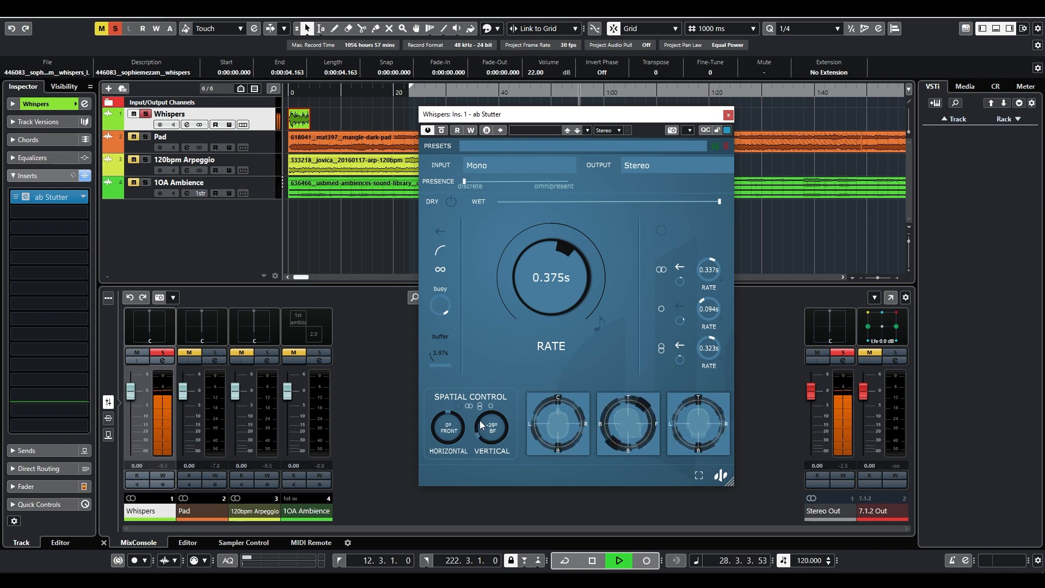
double_click(480, 422)
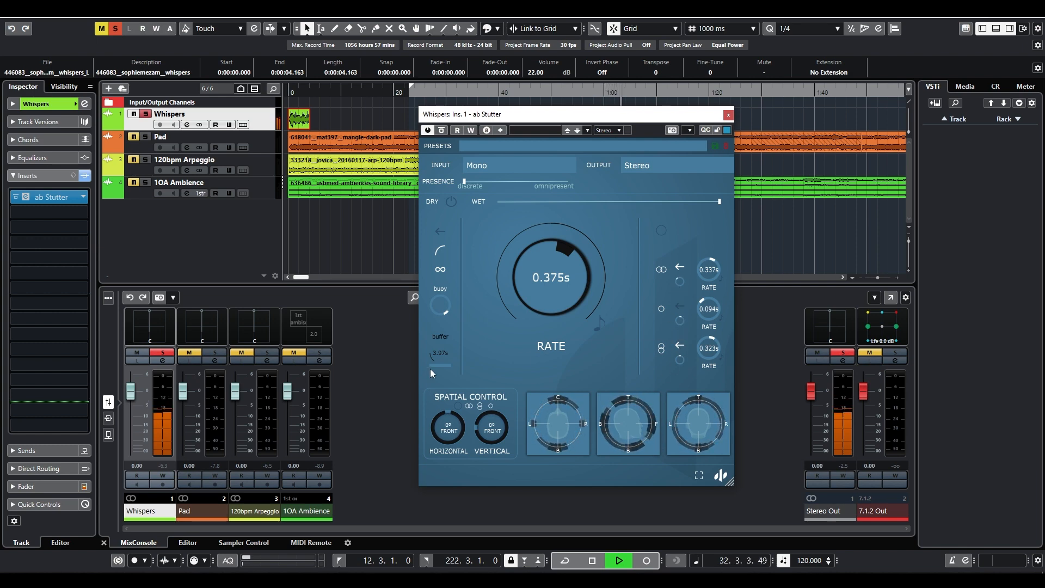
key("space")
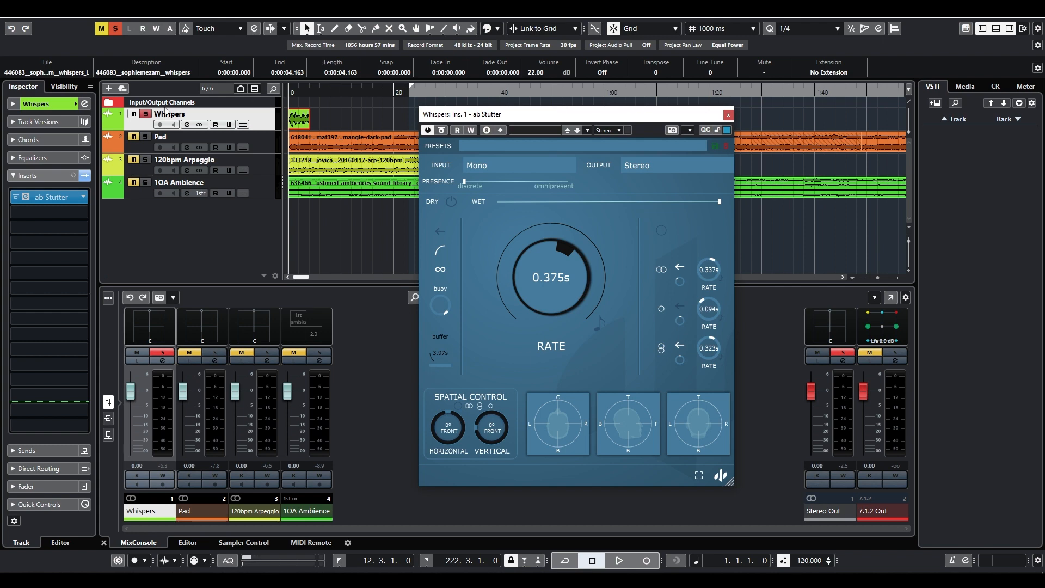
- Switch the solo from Whispers to Pad, closing the Whispers plug-in window, and audition the Pad track without effects
left_click(146, 114)
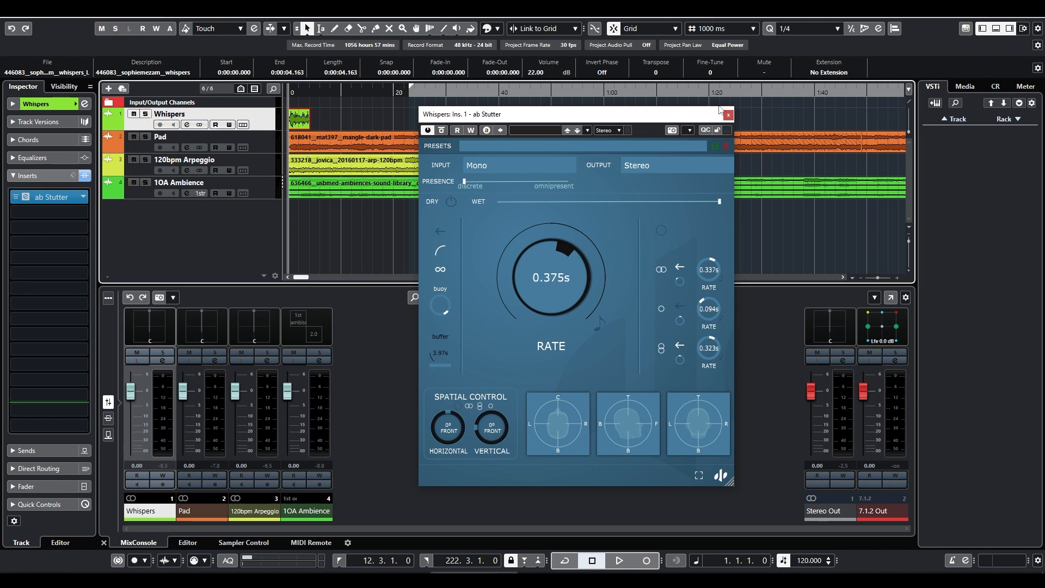
left_click(728, 115)
left_click(145, 137)
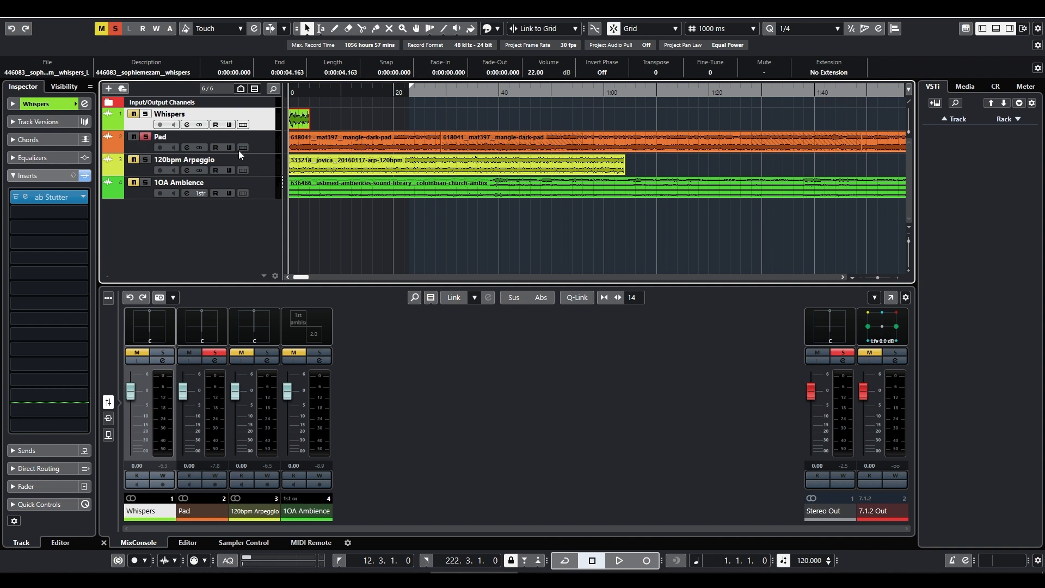
left_click(265, 151)
key("space")
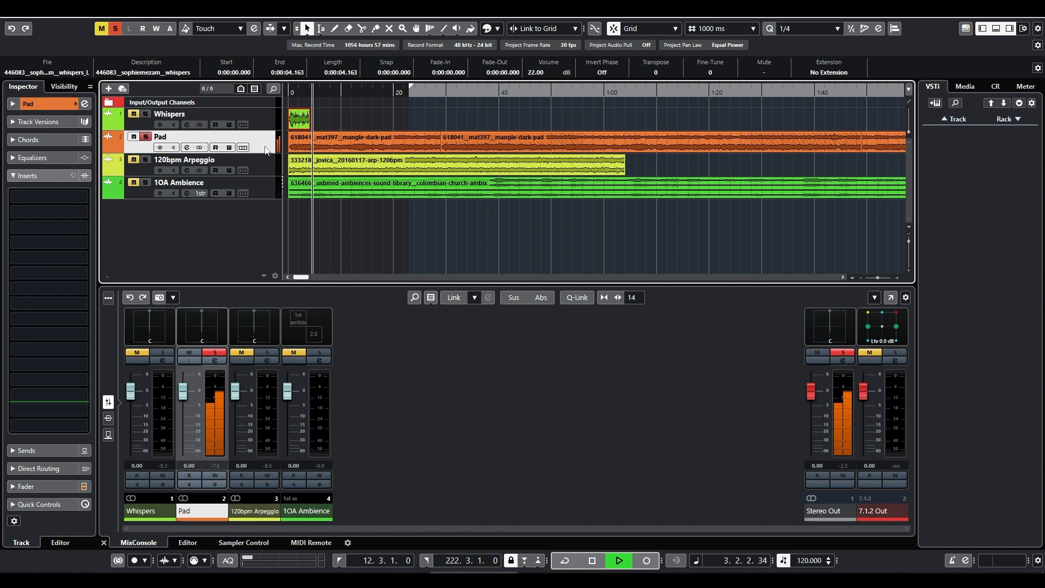
key("space")
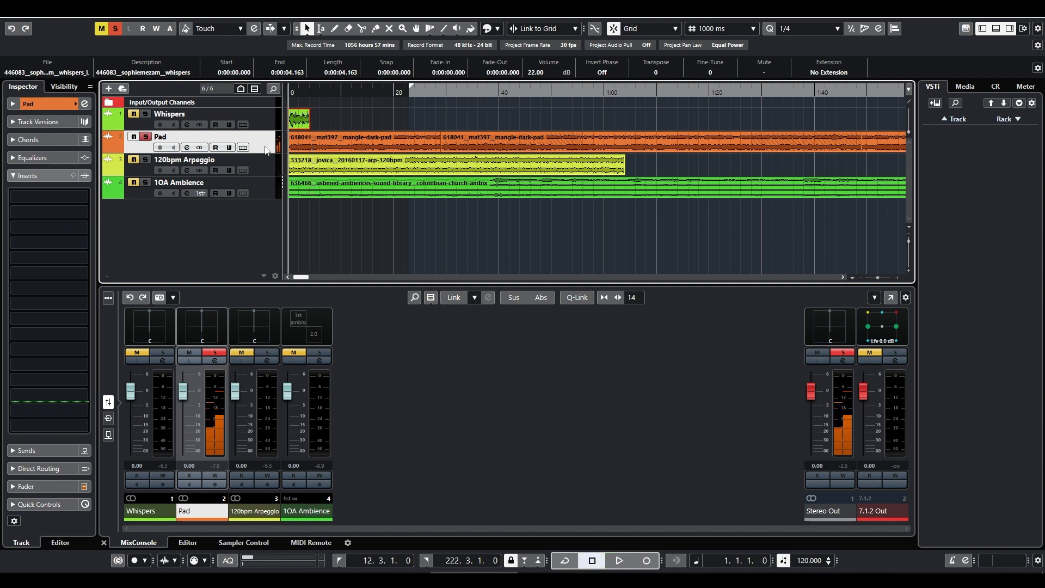
- Insert ab Stutter in the Pad track's first insert slot and audition it with its default 8th-note rate
left_click(73, 199)
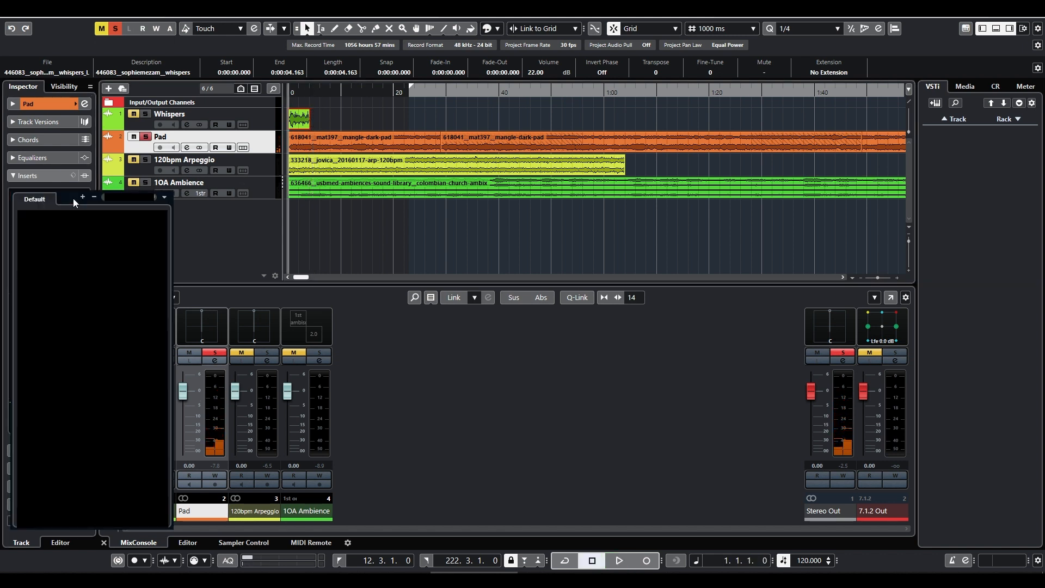
type("ab st")
key("Return")
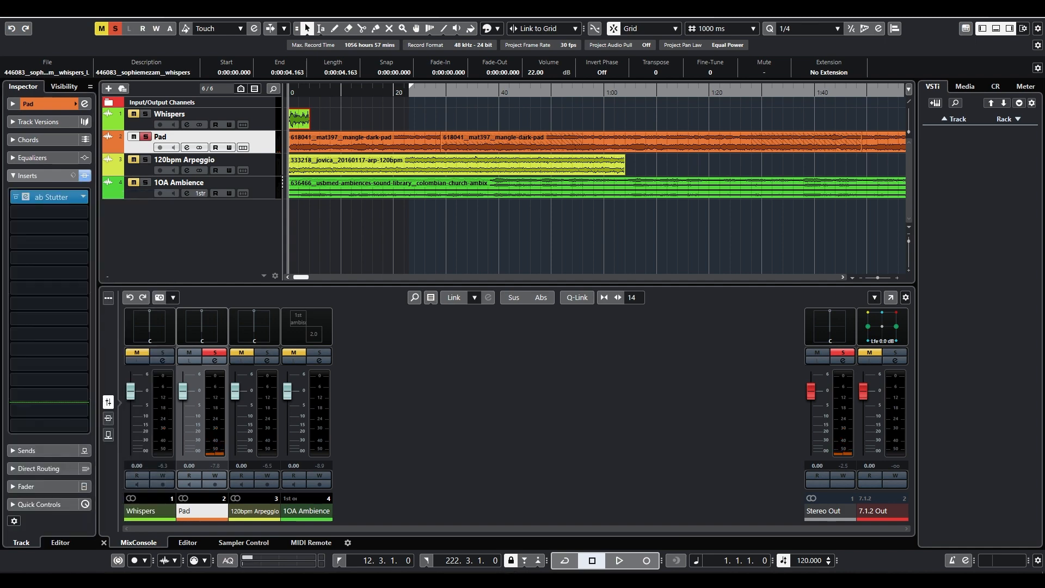
left_click_drag(14, 143, 648, 174)
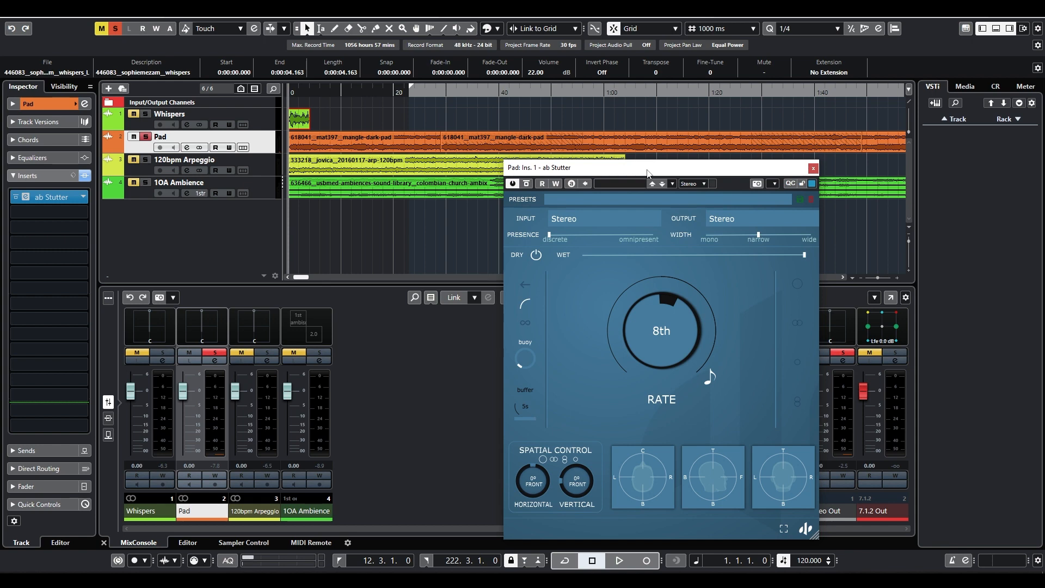
key("space")
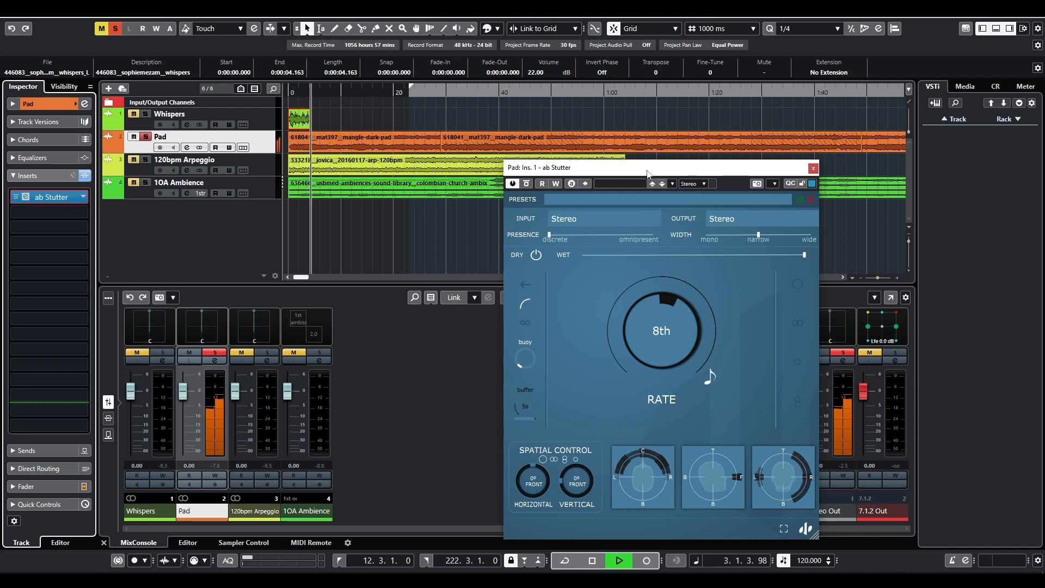
key("space")
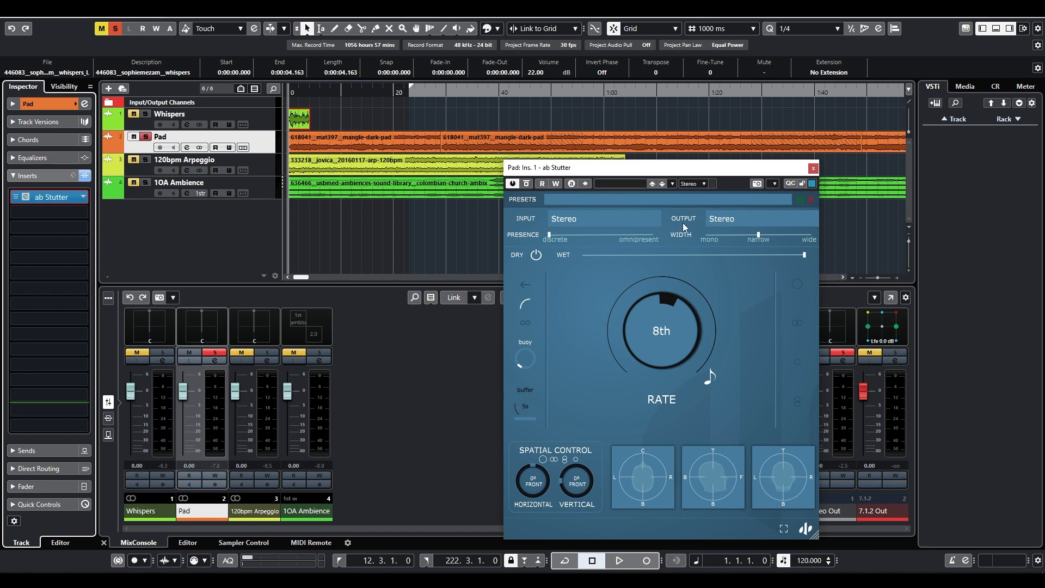
left_click_drag(666, 173, 584, 168)
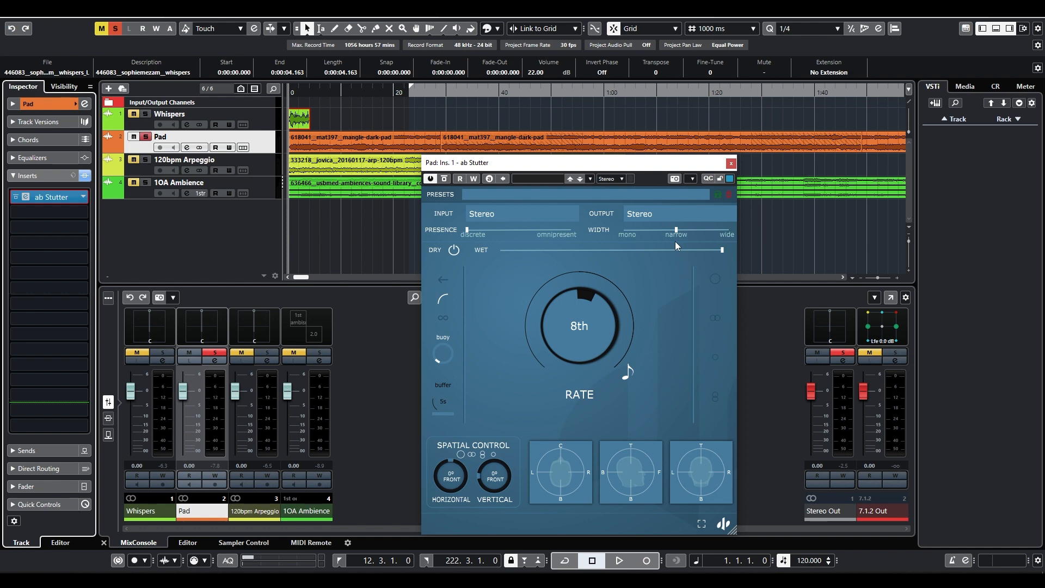
- Turn off the Pad stutter's dry signal and audition its stereo width from mono to fully wide
left_click(455, 253)
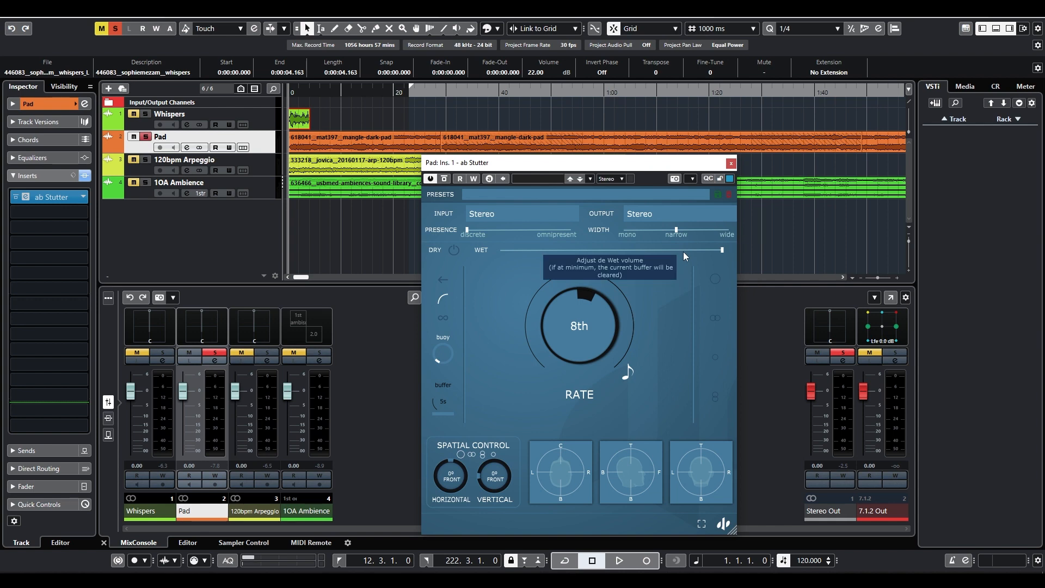
key("space")
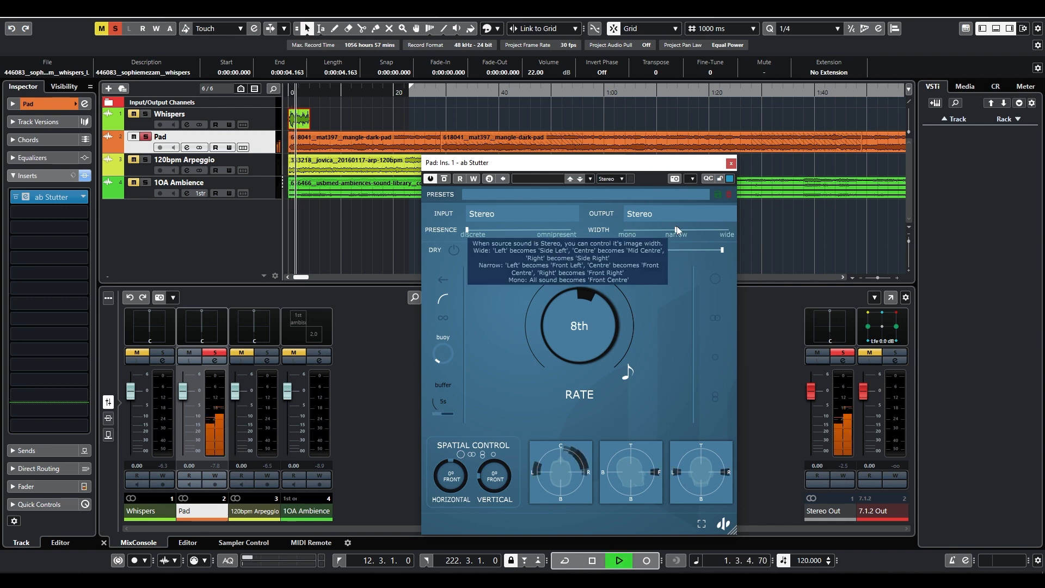
left_click_drag(676, 229, 624, 236)
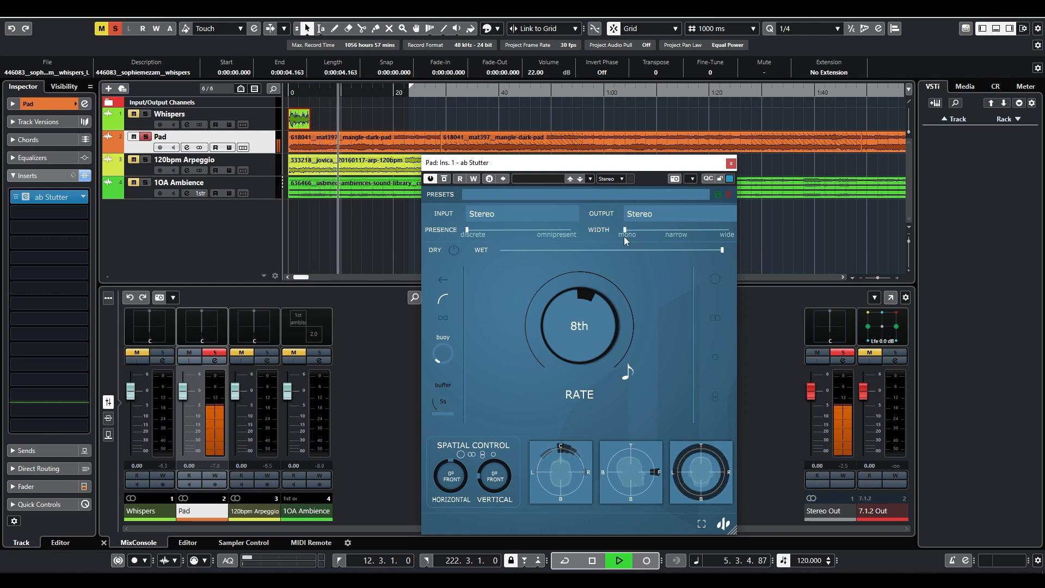
left_click_drag(624, 237, 733, 231)
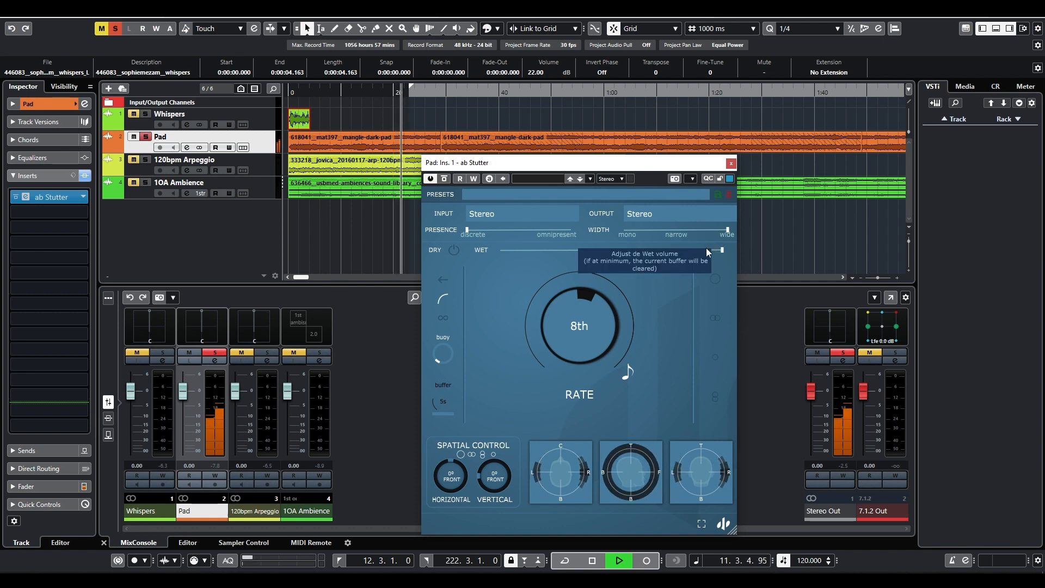
key("space")
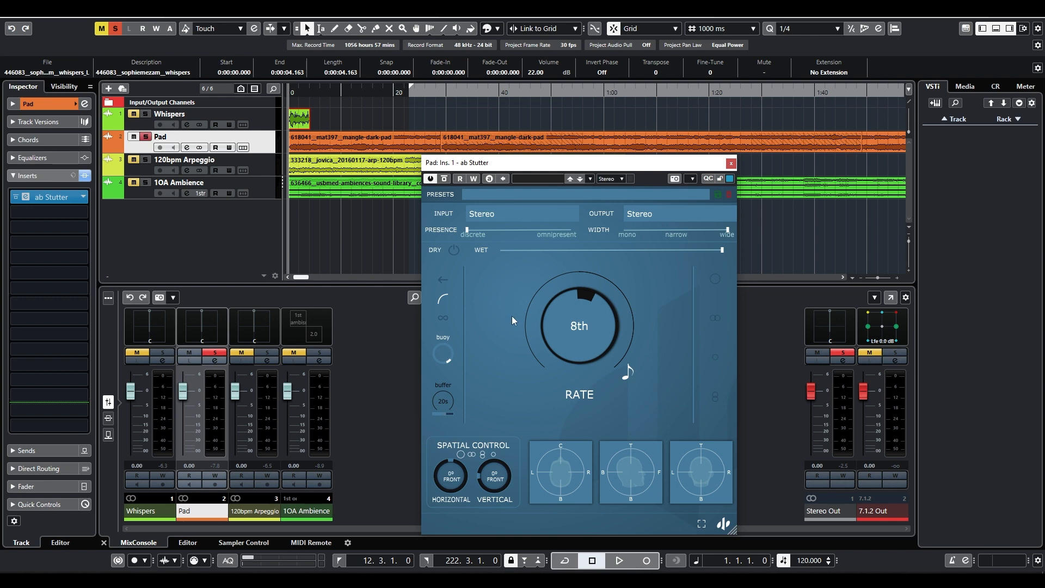
- During Pad playback, enable the automatic horizontal rotation and unsync the stutter rate at 0.290 s
key("space")
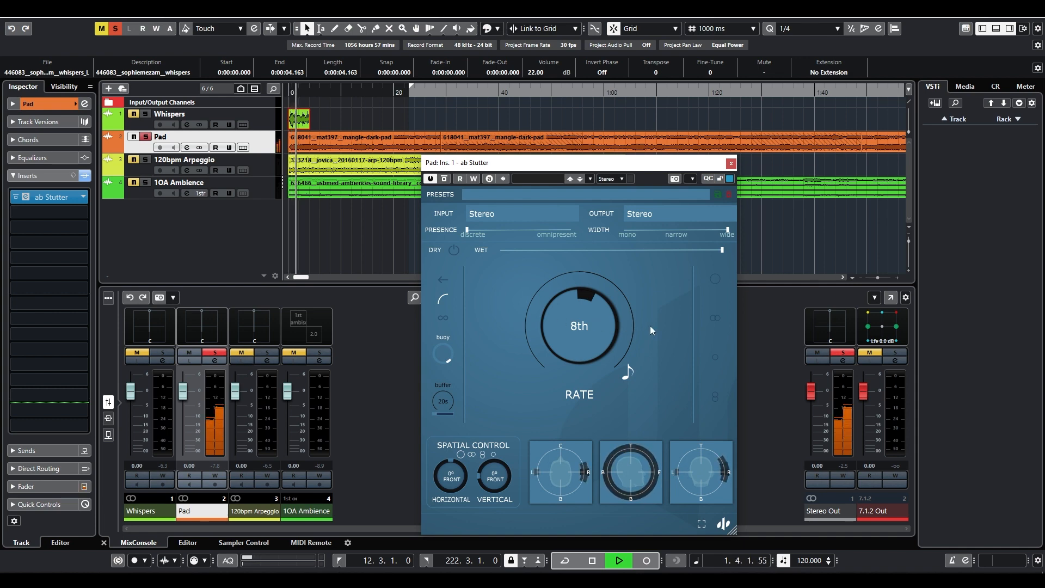
left_click(716, 317)
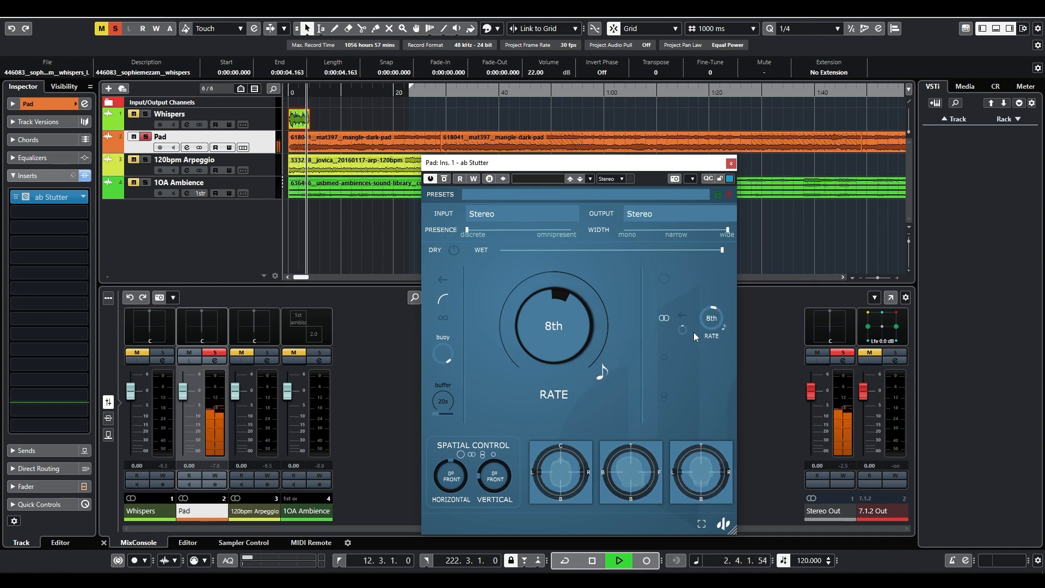
left_click(600, 371)
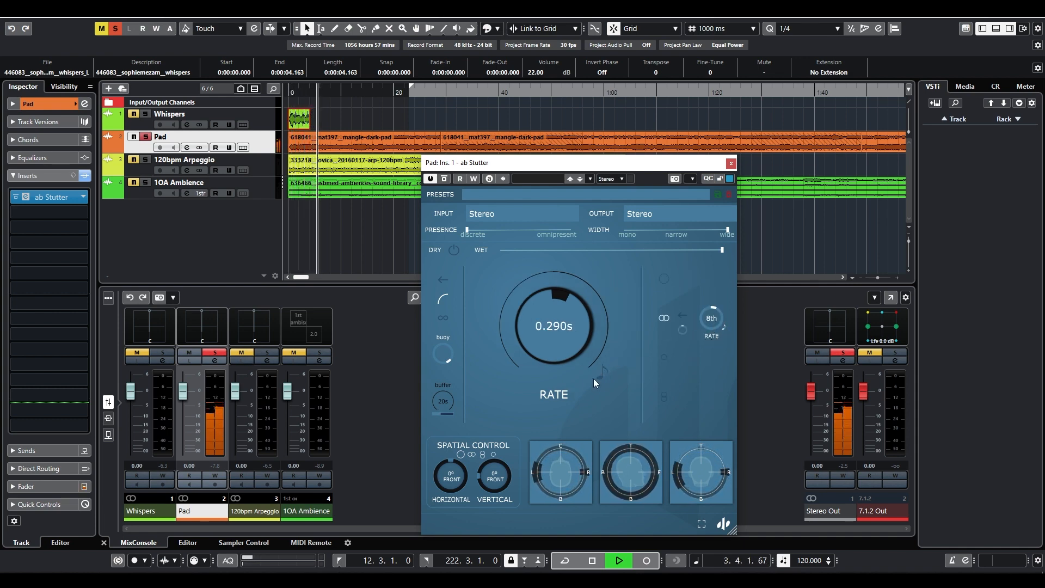
- Set the Pad's horizontal rotation rate to an unsynced 0.477 s and enable the single-circle automatic rotation
left_click(718, 329)
left_click_drag(714, 324, 715, 314)
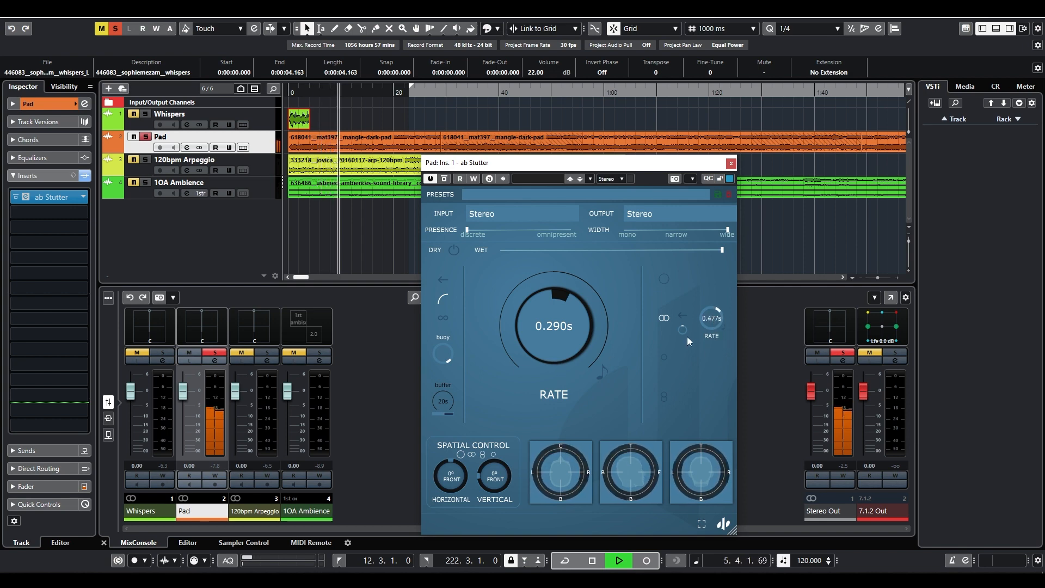
left_click(663, 357)
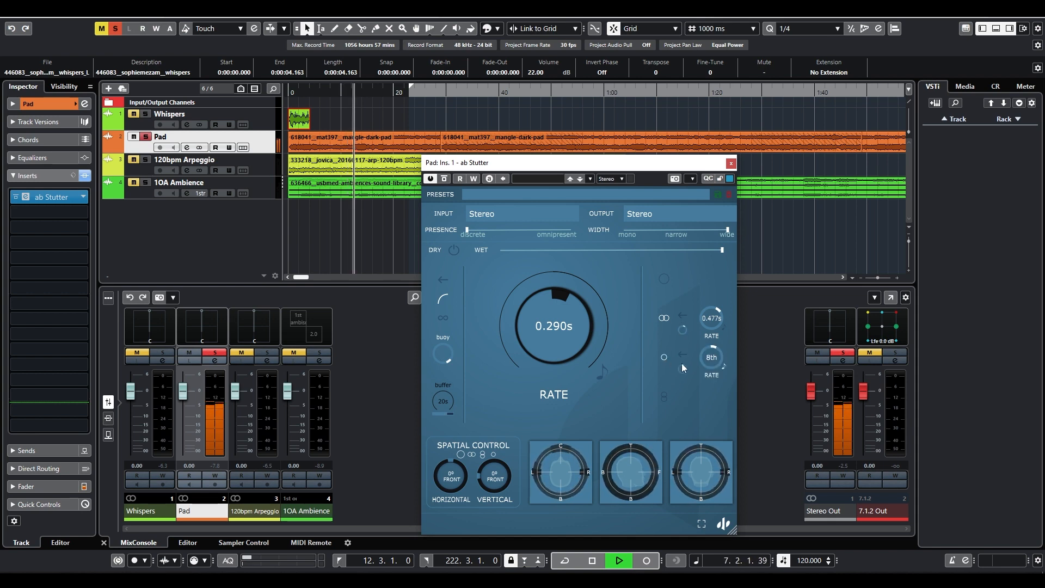
- Set the Pad's small-circle rotation to an unsynced 0.105 s and enable the vertical double-circle rotation at an unsynced 0.046 s
left_click(724, 368)
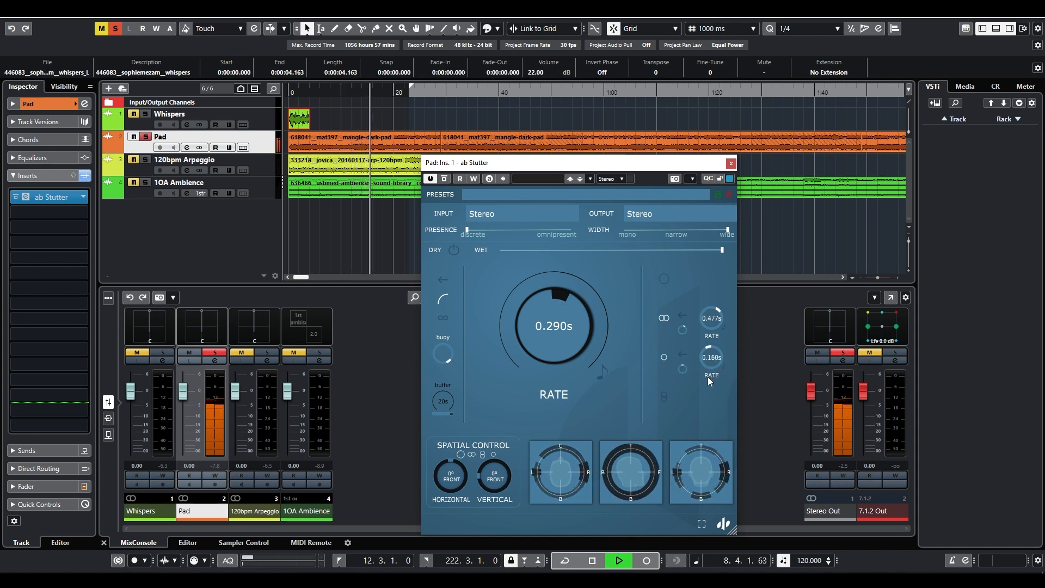
left_click_drag(707, 376, 685, 344)
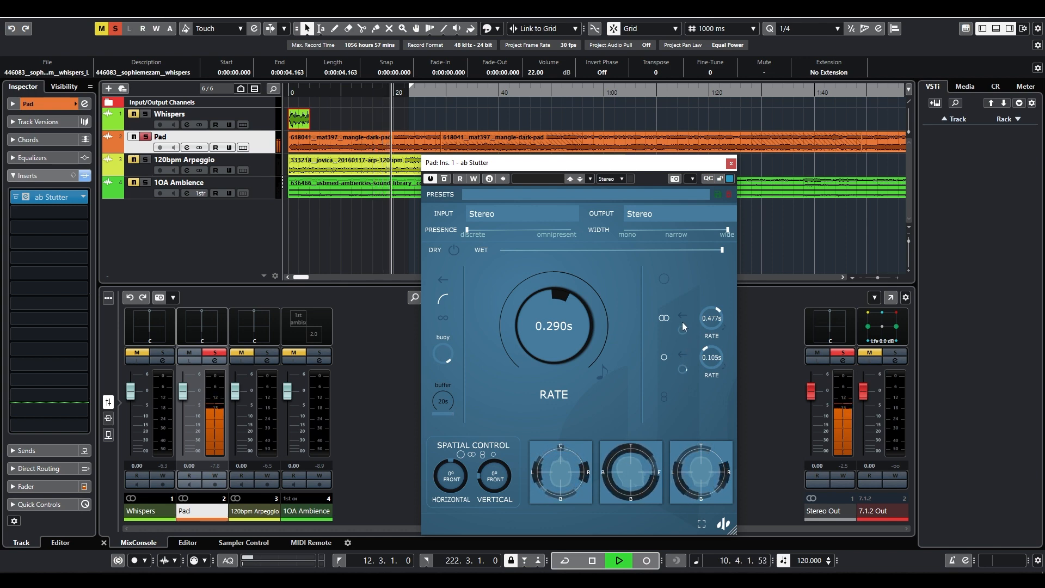
left_click(664, 396)
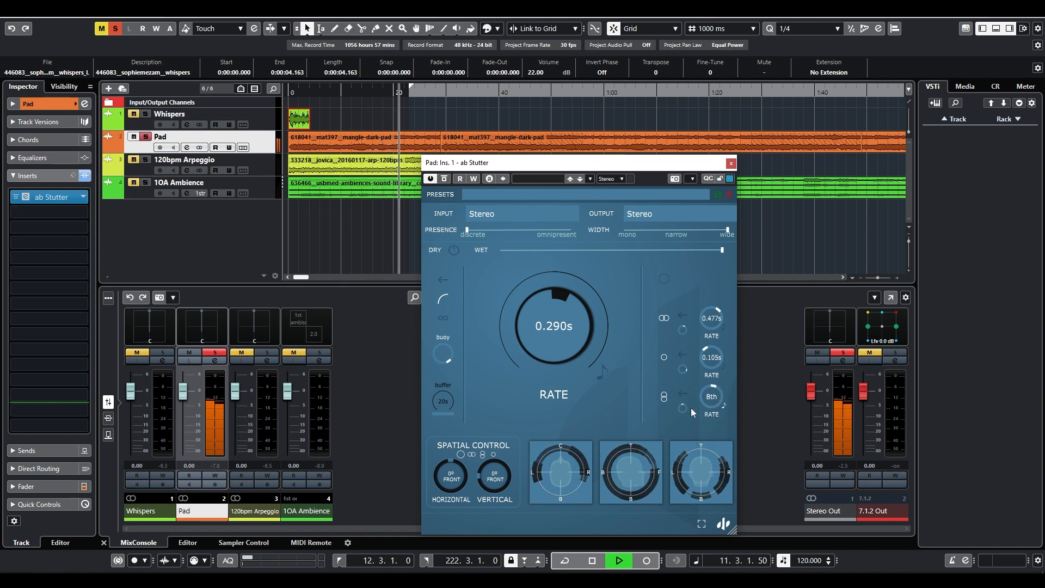
left_click(723, 407)
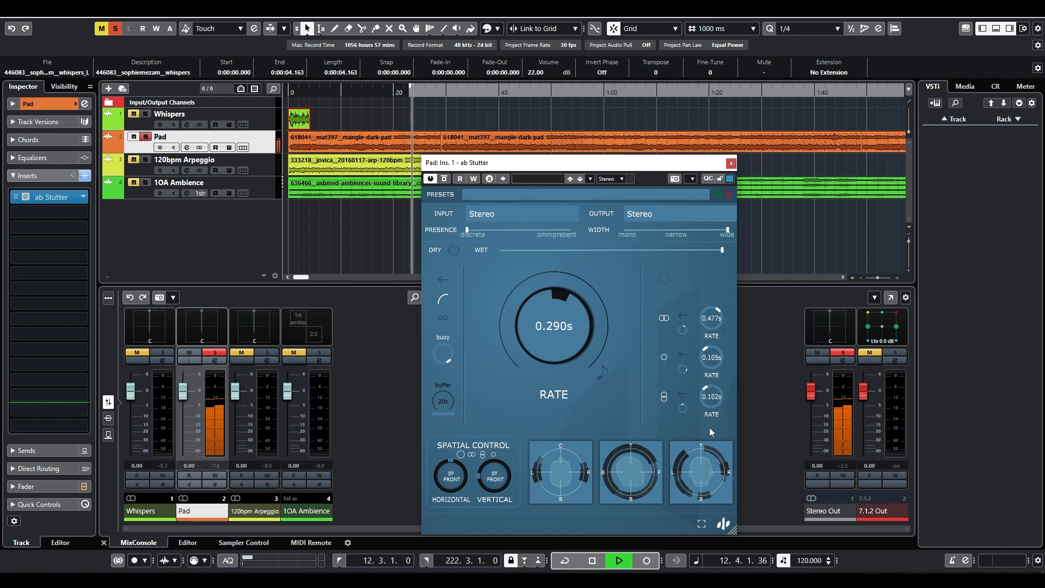
left_click_drag(710, 429, 684, 370)
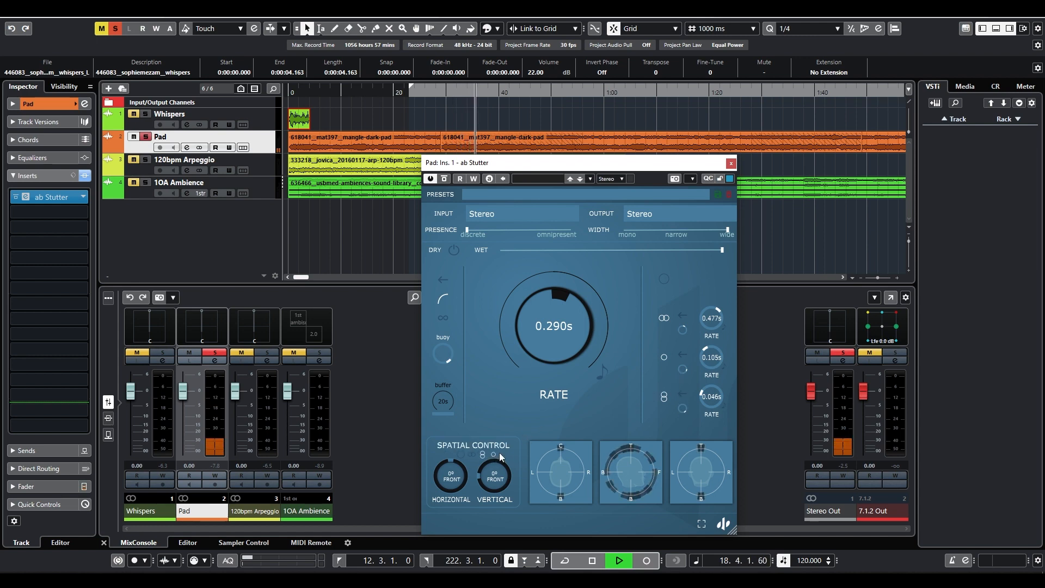
- Set the small-circle rotation rate to 0.191 s and reverse the direction of the three active automatic rotations
left_click_drag(701, 362, 698, 351)
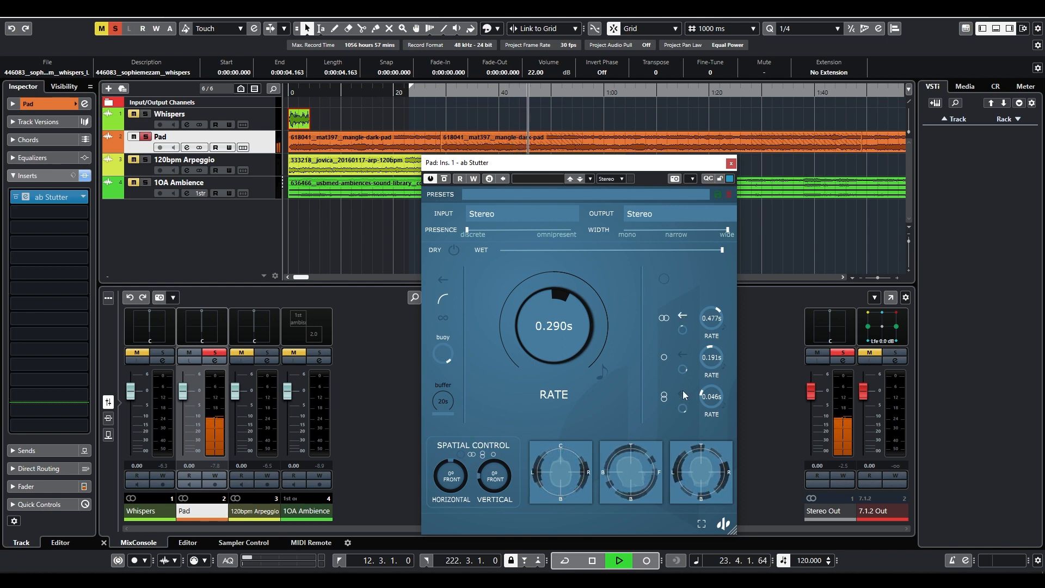
left_click(684, 354)
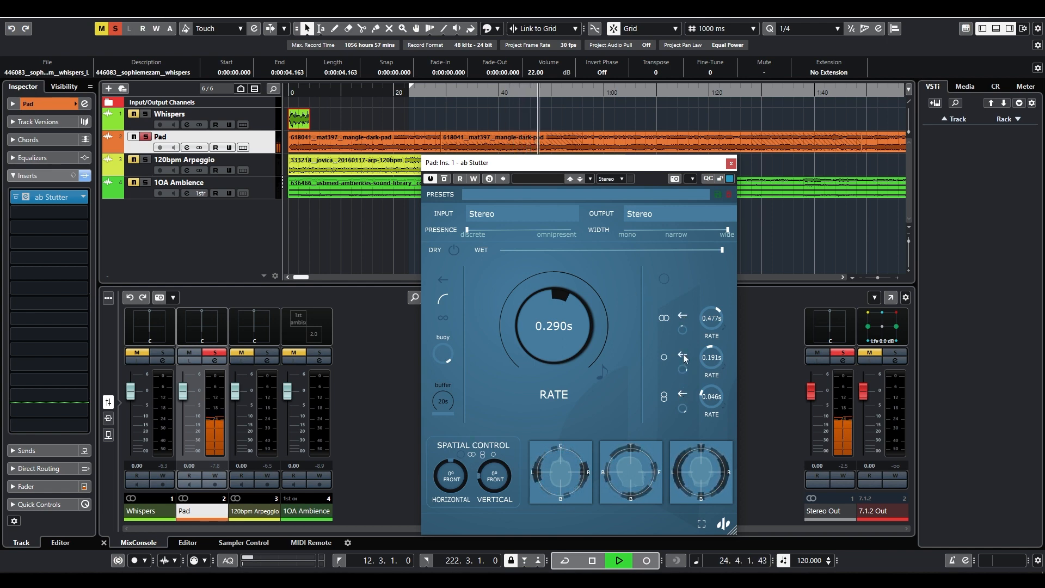
- Enable the large-circle automatic rotation on the Pad's stutter and set its rate to an unsynced 0.587 s
left_click(667, 280)
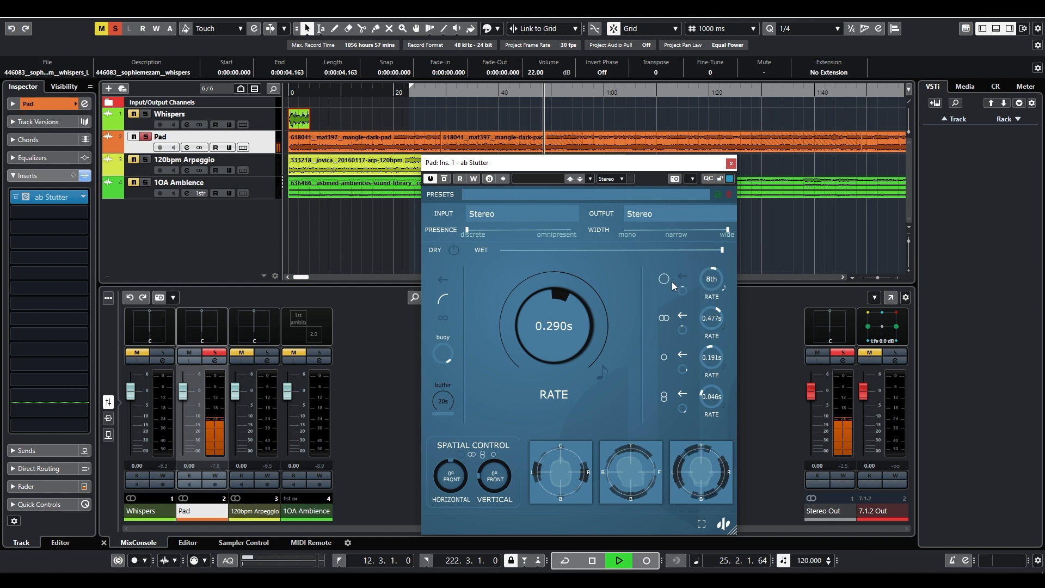
left_click(724, 288)
left_click_drag(700, 272, 699, 269)
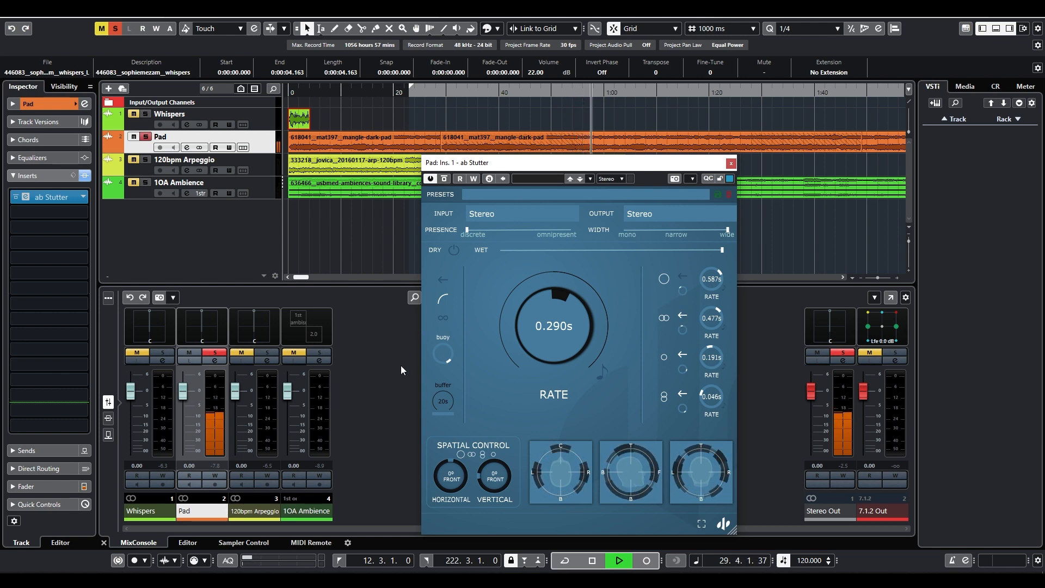
- Audition the spatial control at -180° horizontal and -87° vertical, and reset both angles to 0° front
left_click(442, 479)
left_click_drag(439, 472, 468, 566)
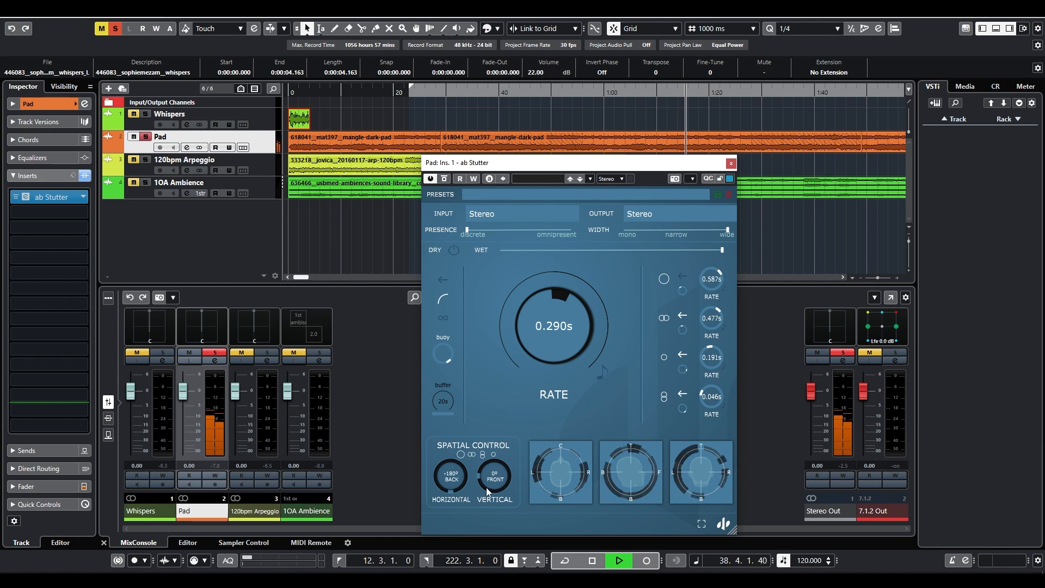
mouse_move(484, 467)
left_mouse_down()
mouse_move(492, 405)
mouse_move(493, 474)
left_mouse_up()
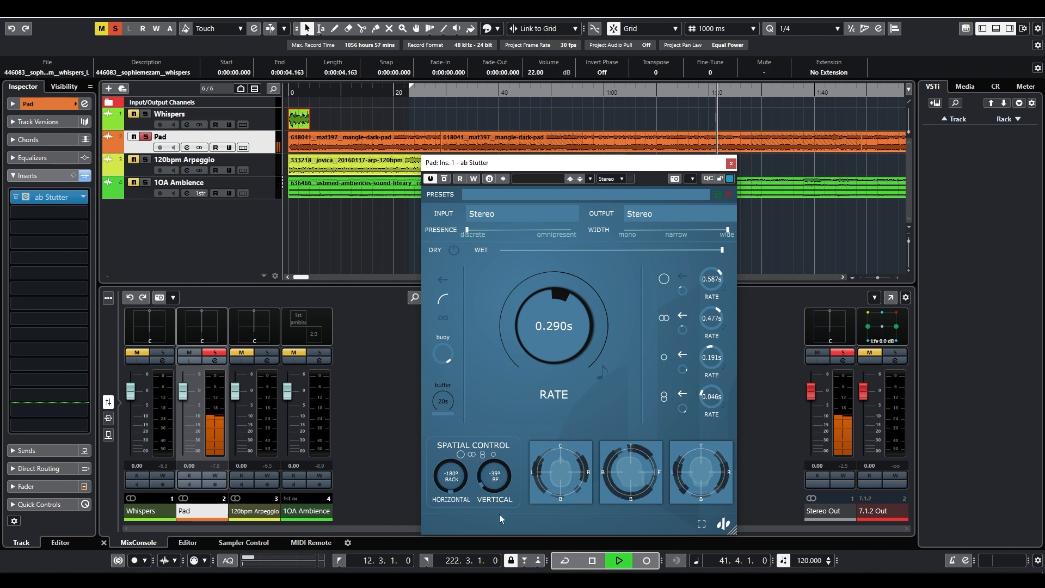
left_click_drag(500, 526, 495, 541)
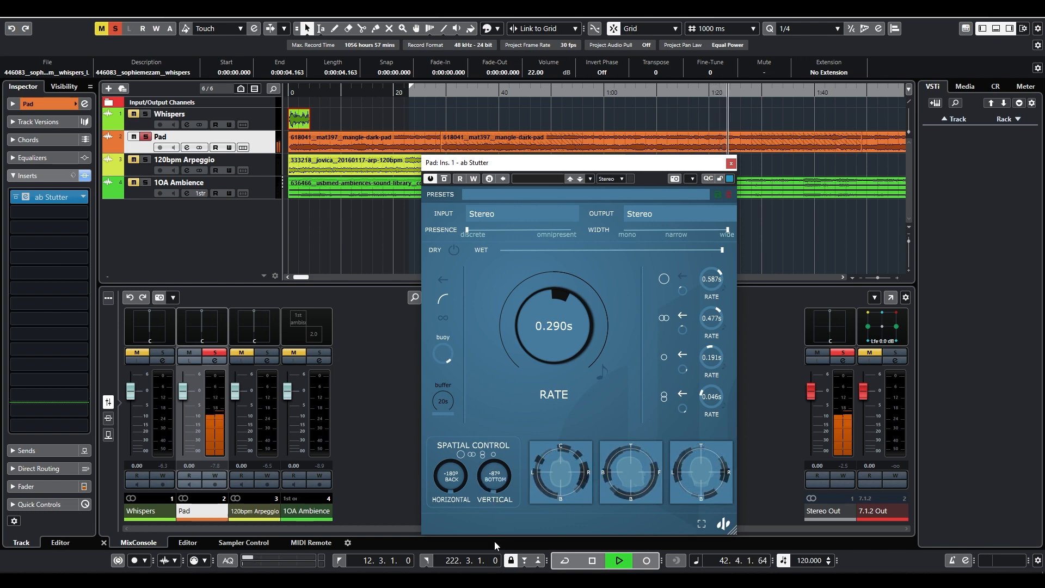
double_click(489, 486)
double_click(453, 481)
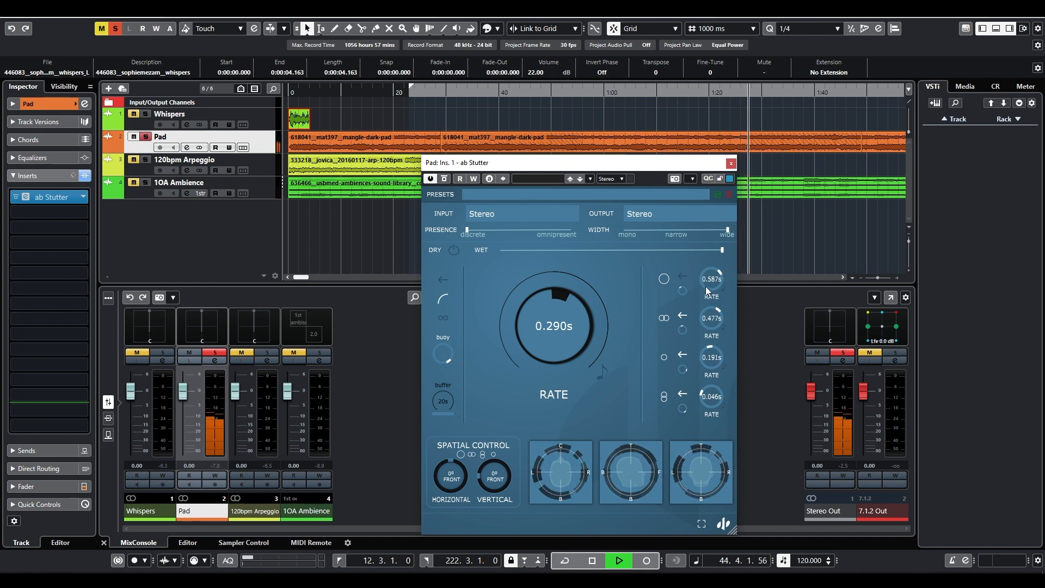
- Set the large-circle rotation rate to 0.041 s and the horizontal double-circle rate to 0.026 s, with the horizontal angle turned left
left_click_drag(706, 286, 709, 340)
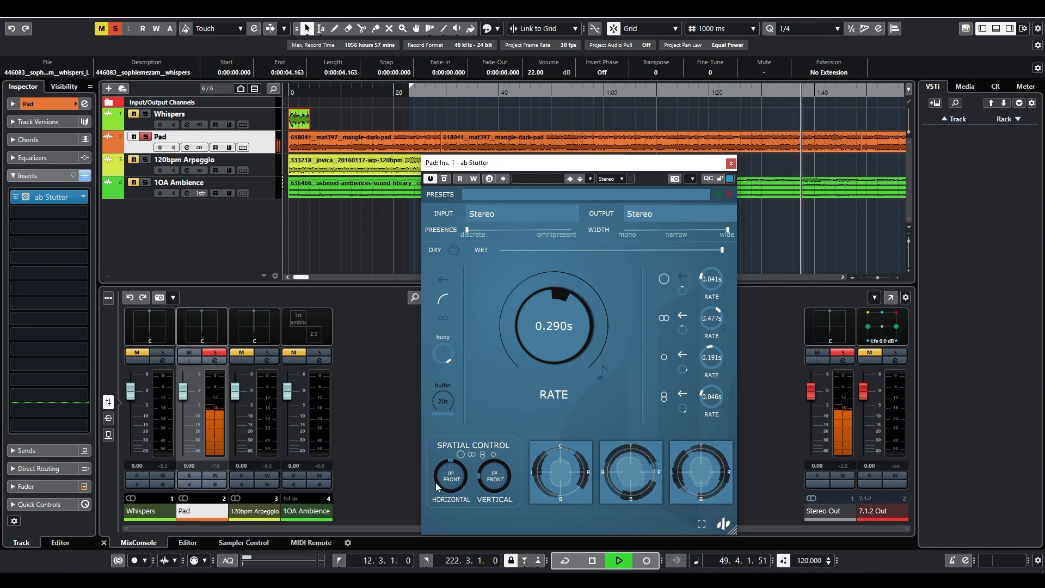
left_click_drag(437, 484, 449, 515)
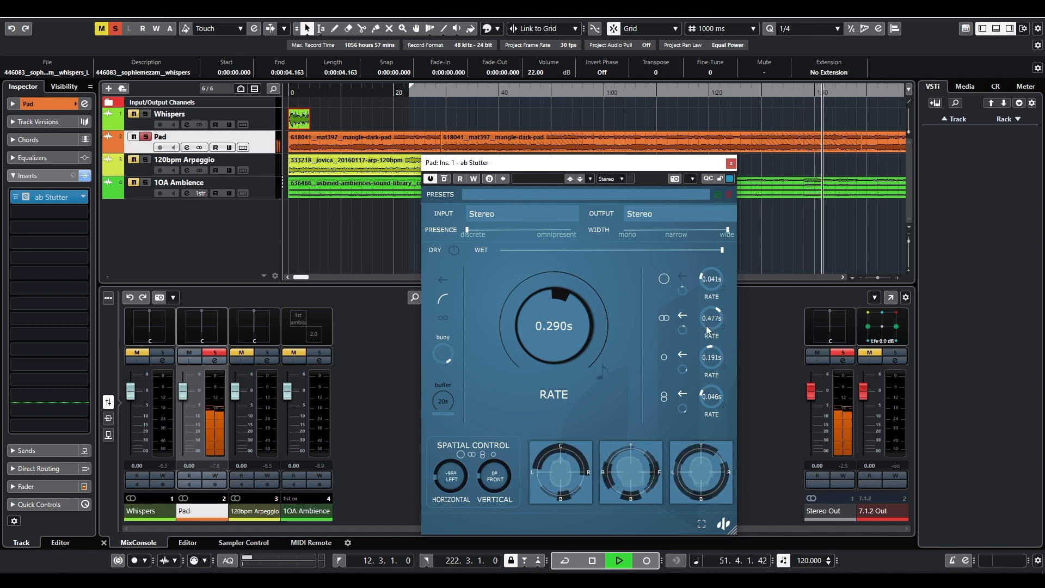
left_click_drag(706, 328, 726, 386)
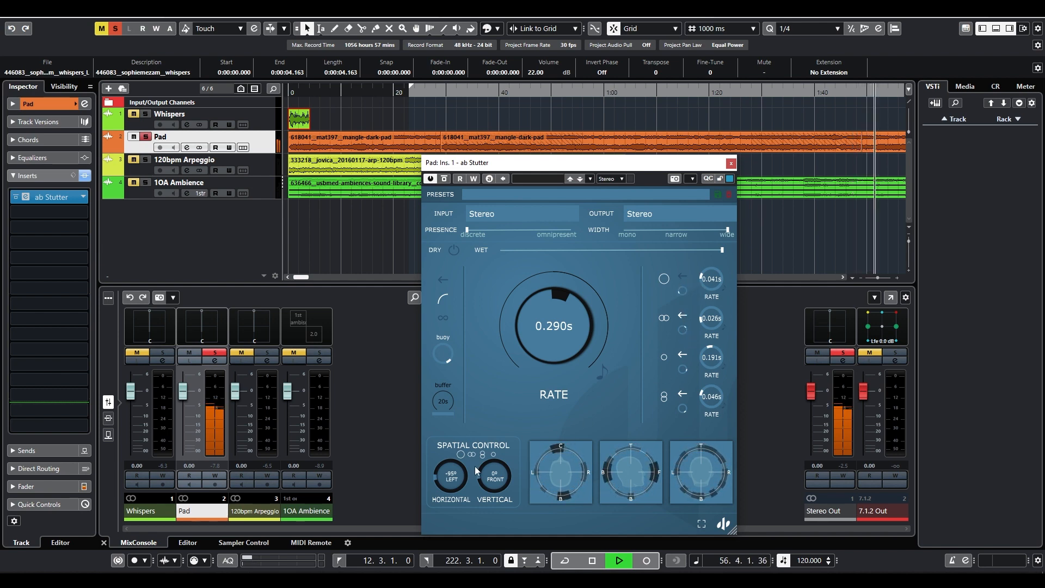
- Return the horizontal angle to 0° front, set the horizontal double-circle rotation rate to 0.051 s and stop playback
left_click_drag(440, 479, 449, 465)
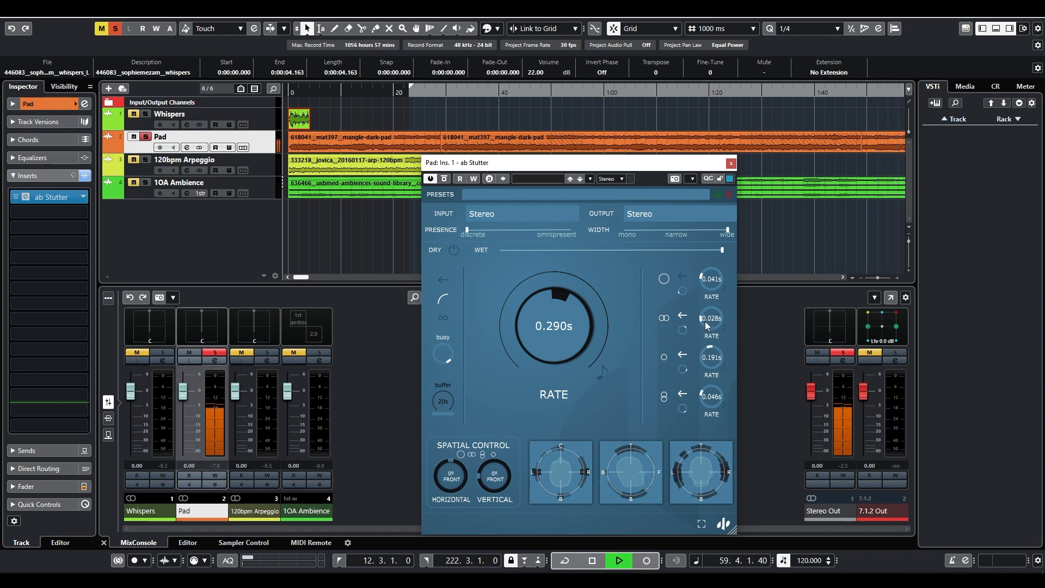
left_click_drag(704, 321, 707, 308)
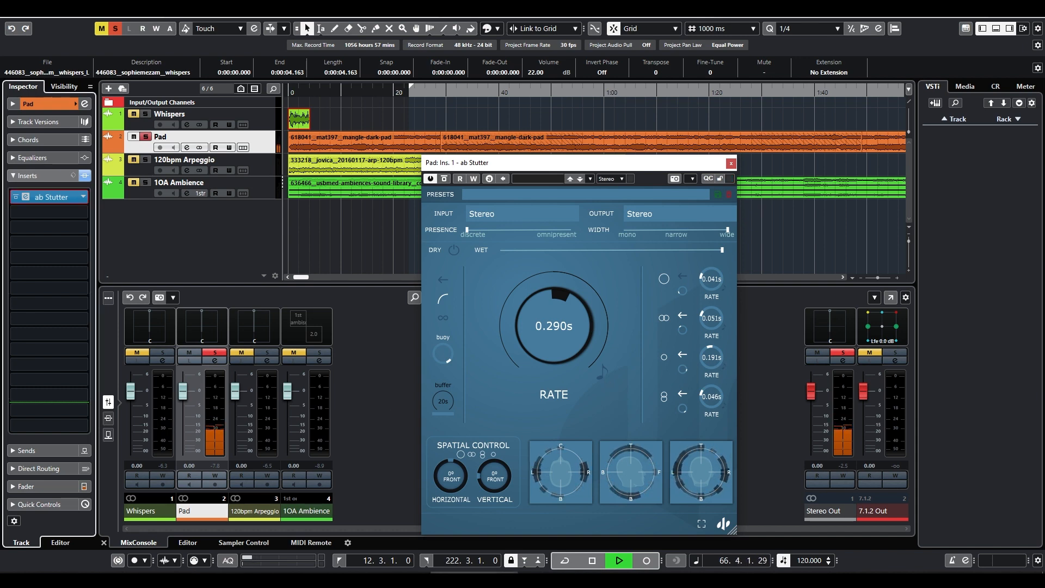
key("space")
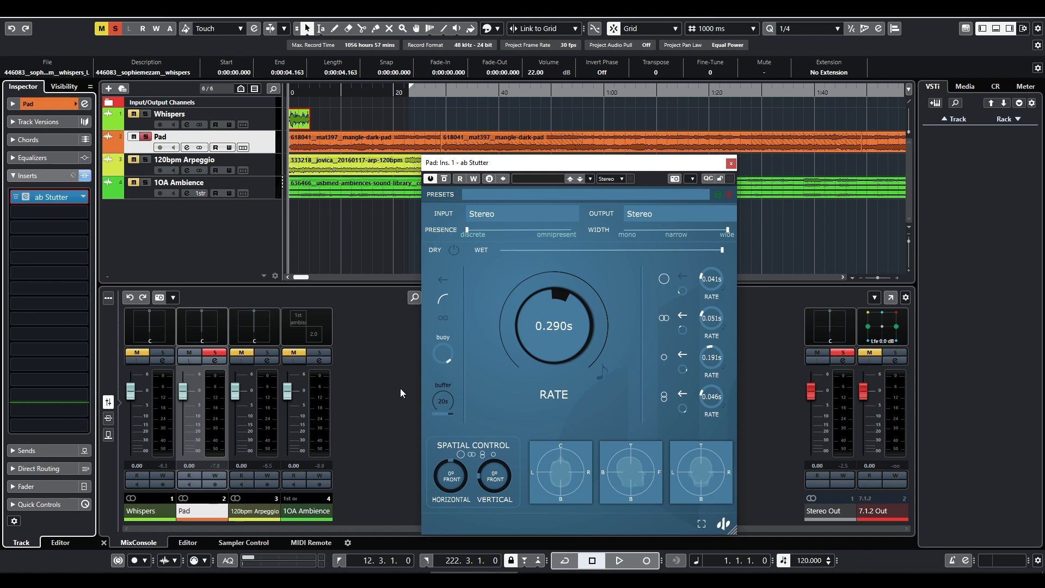
- Close the Pad's ab Stutter window and move the solo from Pad to the 120bpm Arpeggio track
scroll(327, 245, "down", 5)
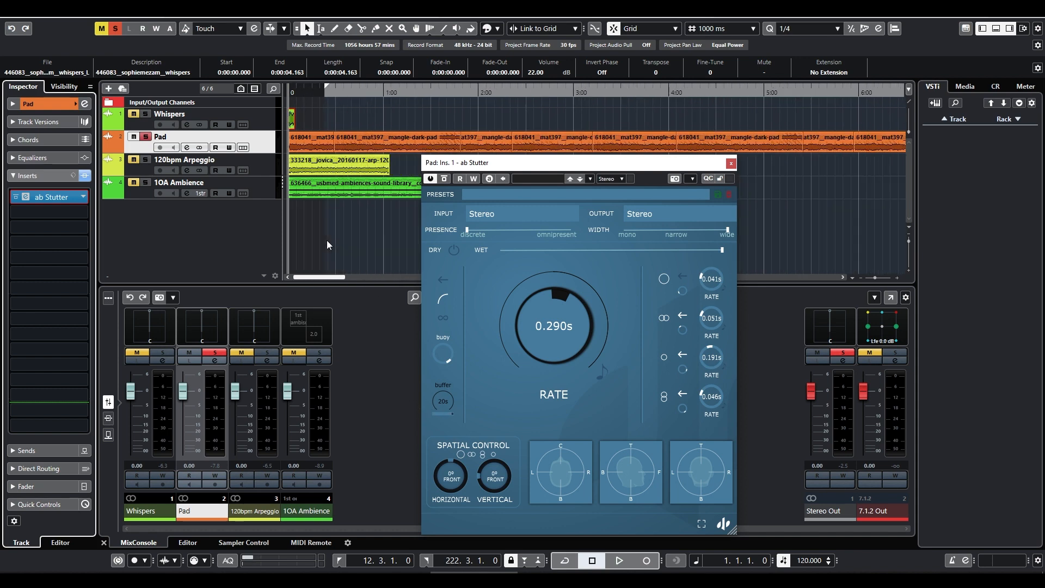
scroll(327, 244, "down", 1)
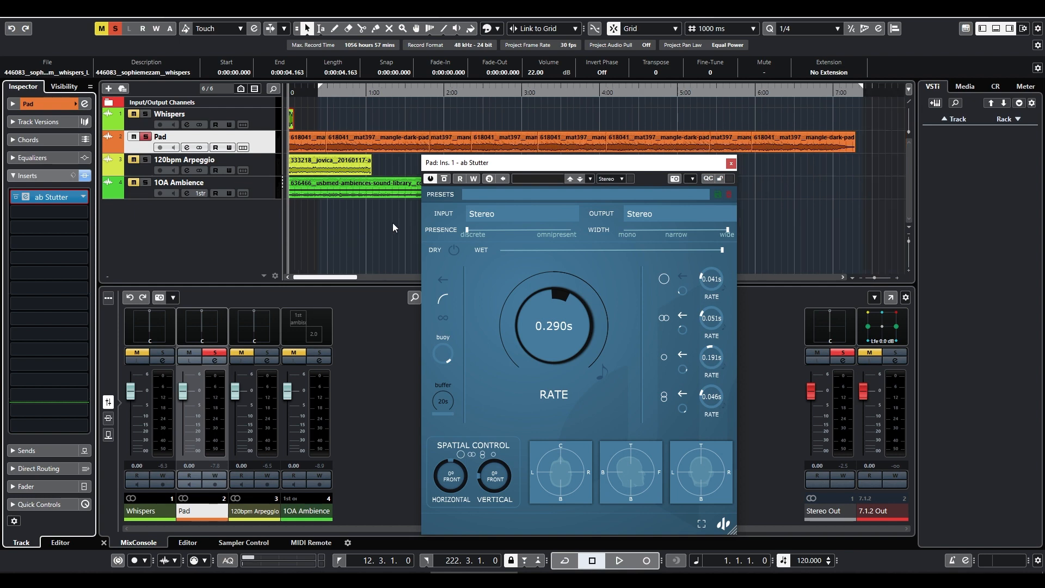
left_click(731, 164)
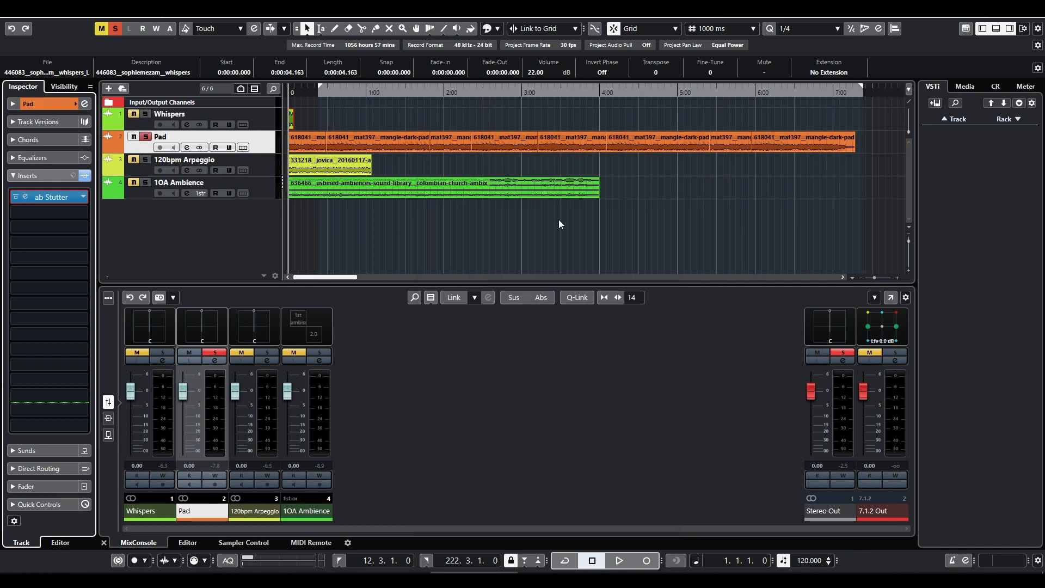
left_click(213, 353)
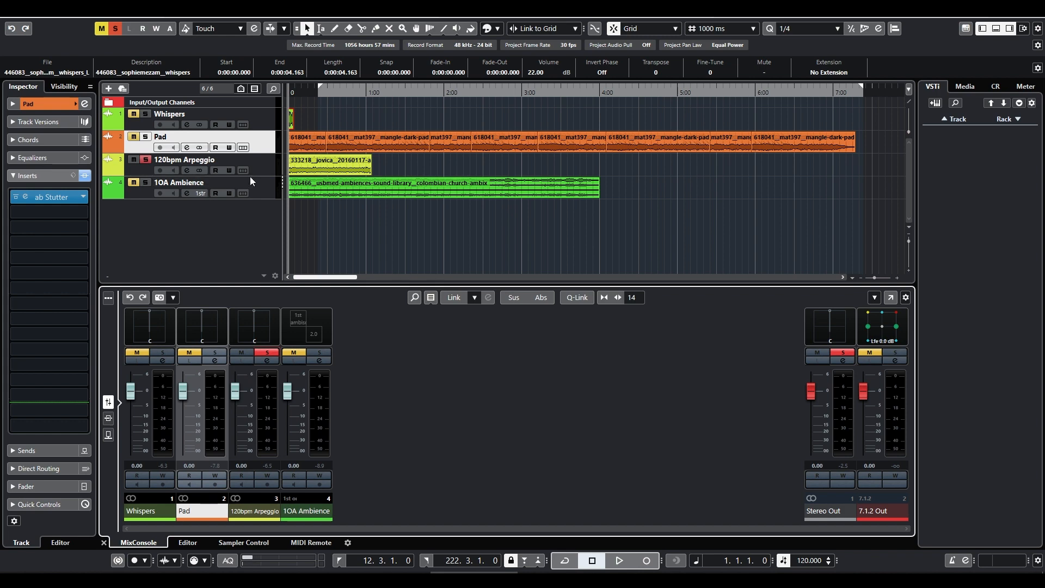
left_click(252, 163)
- Audition the soloed 120bpm Arpeggio track from its start without any effect
scroll(312, 210, "up", 5)
scroll(312, 207, "up", 3)
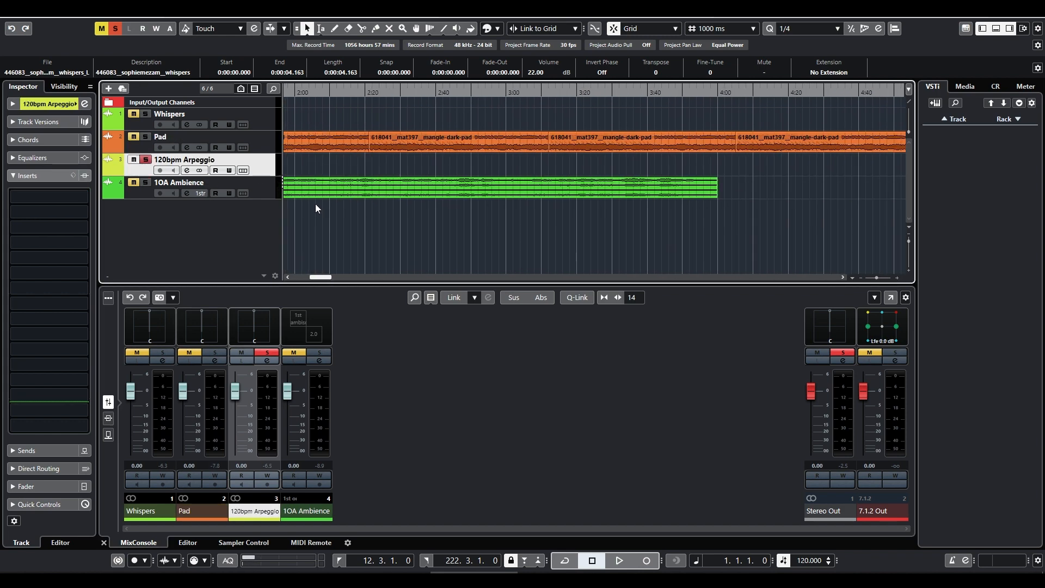
scroll(316, 200, "left", 1)
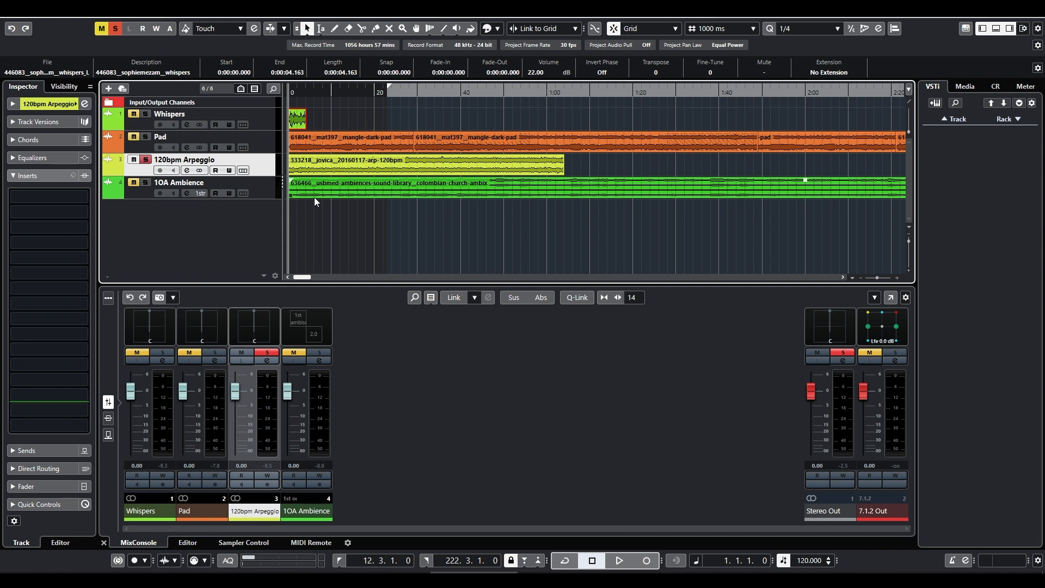
key("space")
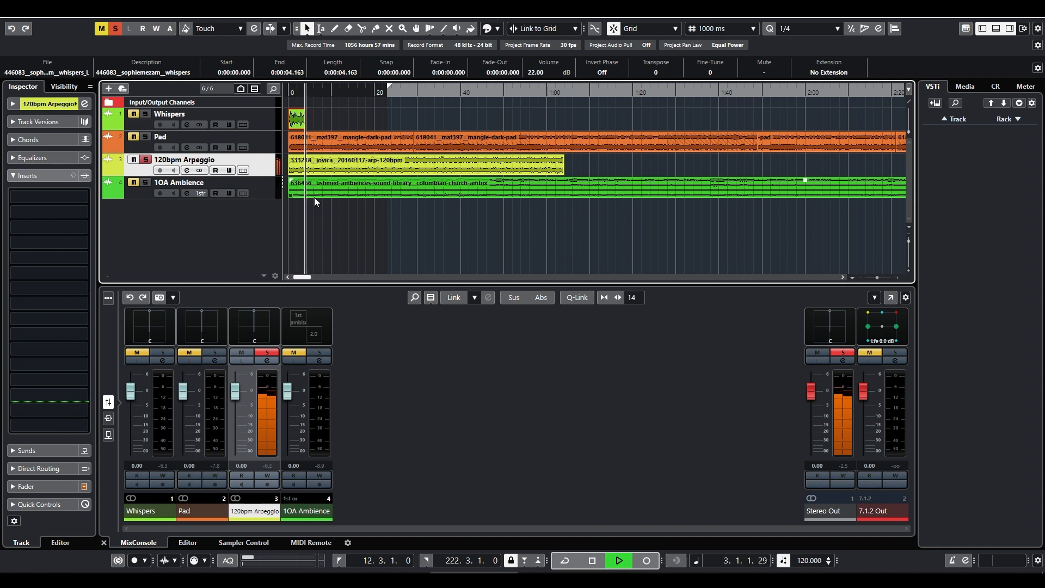
key("space")
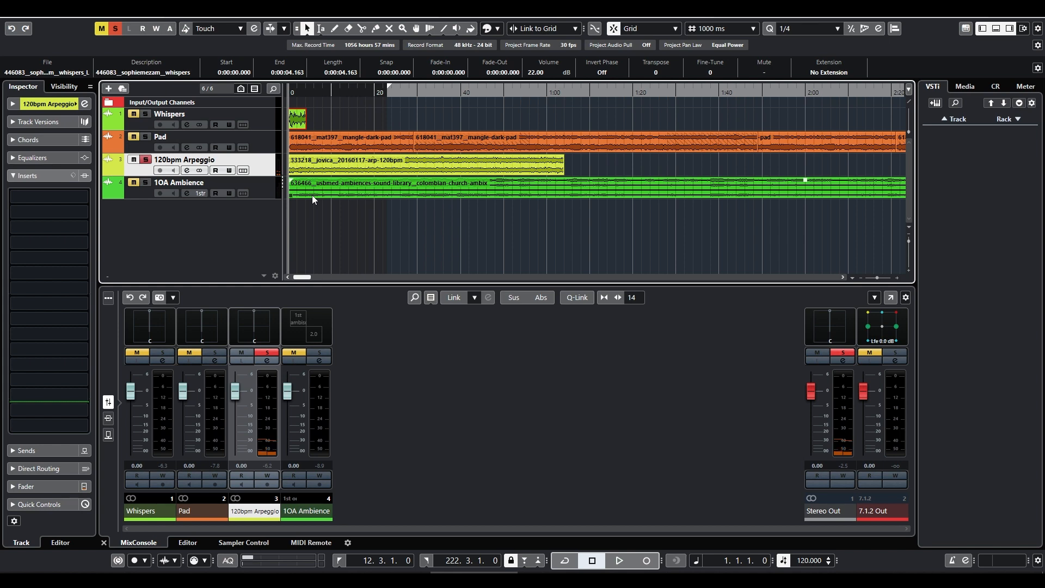
- Insert ab Stutter in the 120bpm Arpeggio track's first insert slot and move its window clear of the track list
left_click(59, 200)
type("a")
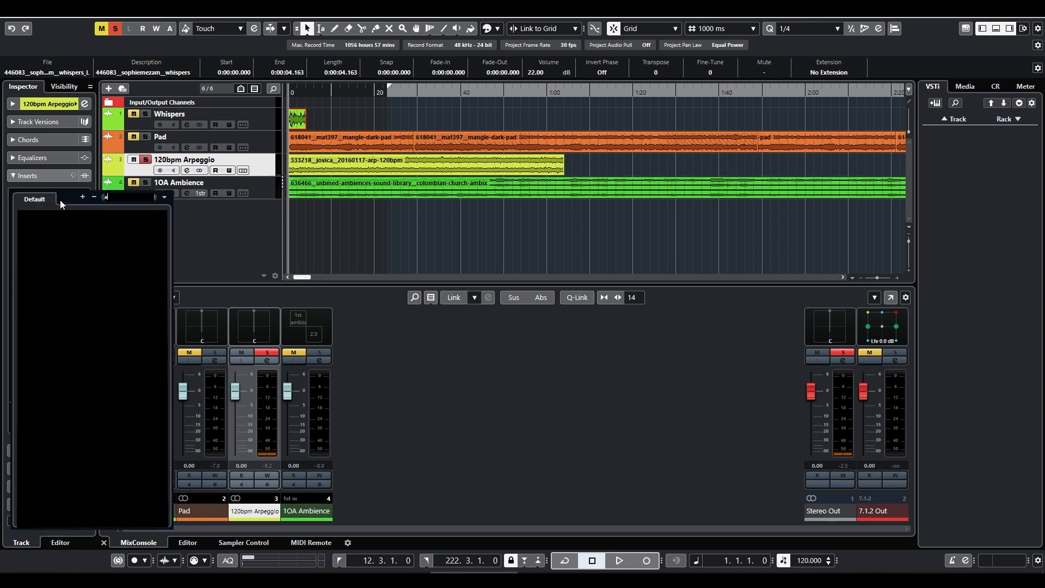
type("b stut")
key("Return")
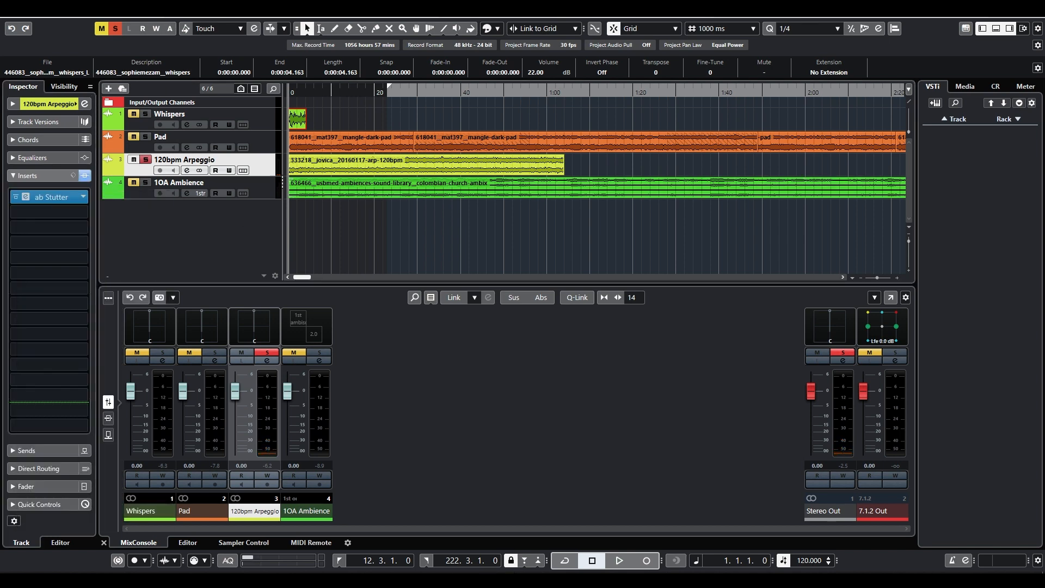
left_click_drag(485, 175, 689, 135)
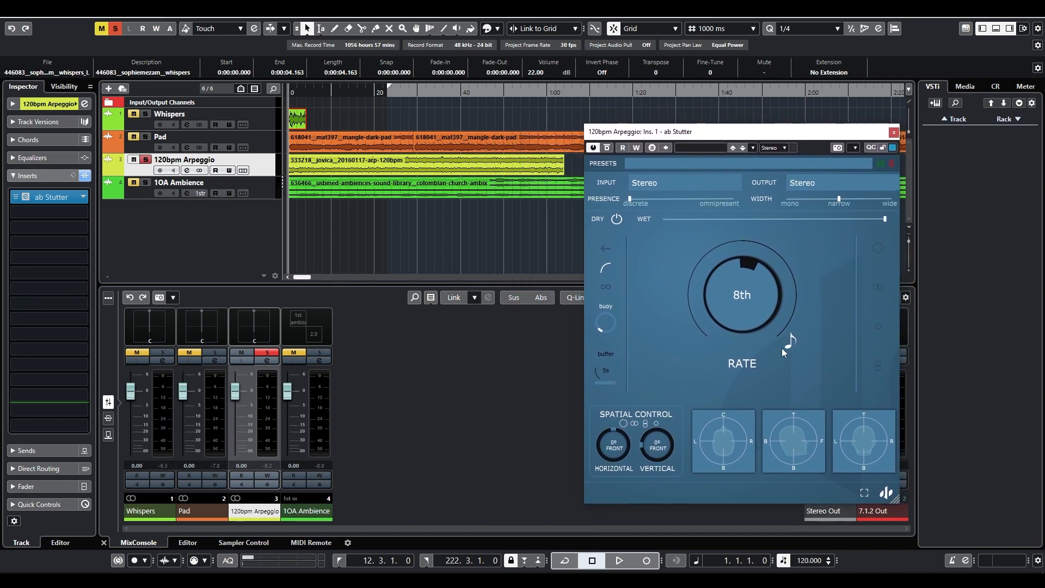
- Audition the 120bpm Arpeggio with the stutter's default 8th-note rate and the dry signal on
left_click(253, 251)
key("space")
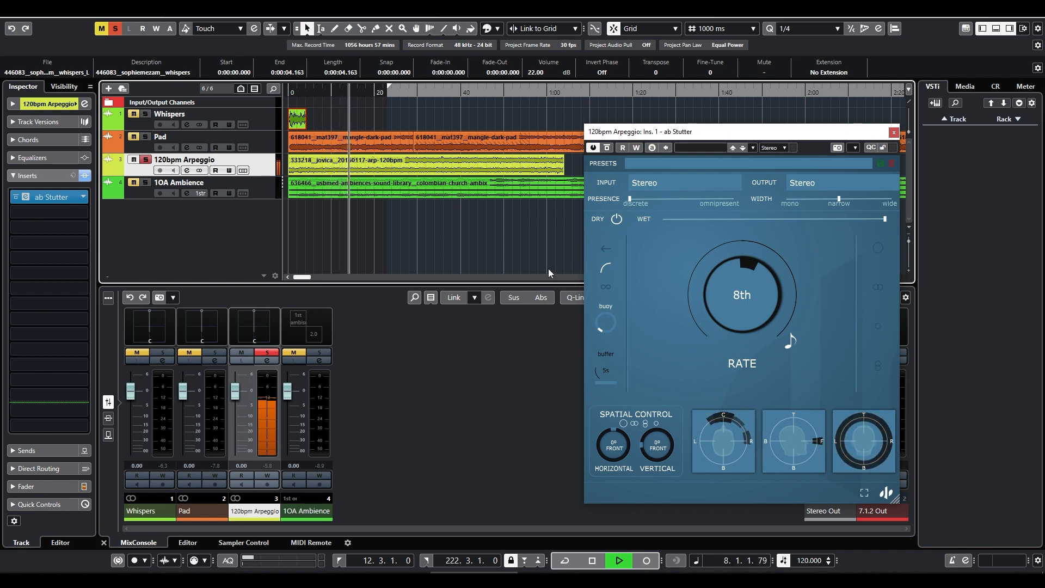
key("space")
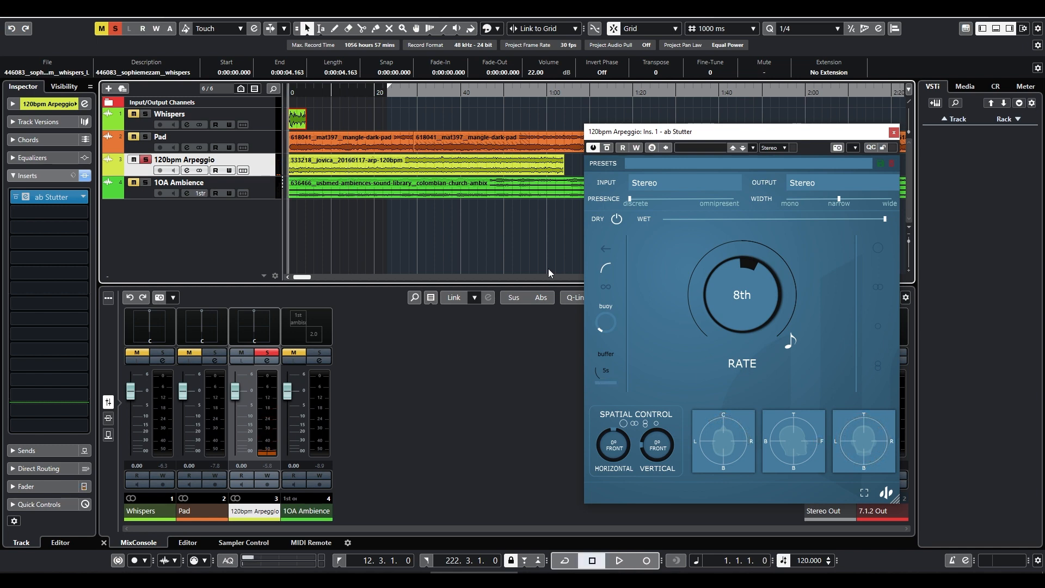
- Turn off the Arpeggio stutter's dry signal and set its rate to 16thT during playback
left_click(618, 219)
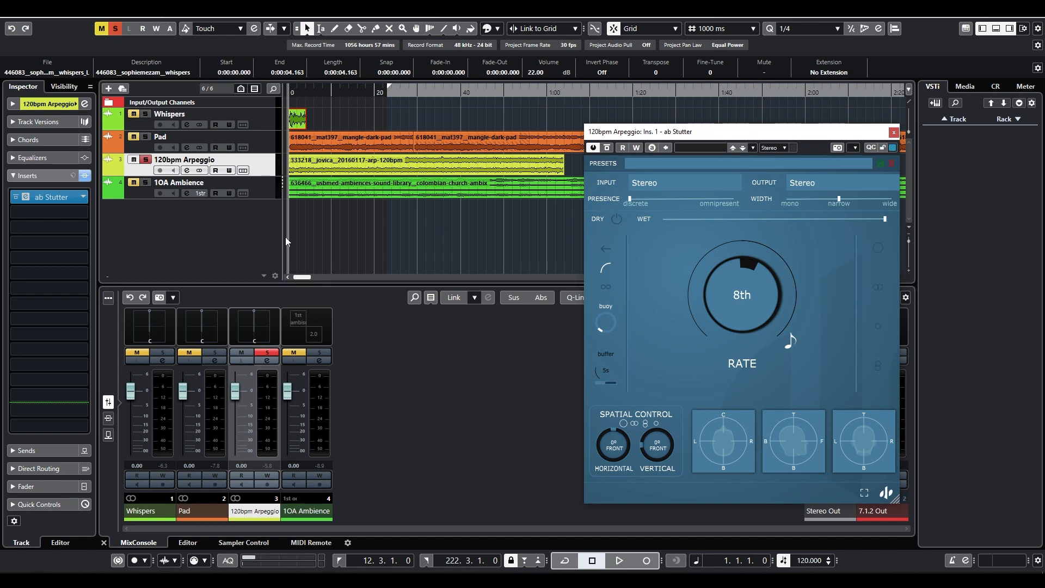
key("space")
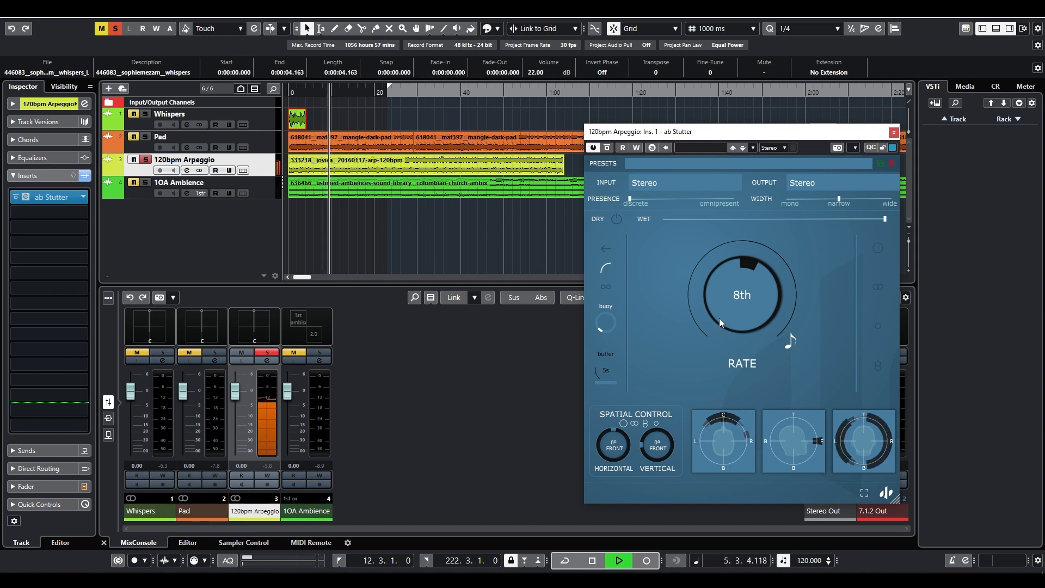
mouse_move(720, 318)
left_mouse_down()
mouse_move(720, 342)
mouse_move(727, 329)
left_mouse_up()
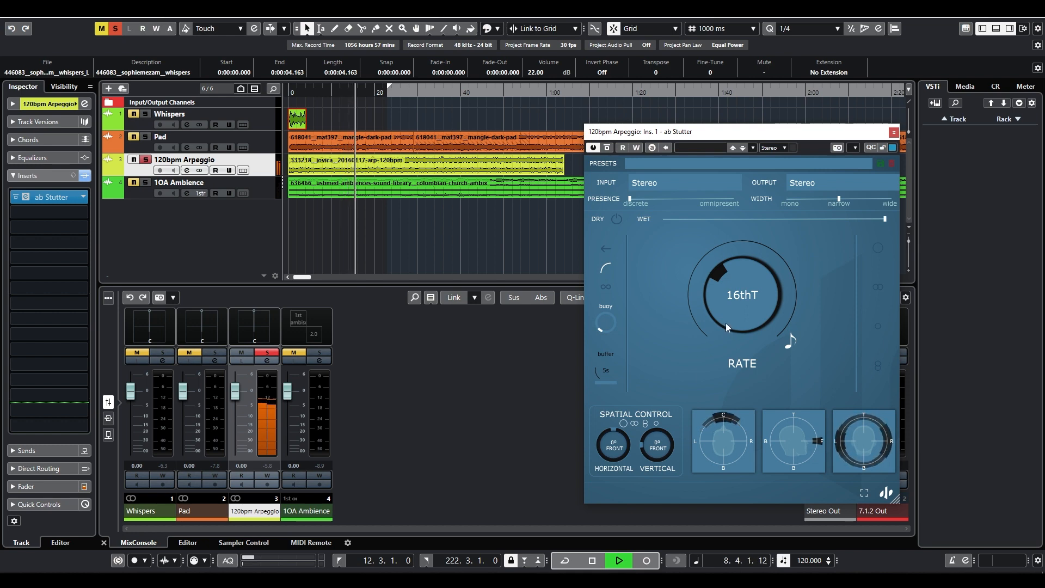
- Audition the Arpeggio stutter at a 64th rate and stop playback
left_click_drag(726, 322, 731, 334)
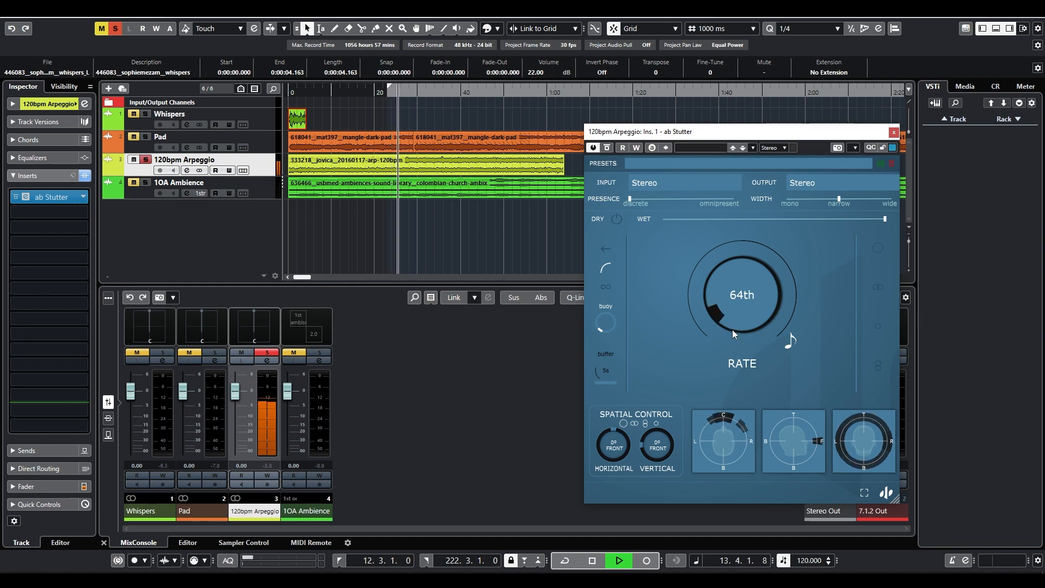
key("space")
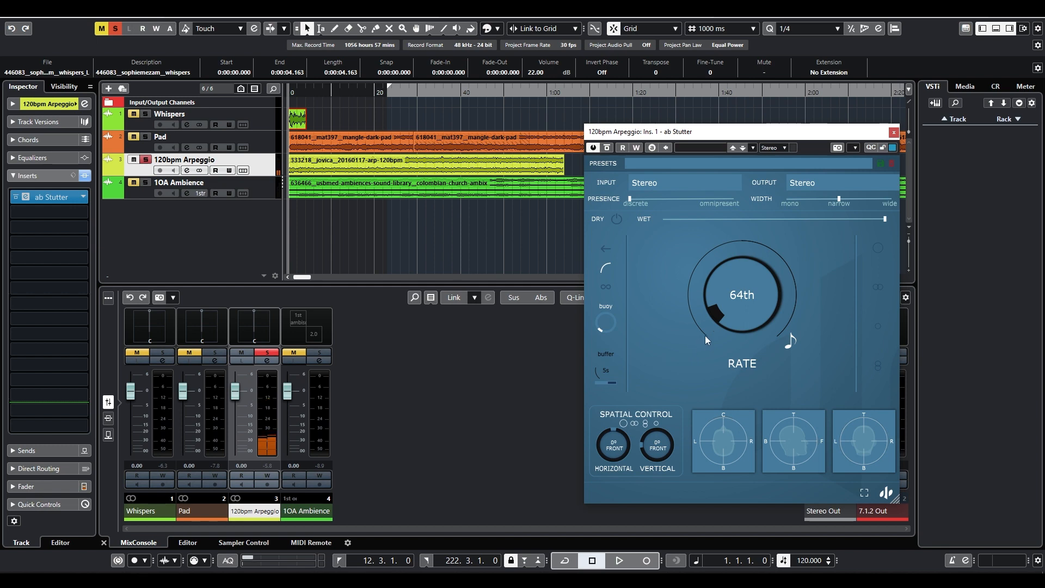
- Reset the Arpeggio stutter's rate to 8th, raise its buoy control fully, turn on the infinity option and set the buffer to 20 s
double_click(729, 325)
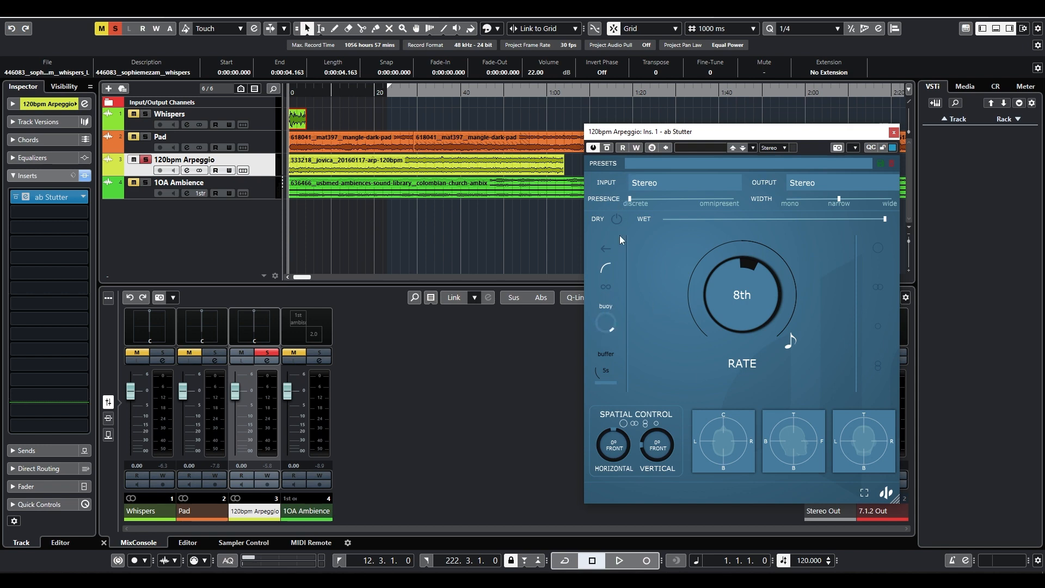
left_click_drag(602, 371, 601, 342)
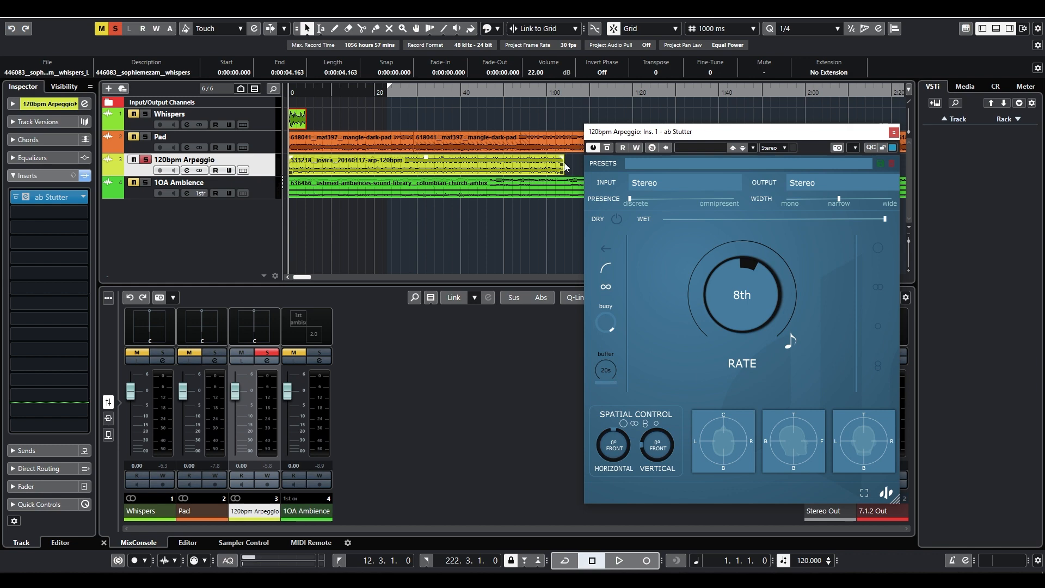
- Play the Arpeggio and give the stutter's horizontal double-circle spatial component its own rate of 16th
key("space")
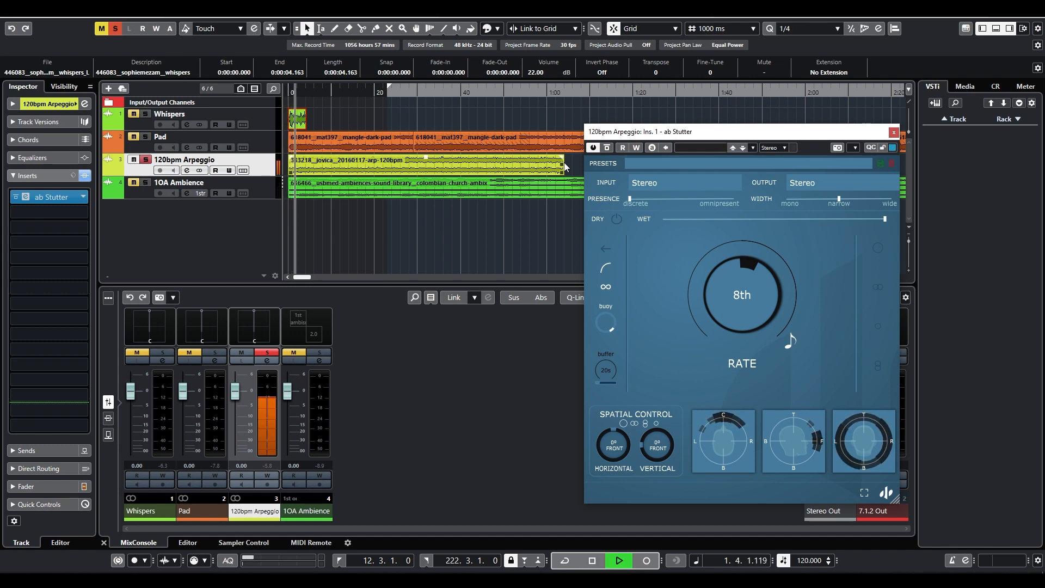
left_click(878, 286)
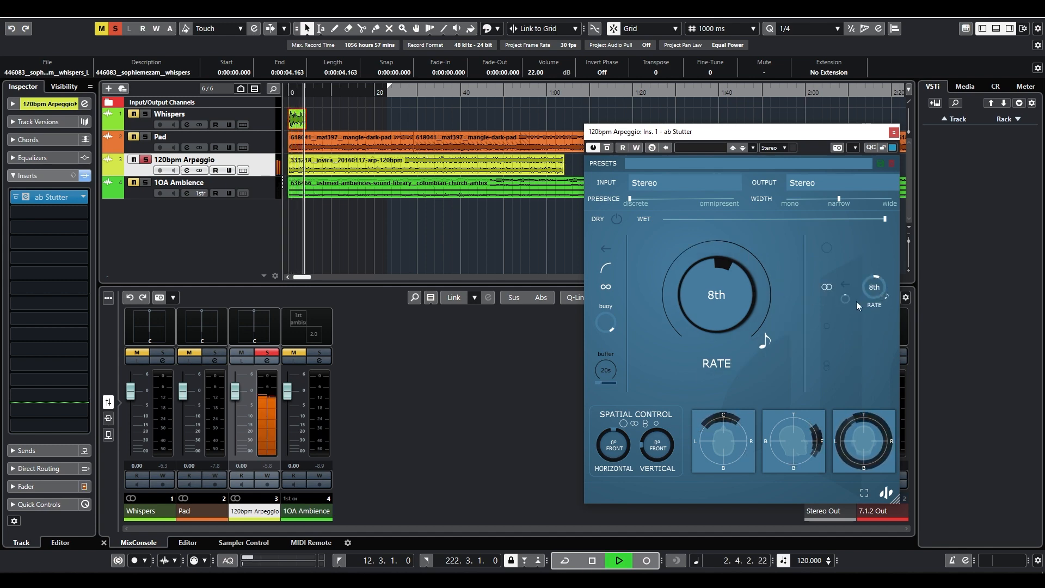
left_click_drag(872, 290, 874, 317)
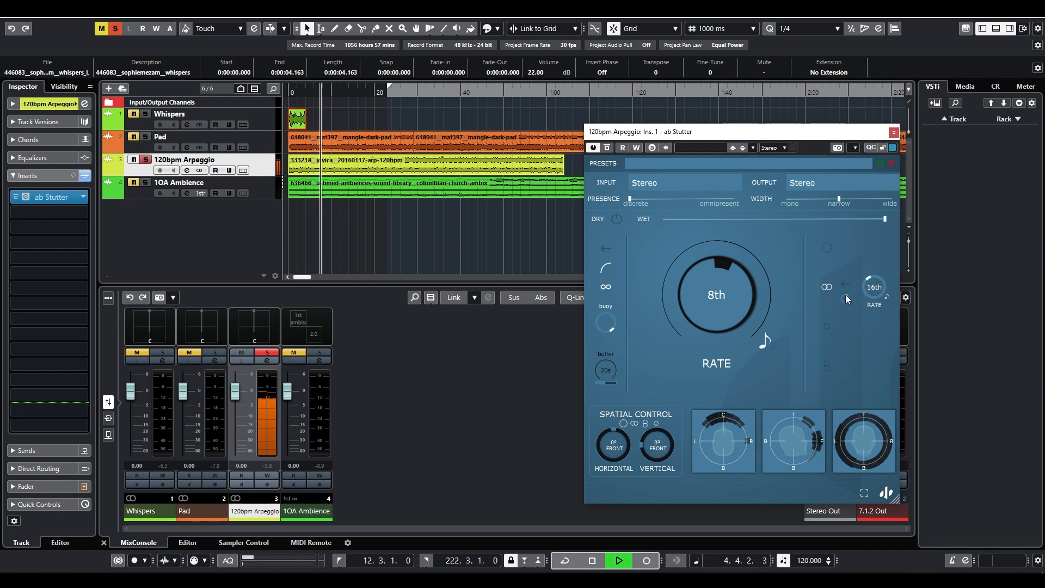
- Enable separate rates for the other three spatial components: 8th for the large circle, 4th for the small circle and 32nd for the vertical double circle
left_click(826, 326)
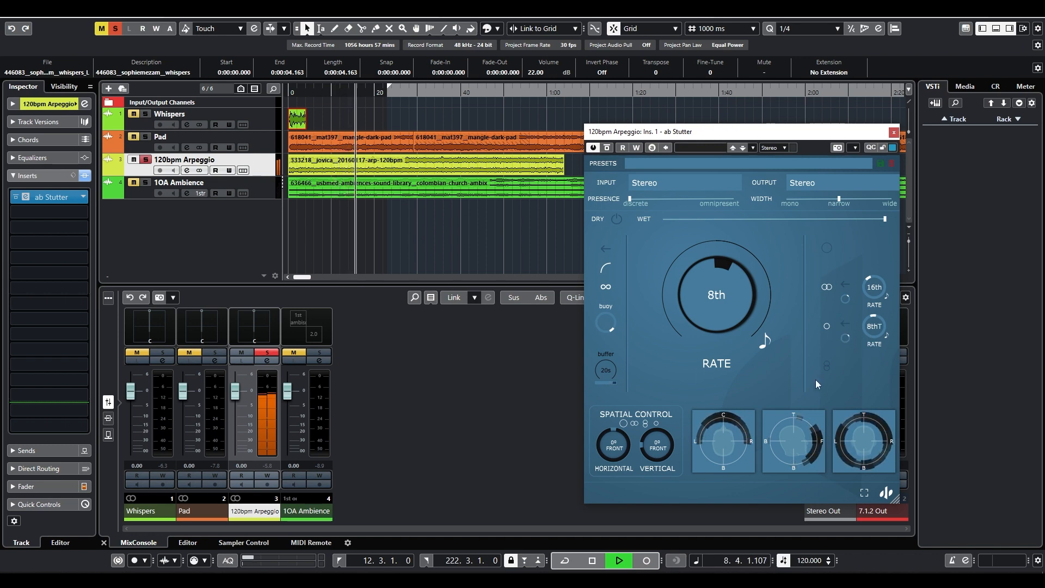
left_click(826, 366)
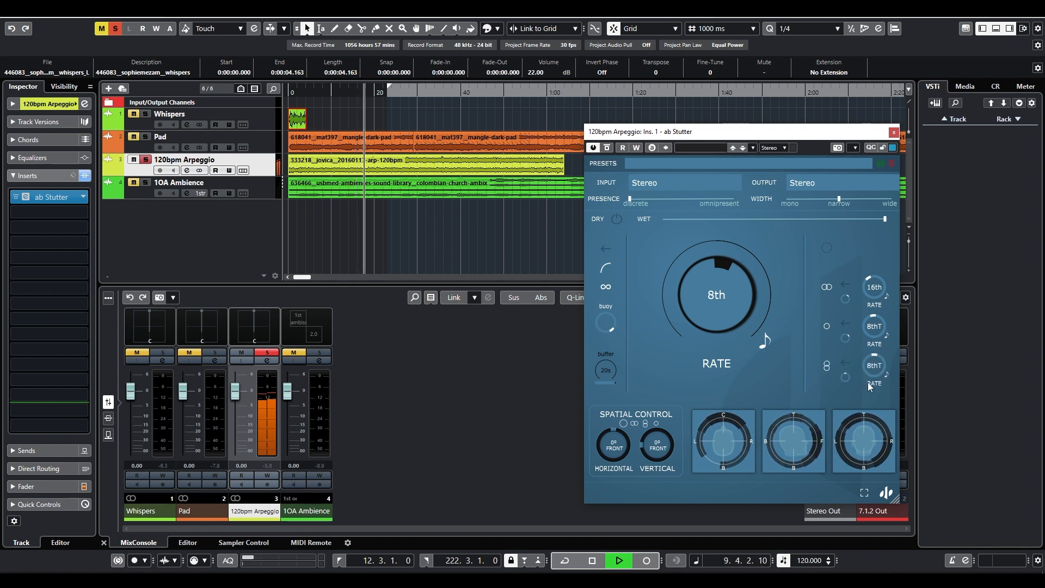
left_click_drag(868, 383, 878, 417)
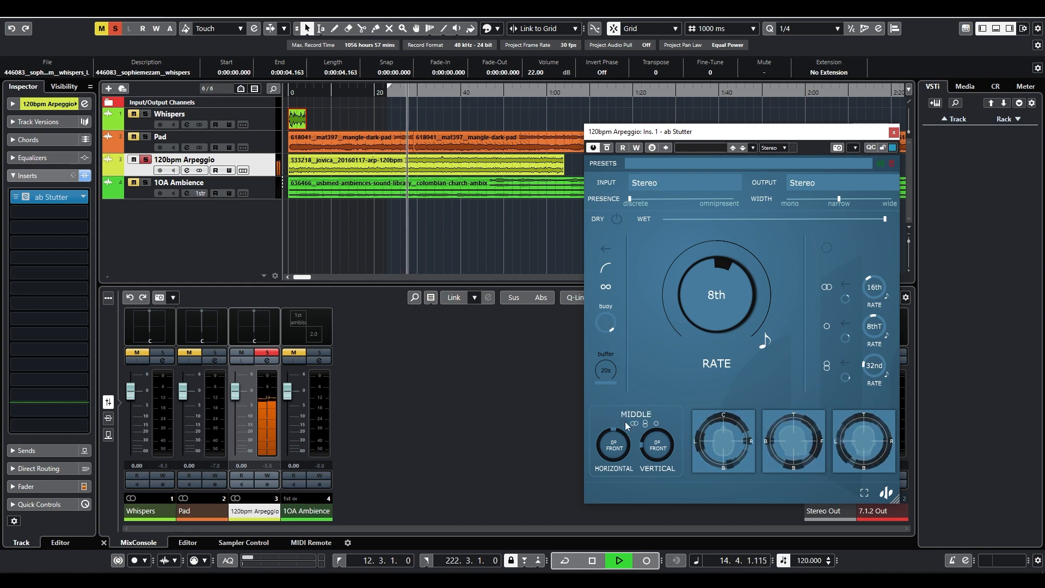
left_click(827, 250)
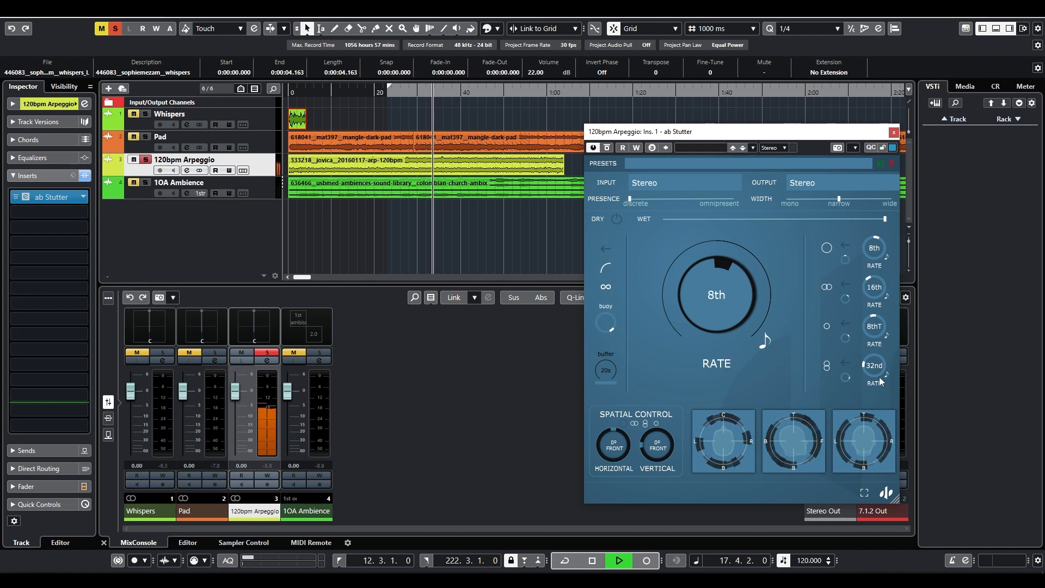
left_click_drag(873, 334, 869, 315)
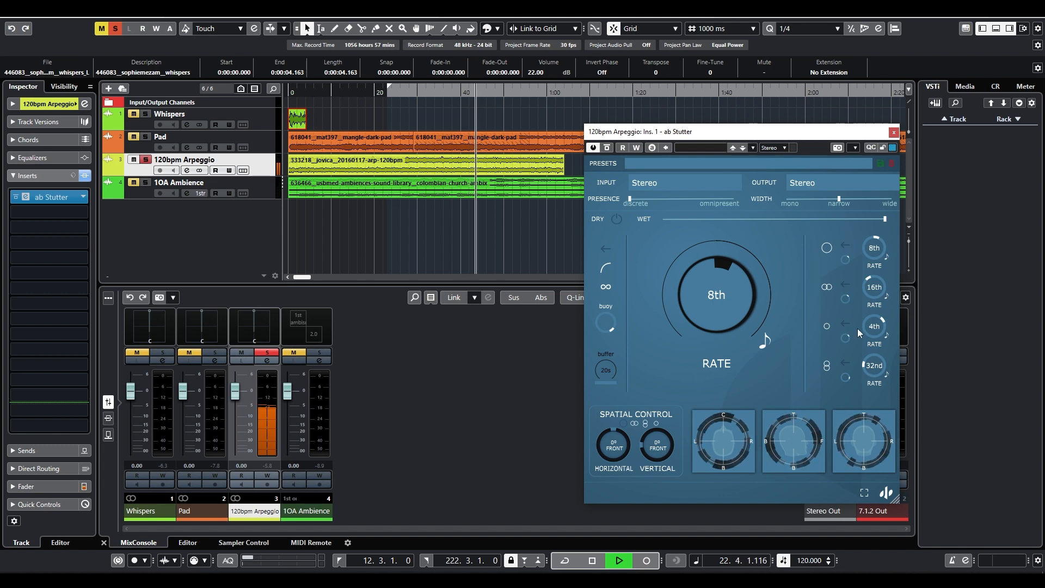
- Turn on the backward arrow for all four spatial components and set the vertical double circle's rate to 8th
left_click(845, 245)
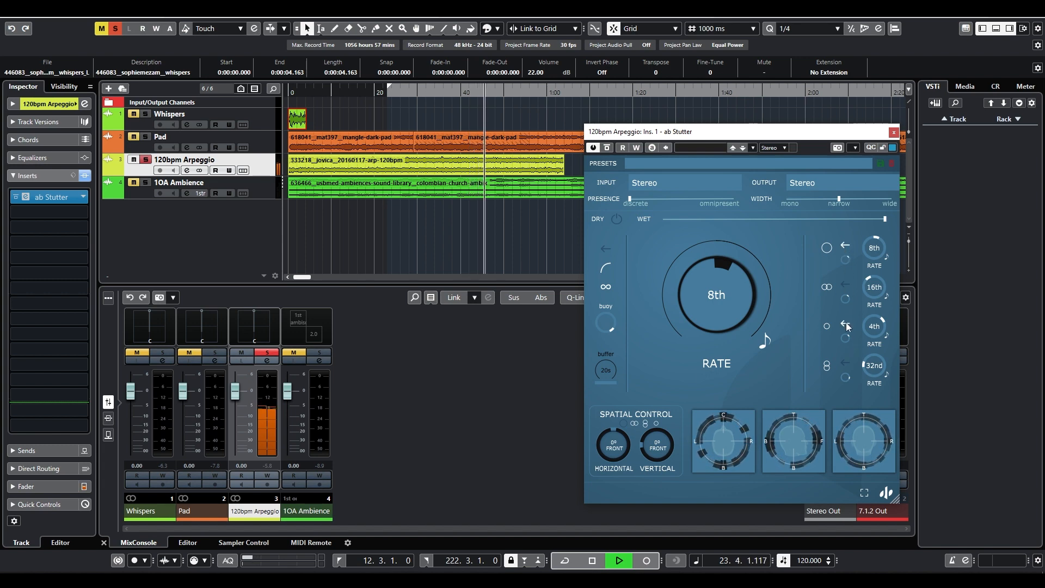
left_click(845, 323)
left_click(844, 363)
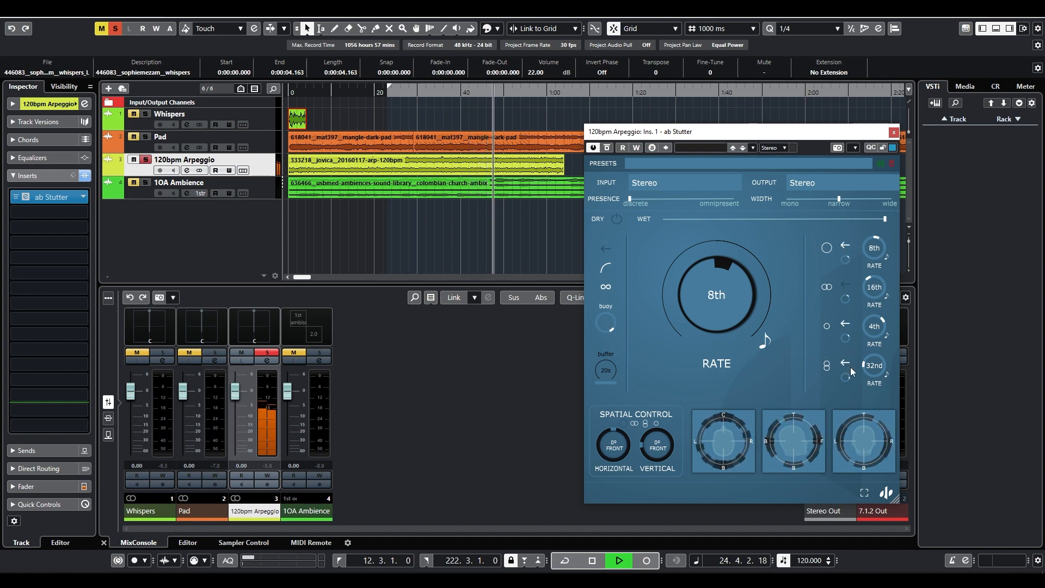
left_click(845, 283)
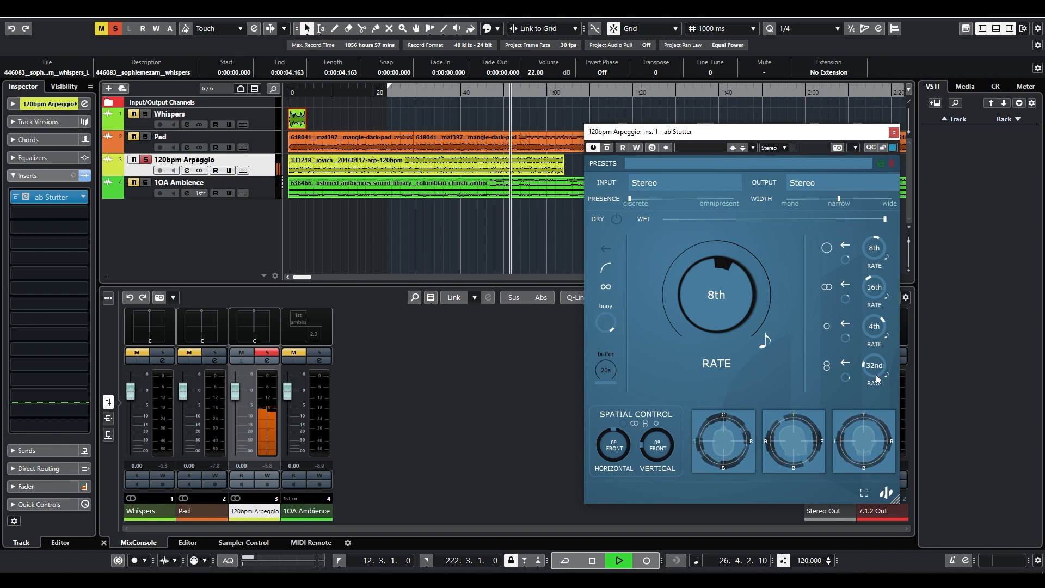
left_click_drag(876, 375, 874, 326)
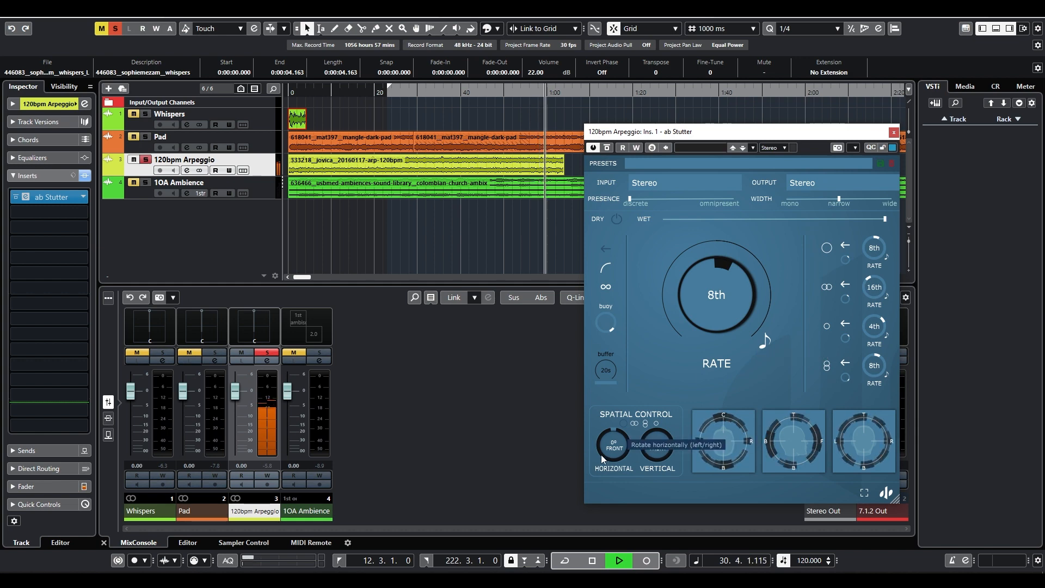
- Audition the Arpeggio stutter while rotating it horizontally, ending at 0° front, and stop playback
left_click_drag(601, 456, 610, 393)
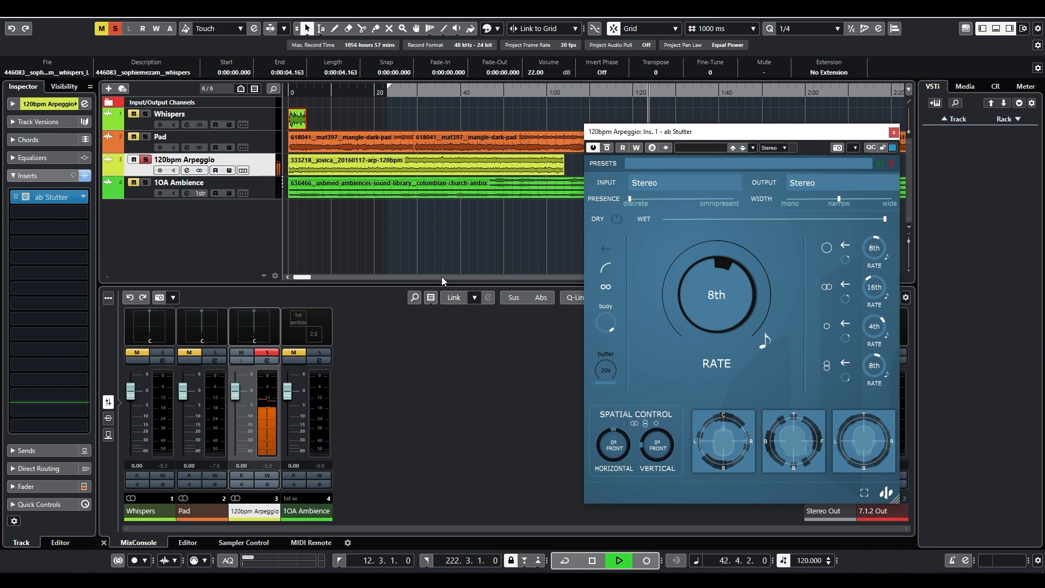
key("space")
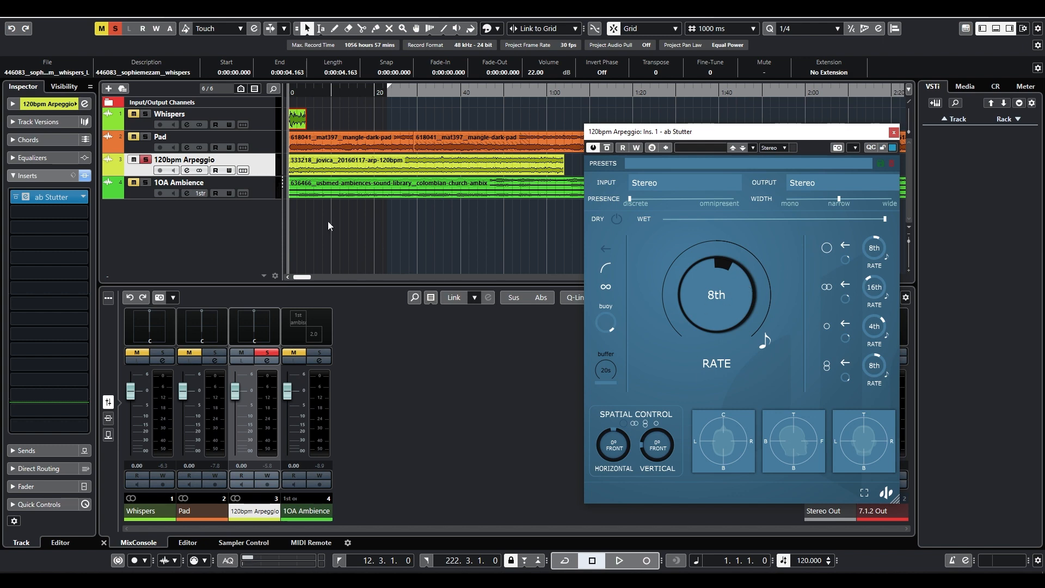
- Close the Arpeggio's plug-in window, mute and unsolo that track, and unmute and solo 1OA Ambience instead
left_click(895, 133)
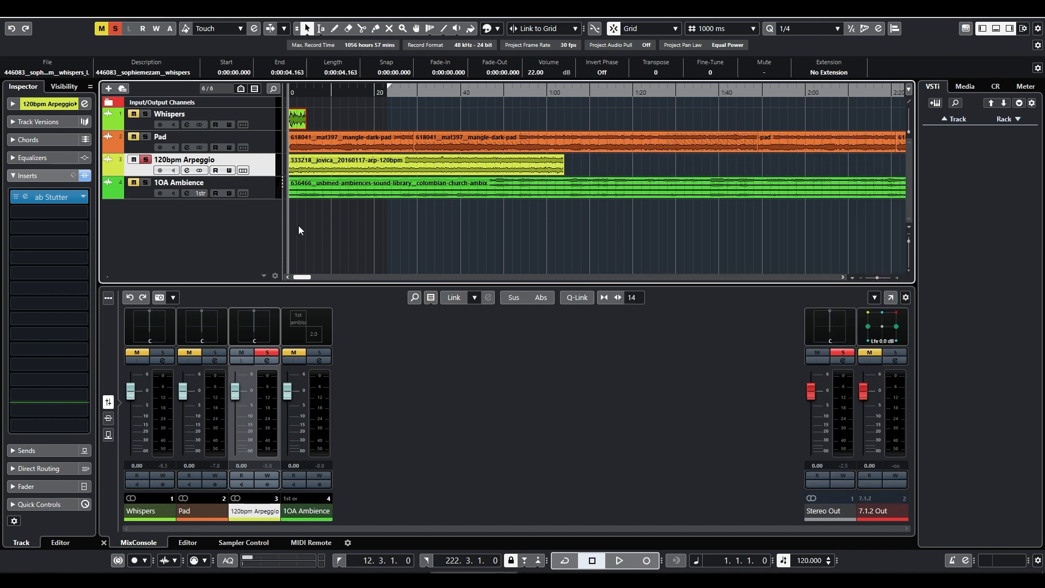
left_click(270, 190)
left_click(147, 172)
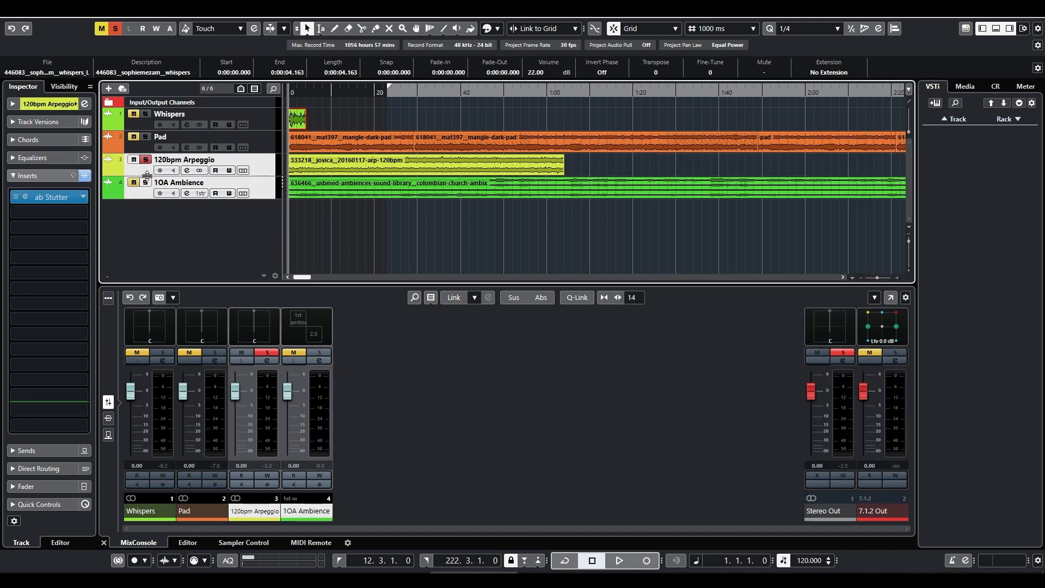
left_click(146, 182, "ctrl")
left_click(158, 188)
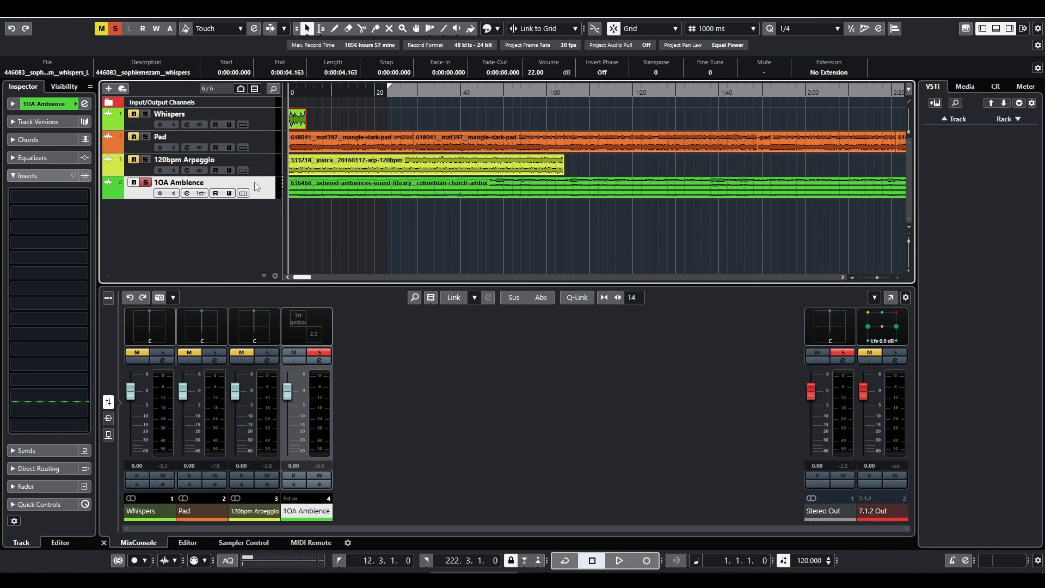
- Audition the soloed 1OA Ambience track from the project start without any effect
scroll(394, 210, "down", 8)
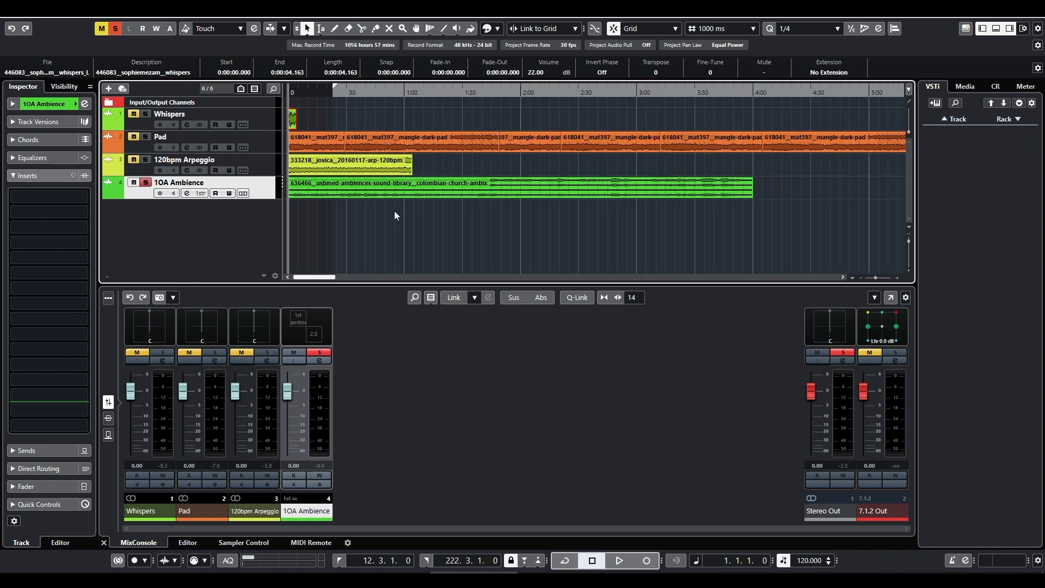
scroll(394, 216, "down", 1)
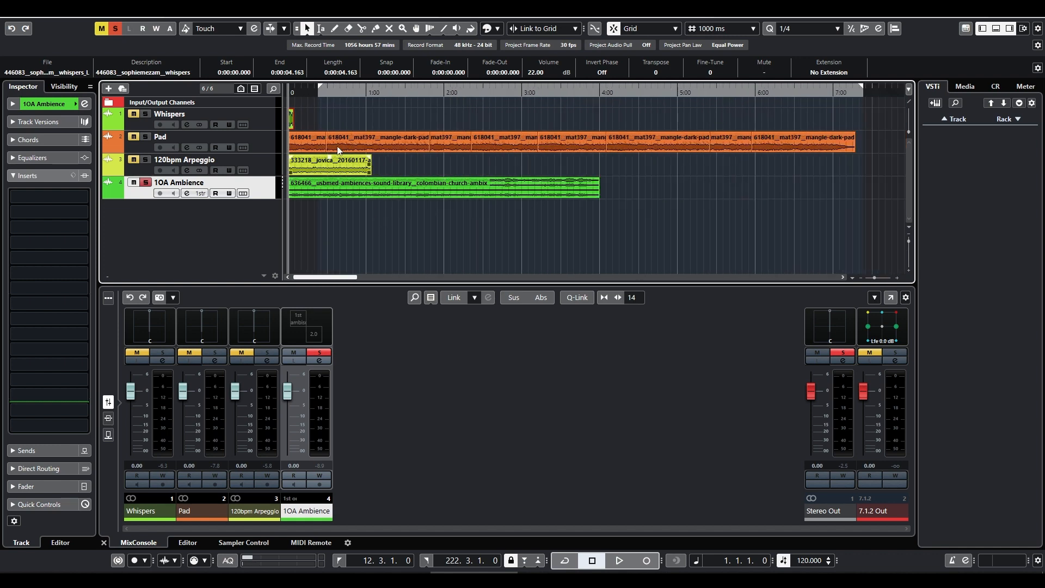
left_click(332, 93)
left_click(70, 195)
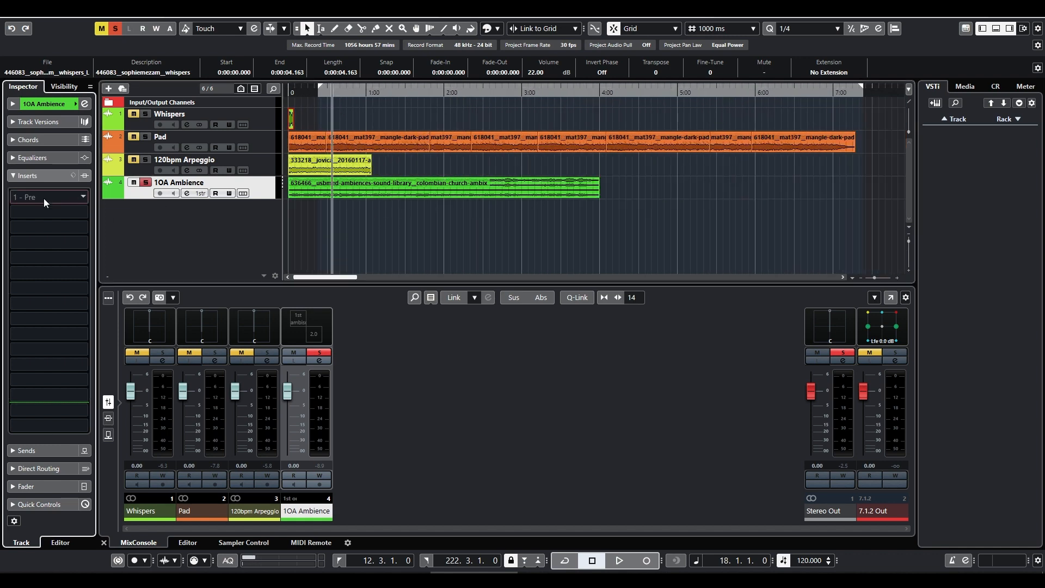
left_click(301, 92)
key("KP_Decimal")
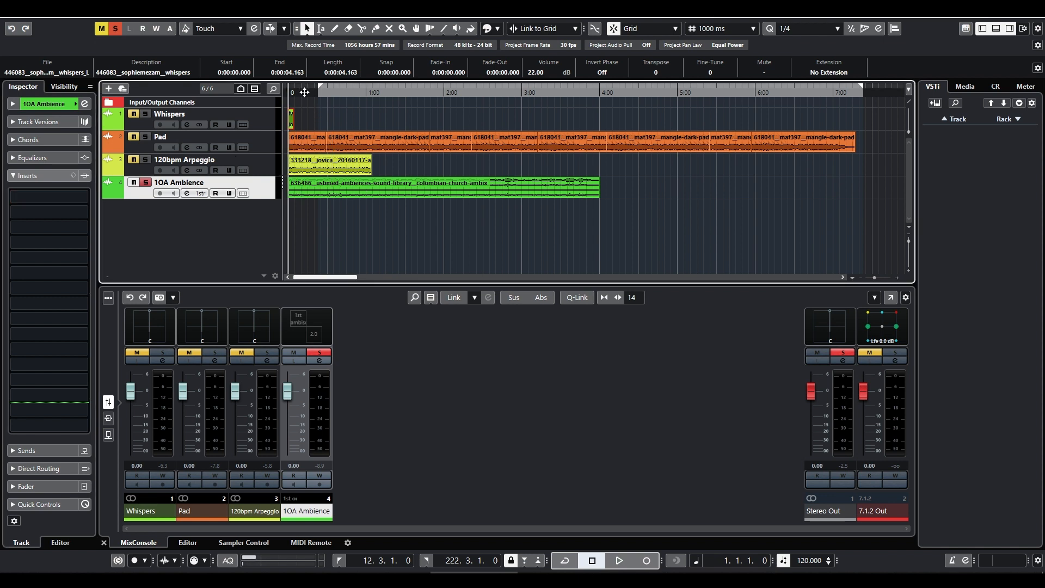
key("space")
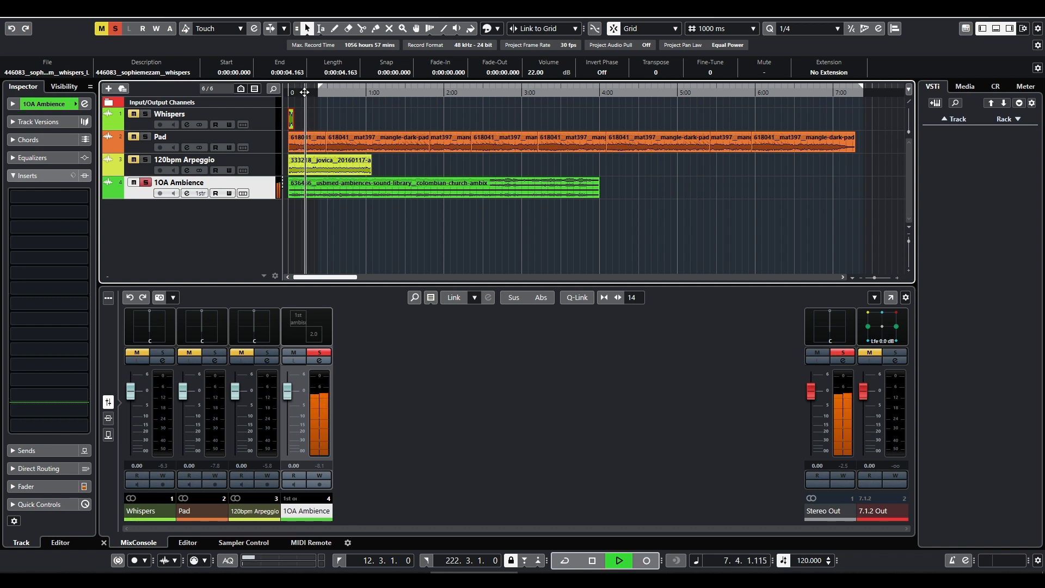
key("space")
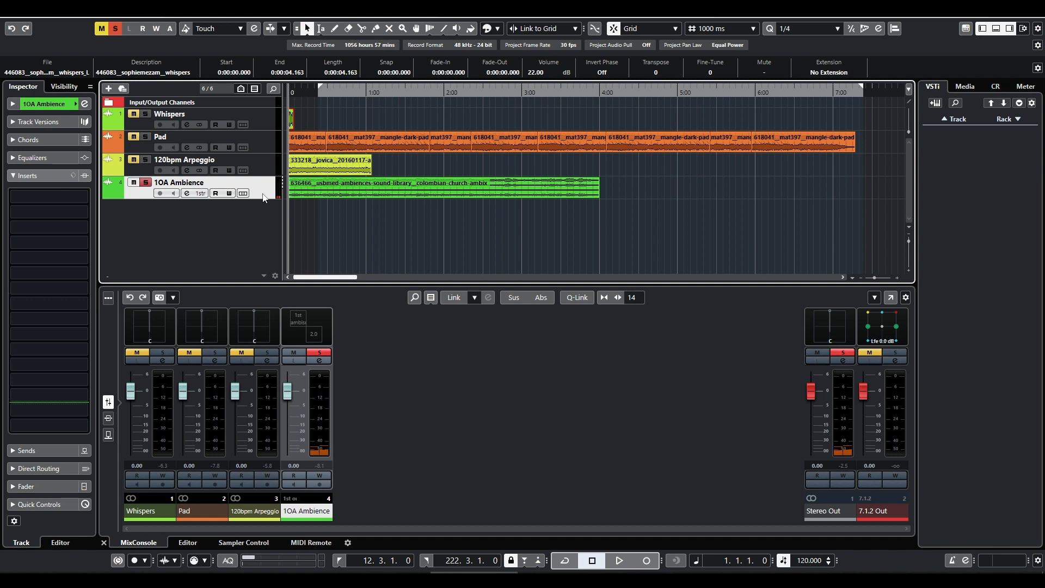
- Insert ab Stutter in the 1OA Ambience track's first insert slot and move its window clear of the track list
left_click(56, 198)
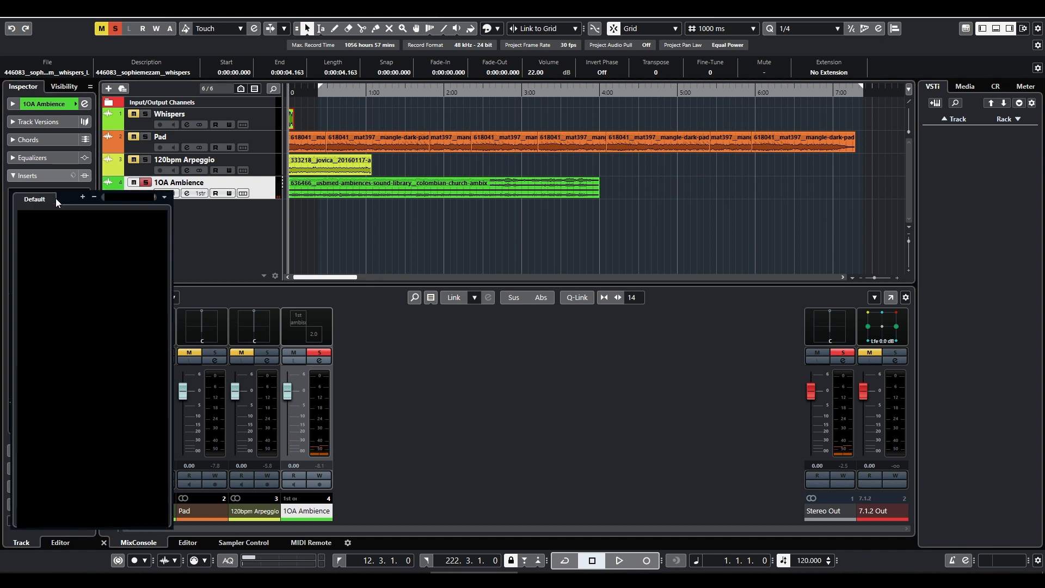
key("Return")
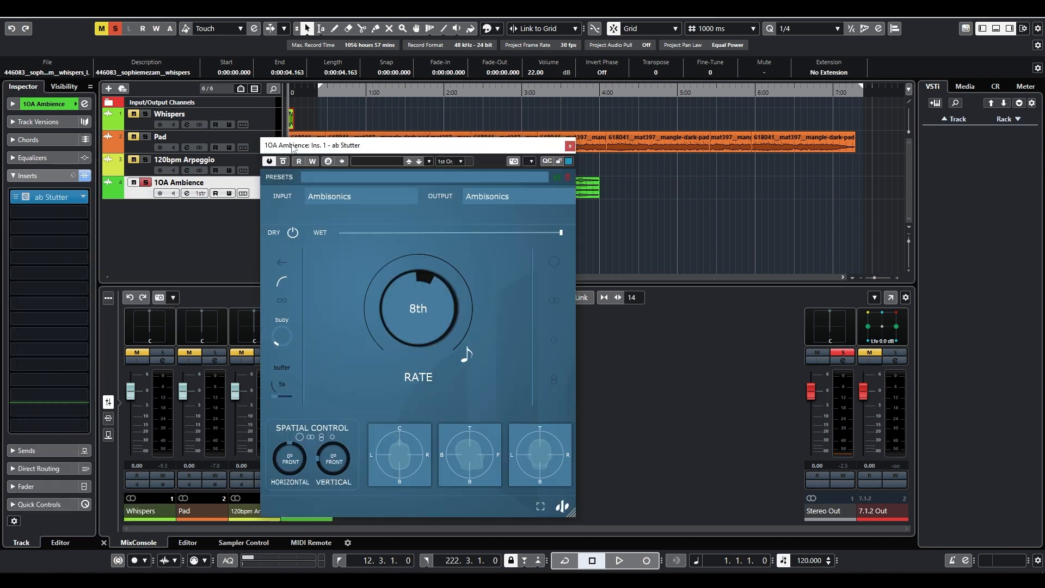
left_click_drag(294, 148, 521, 144)
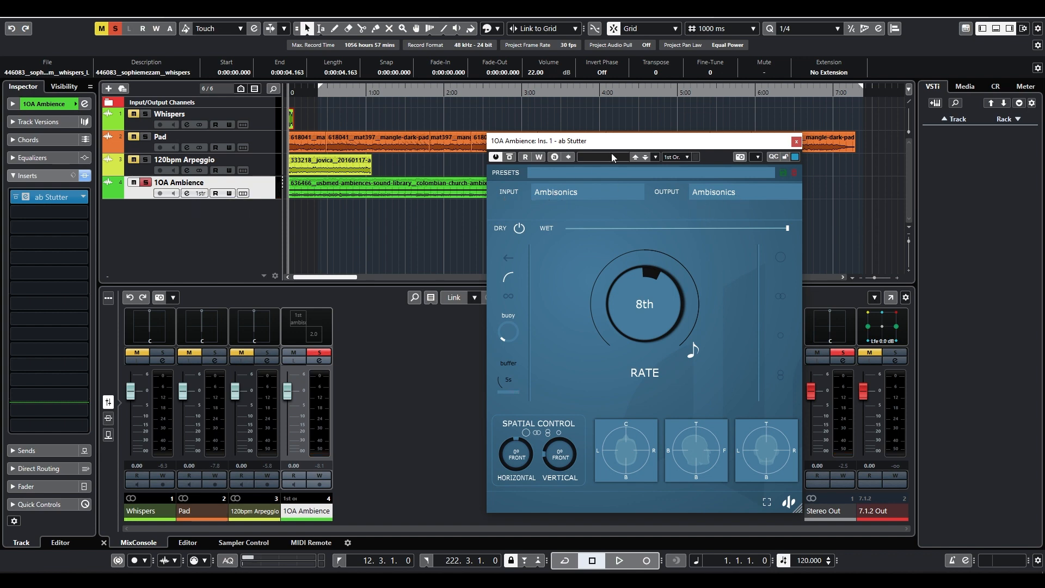
- Move the Ambience stutter window farther from the tracks, turn off its dry signal and set its buffer to 20 s
left_click_drag(611, 146, 668, 150)
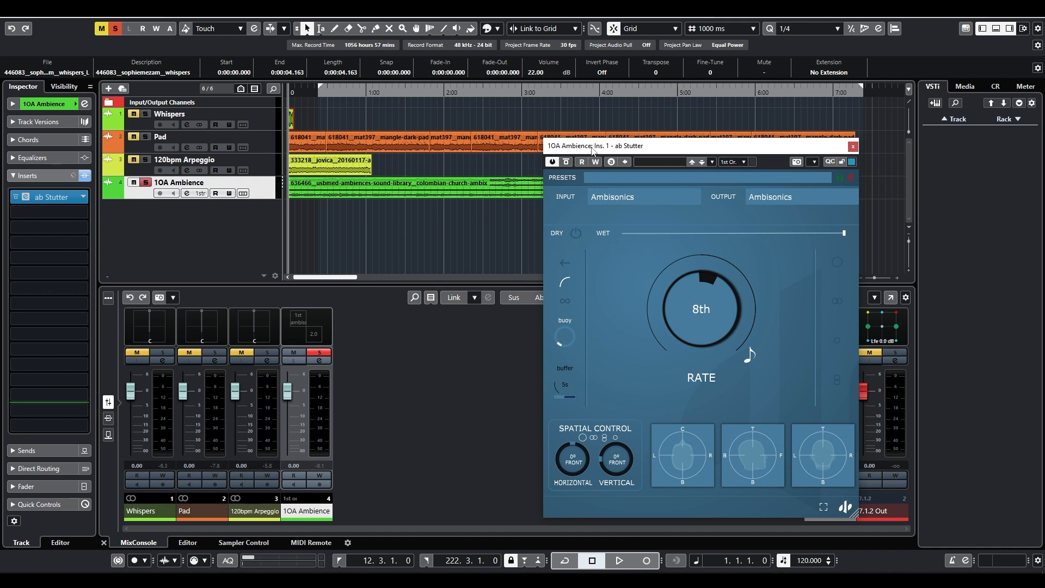
mouse_move(593, 150)
left_mouse_down()
mouse_move(269, 152)
mouse_move(631, 182)
mouse_move(619, 155)
mouse_move(588, 151)
left_mouse_up()
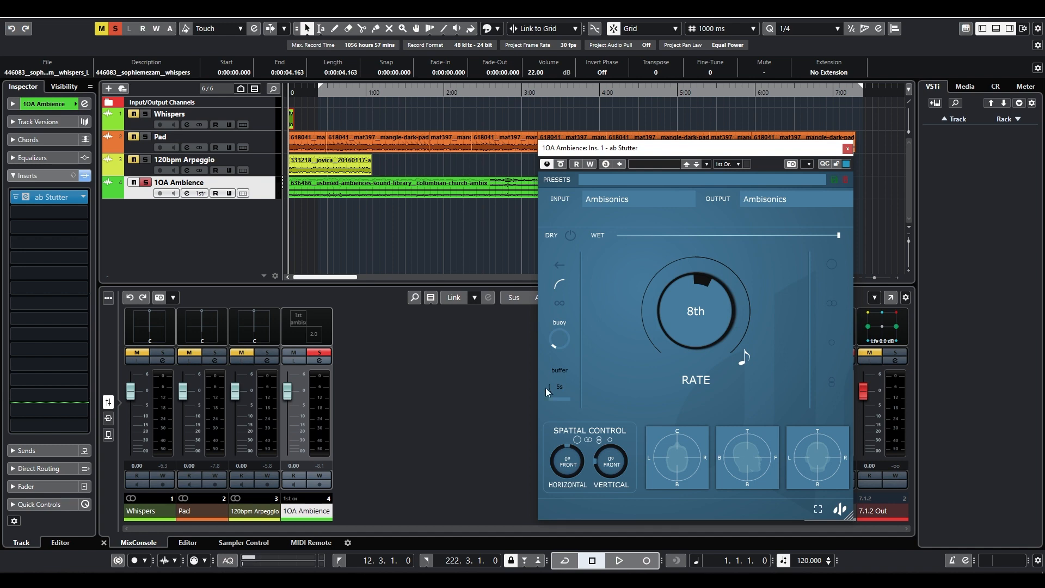
left_click_drag(561, 390, 566, 280)
- Play the 1OA Ambience track, switch the stutter rate from note values to seconds and set it to 0.177 s
key("space")
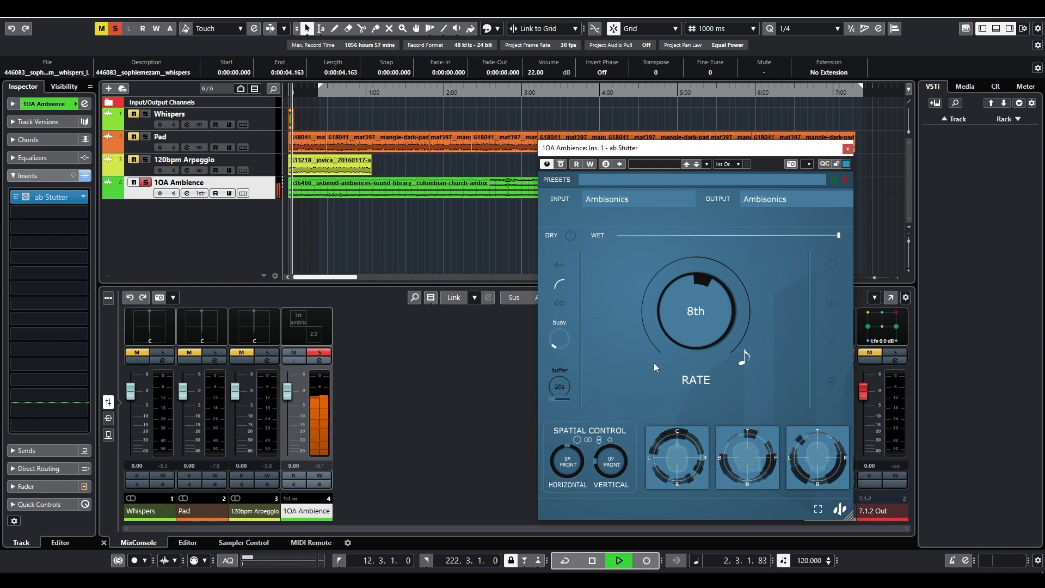
left_click(746, 360)
left_click_drag(687, 341, 763, 332)
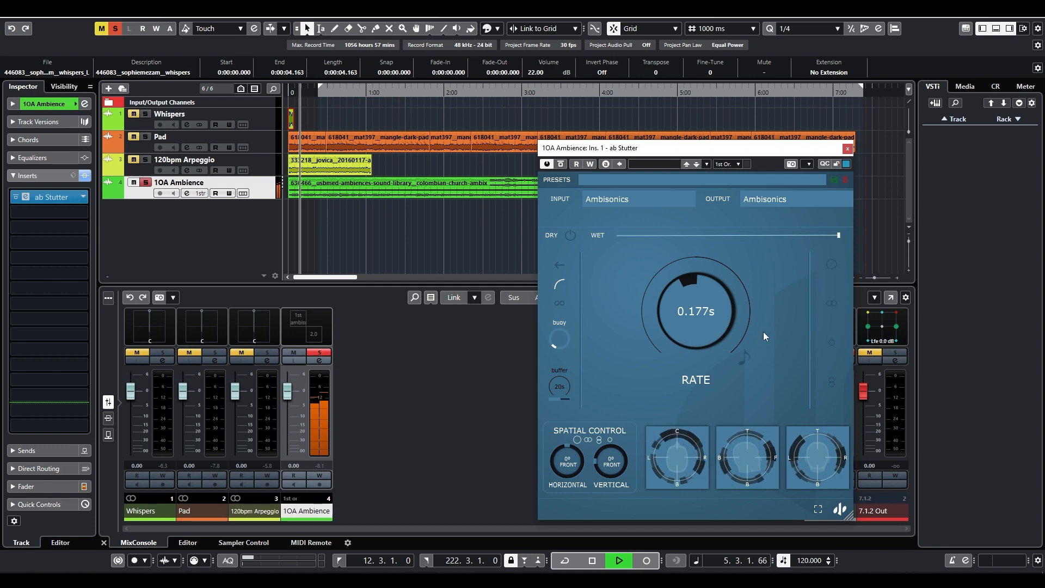
- Enable the spatial stutter marked with two side-by-side circles, switch its rate to seconds and set it to 0.134 s
left_click(832, 305)
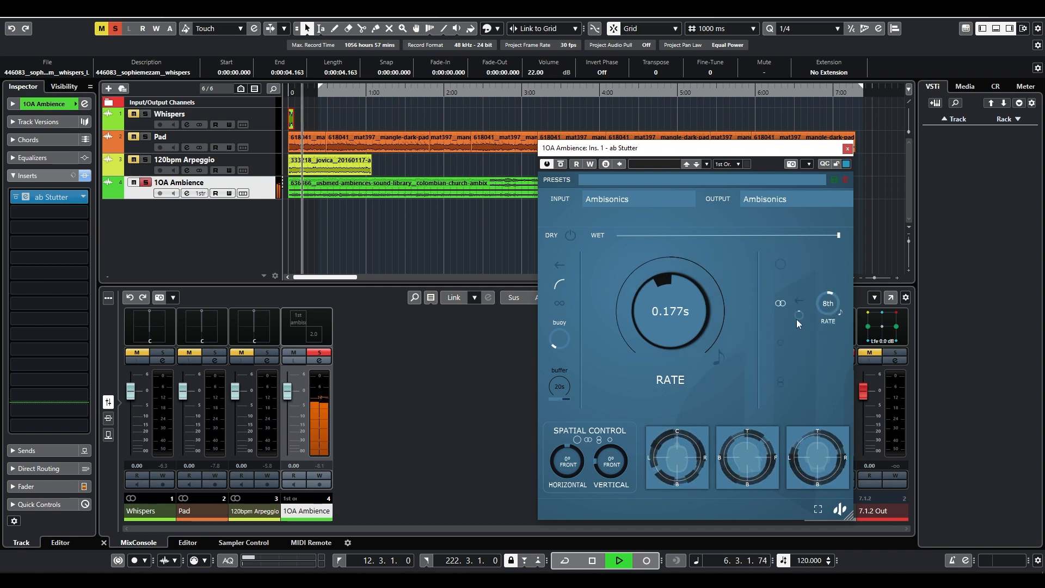
left_click(839, 312)
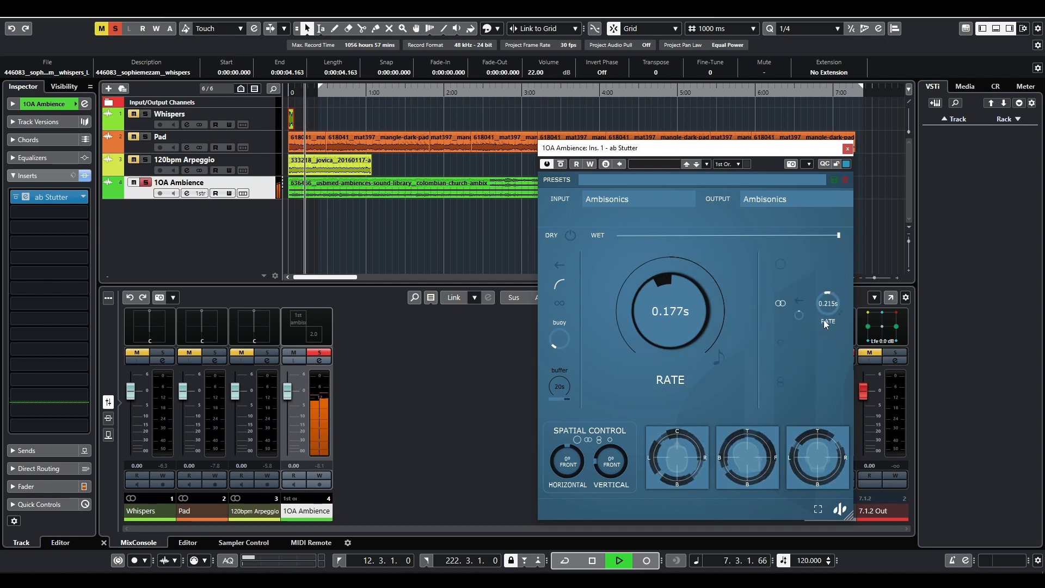
left_click_drag(827, 308, 826, 312)
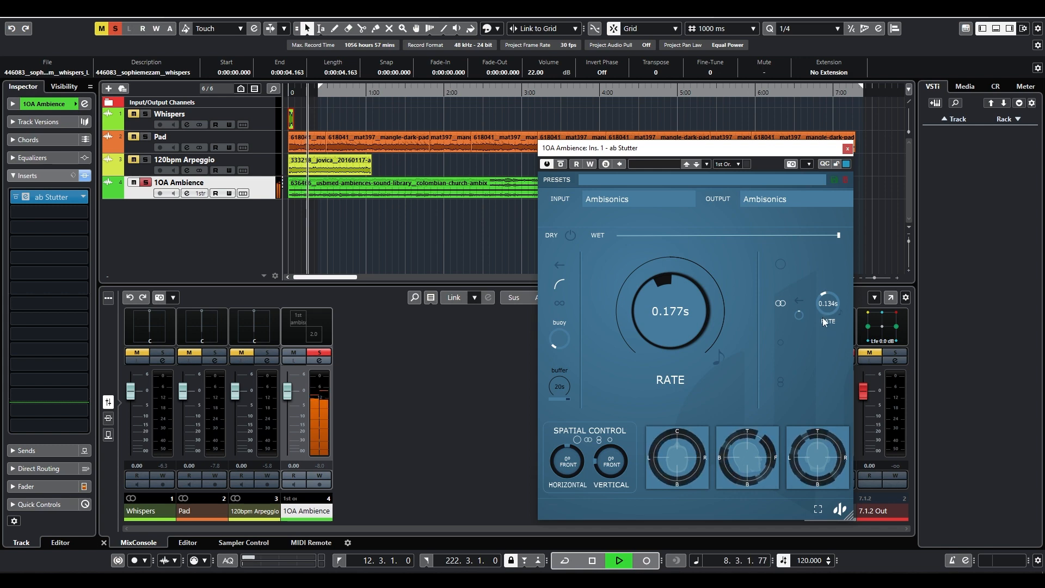
- Enable the single-circle spatial stutter with a rate of 0.055 s, and try vertical rotation at 90° top before resetting it to 0° front
left_click(781, 343)
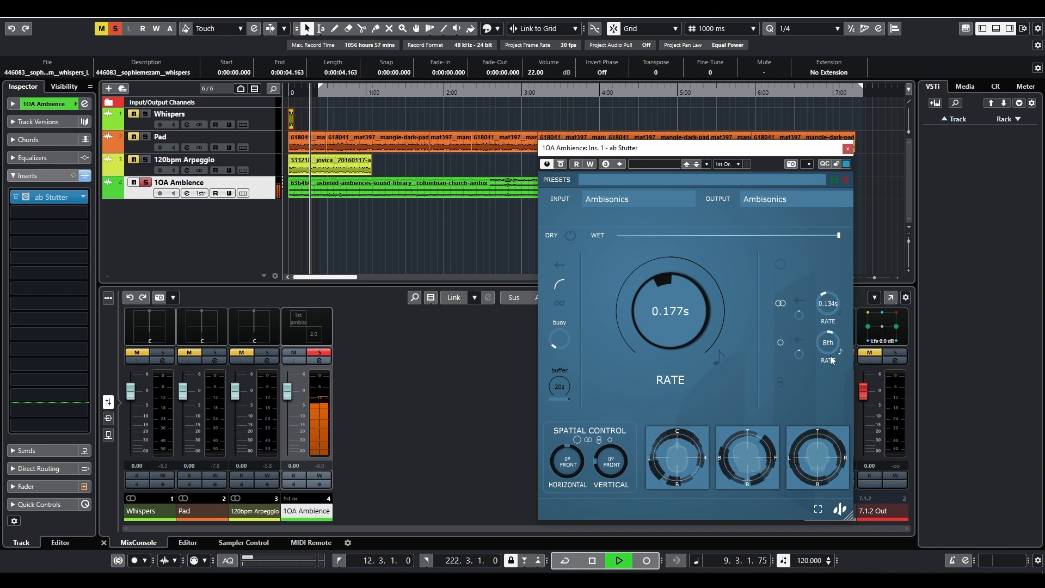
left_click(840, 353)
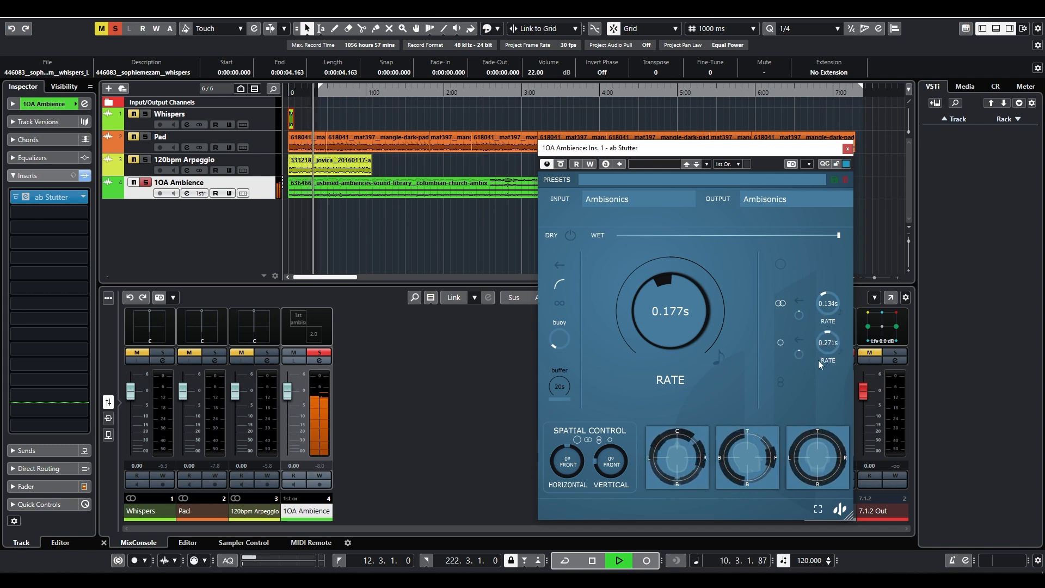
left_click_drag(801, 355, 824, 343)
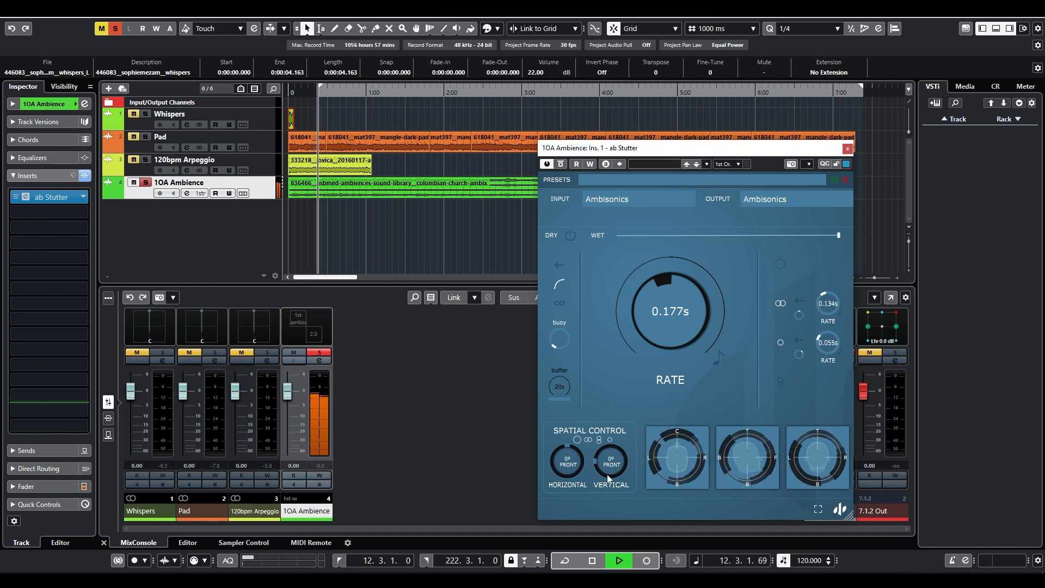
left_click_drag(603, 469, 603, 406)
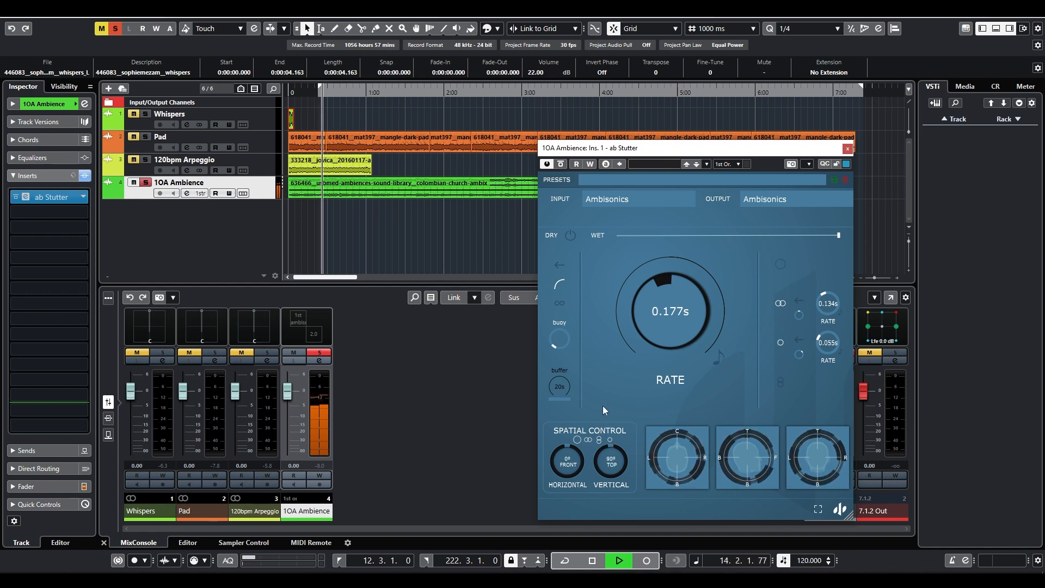
double_click(597, 468)
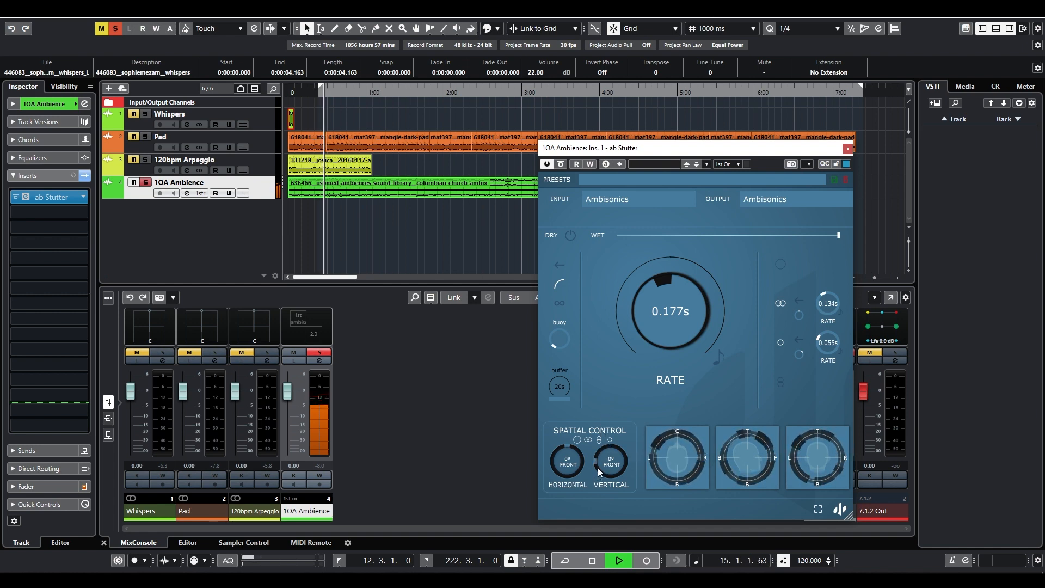
- Enable the spatial stutter marked with two stacked circles, switch its rate to seconds and set it to 0.097 s
left_click(780, 384)
left_click(840, 391)
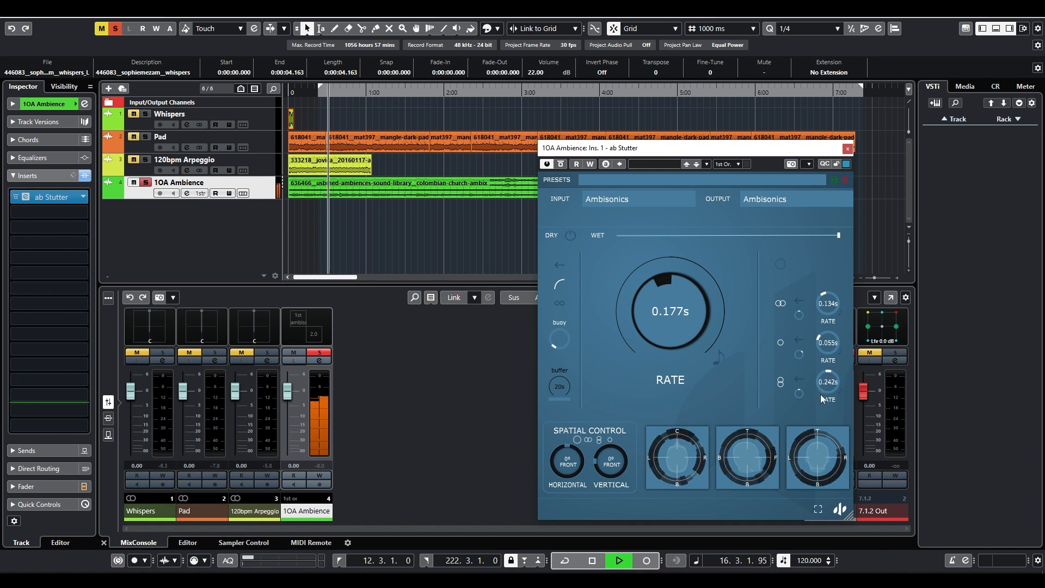
left_click_drag(822, 392, 821, 413)
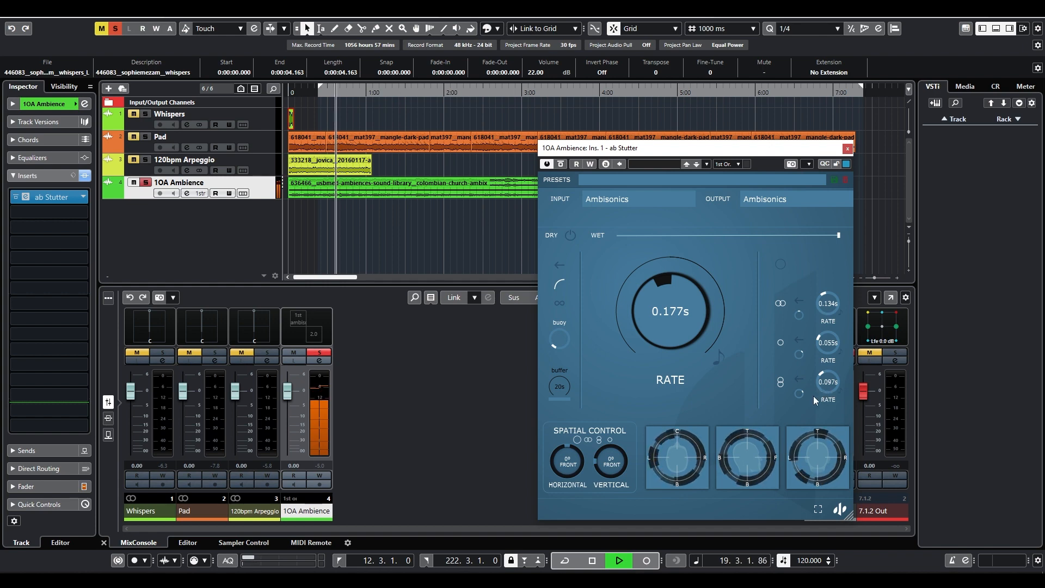
- Audition the ambience stutter at different horizontal rotations, including 134° back right, reset the rotation to 0° front and stop playback
left_click_drag(560, 485, 596, 537)
left_click_drag(606, 472, 571, 194)
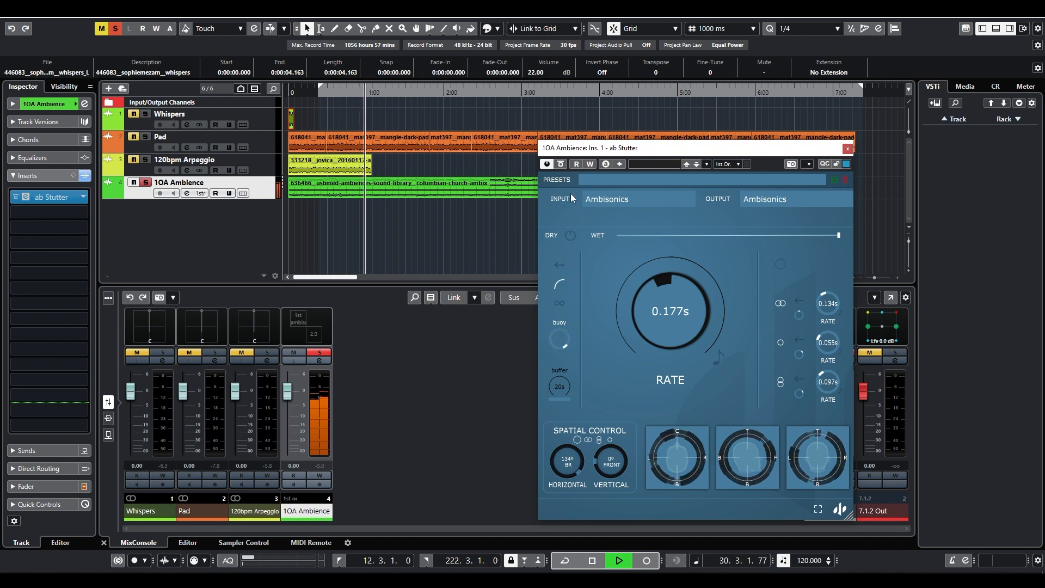
left_click_drag(564, 445, 570, 505)
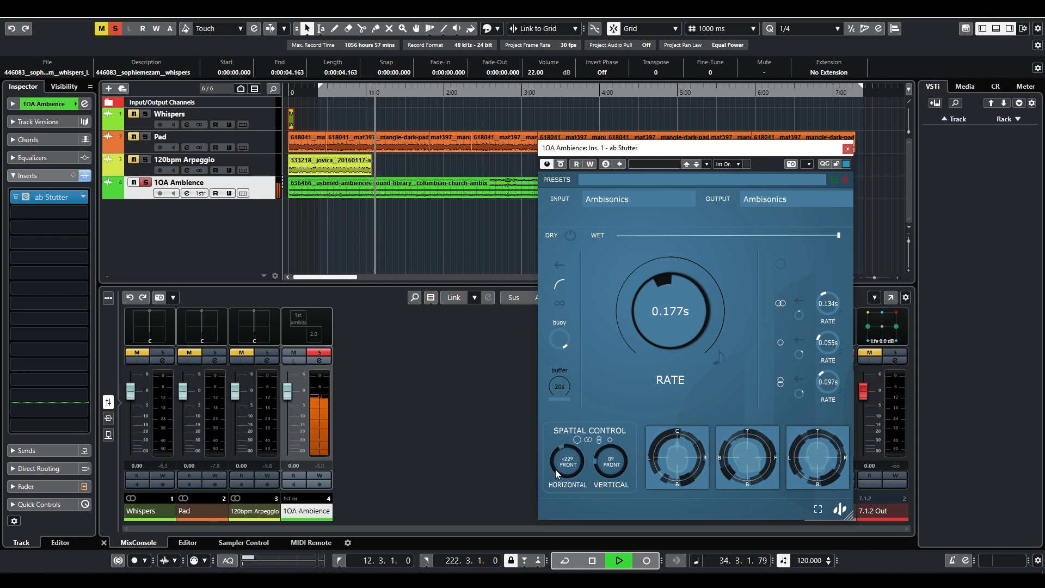
left_click_drag(552, 460, 555, 445)
double_click(560, 452)
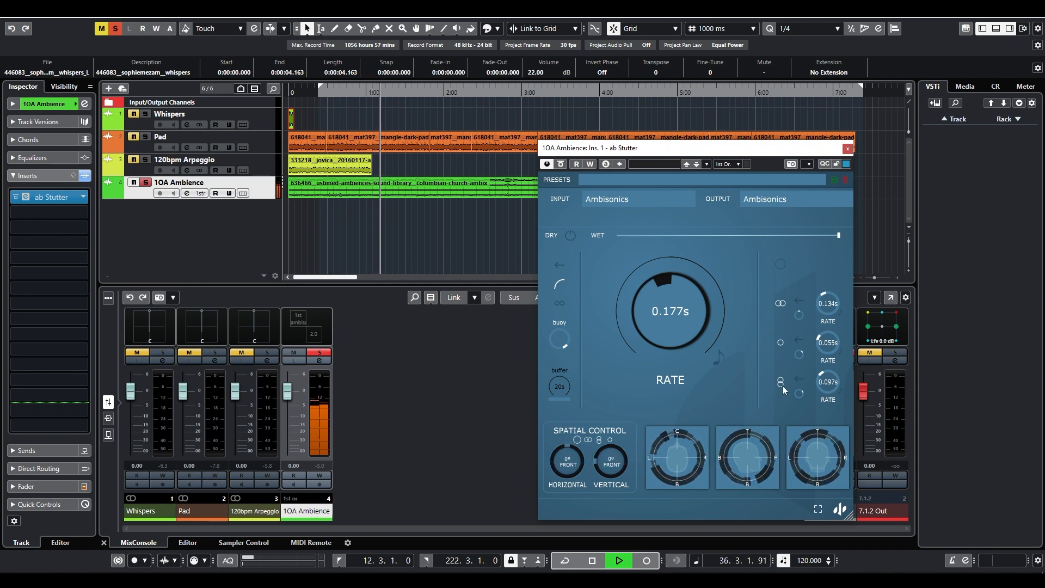
key("space")
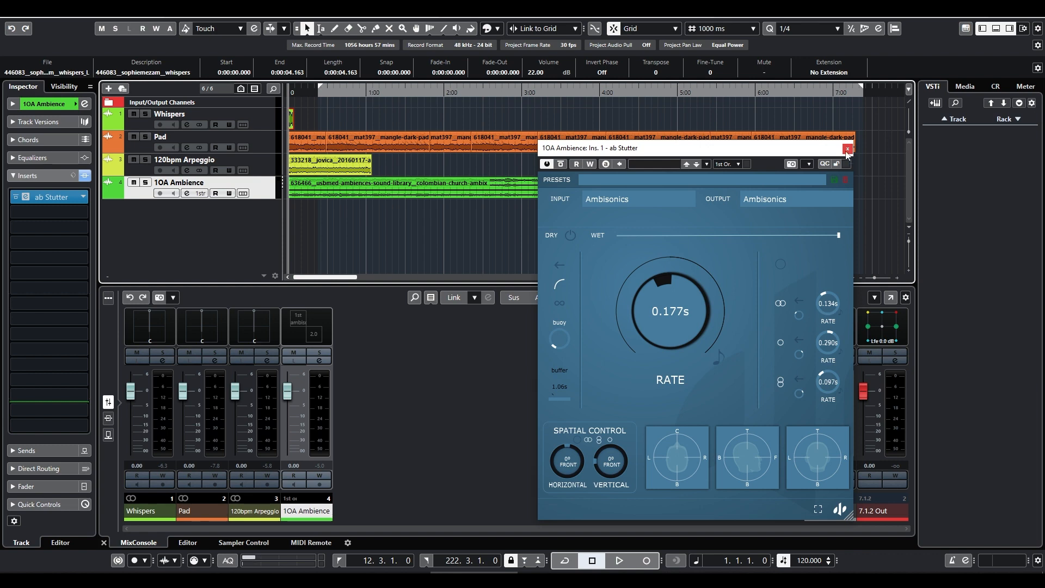
- Remove the ab Stutter insert from the 1OA Ambience and 120bpm Arpeggio tracks
left_click(84, 196)
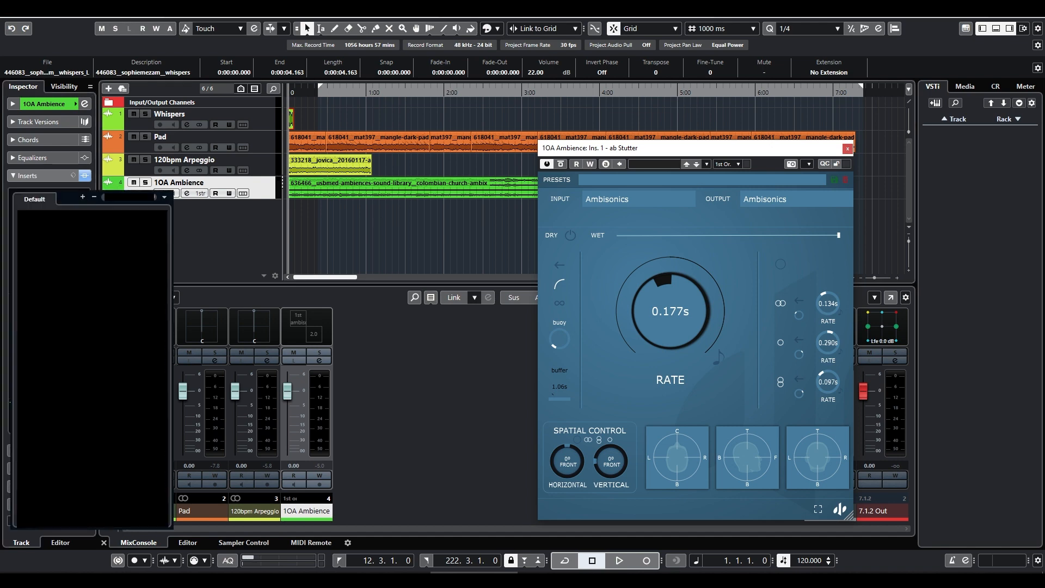
left_click(83, 215)
key("Return")
left_click(259, 163)
left_click(84, 200)
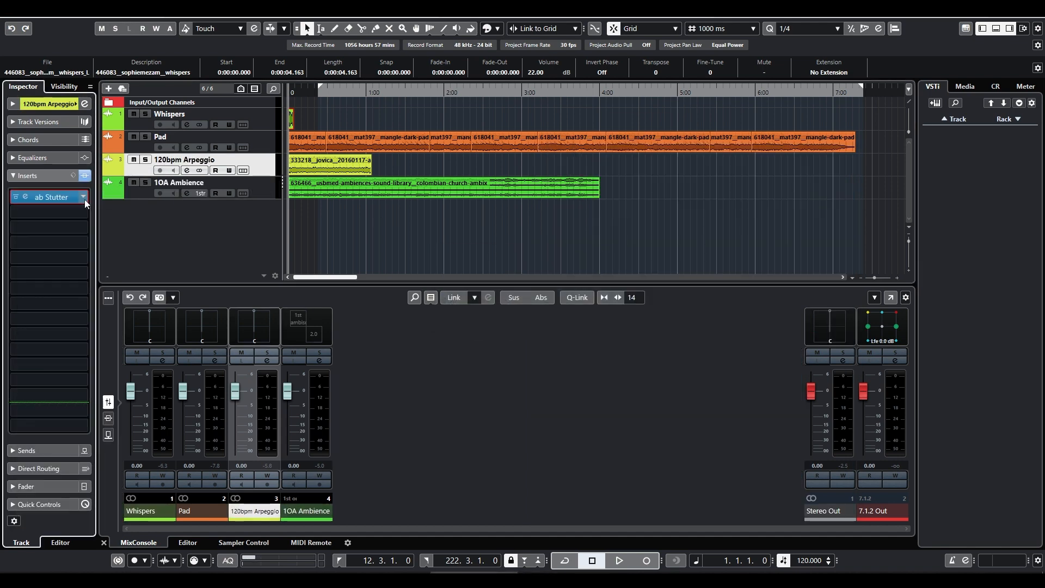
left_click(83, 215)
- Remove the ab Stutter insert from the Pad and Whispers tracks and collapse the Whispers track's Inserts section
left_click(240, 138)
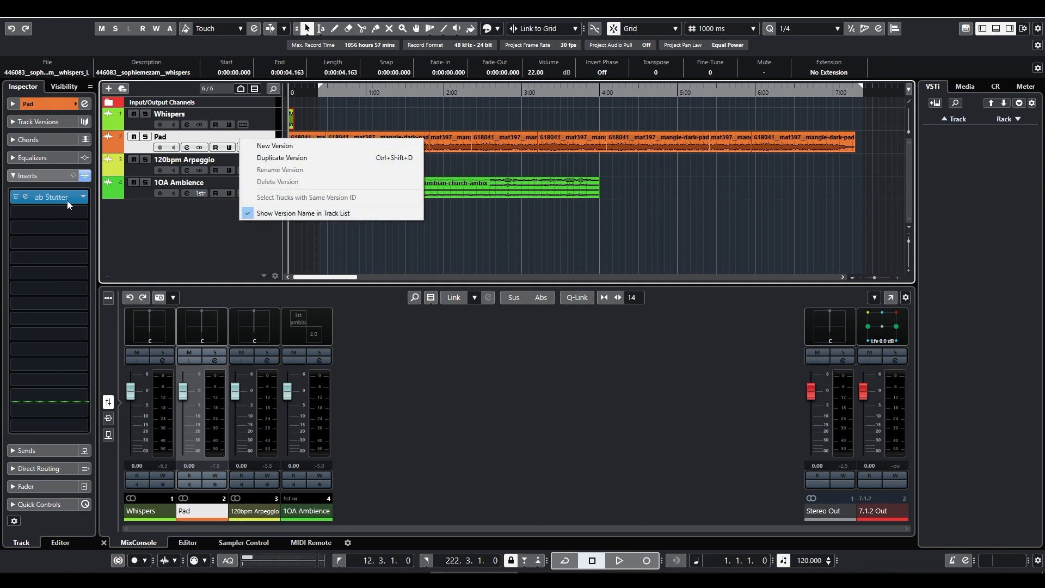
left_click(83, 199)
left_click(83, 216)
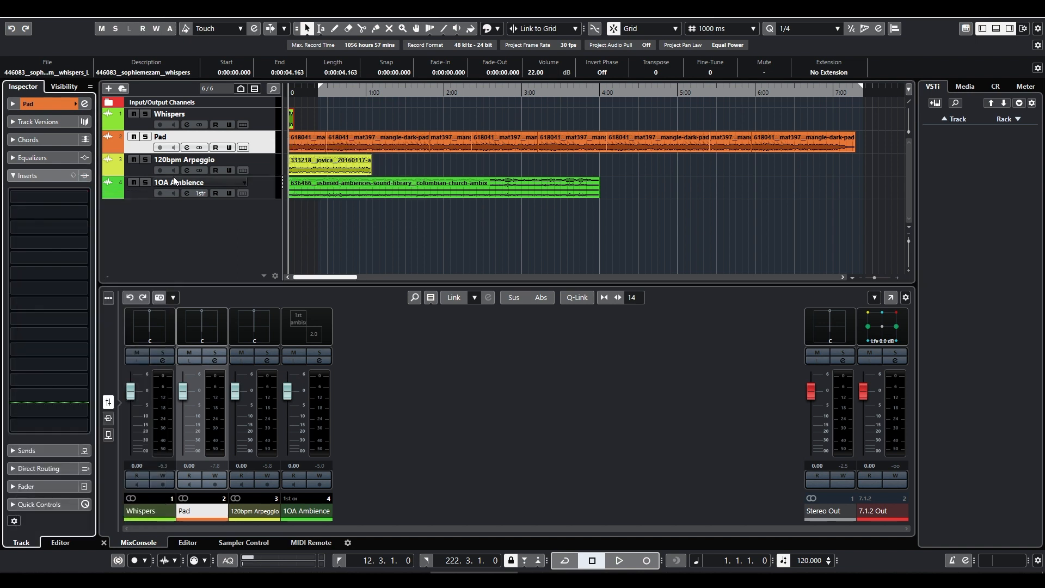
left_click(258, 123)
left_click(67, 196)
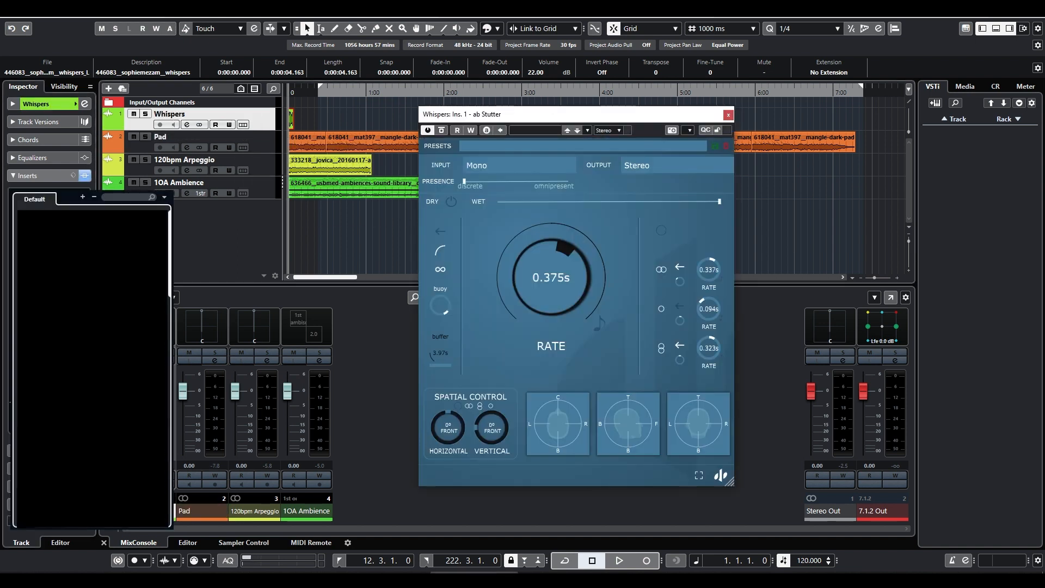
left_click(82, 216)
left_click(216, 235)
left_click(33, 176)
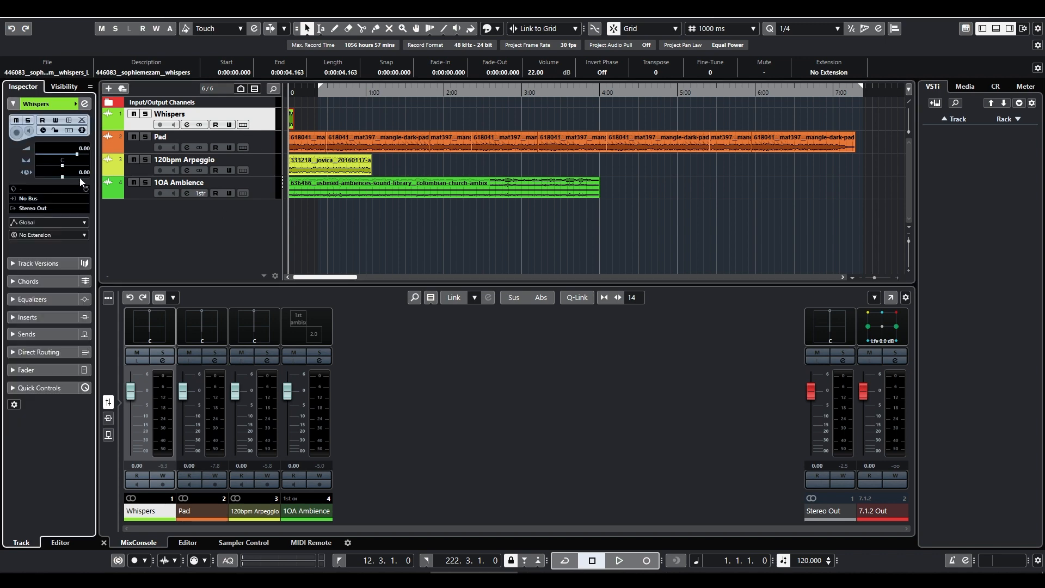
- Run the Setup Assistant in ADM Authoring for Dolby Atmos, adding a 7.1.4 main mix with renderer and a 7.1.2 bed with all tracks routed to it
left_click(94, 17)
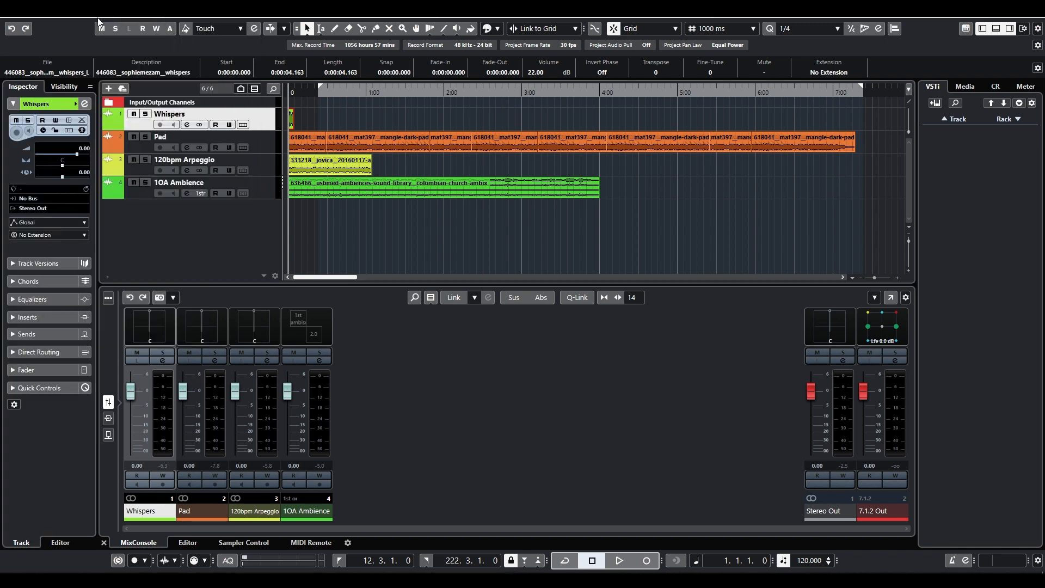
left_click(57, 18)
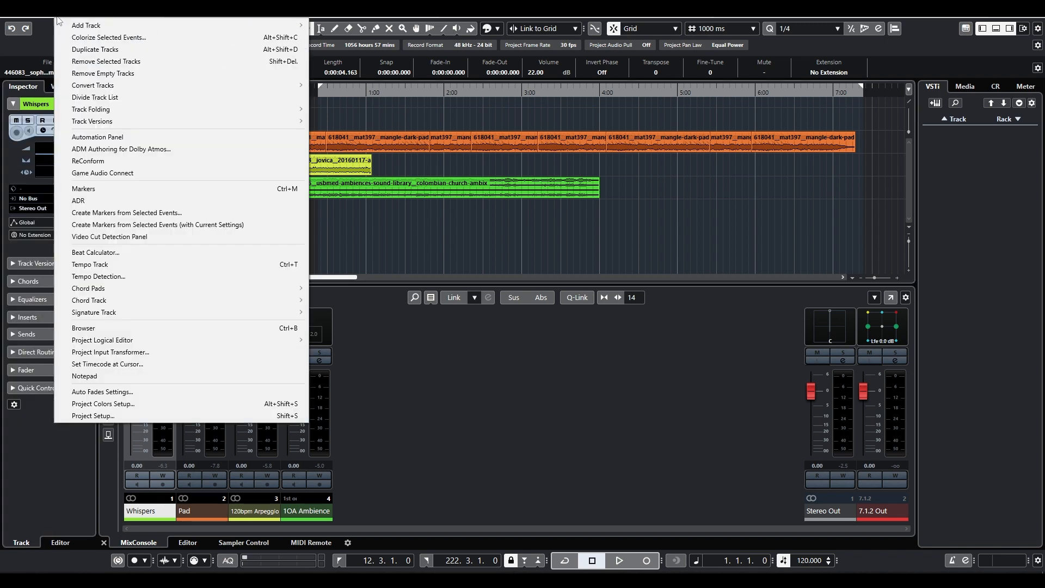
left_click(77, 151)
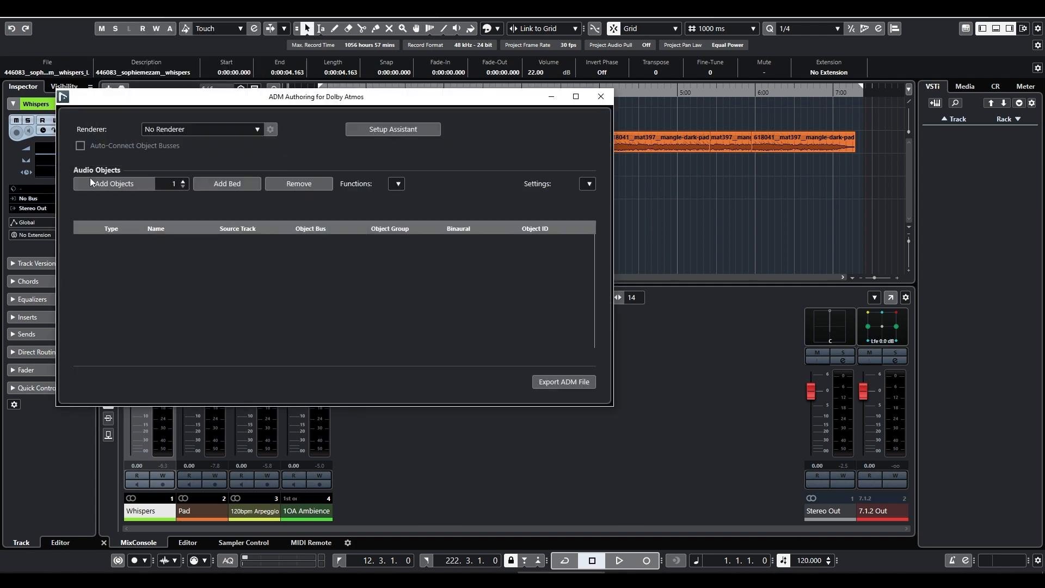
left_click(393, 129)
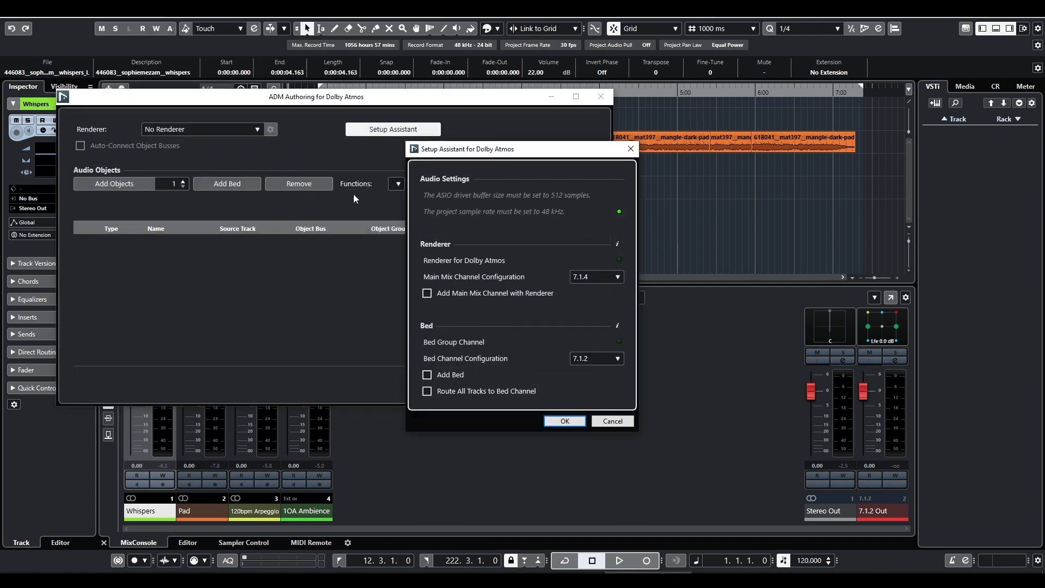
left_click(428, 294)
left_click(426, 374)
left_click(427, 391)
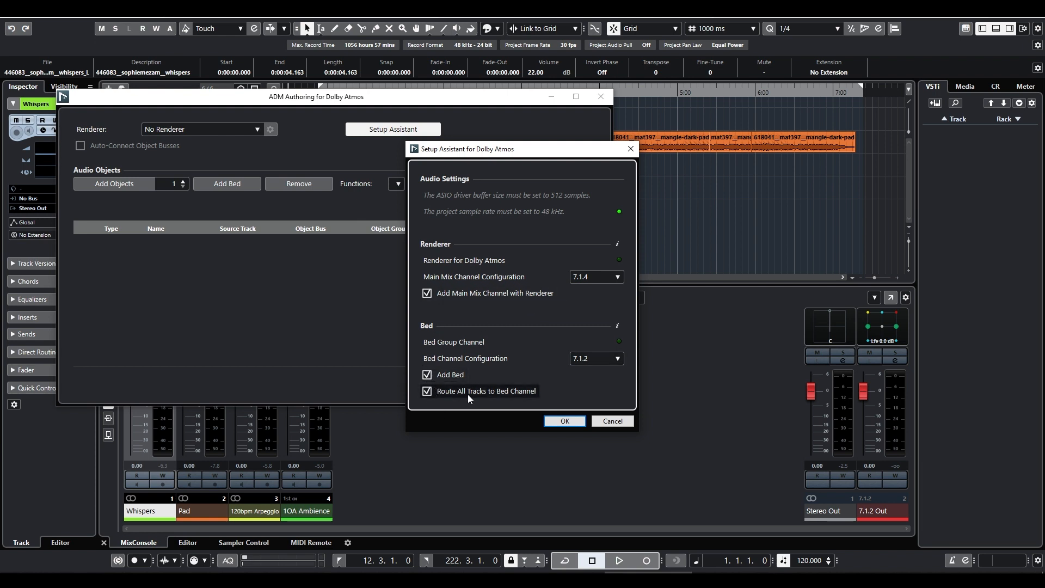
left_click(567, 421)
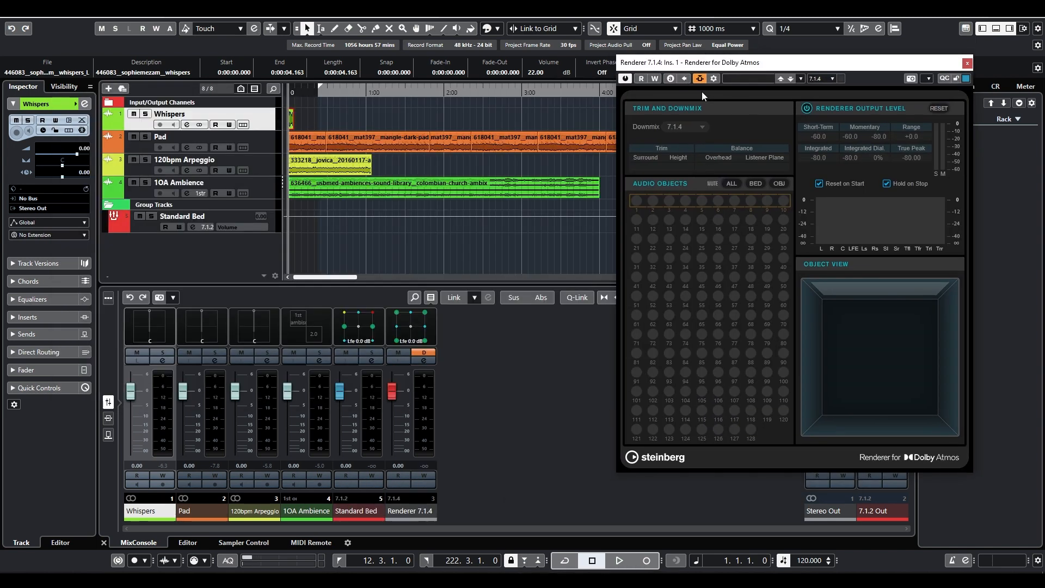
- Assign the Renderer 7.1.4 and Standard Bed channels to the MixConsole's right zone and clear the renderer window off the project
left_click_drag(701, 91, 701, 67)
left_click(64, 87)
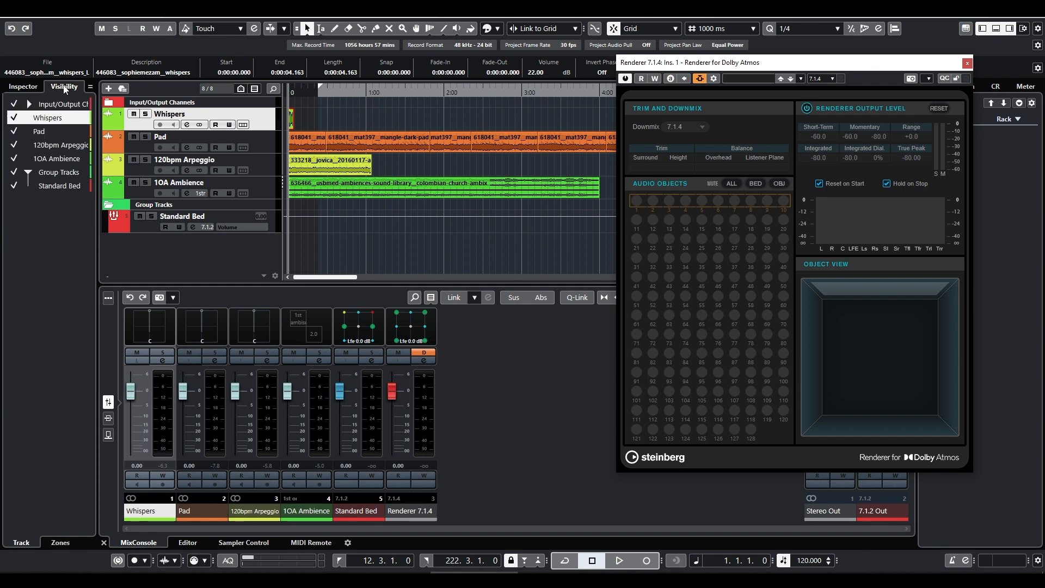
left_click(56, 544)
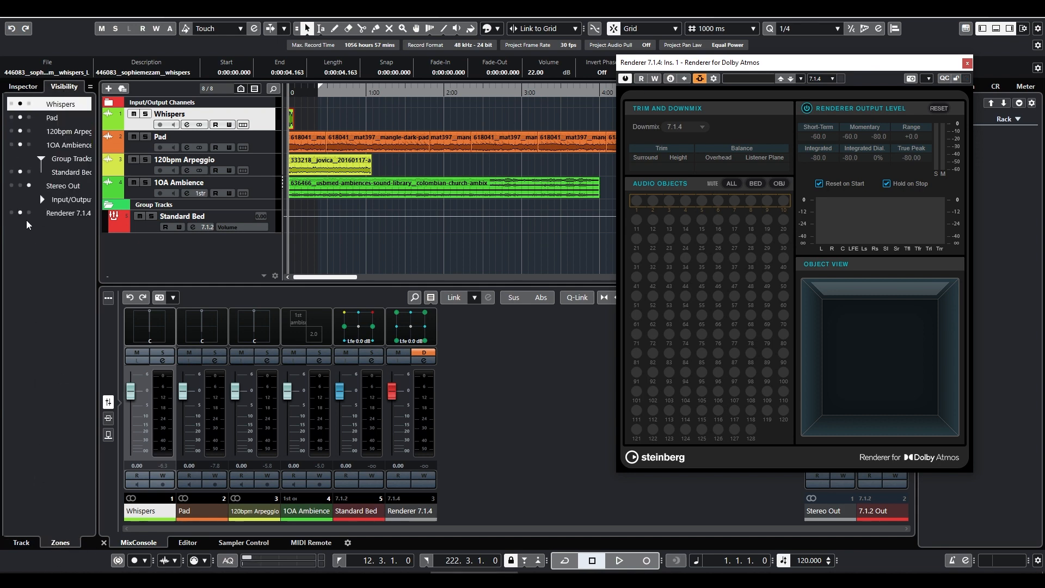
left_click(29, 213)
left_click(29, 172)
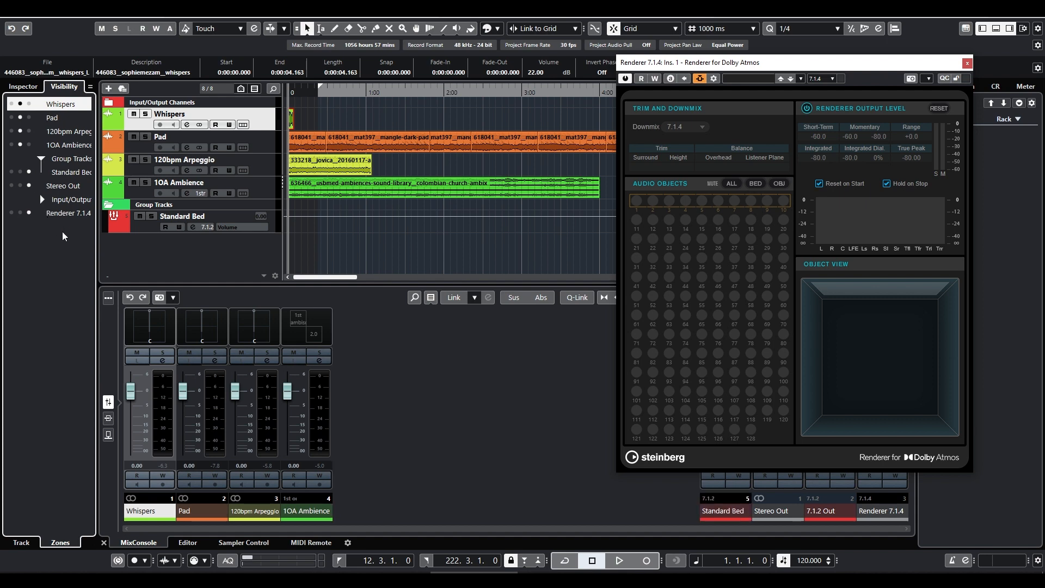
left_click_drag(694, 66, 334, 74)
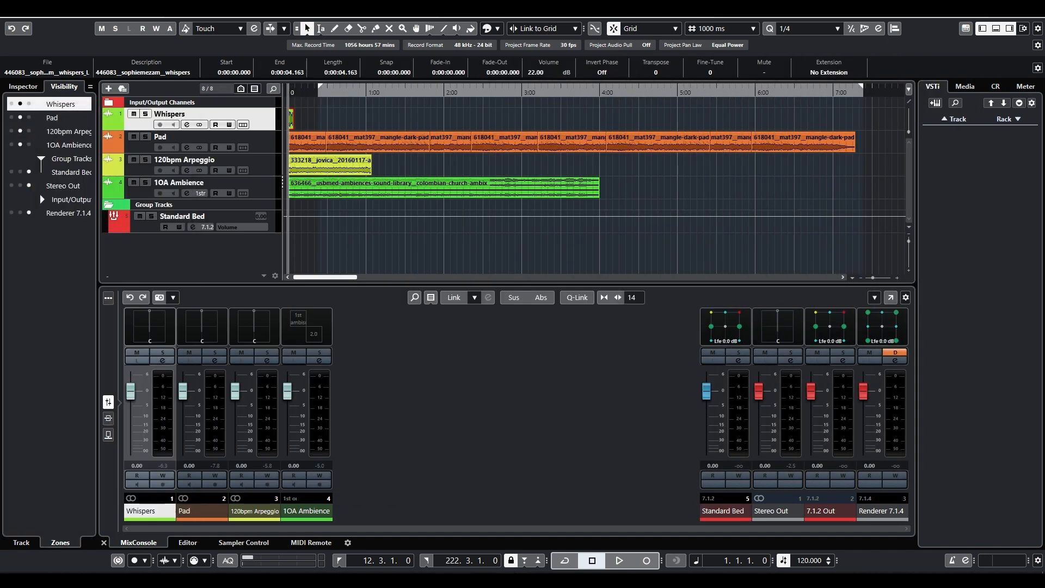
- Remove the 7.1.2 Out bus from the output audio connections
left_click(467, 393)
key("F4")
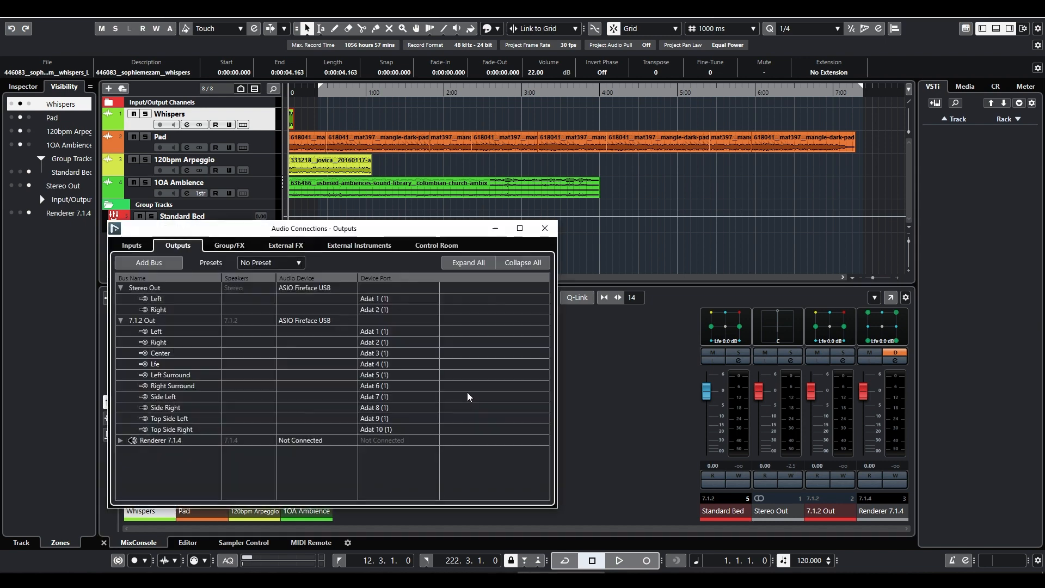
left_click(144, 328)
right_click(144, 328)
left_click(151, 407)
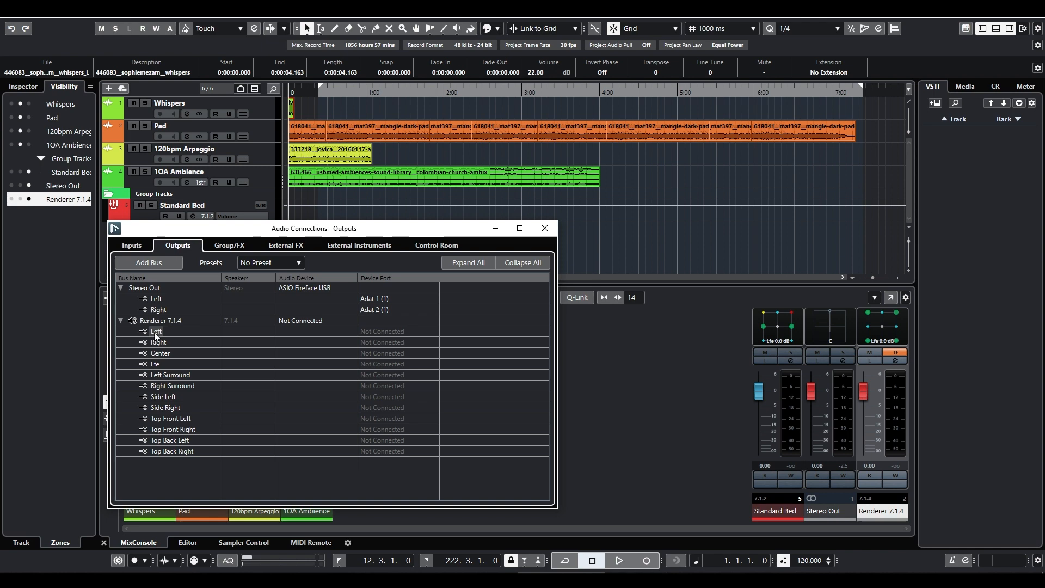
- Connect the Renderer 7.1.4 bus's Left channel to Adat 1 (1) and Right to Adat 2 (1), and reopen the audio connections
left_click(389, 334)
left_click(366, 354)
left_click(370, 342)
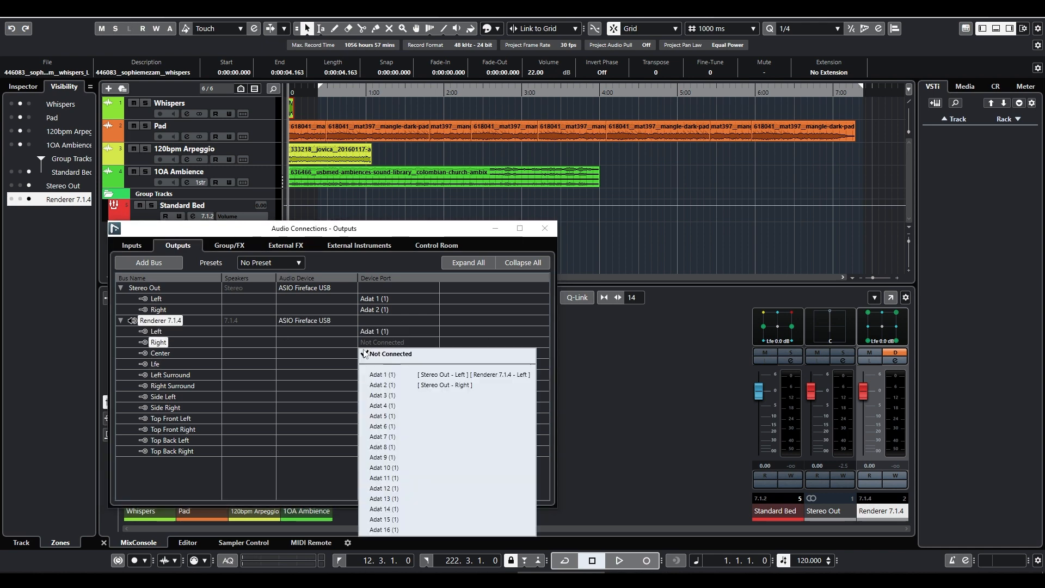
left_click(381, 382)
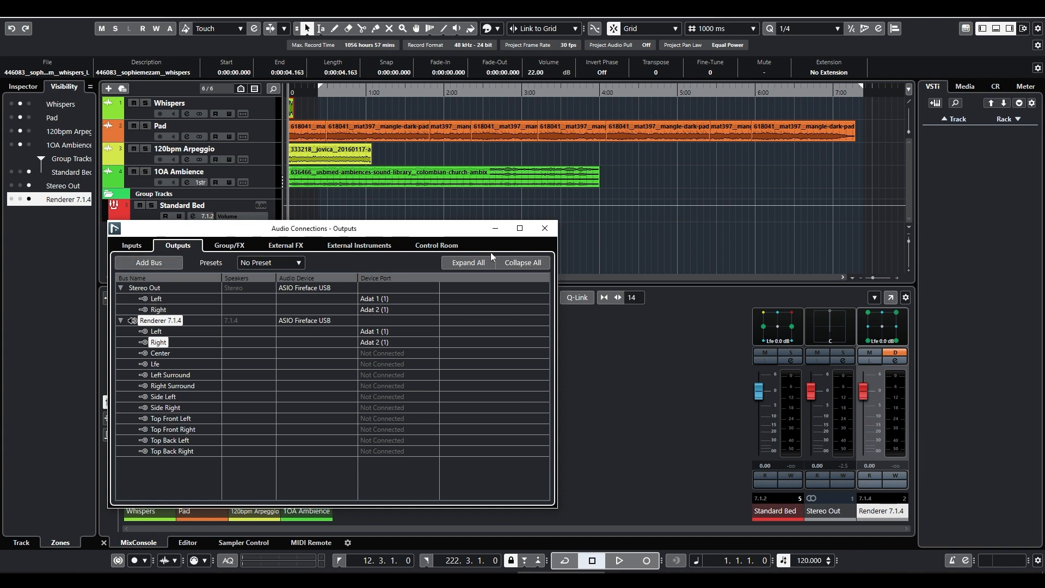
left_click(544, 228)
key("F4")
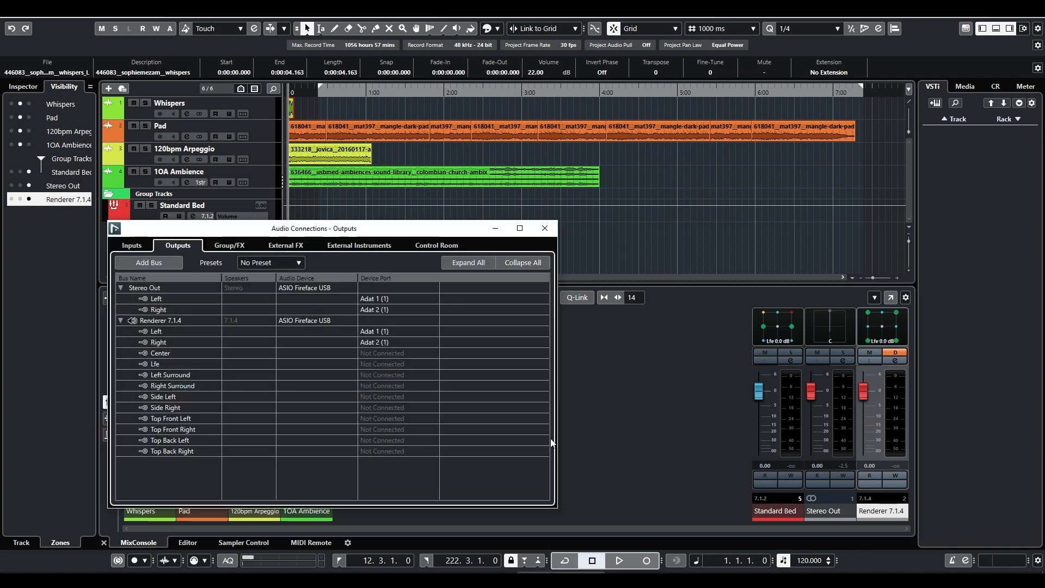
- Remove the Stereo Out bus from the output audio connections, confirm the deletion, and close the connections window
right_click(142, 287)
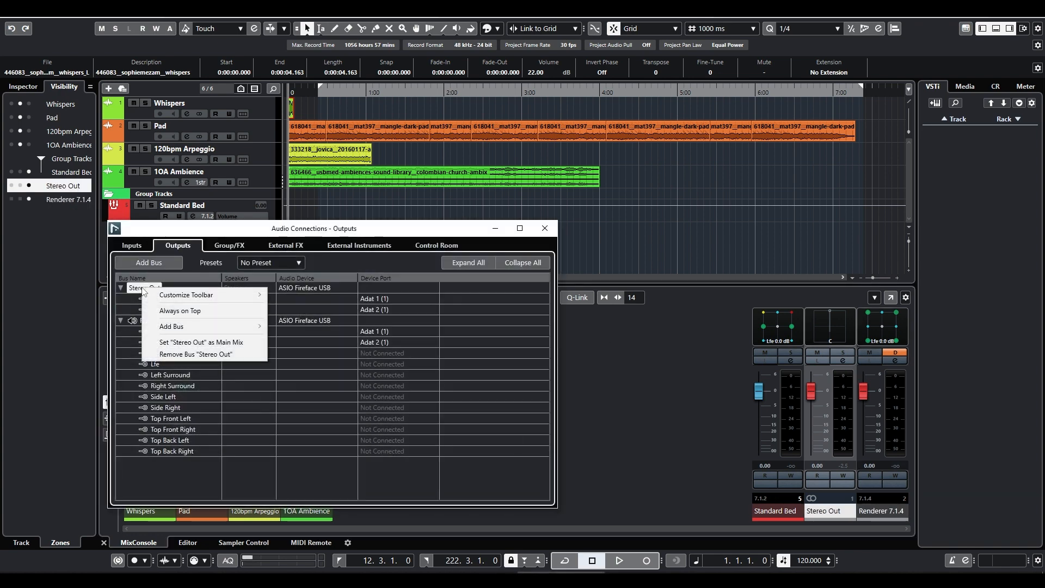
left_click(146, 355)
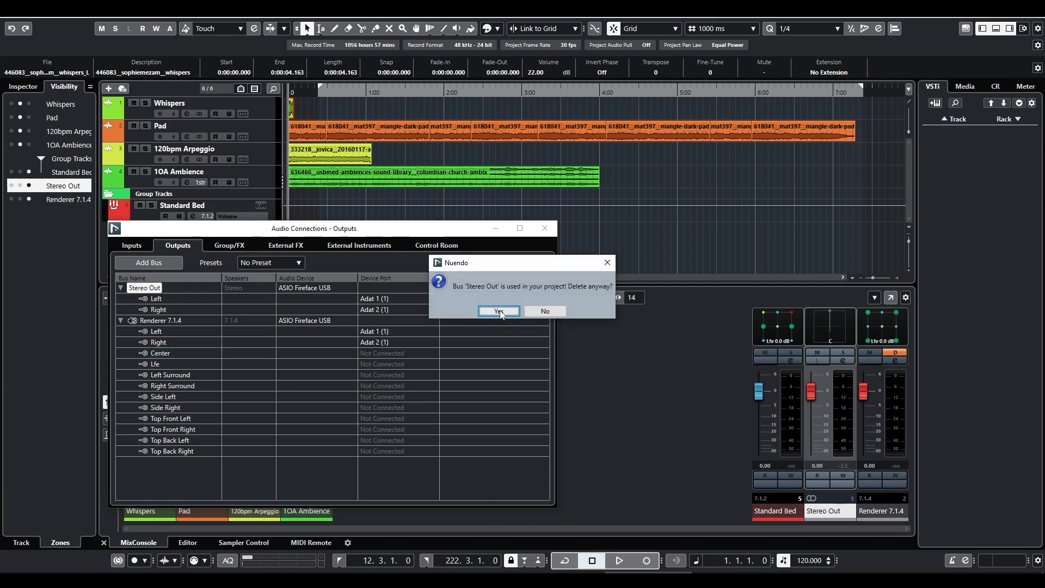
left_click(499, 313)
left_click(545, 228)
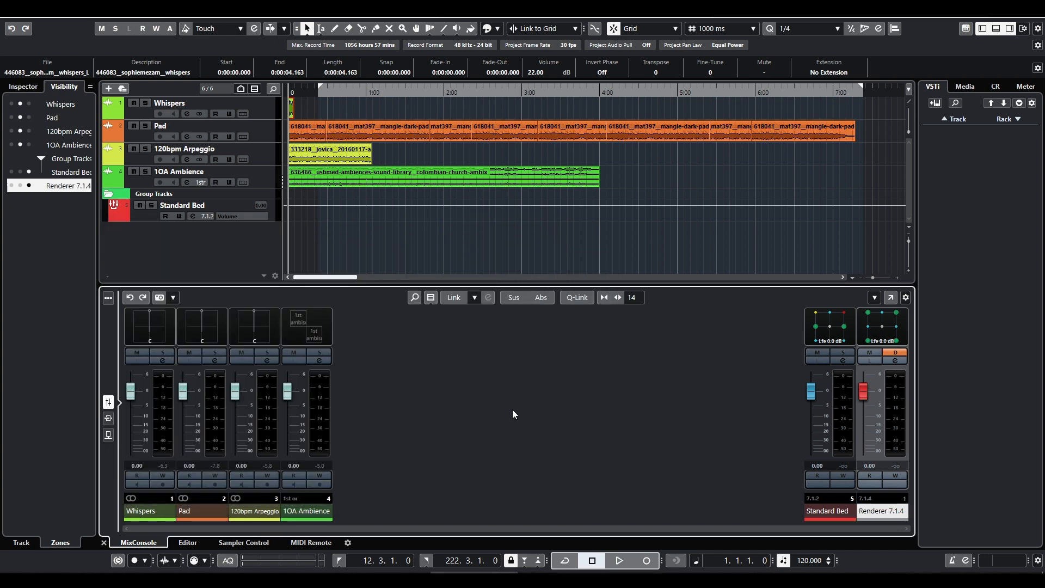
- Route the Whispers track's output to the Standard Bed group and start playback to check the signal
left_click(148, 516)
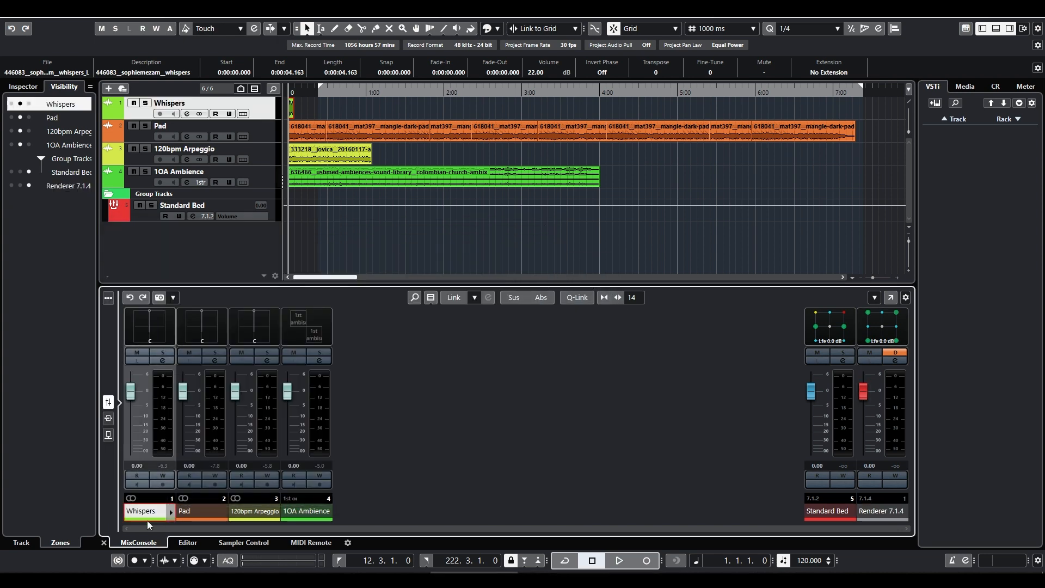
left_click(24, 89)
left_click(34, 212)
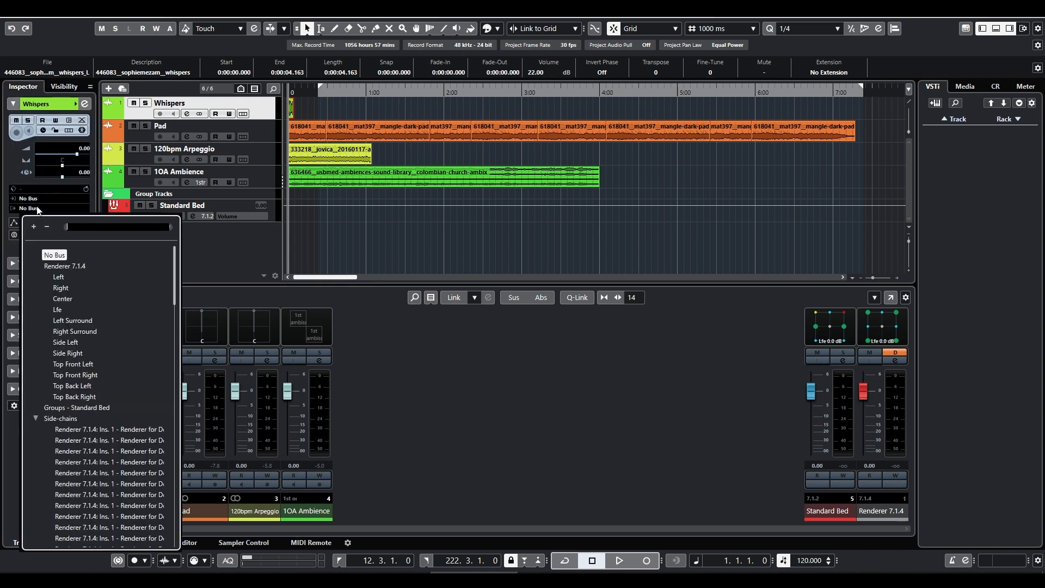
left_click(51, 407)
key("space")
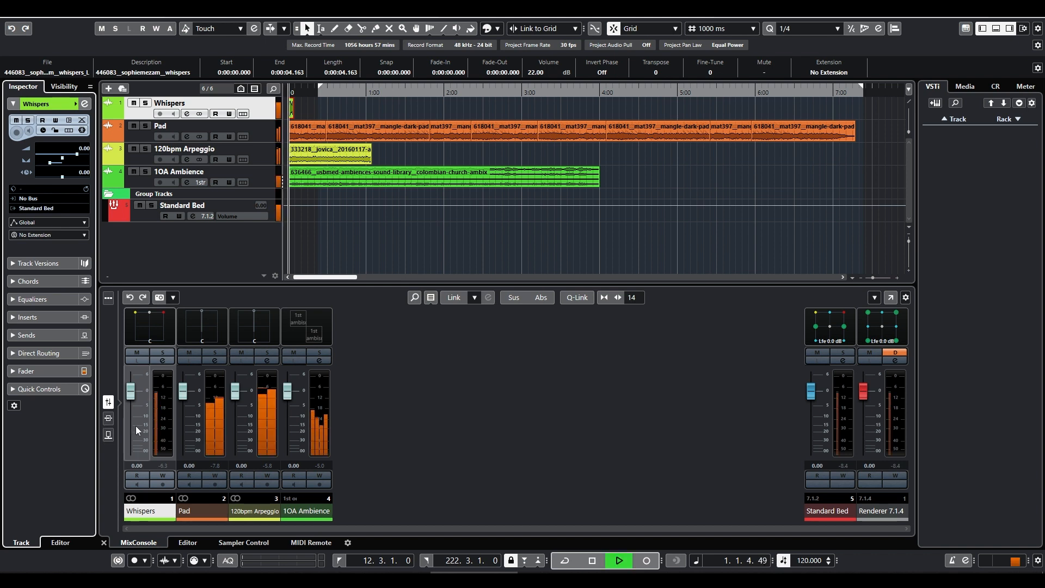
- Route the outputs of the Pad, 120bpm Arpeggio and 1OA Ambience tracks to the Standard Bed group
left_click(216, 512)
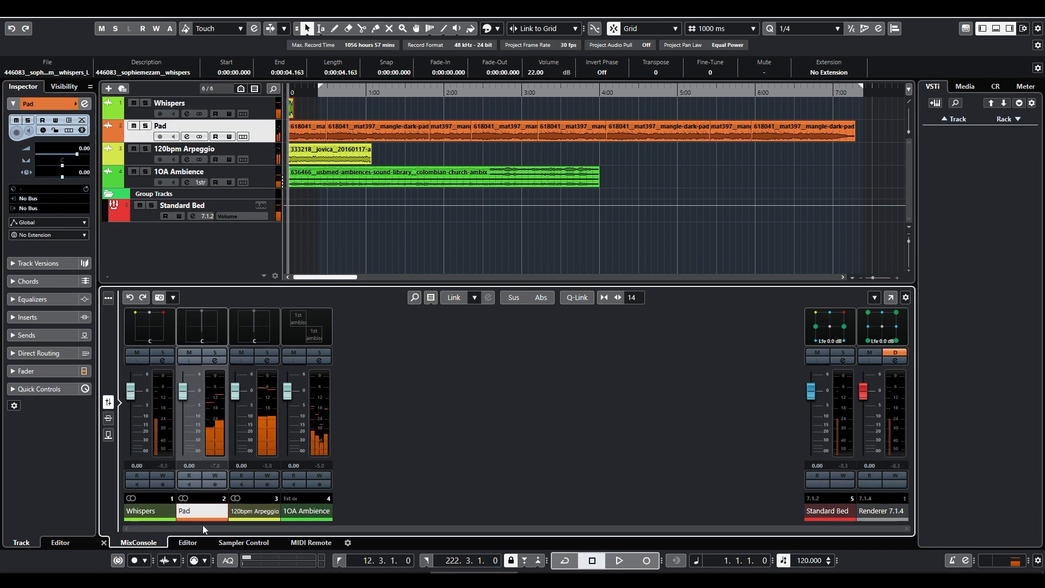
left_click(33, 209)
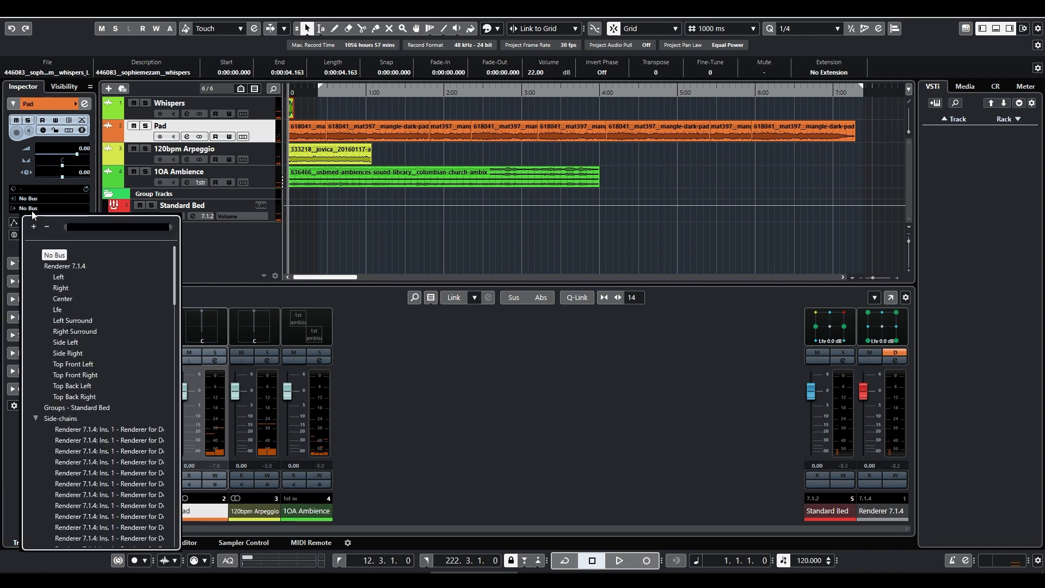
left_click(65, 408)
left_click(257, 514)
left_click(33, 208)
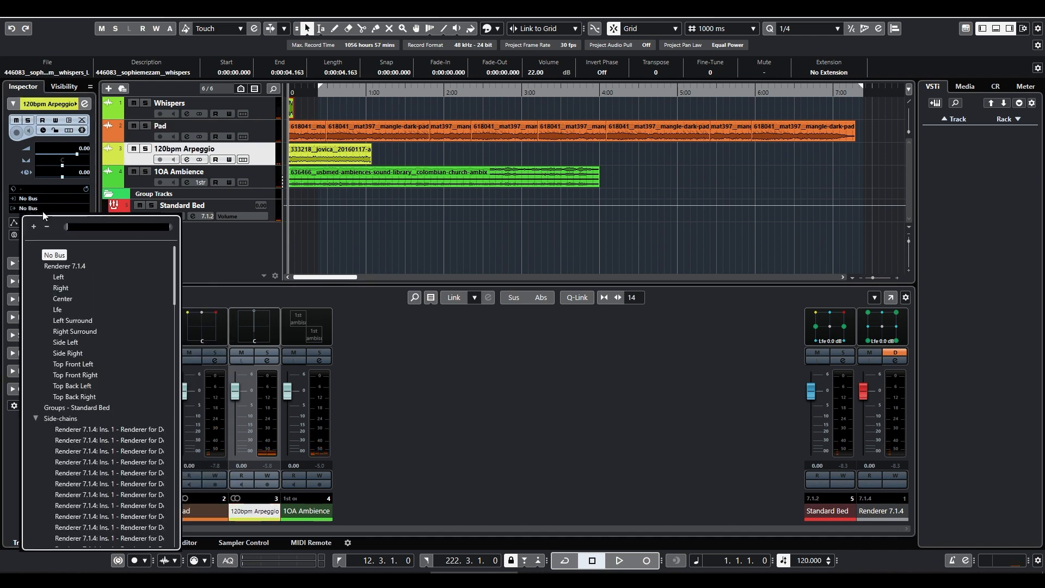
left_click(66, 409)
left_click(307, 514)
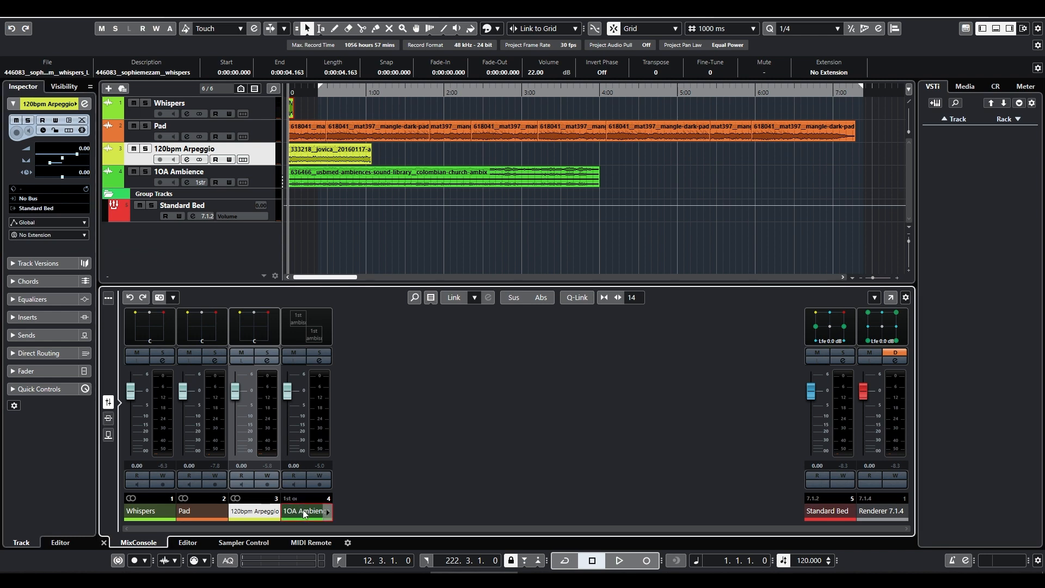
left_click(47, 209)
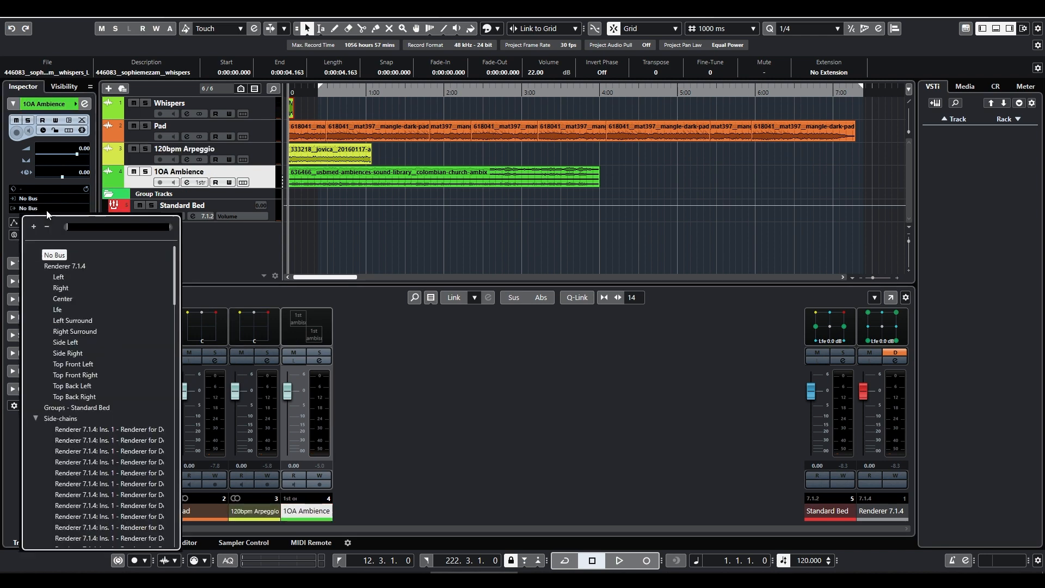
left_click(67, 408)
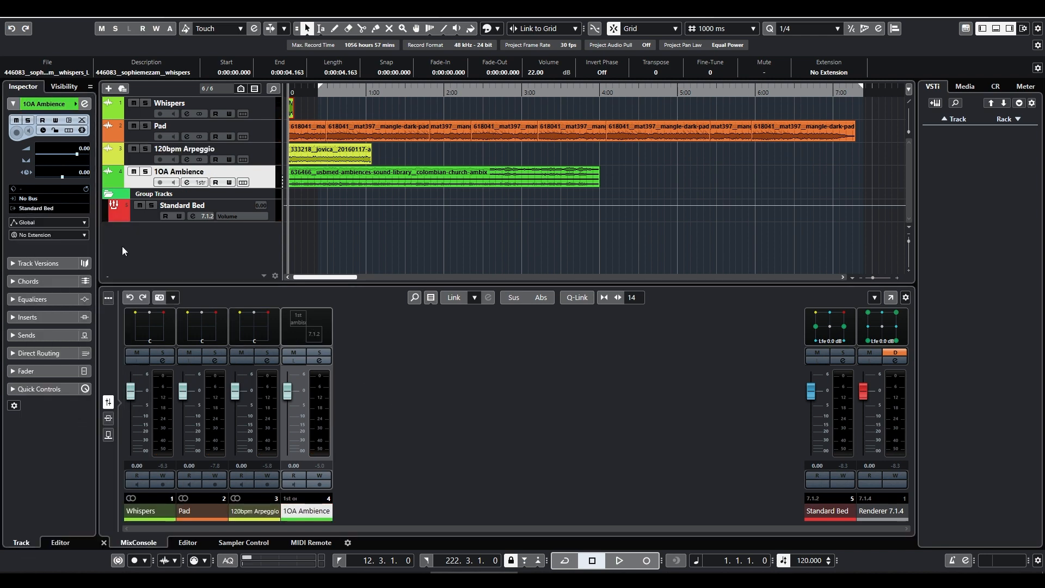
- Collapse the Group Tracks folder and select the Whispers track with no event selected
left_click_drag(0, 122, 0, 125)
left_click(109, 196)
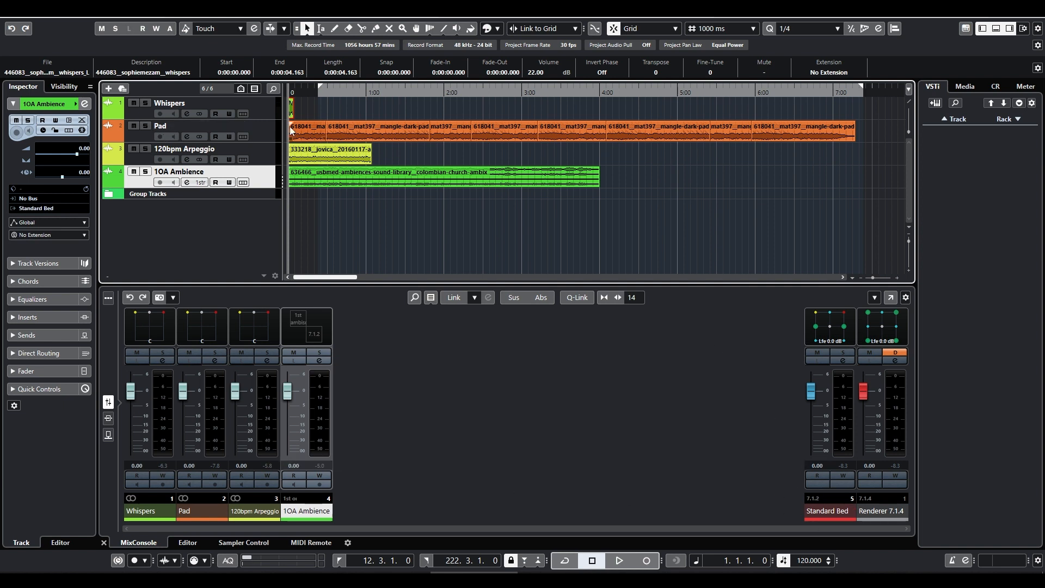
left_click(276, 111)
left_click(337, 113)
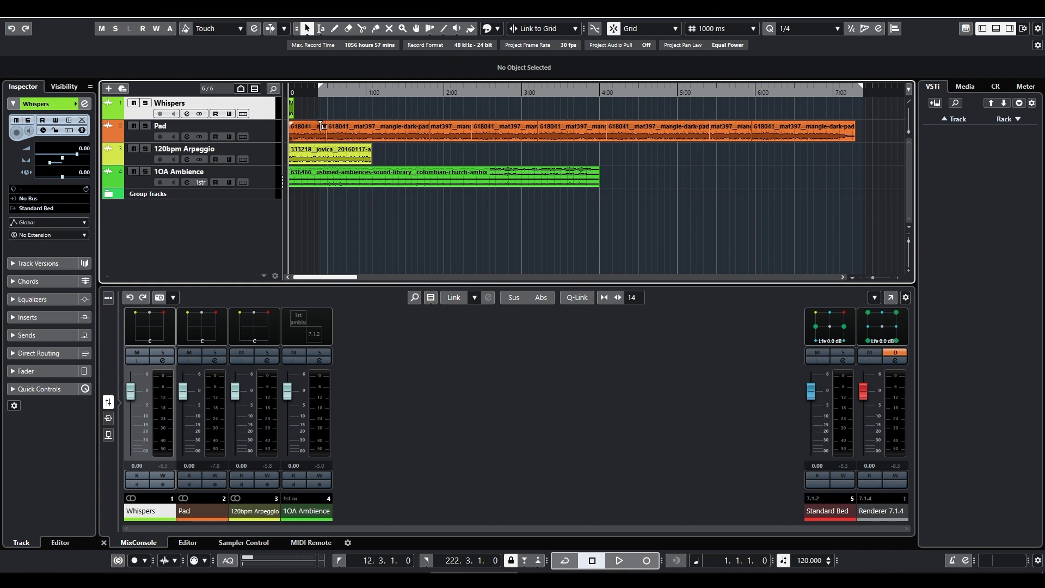
- Solo the Whispers track and audition it from the start of the project
scroll(318, 120, "up", 3)
scroll(320, 117, "right", 5)
scroll(322, 111, "left", 5)
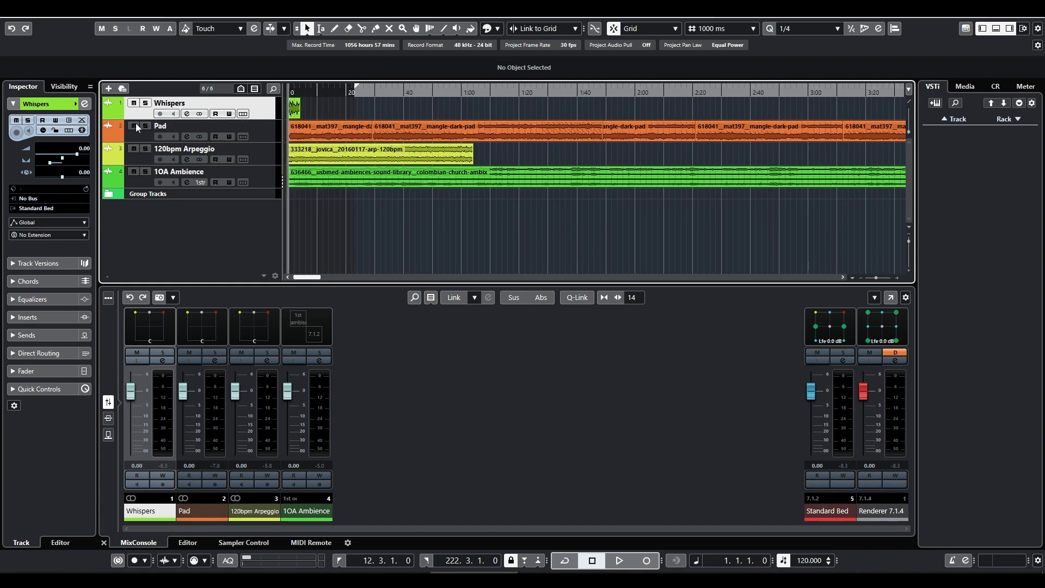
left_click(146, 103)
key("space")
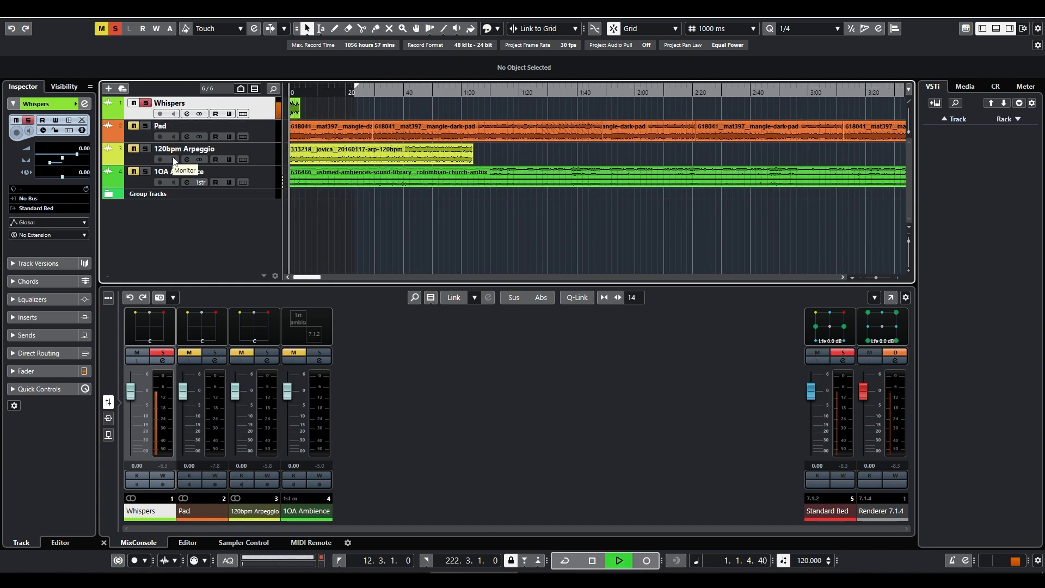
key("space")
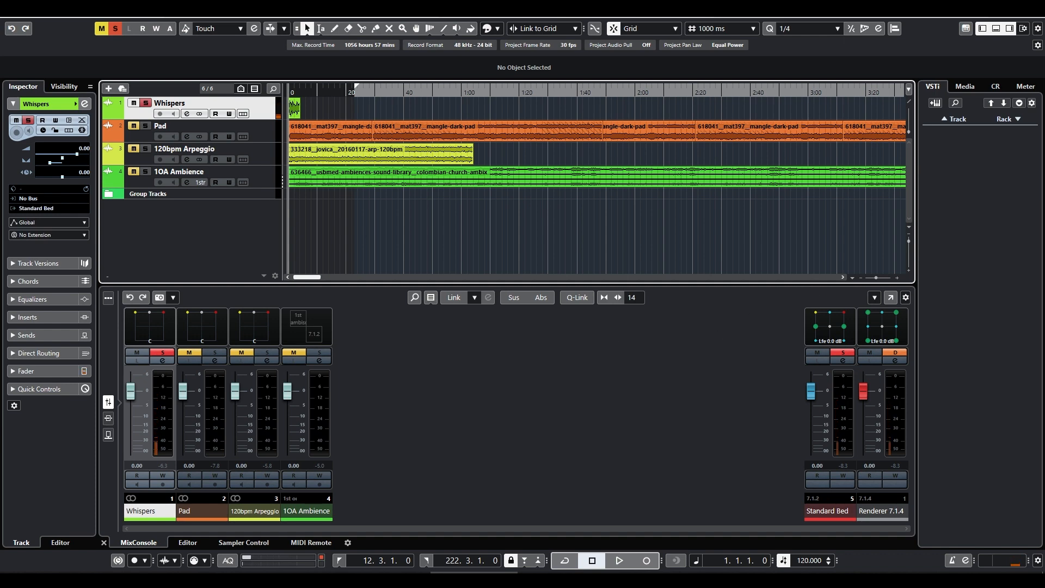
- Set the Renderer for Dolby Atmos downmix to Binaural and audition the soloed Whispers track through it
left_click_drag(1, 136, 584, 89)
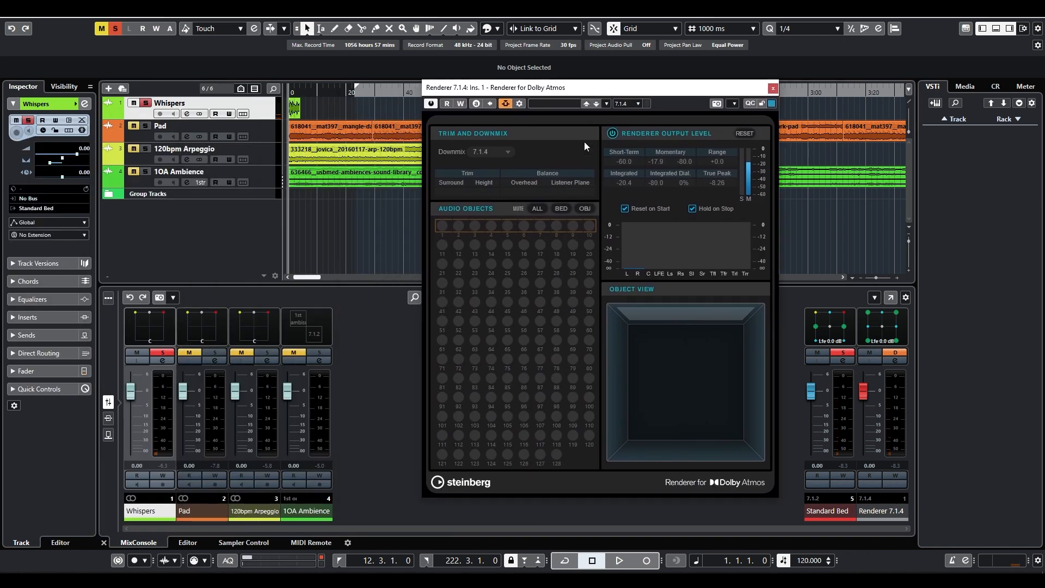
left_click(501, 152)
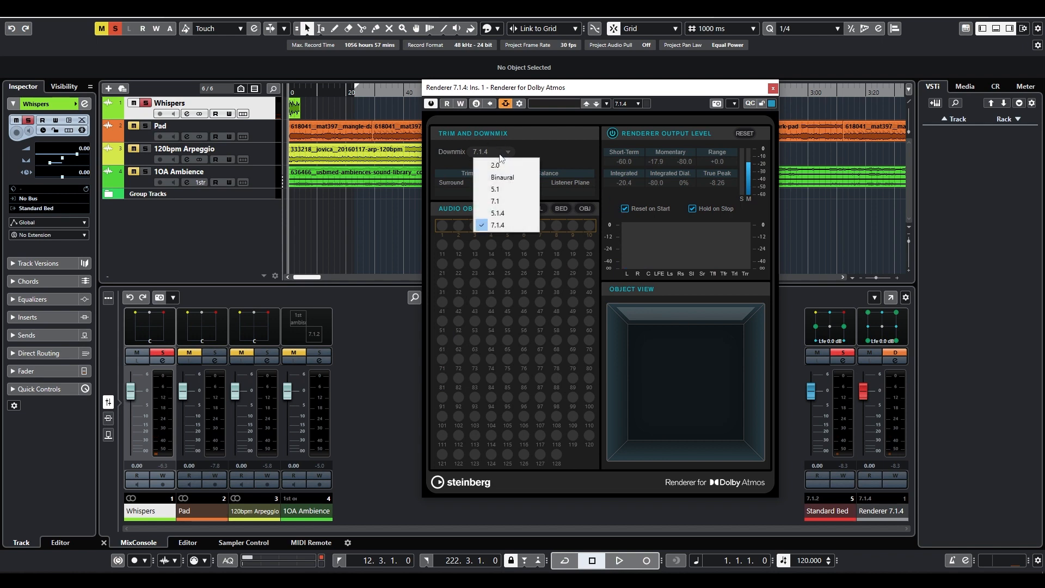
left_click(503, 179)
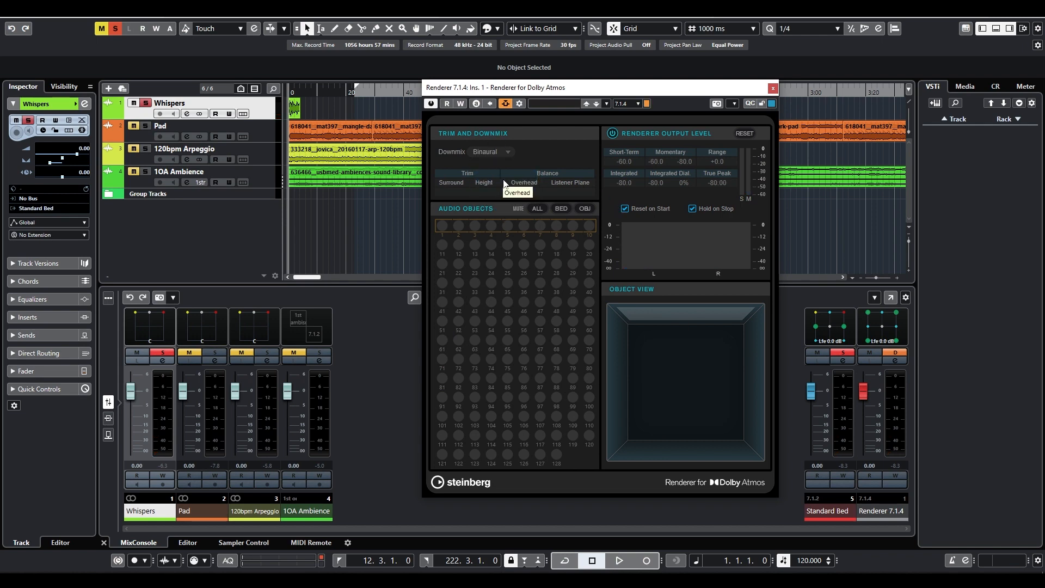
left_click_drag(608, 95, 587, 117)
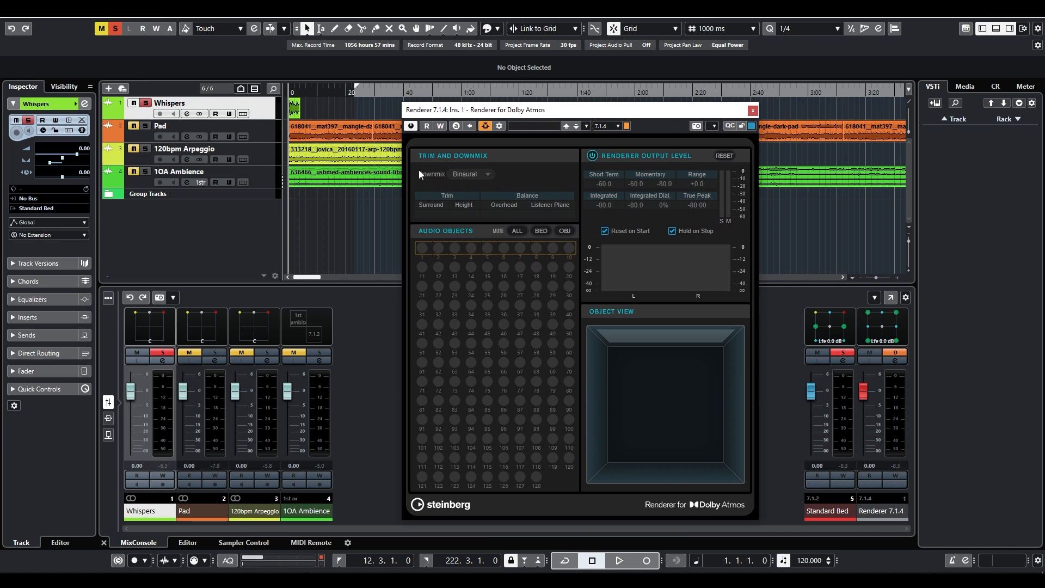
key("space")
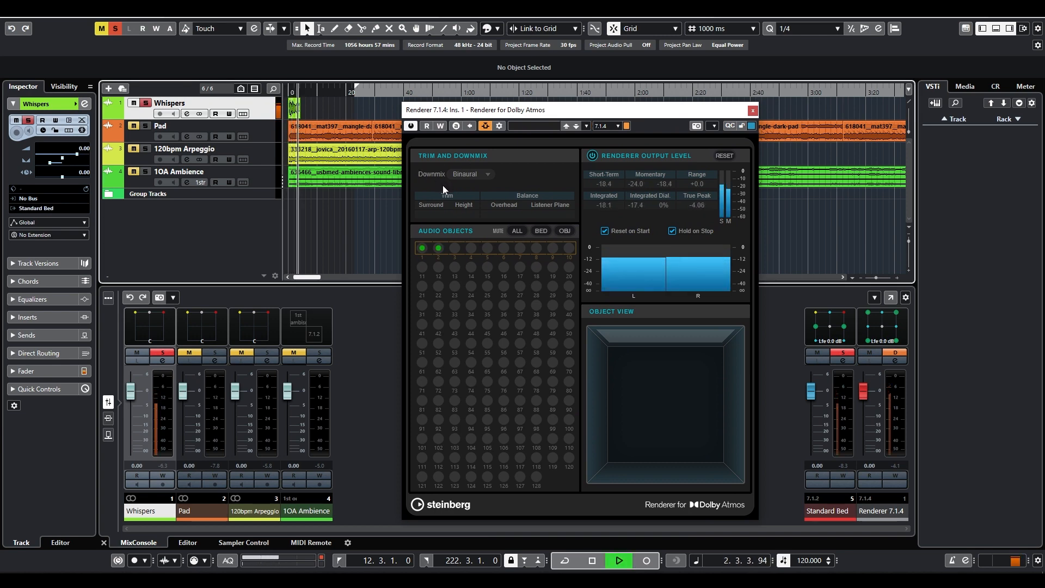
key("space")
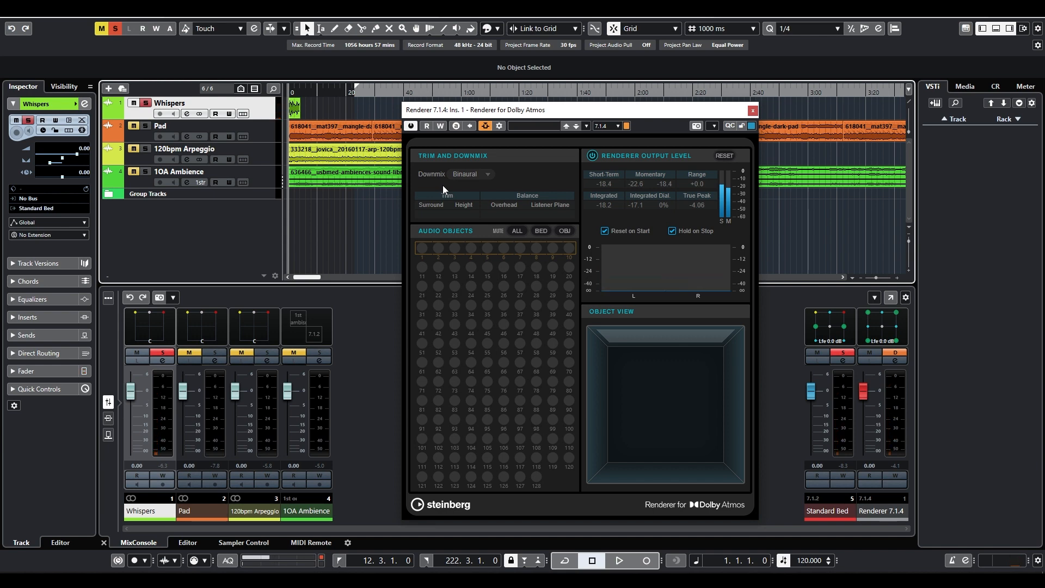
- Add one 3rd Order Ambisonics group track outside the folder with Renderer 7.1.4 as output, and move it below the 1OA Ambience track
left_click_drag(445, 116, 537, 112)
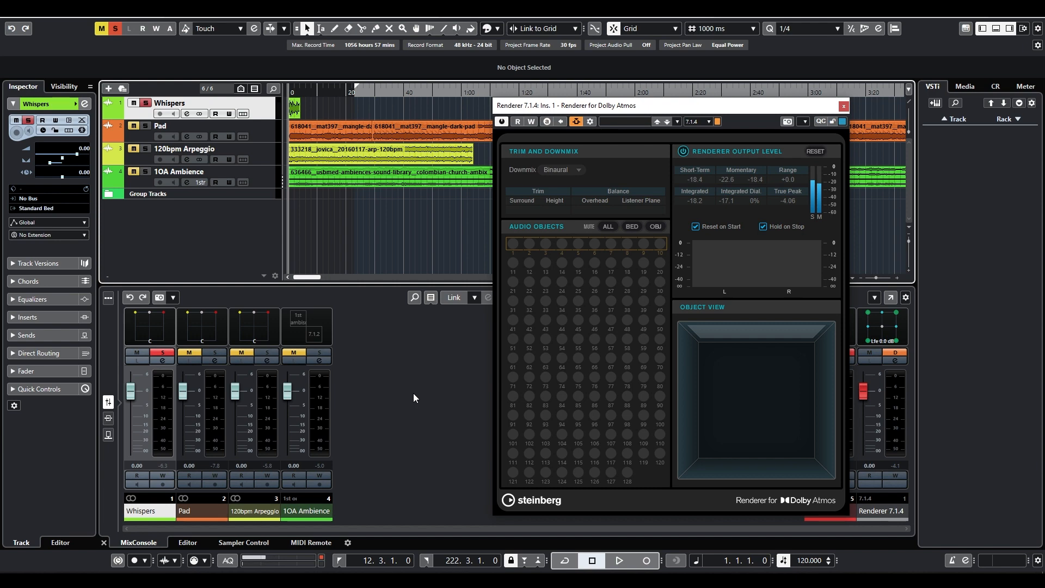
left_click(407, 379)
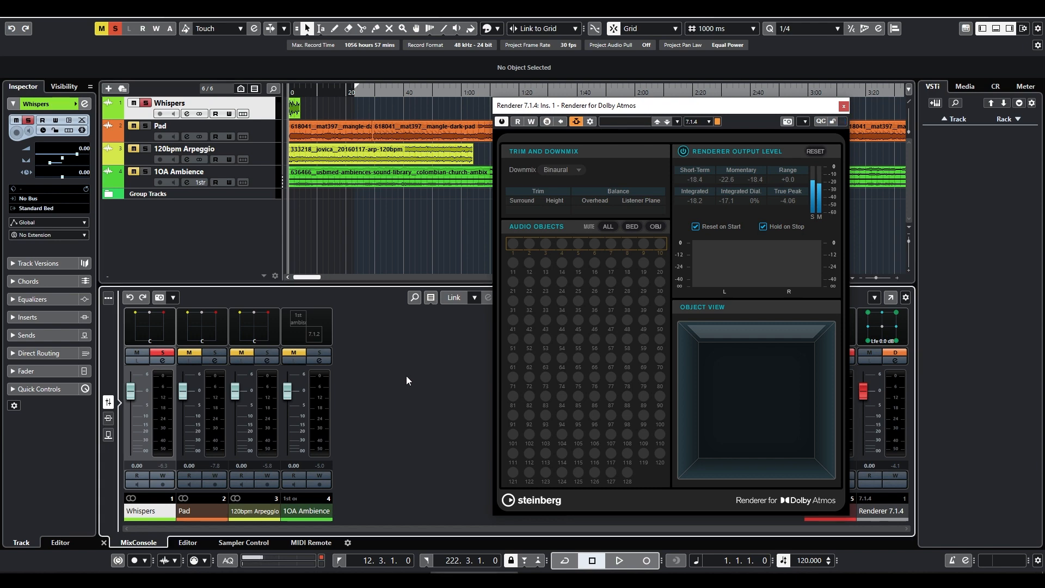
right_click(192, 231)
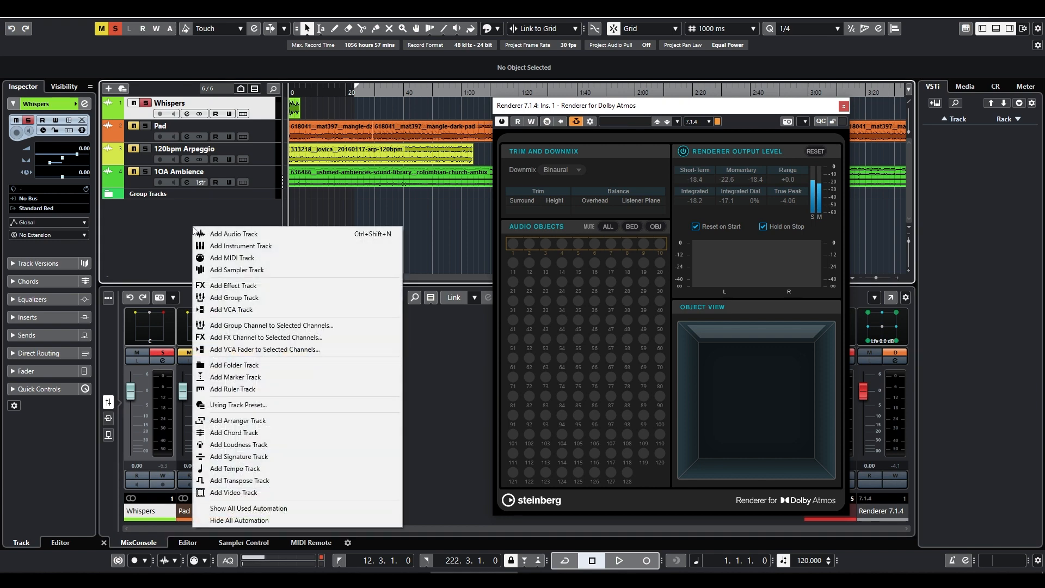
left_click(213, 299)
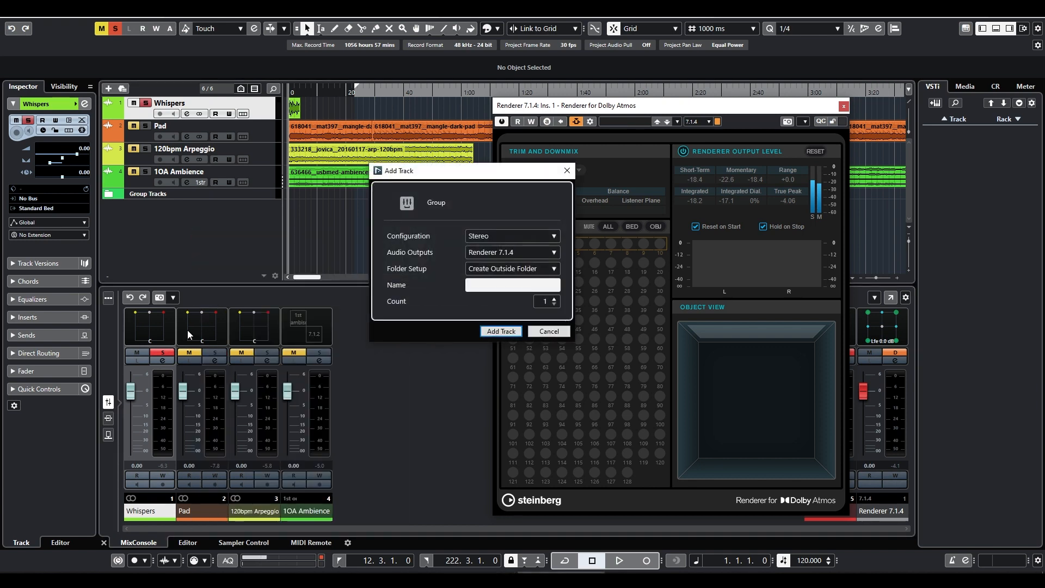
left_click(482, 239)
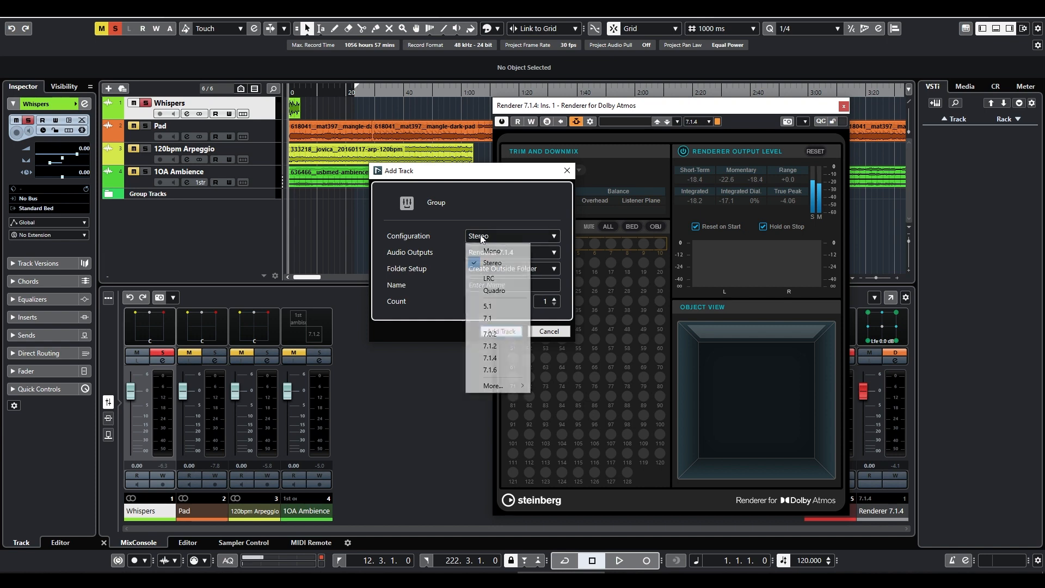
mouse_move(514, 387)
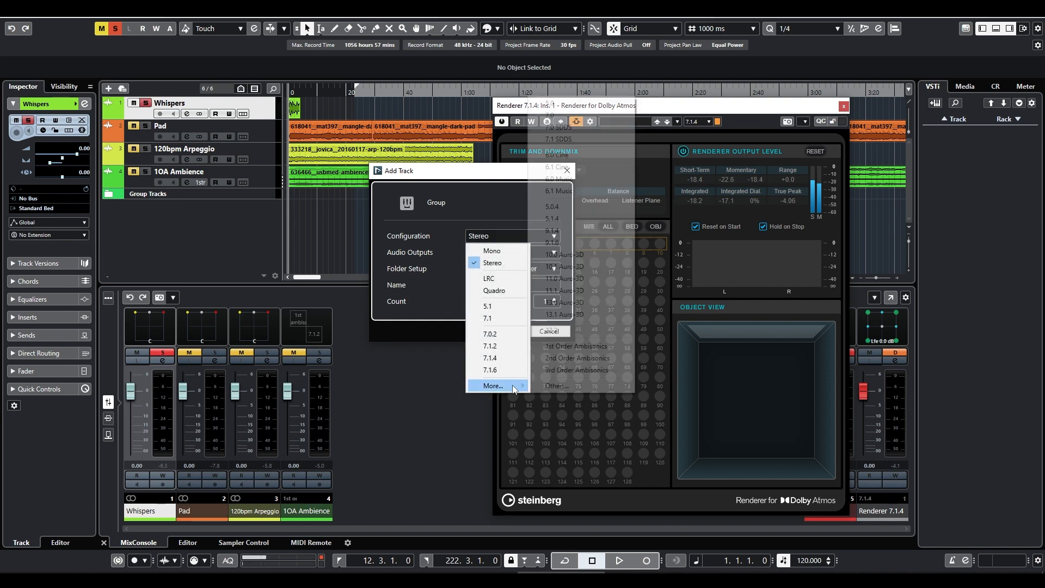
left_click(561, 370)
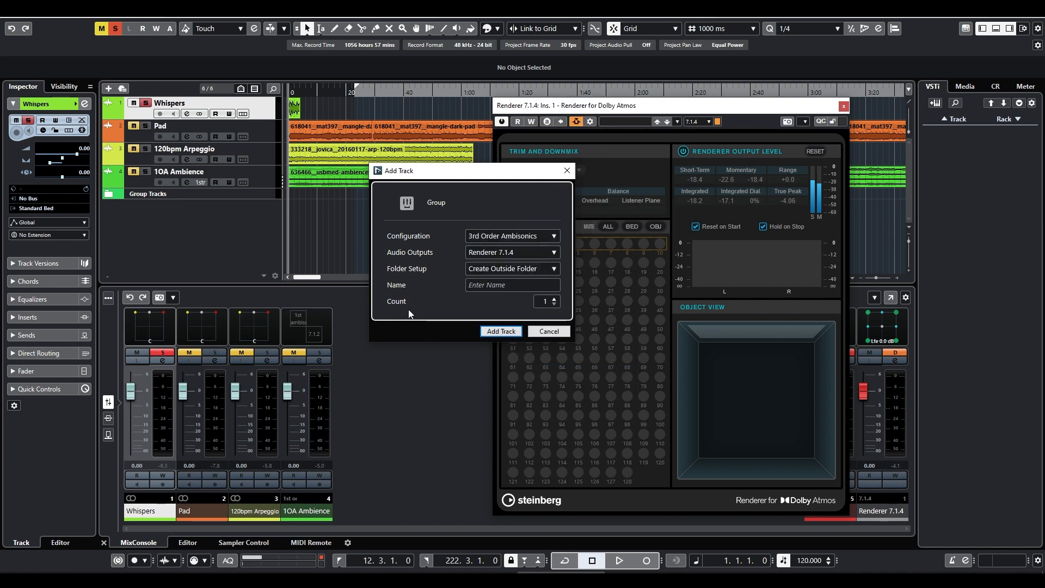
left_click(491, 330)
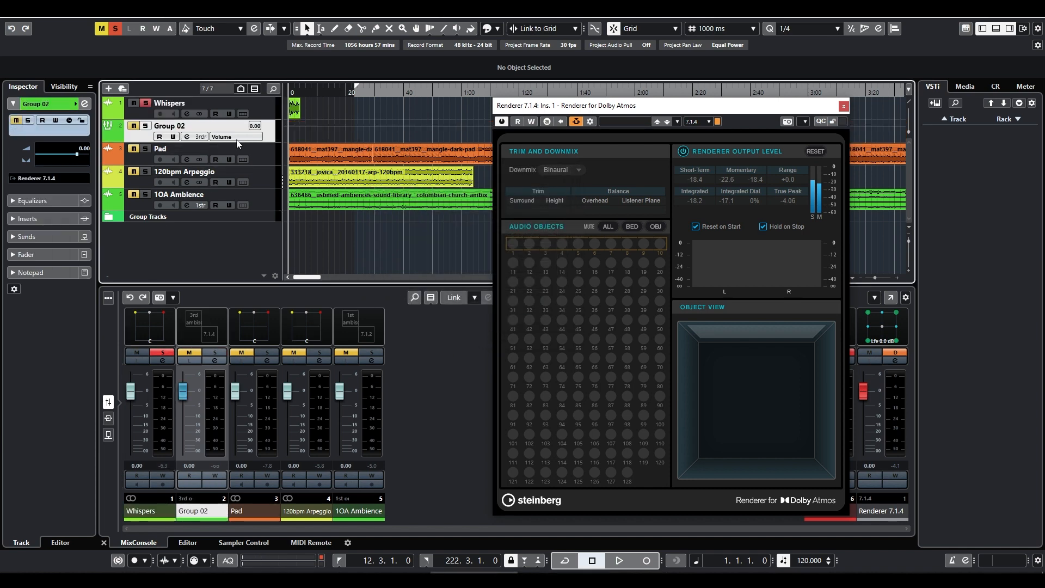
left_click_drag(272, 144, 275, 208)
- Rename the new Ambisonics group track as ab Stutter and route its output to the Standard Bed group
double_click(353, 509)
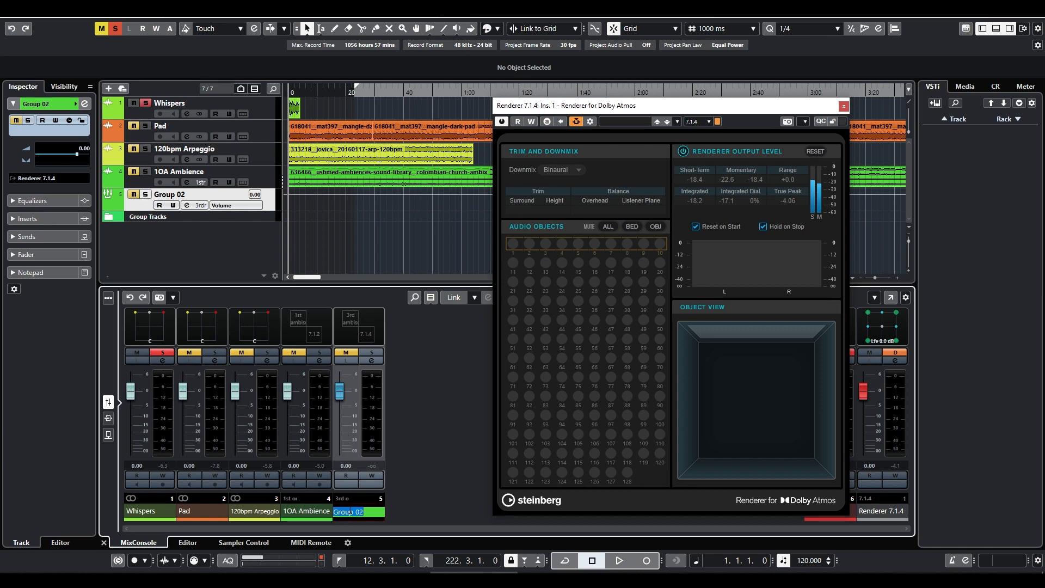
type("ab Stutter")
key("Return")
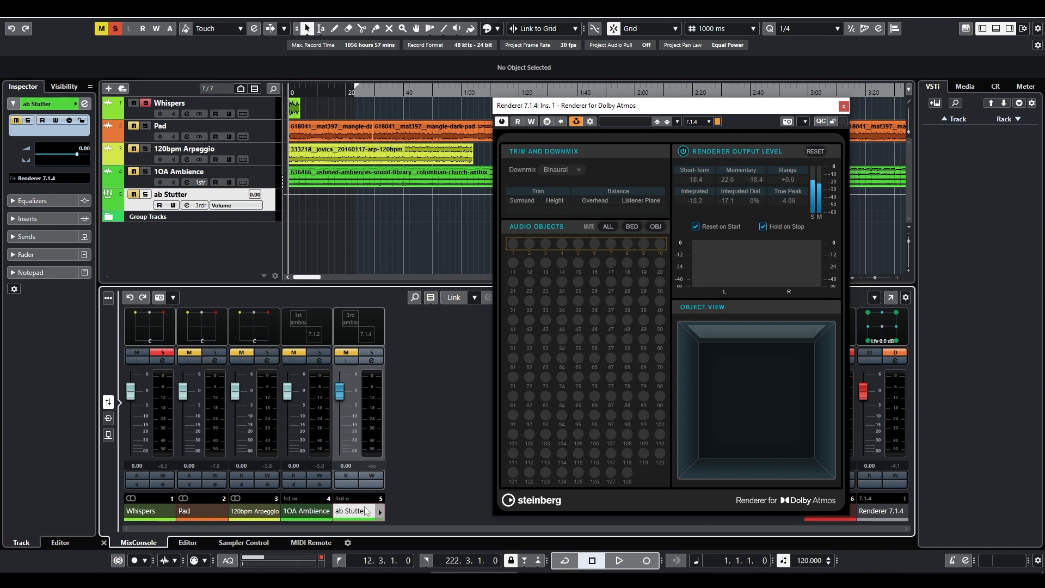
left_click(19, 178)
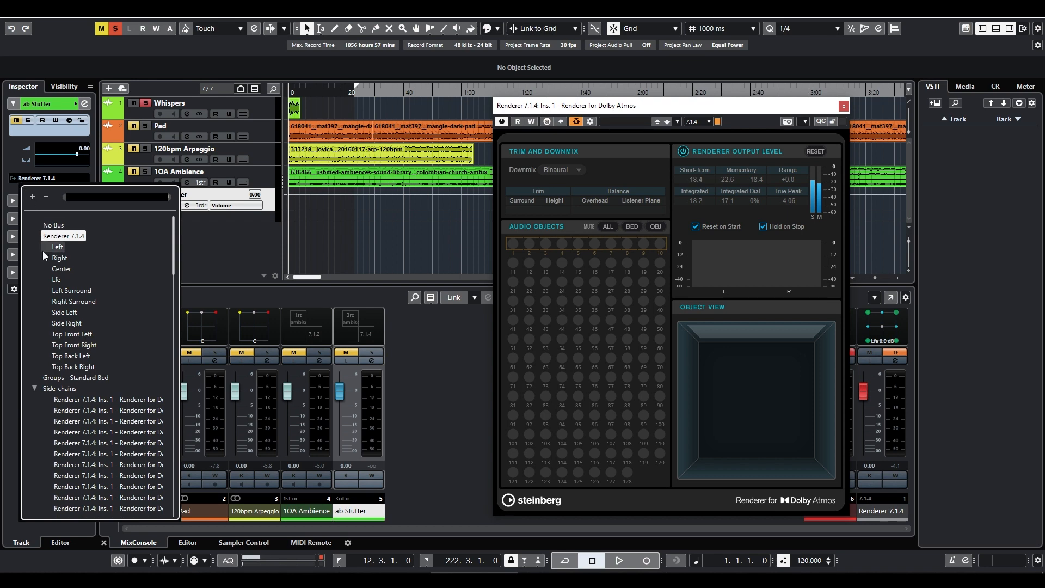
left_click(51, 381)
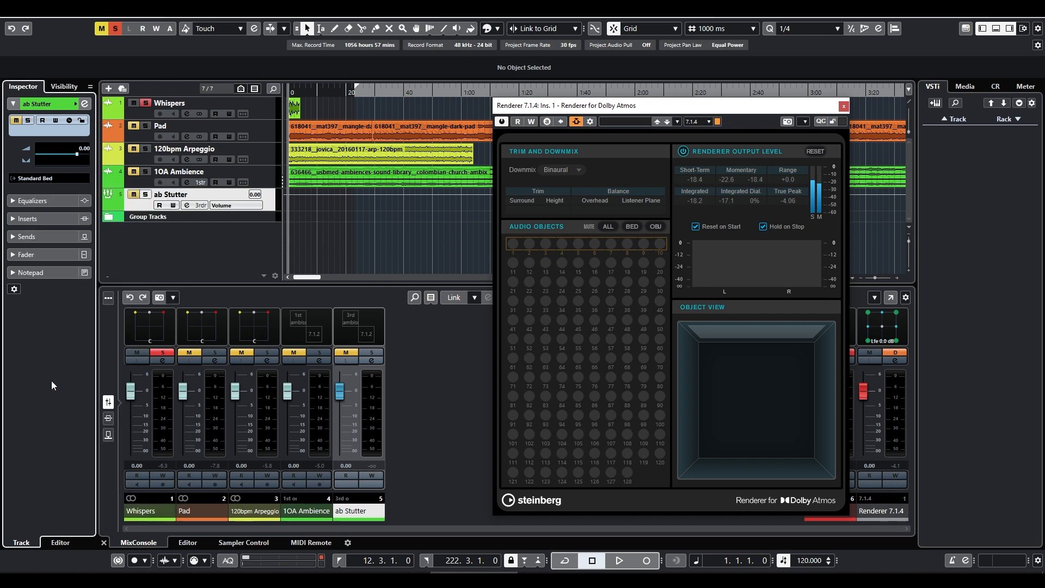
- Insert the ab Stutter plug-in on the ab Stutter group track, close the Renderer for Dolby Atmos window and reposition the plug-in window
left_click(436, 469)
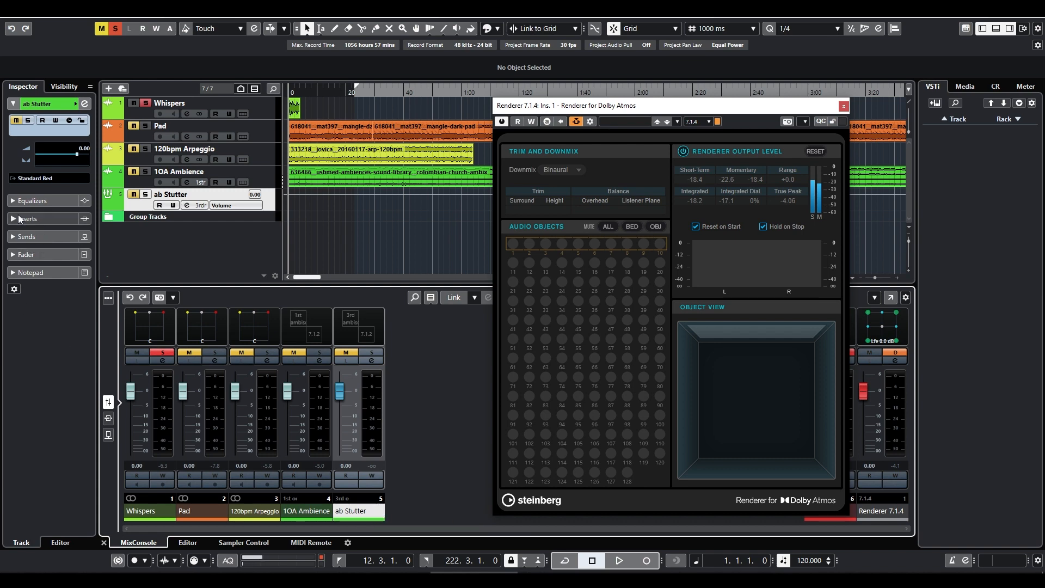
left_click(35, 219)
left_click(33, 163)
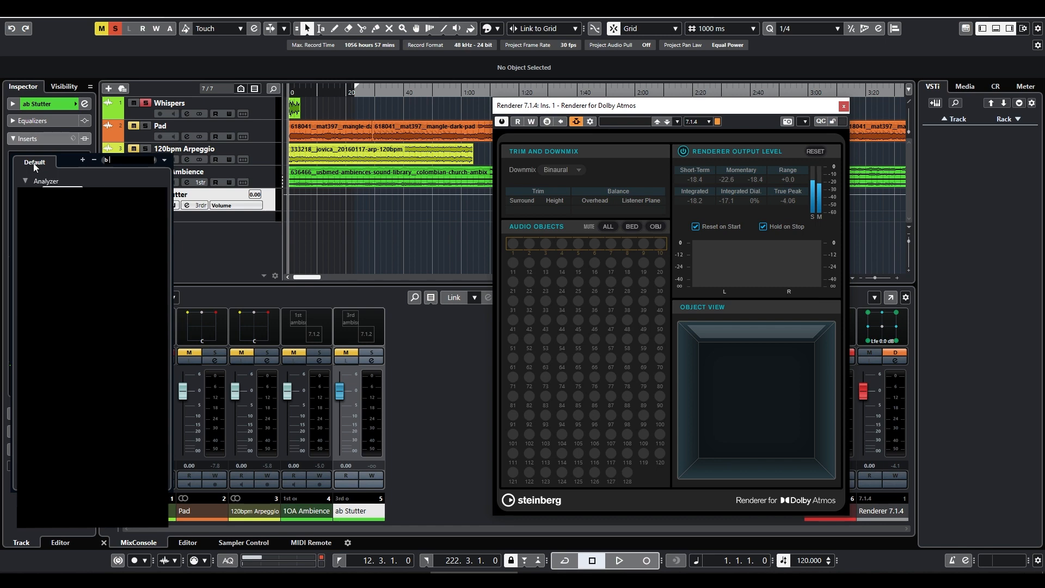
type("ab stutt")
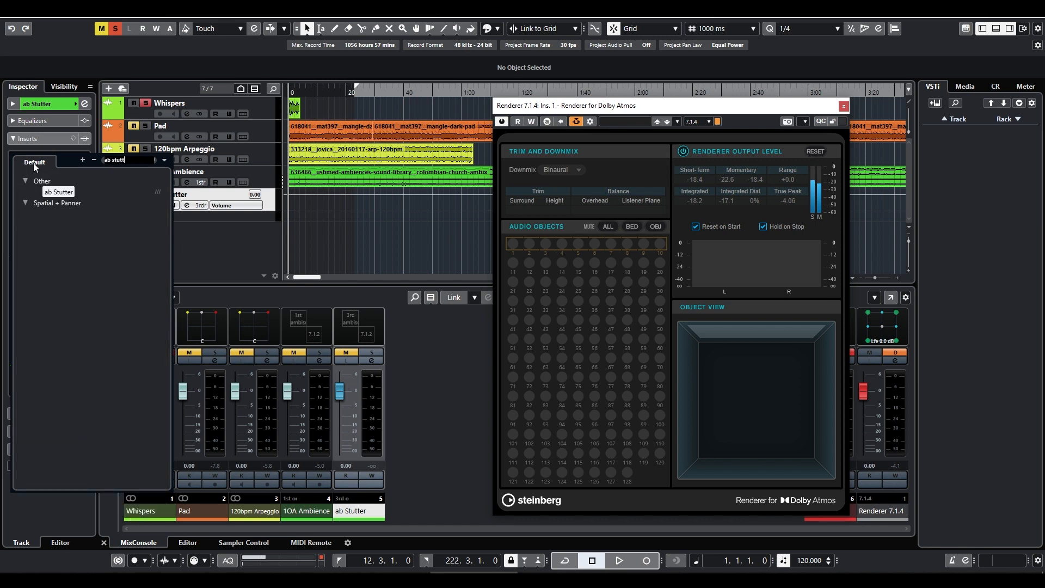
left_click(53, 190)
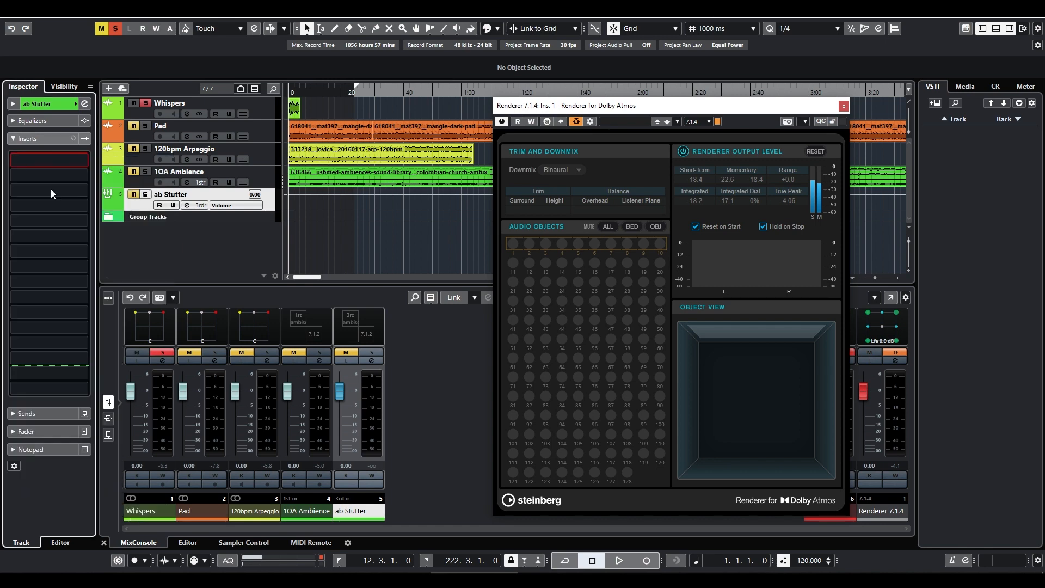
left_click(844, 107)
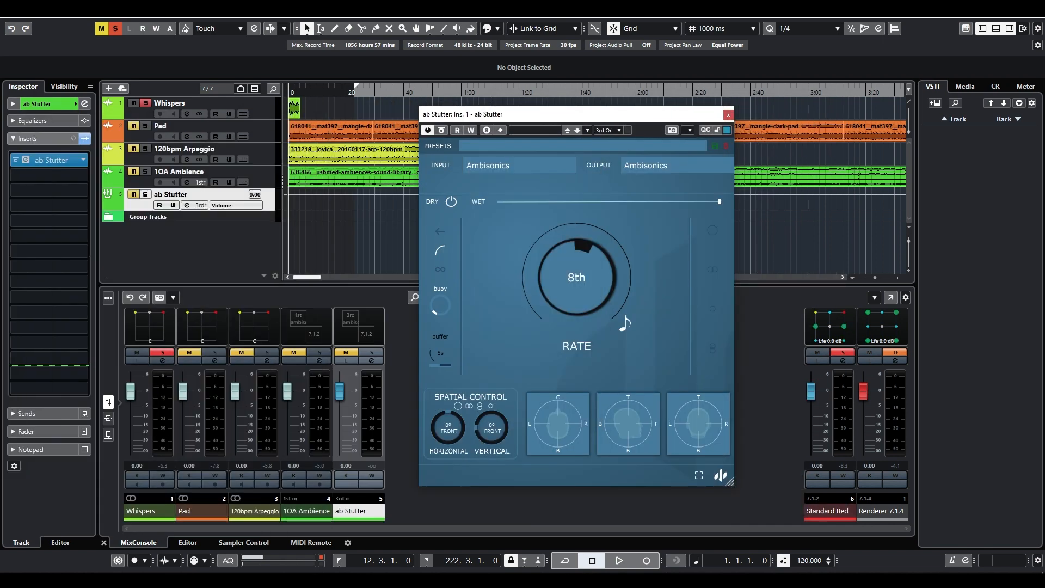
left_click_drag(570, 115, 623, 104)
- Add a send from the Whispers track to the ab Stutter group, activate it and set it to pre-fader
left_click(140, 510)
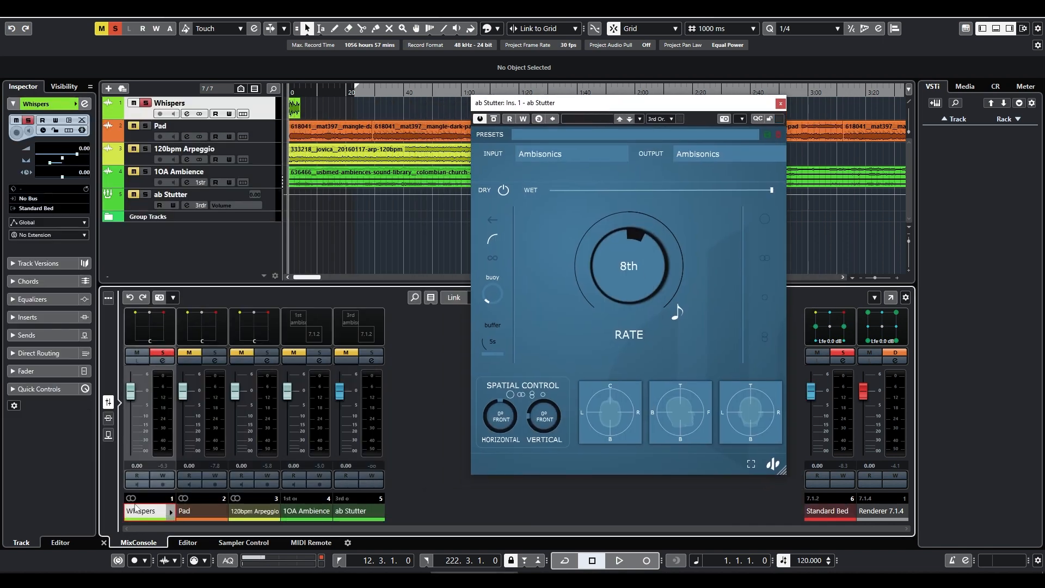
left_click(39, 336)
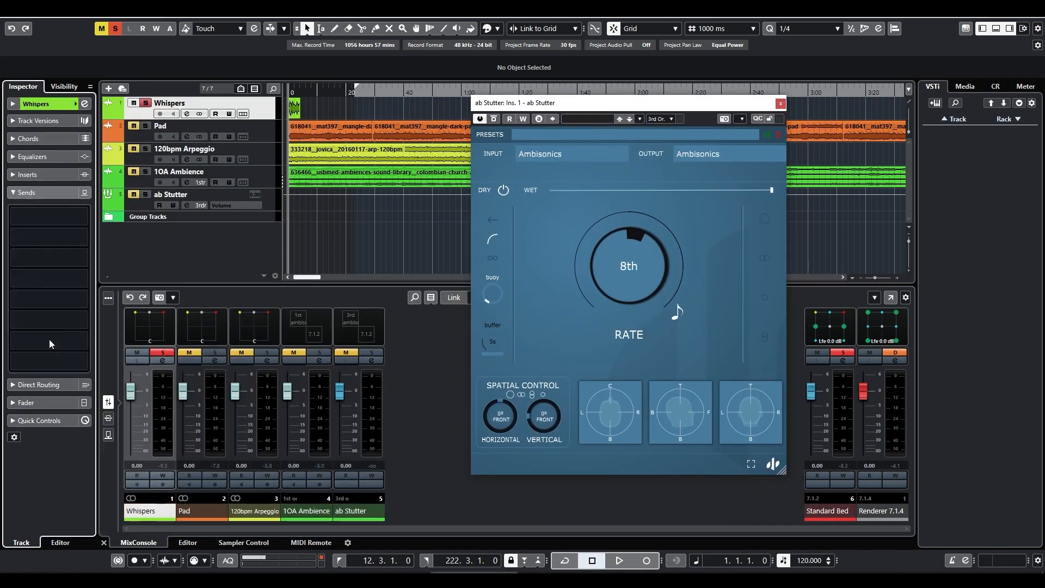
left_click(50, 217)
left_click(50, 282)
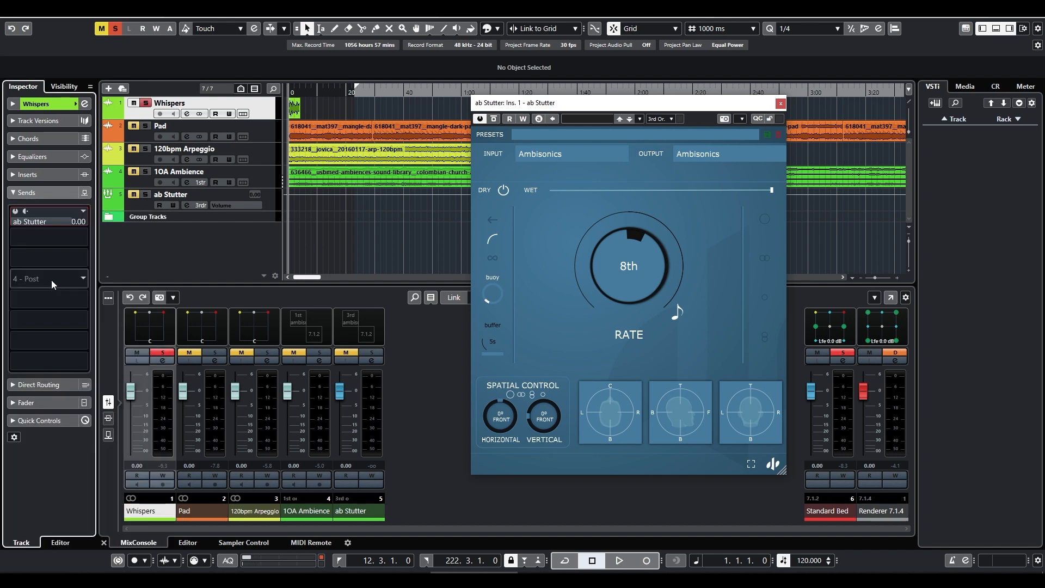
left_click(15, 211)
left_click(26, 212)
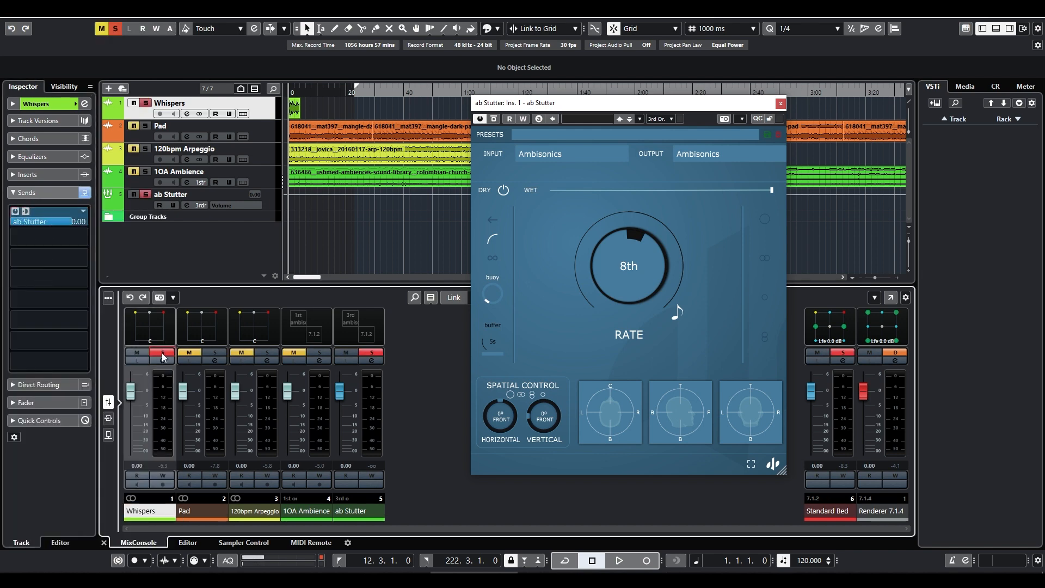
- Audition Whispers with the stutter send, lower the Whispers fader to minus infinity, and audition the ab Stutter return alone
key("space")
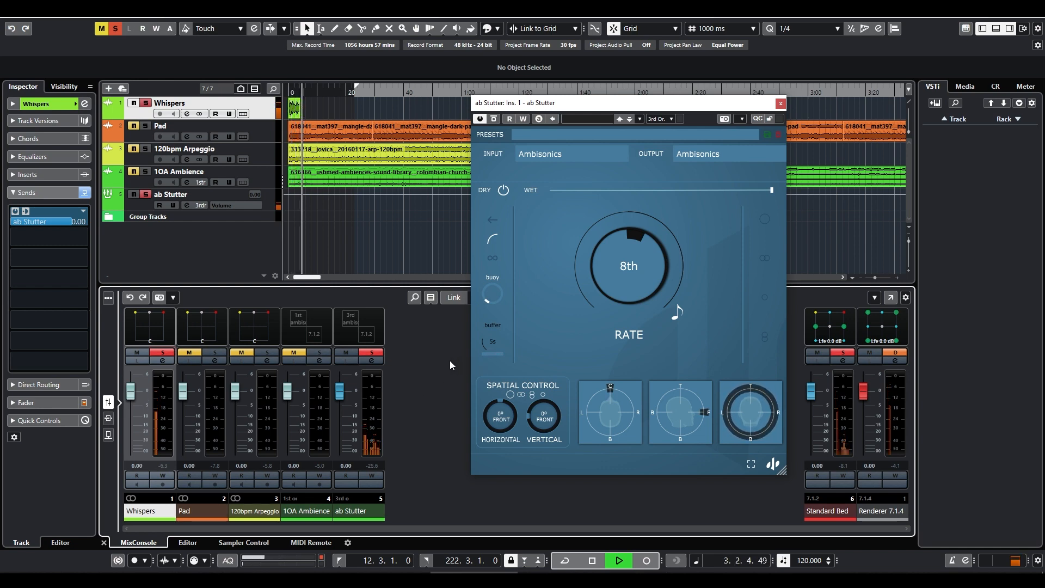
key("space")
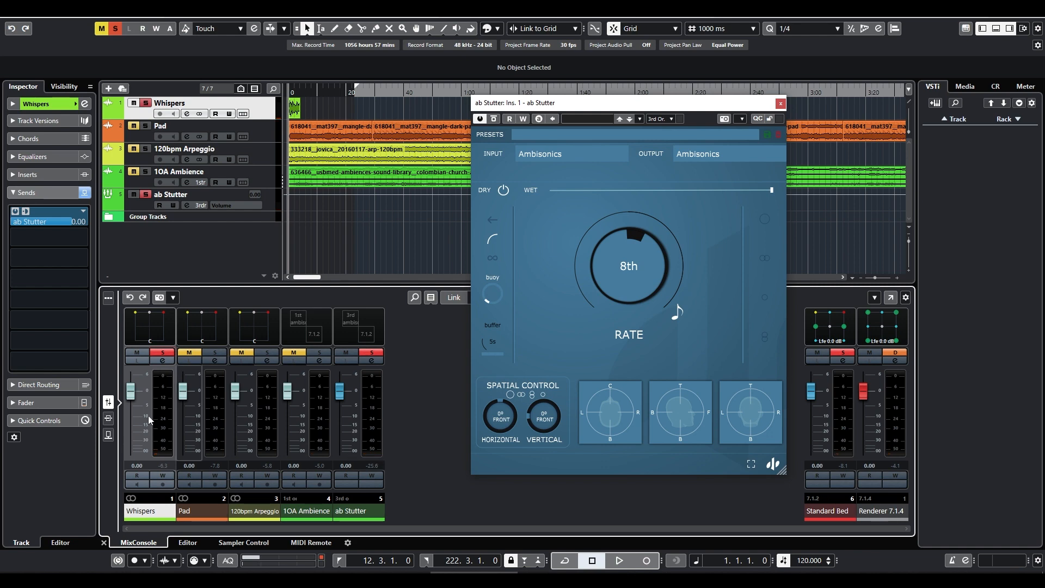
left_click_drag(133, 392, 131, 450)
key("space")
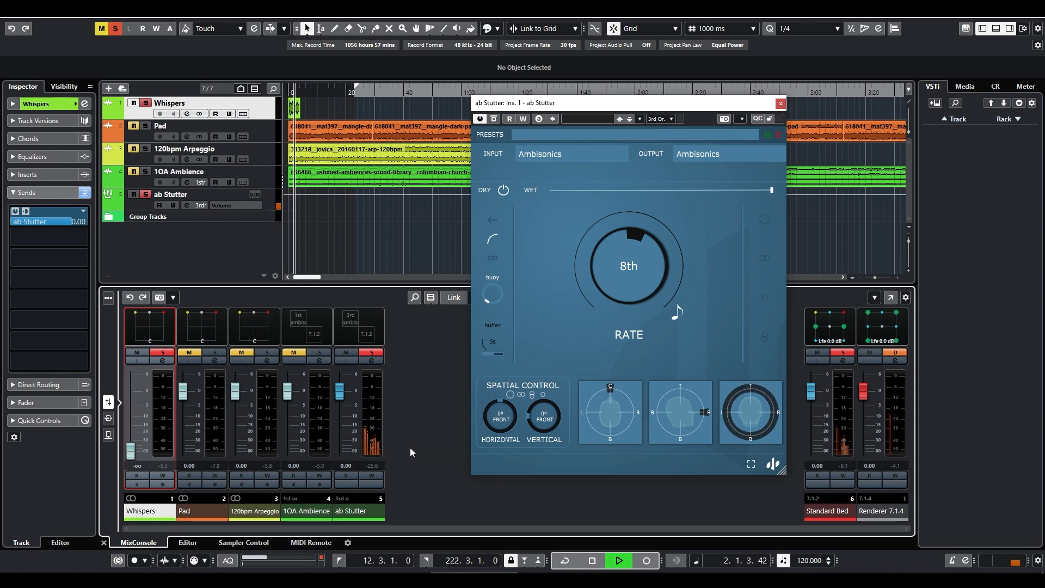
key("space")
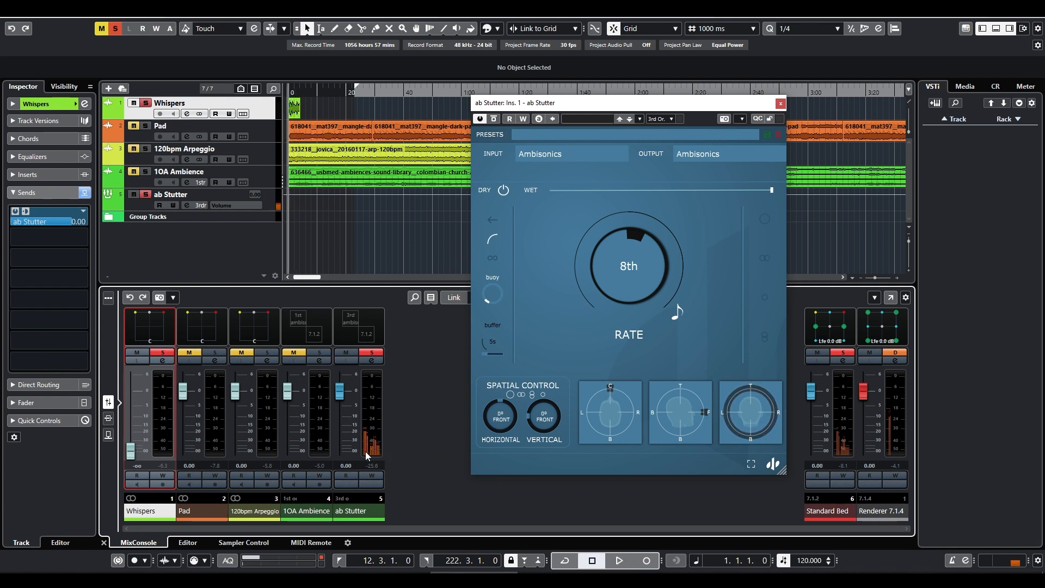
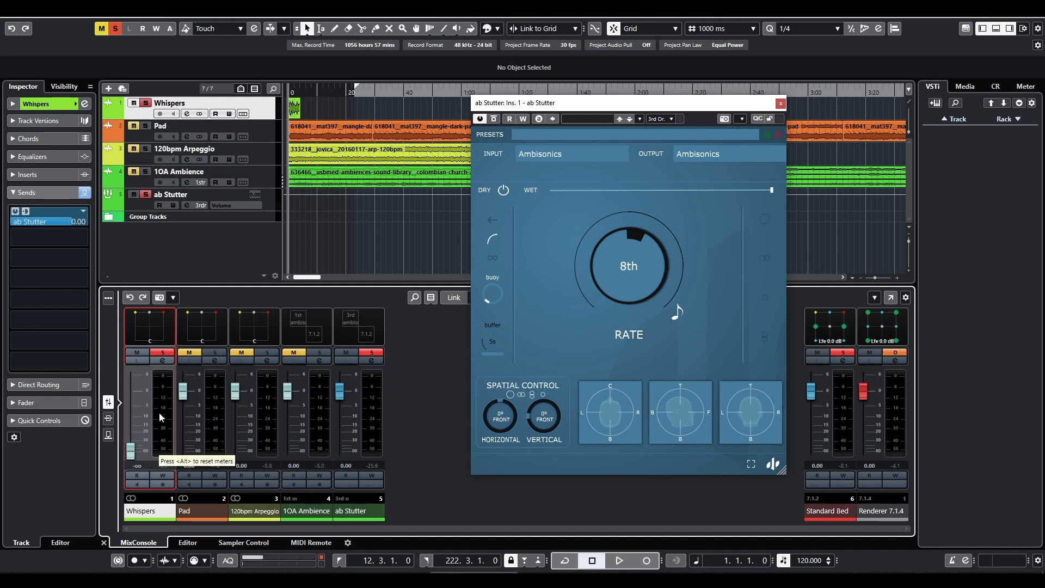
- Raise ab Stutter's busy amount, enable the infinity option and set the buffer to 3.82 s
left_click(642, 464)
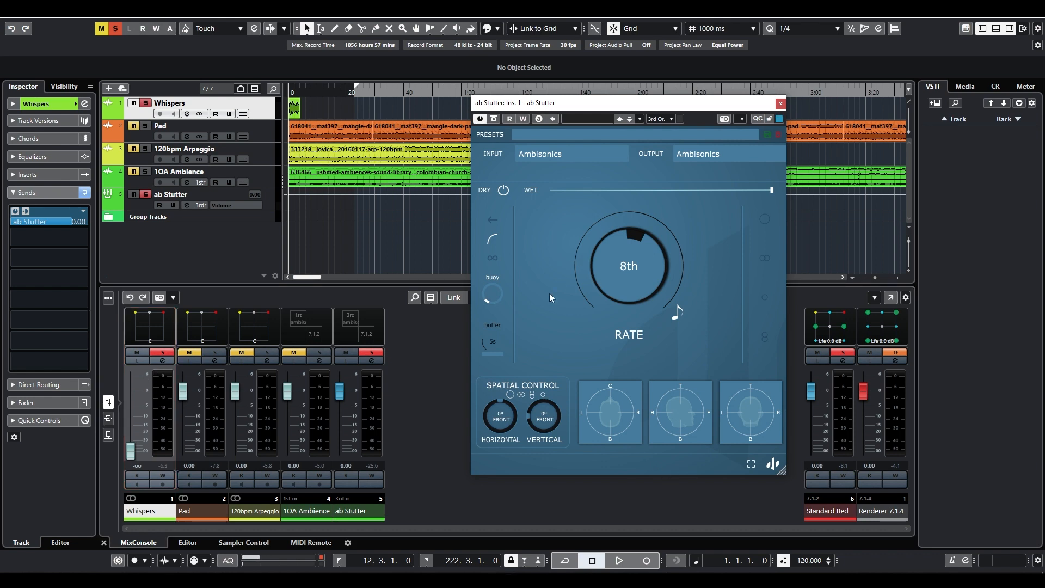
left_click_drag(496, 303, 494, 168)
left_click_drag(572, 108, 547, 116)
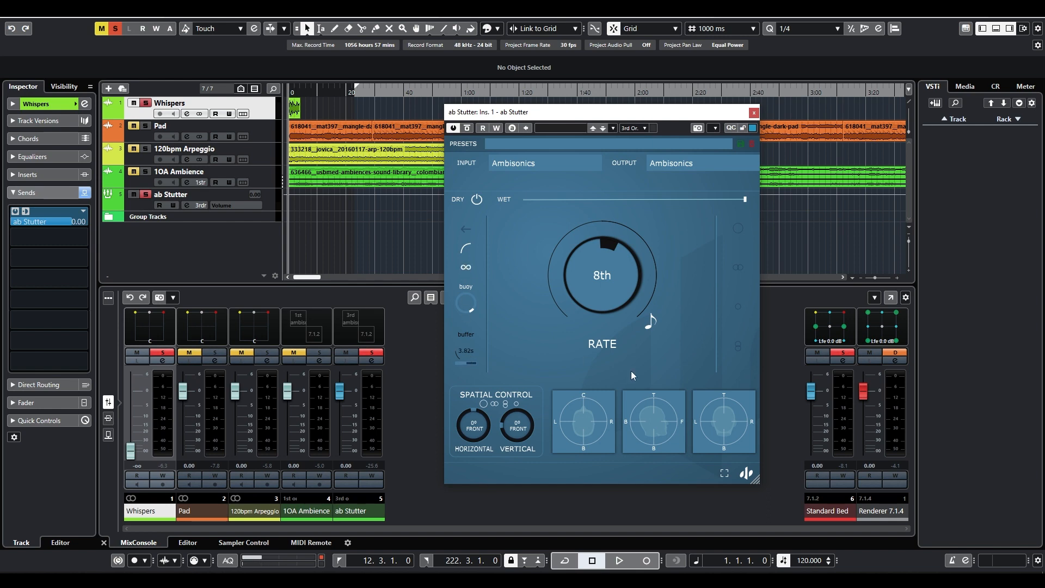
- During playback, unsync the main stutter rate to 0.290 s and give the horizontal double-circle plane its own reversed stutter at 0.148 s
key("space")
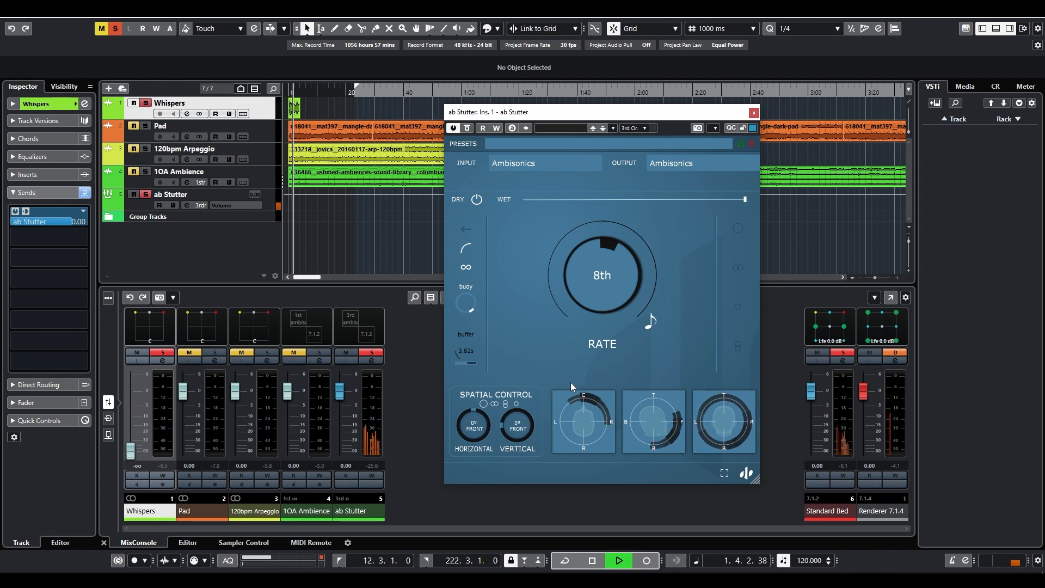
left_click(737, 265)
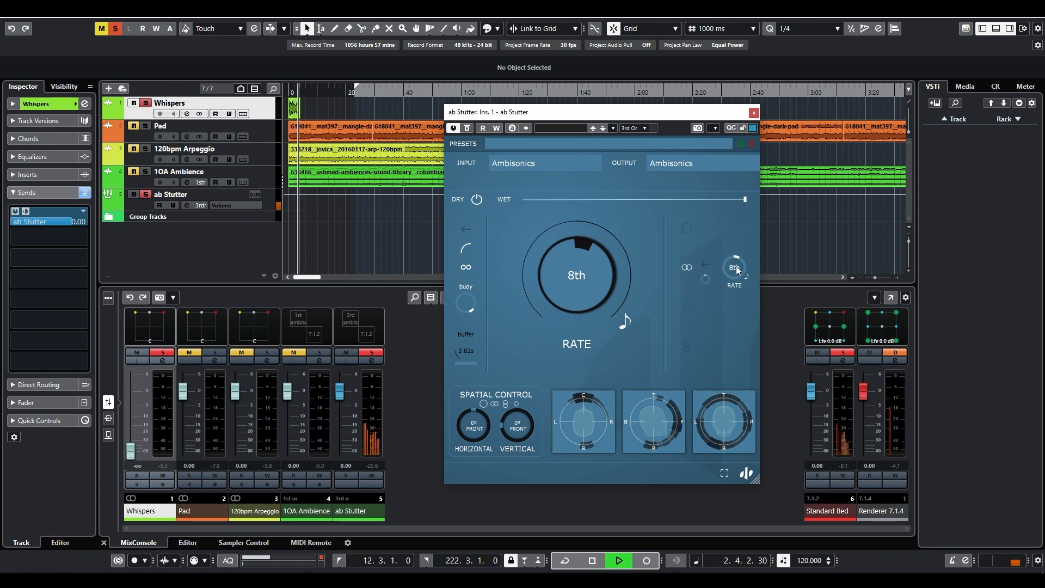
left_click(625, 321)
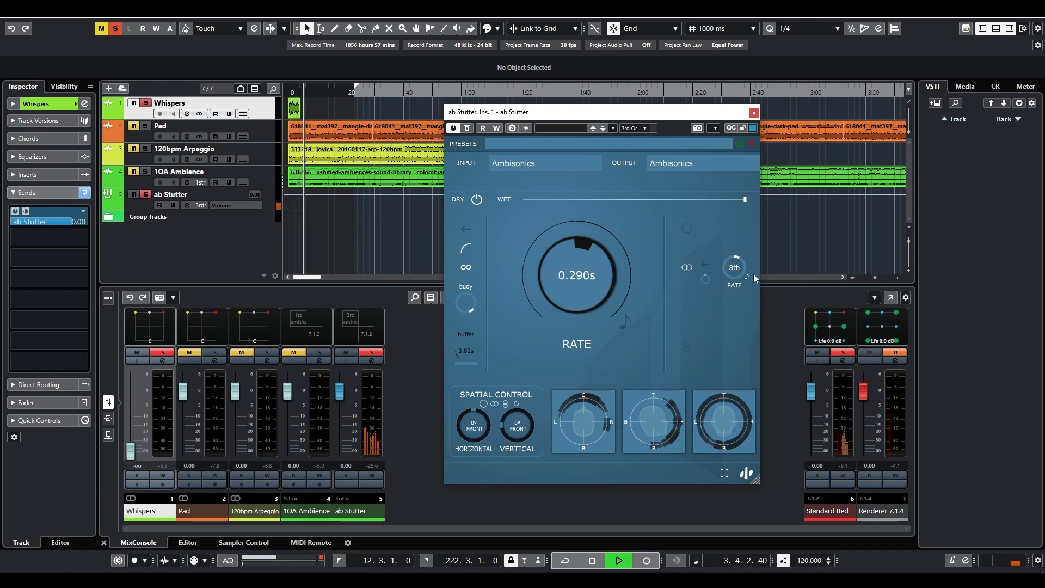
left_click(746, 277)
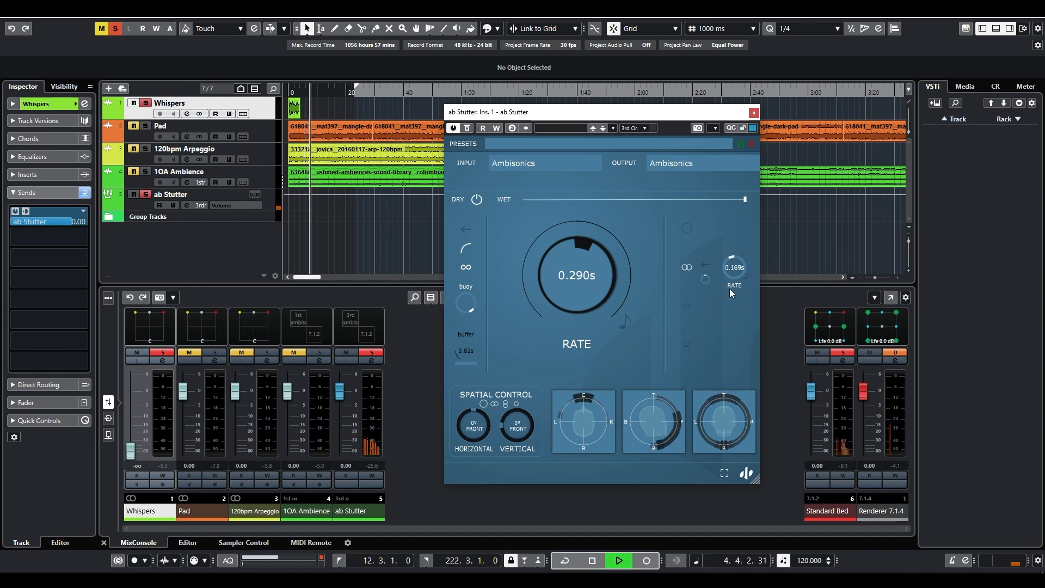
left_click_drag(705, 279, 707, 243)
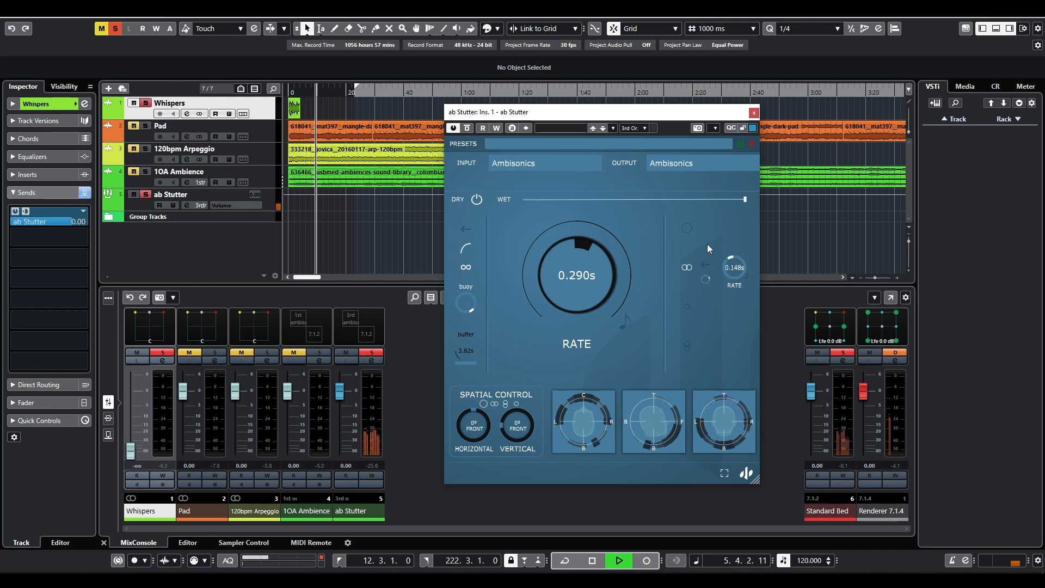
- Give the small single-circle plane its own stutter with an unsynced rate of 0.424 s
left_click(687, 306)
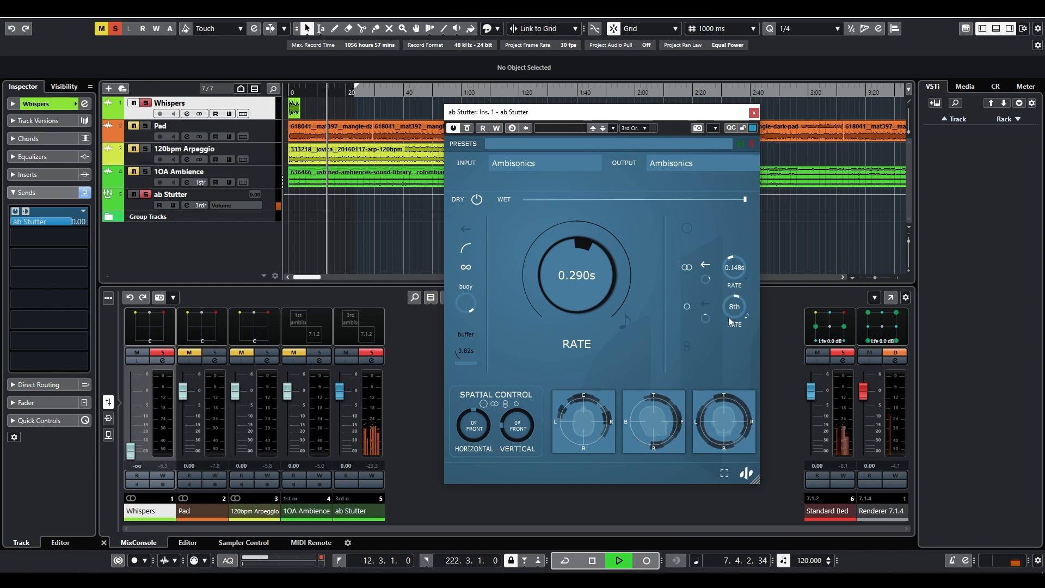
left_click(747, 316)
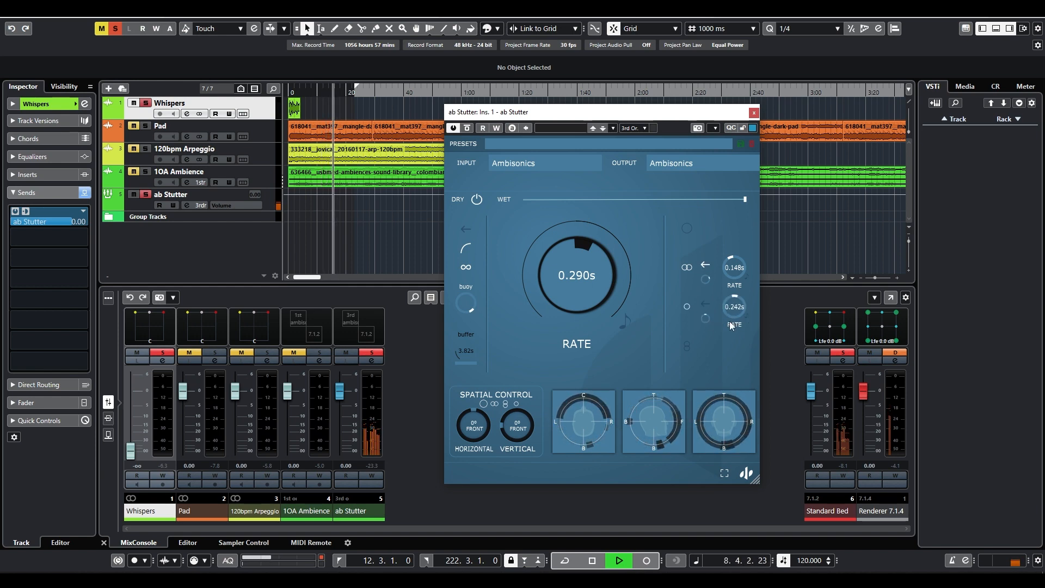
left_click_drag(733, 314, 733, 307)
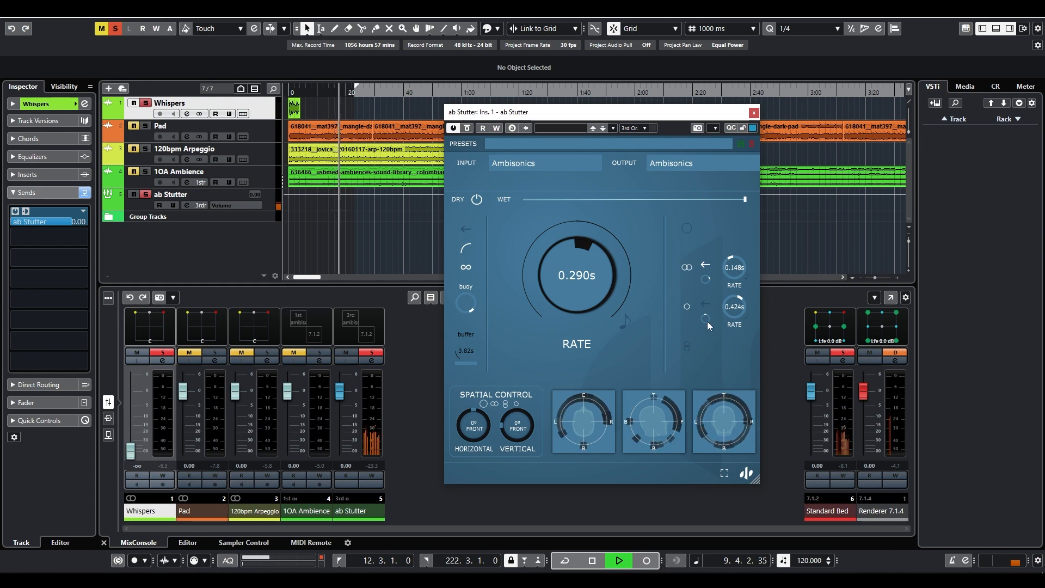
- Give the vertical double-circle plane its own reversed stutter with an unsynced rate of 0.205 s
left_click(686, 347)
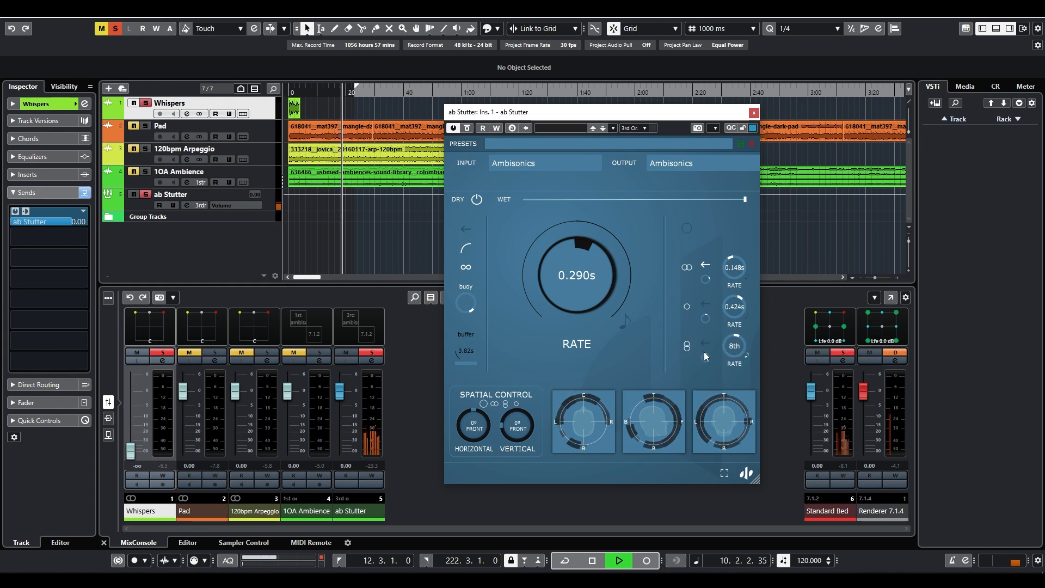
left_click_drag(733, 355, 735, 364)
left_click(748, 356)
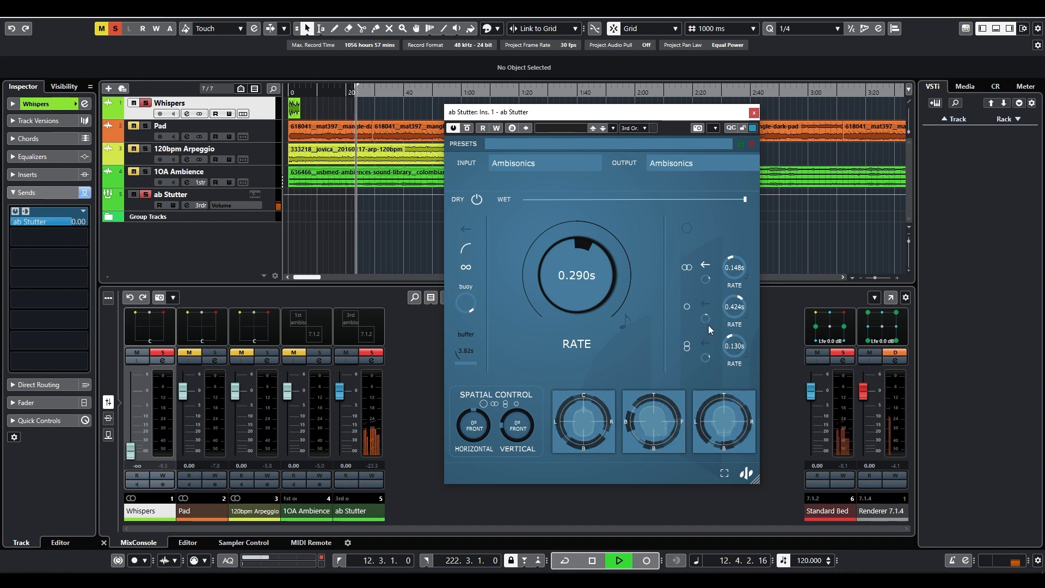
left_click(706, 344)
left_click_drag(730, 354, 731, 346)
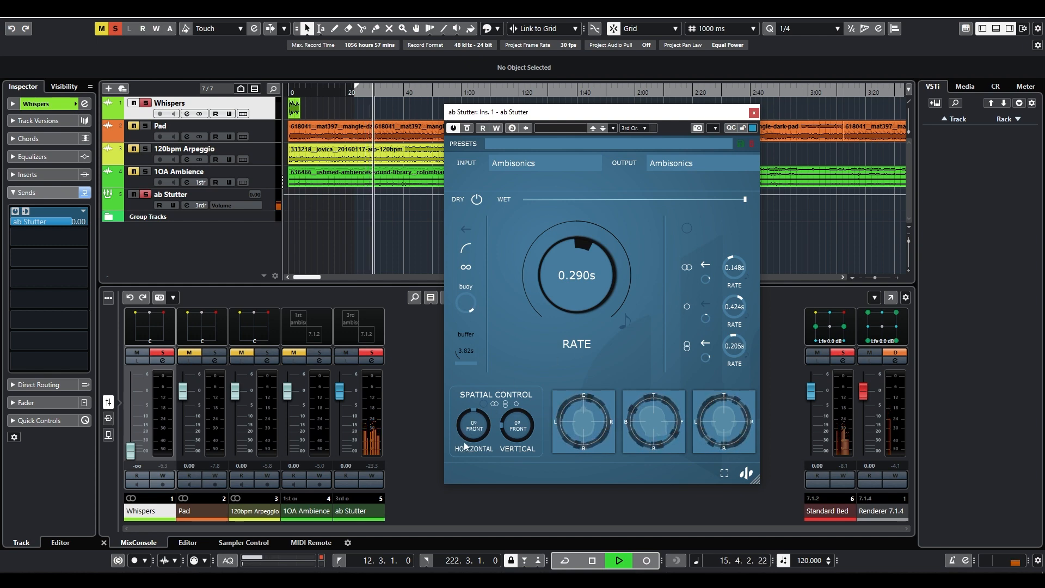
- Try rotating the stutter field horizontally to about -76° left, reset the rotation to 0° front and stop playback
left_click_drag(464, 442, 484, 459)
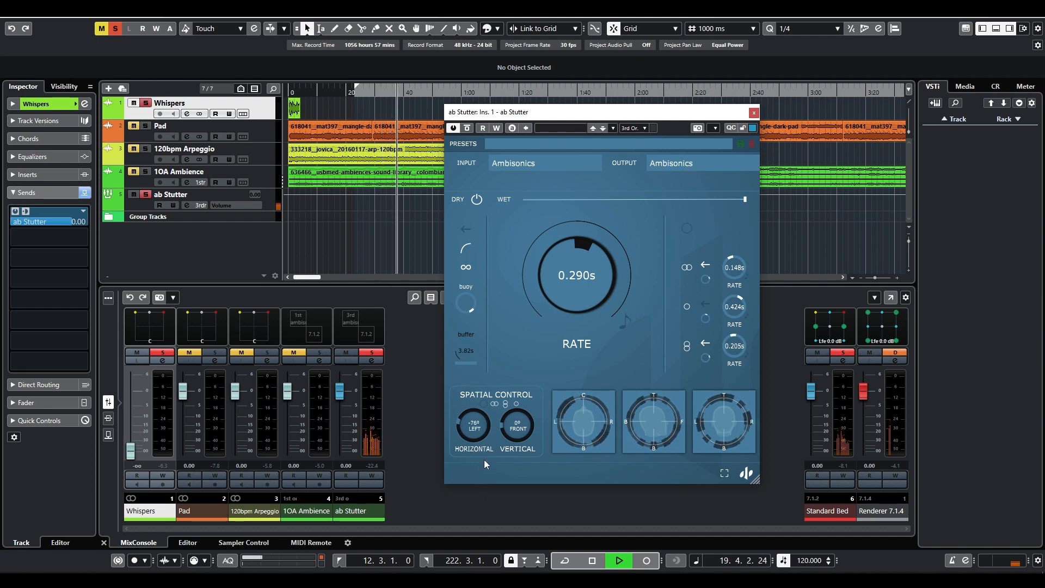
double_click(476, 440)
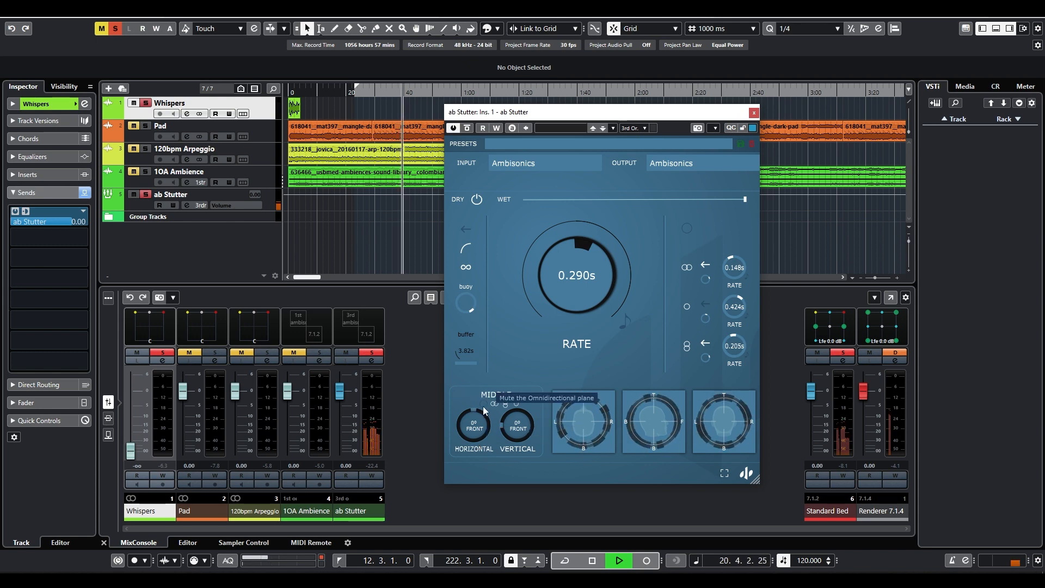
key("space")
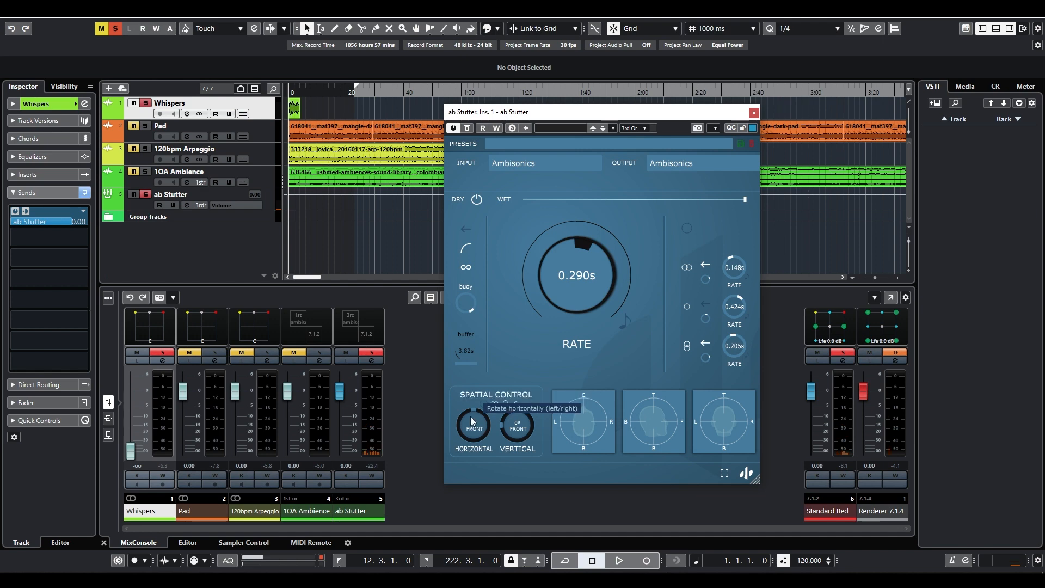
- Add the selected Whispers track as an object in ADM Authoring for Dolby Atmos and close the authoring window
left_click(65, 13)
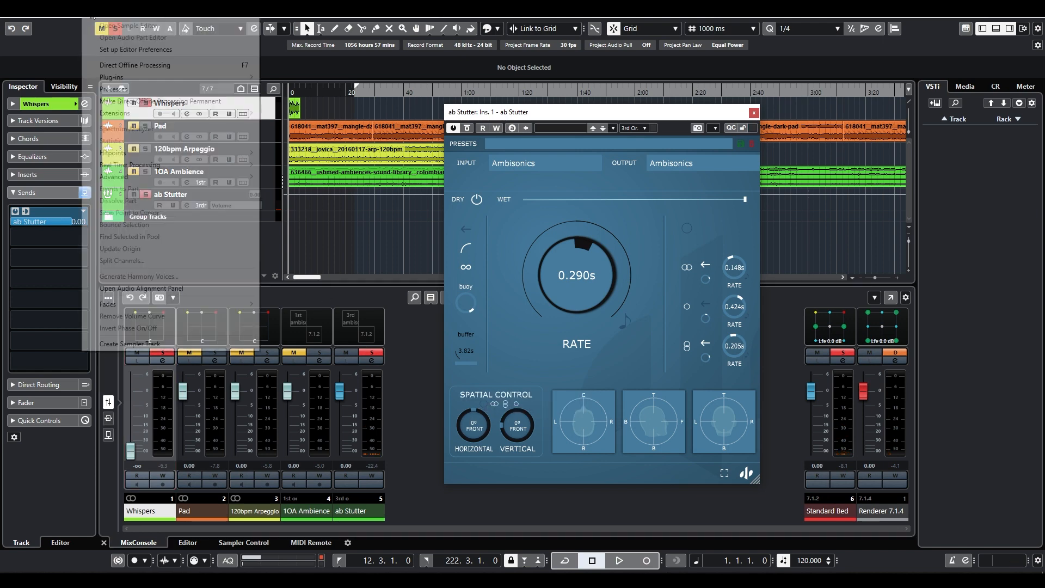
left_click(87, 150)
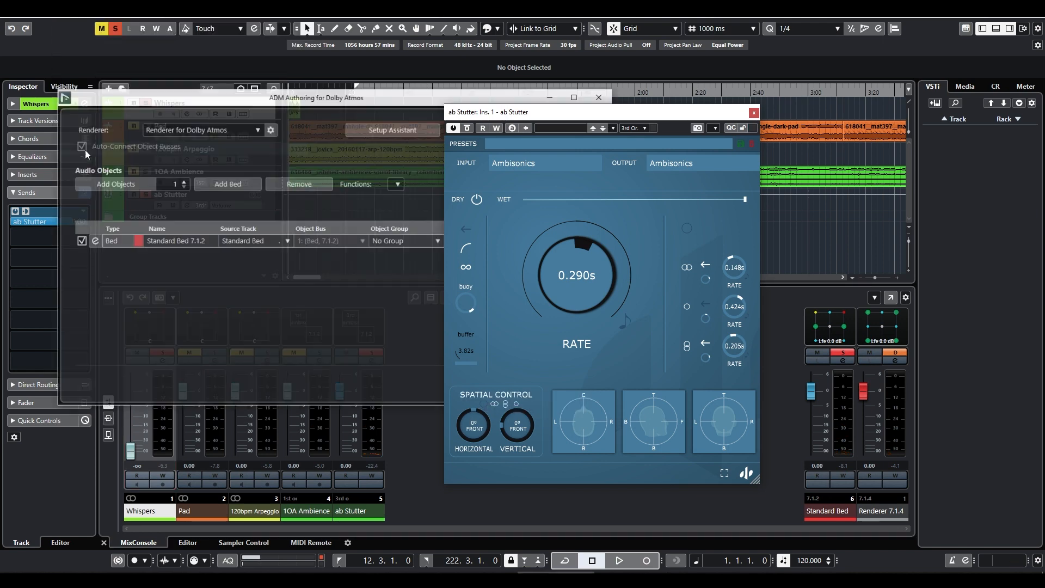
left_click_drag(492, 112, 597, 108)
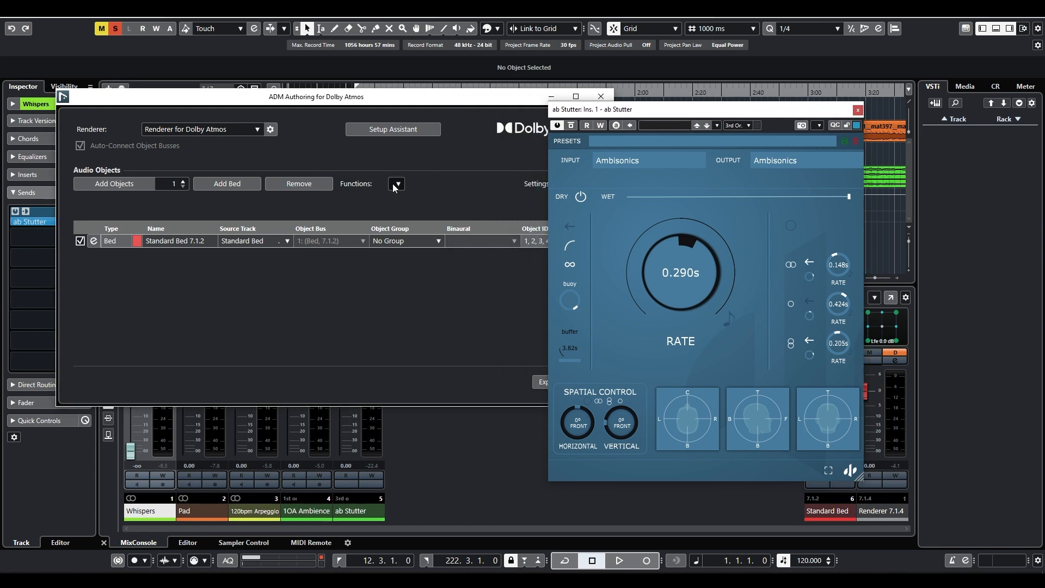
left_click(397, 184)
left_click(395, 199)
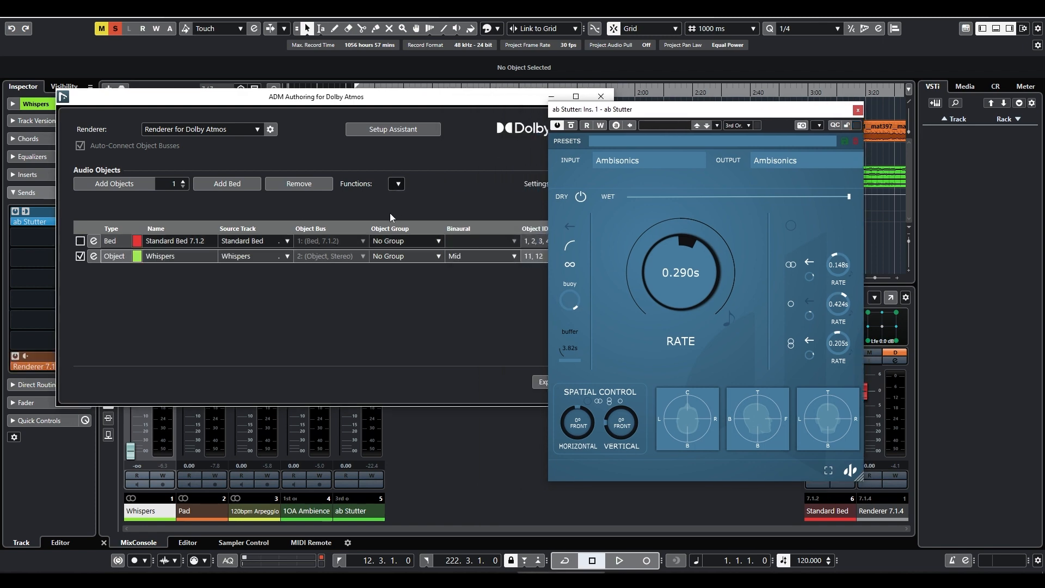
left_click(601, 97)
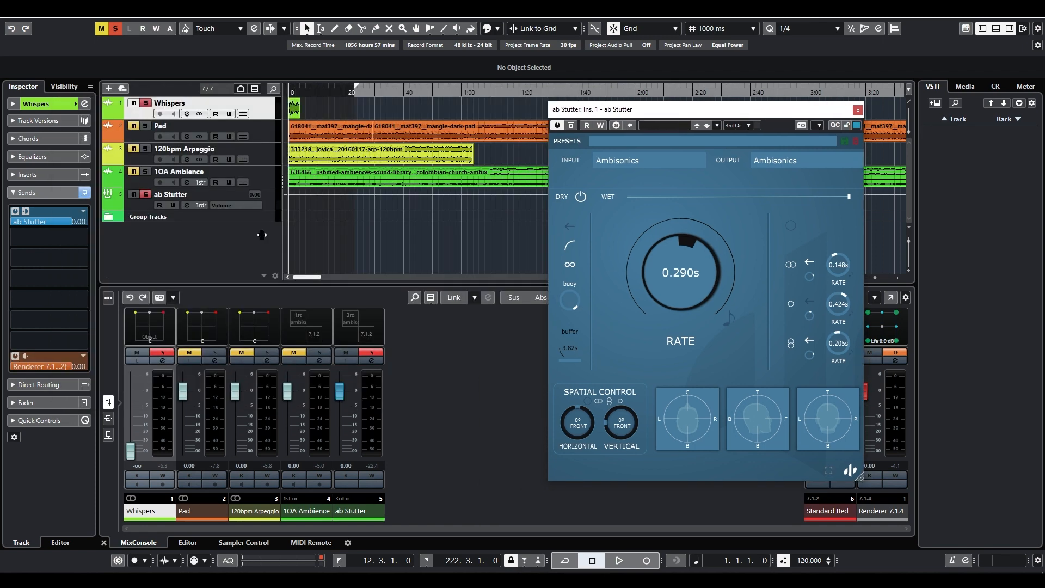
- Lock the Whispers channel in the mixer's left zone and move the ab Stutter window aside
left_click(64, 87)
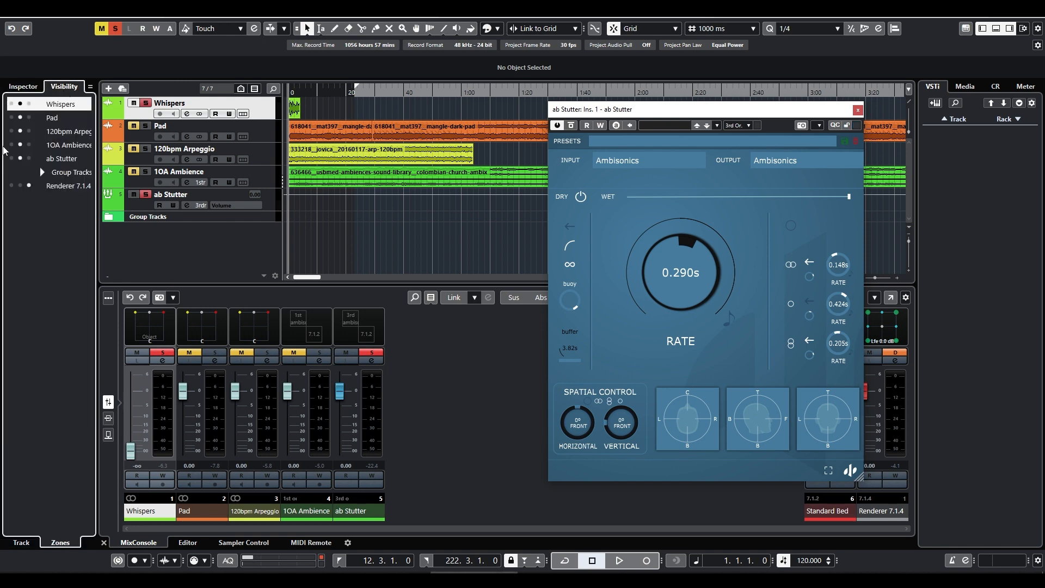
left_click(11, 104)
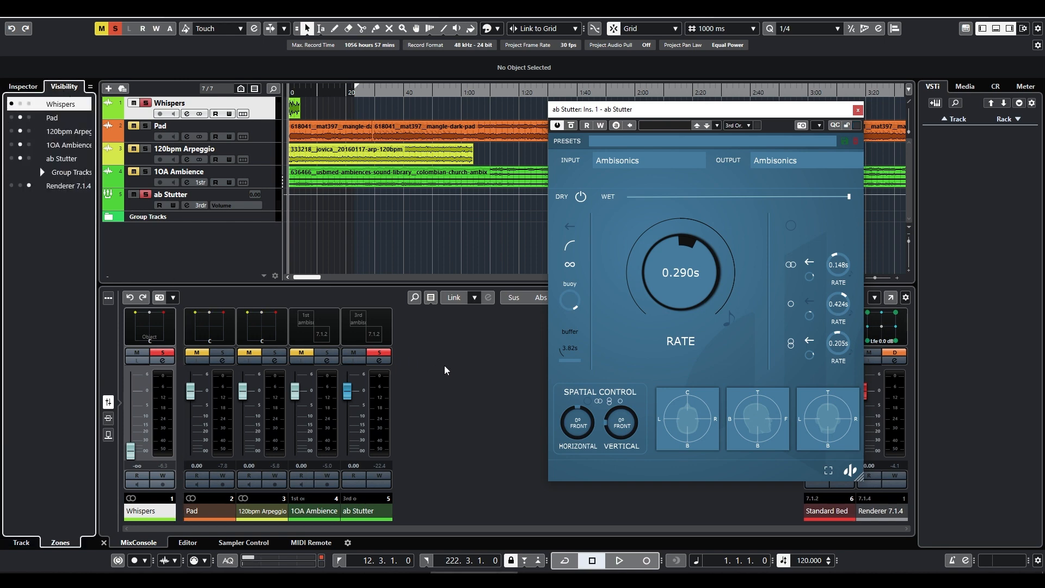
left_click_drag(618, 111, 543, 118)
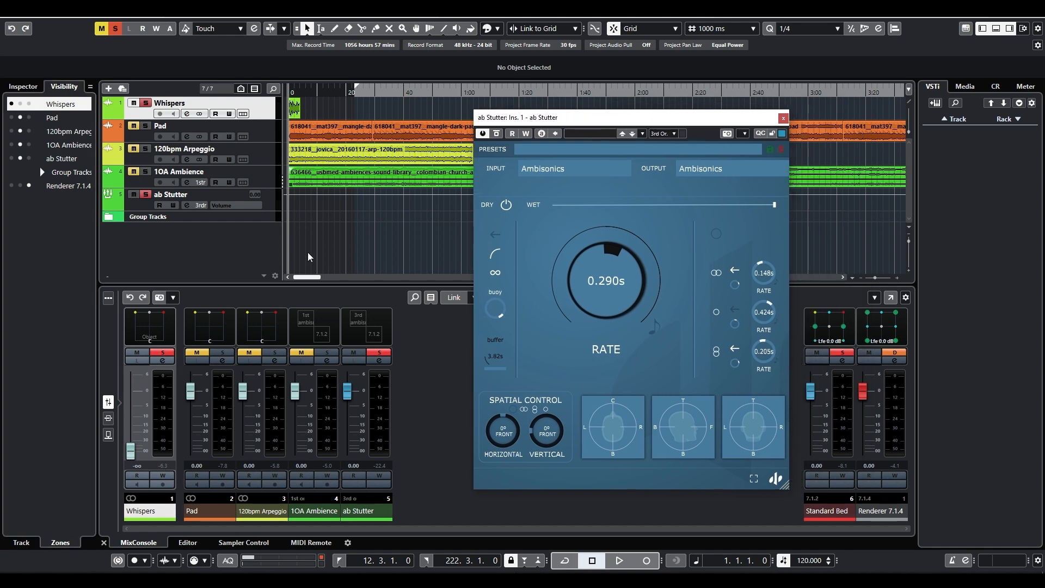
- Open the Whispers object's VST MultiPanner clear of its mixer channel and reset the Whispers fader to 0.00 dB
double_click(166, 327)
left_click_drag(479, 207, 205, 53)
left_click(72, 105)
left_click_drag(603, 119, 702, 71)
left_click_drag(417, 55, 631, 50)
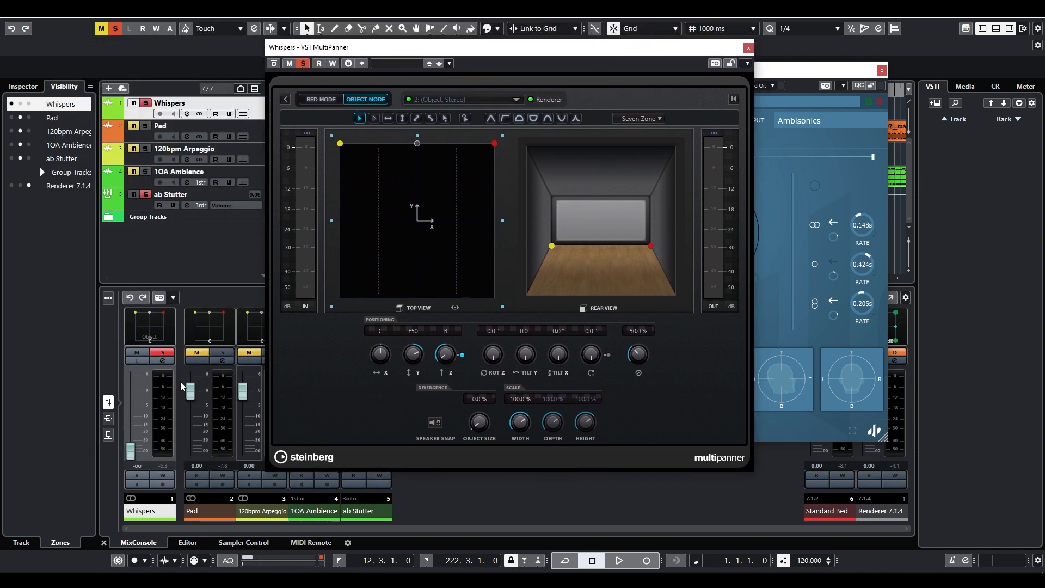
left_click(133, 449, "ctrl")
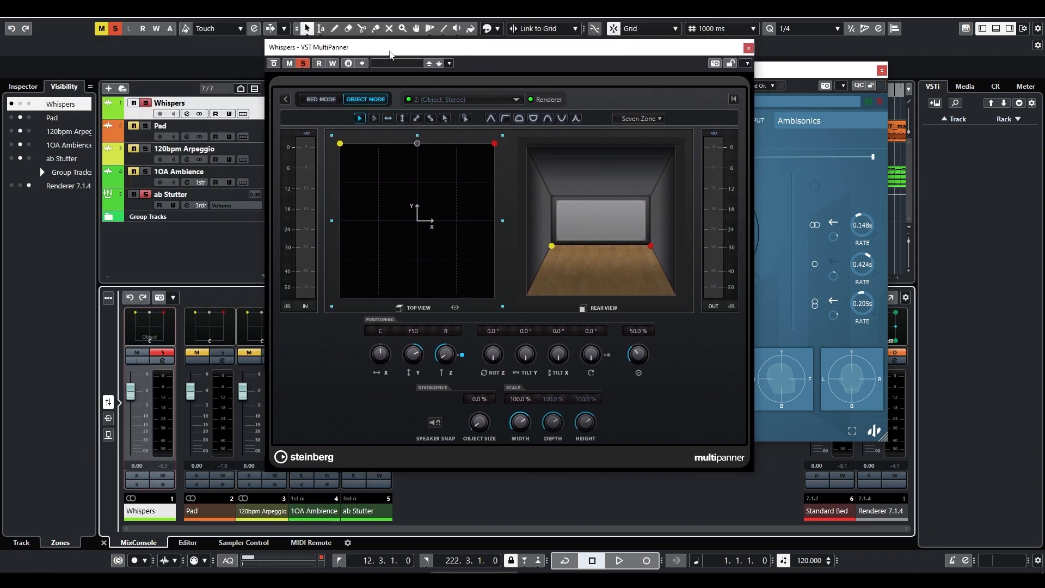
left_click_drag(390, 53, 505, 70)
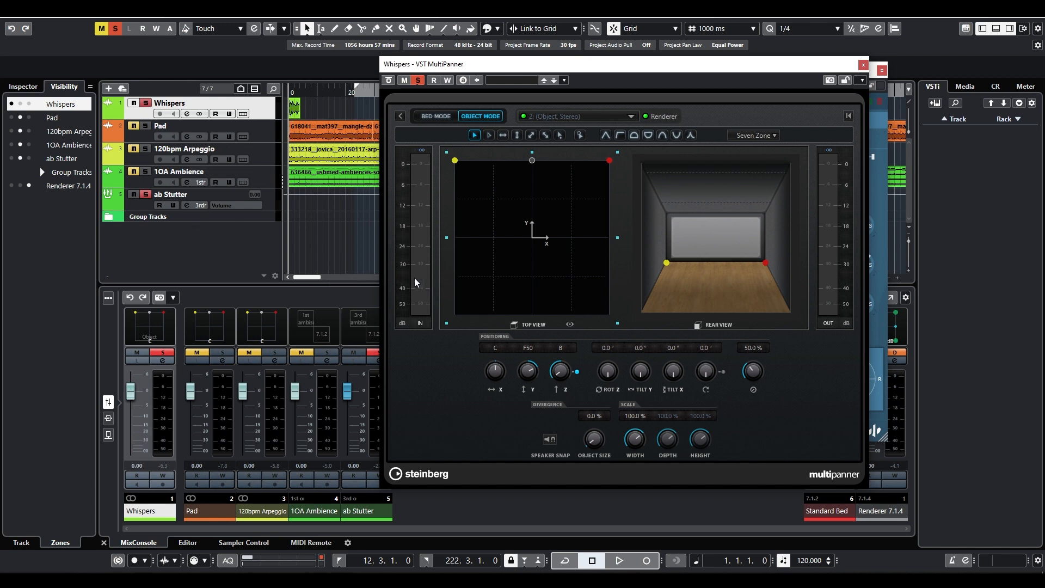
- Try rotating the Whispers object to 220.6° and shifting it to R12 during playback, stop, and reset its position and rotation
key("space")
left_click_drag(607, 371, 598, 410)
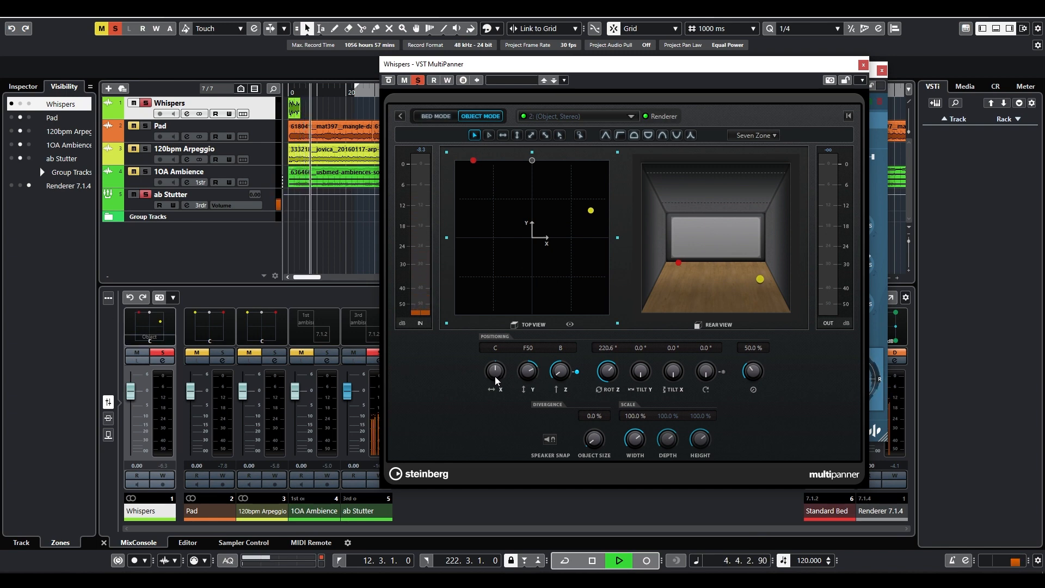
left_click_drag(496, 381, 490, 366)
key("space")
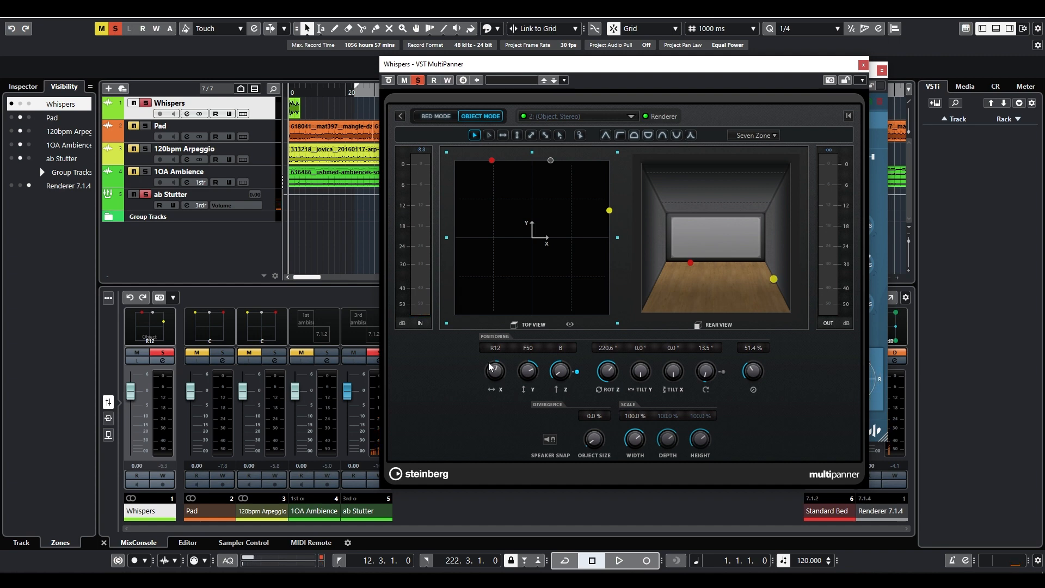
left_click(492, 367, "ctrl")
left_click(606, 375, "ctrl")
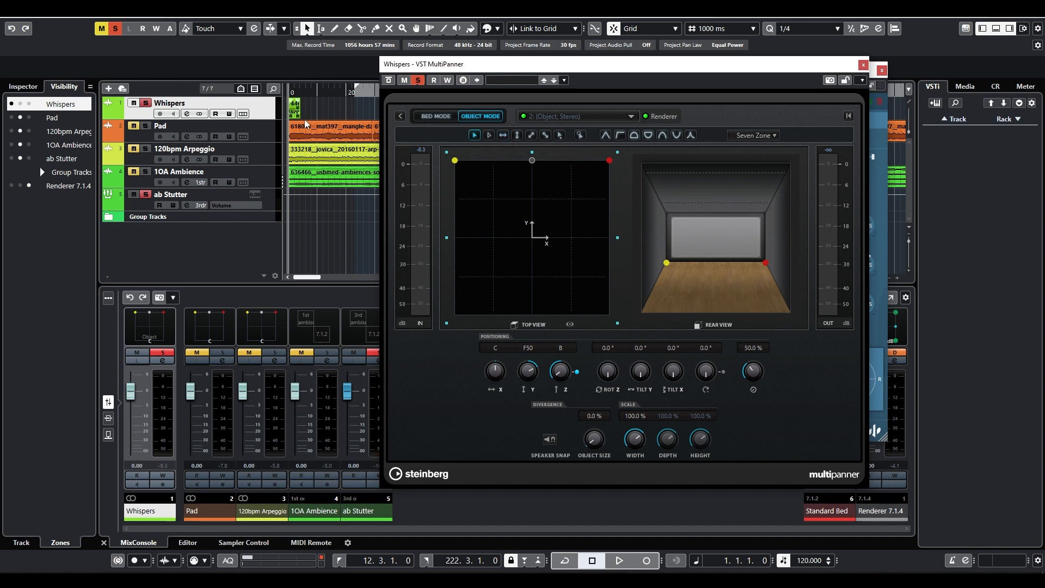
- Close the MultiPanner and ab Stutter windows and solo only the Pad track
left_click(863, 65)
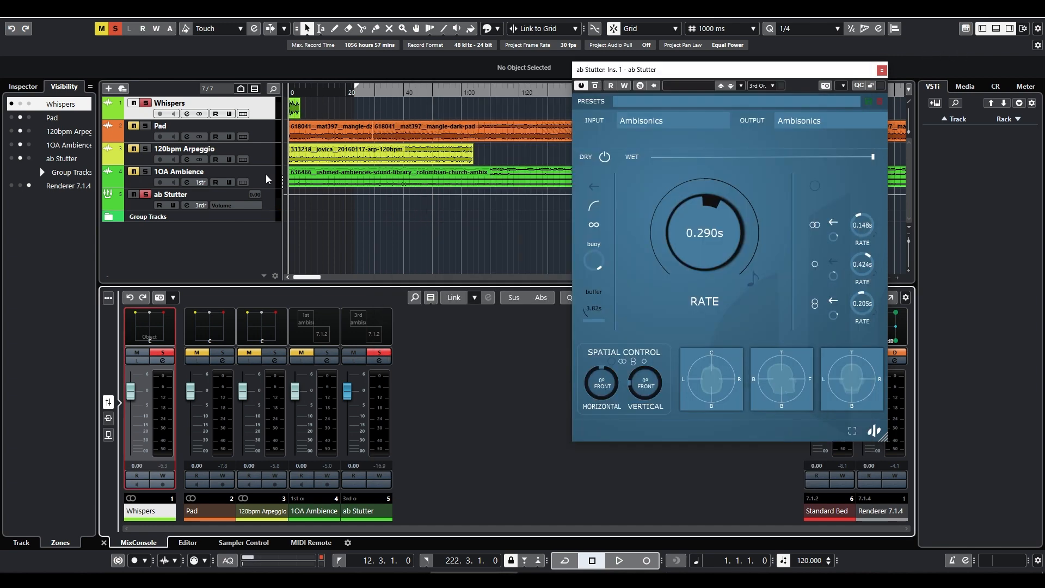
left_click(881, 70)
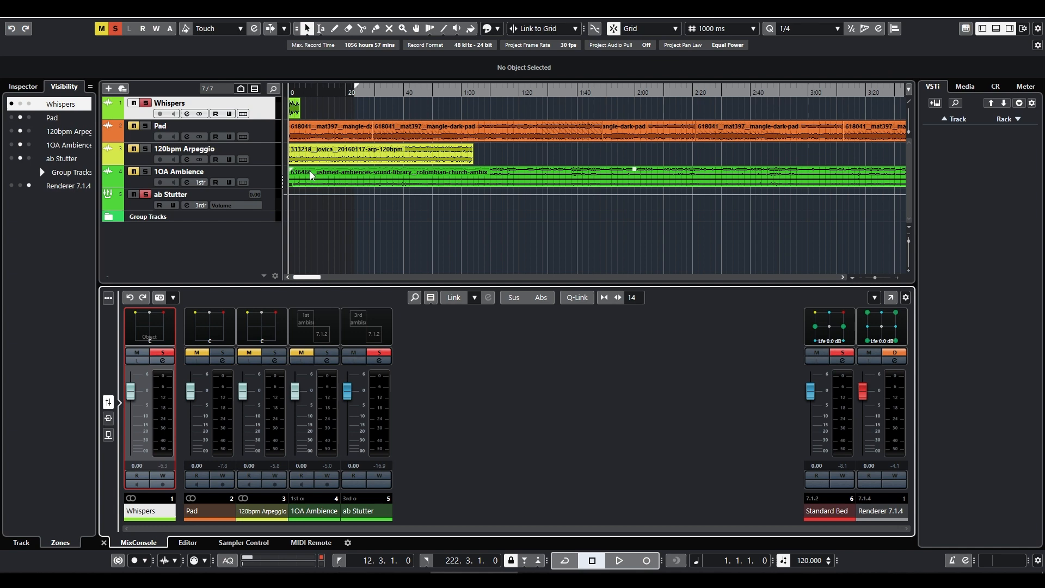
left_click(264, 139)
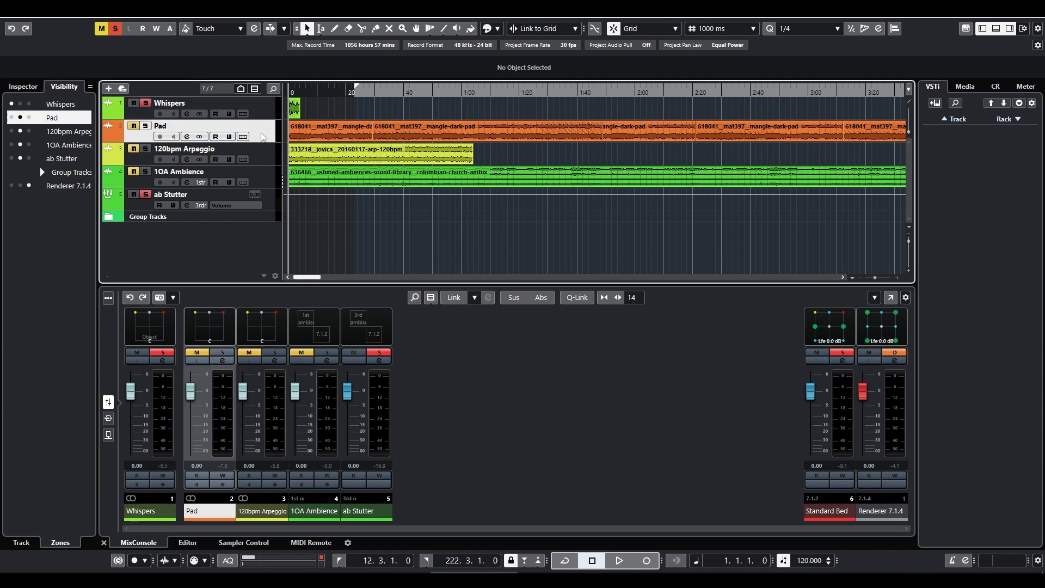
left_click(147, 125, "ctrl")
left_click(145, 124)
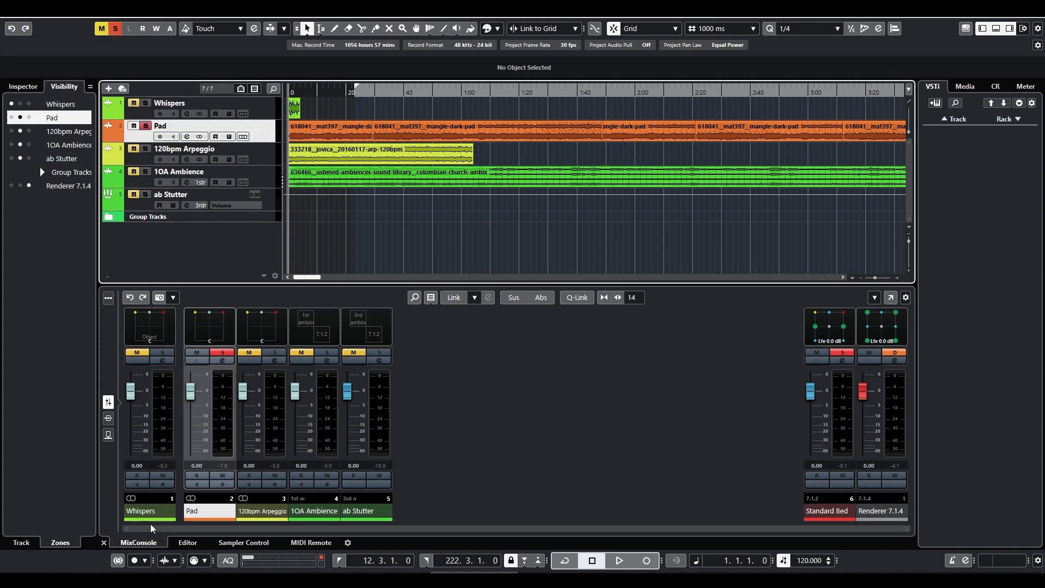
- Add a send from the Pad track to the ab Stutter group, as on the Whispers track
key("Up")
left_click(23, 86)
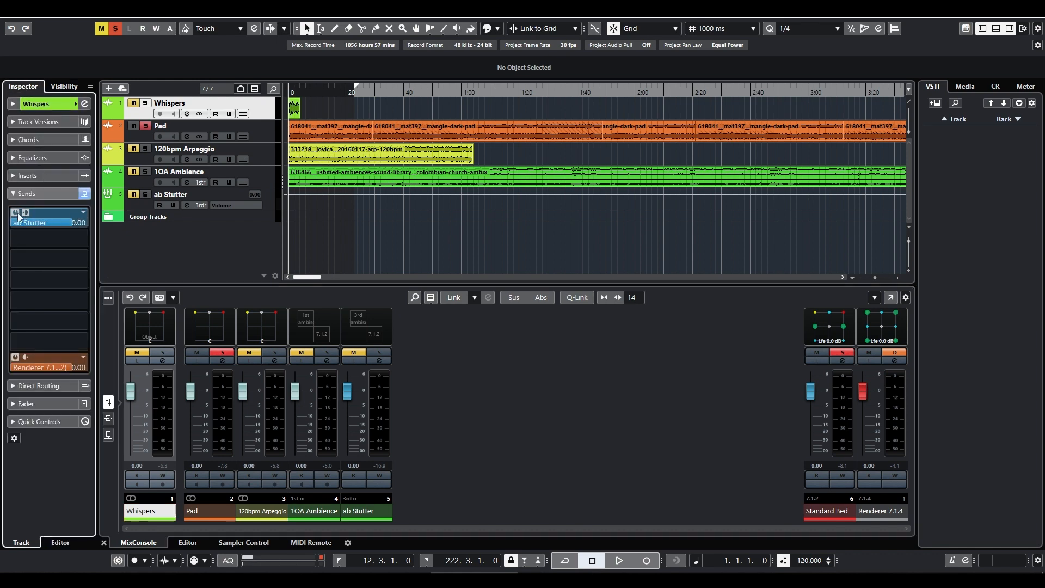
left_click(271, 137)
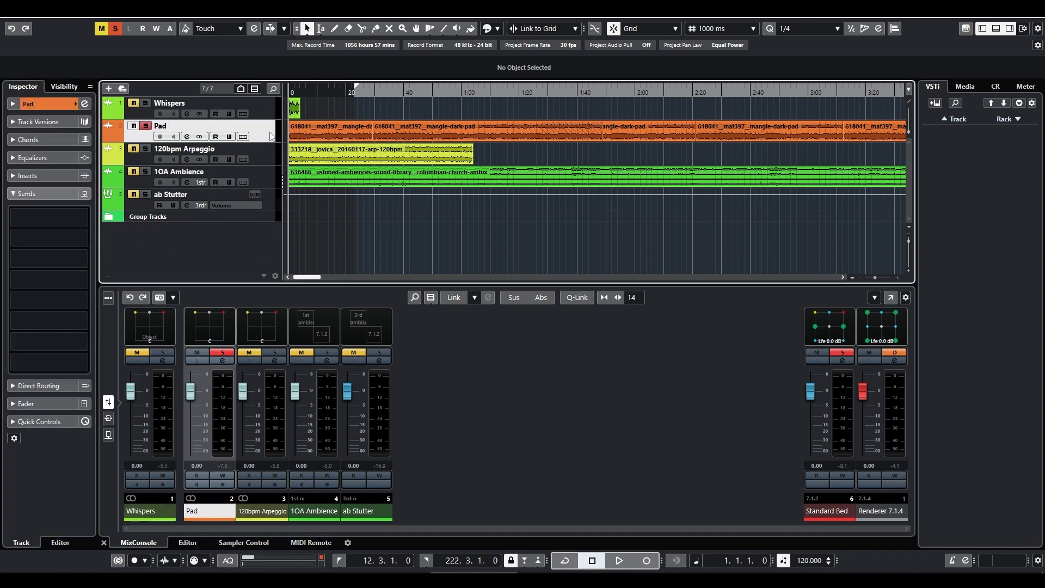
left_click(43, 219)
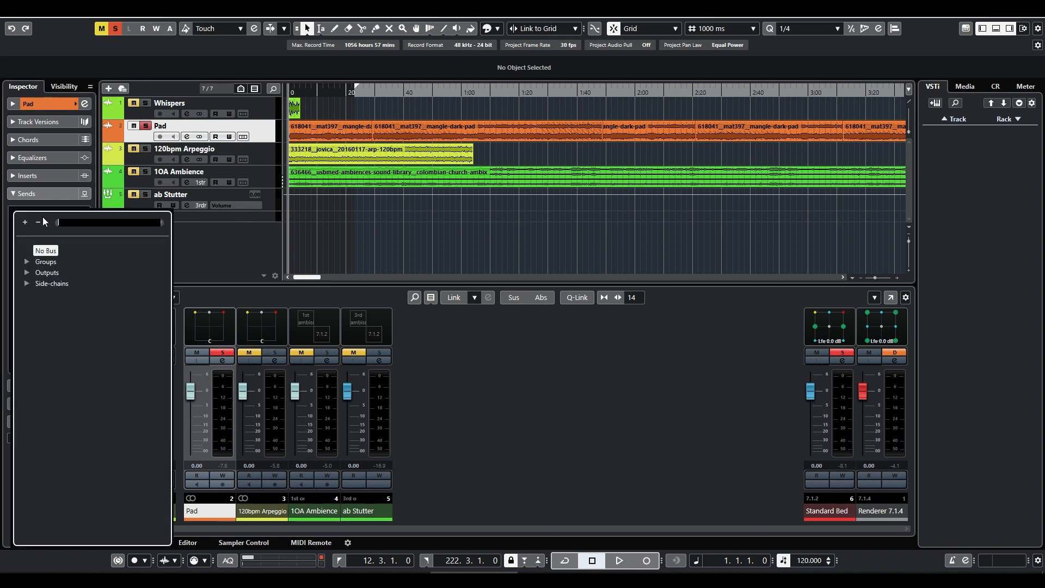
left_click(26, 261)
left_click(58, 284)
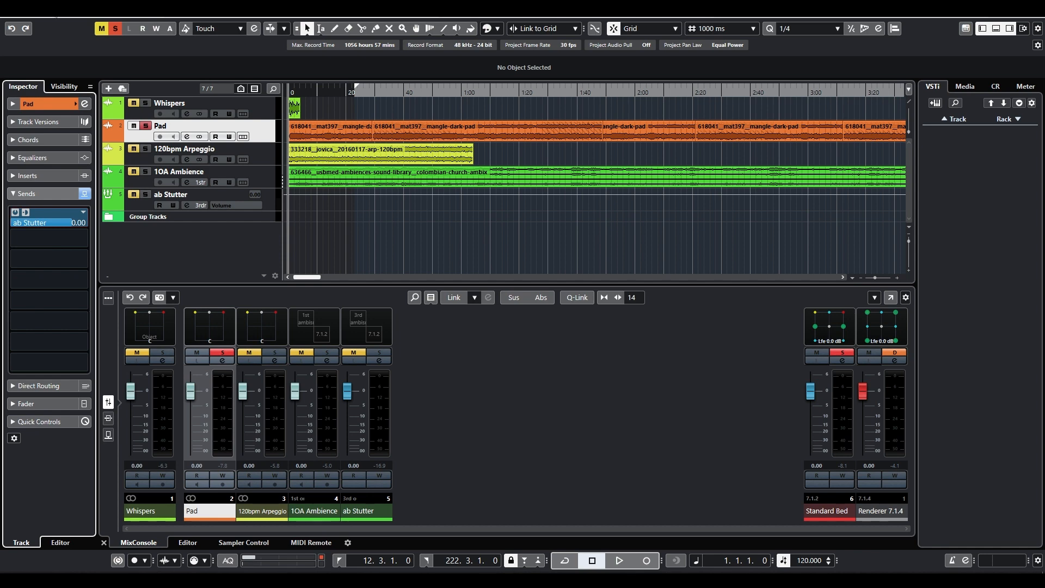
- Add the selected Pad track as an object in ADM Authoring for Dolby Atmos and close the authoring window
left_click(62, 12)
left_click(131, 149)
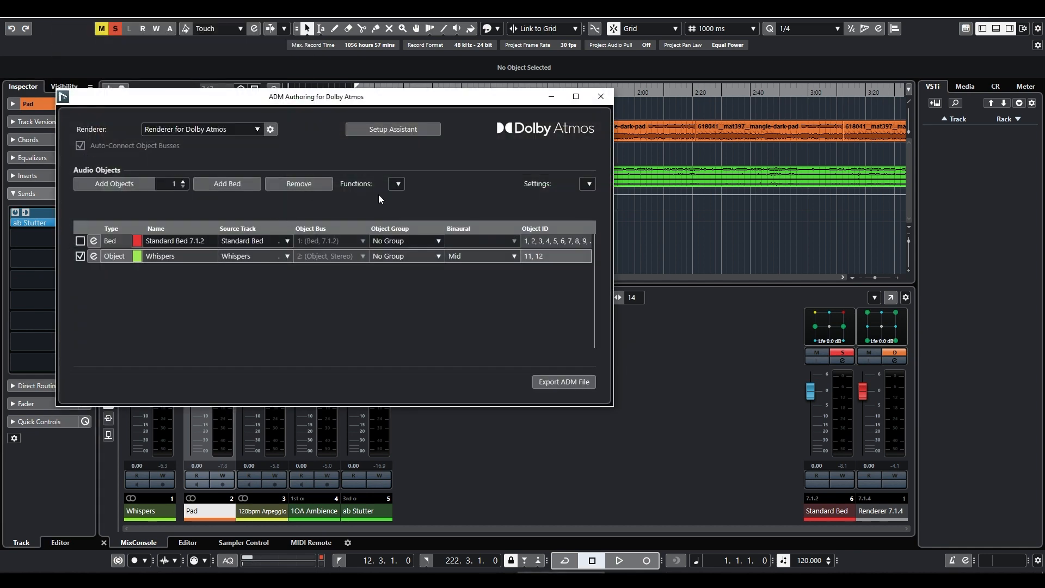
left_click(396, 184)
left_click(398, 200)
left_click(600, 97)
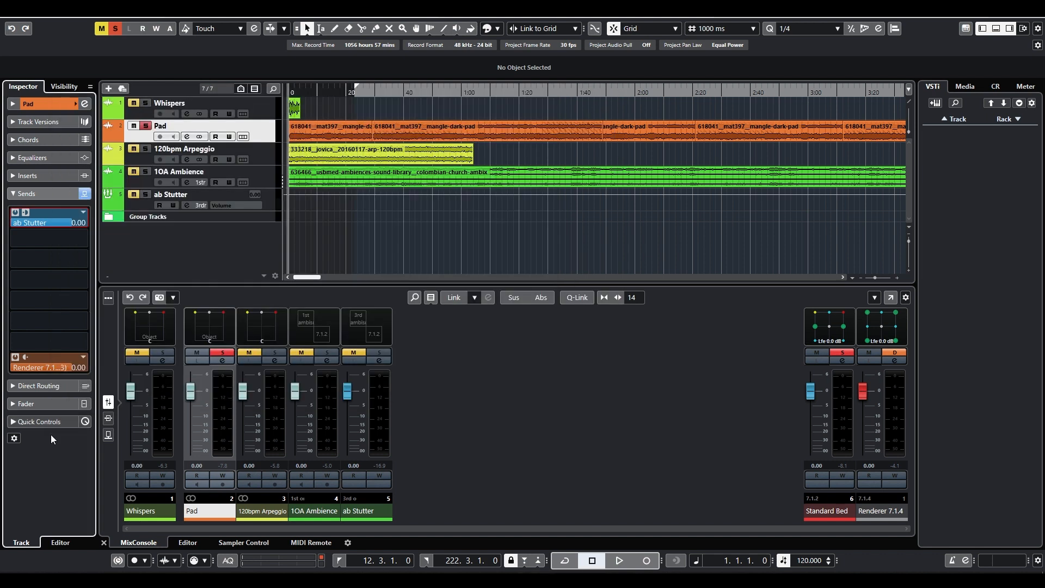
- Lock the Pad channel in the mixer's left zone and place its VST MultiPanner beside the Renderer for Dolby Atmos window
left_click(66, 88)
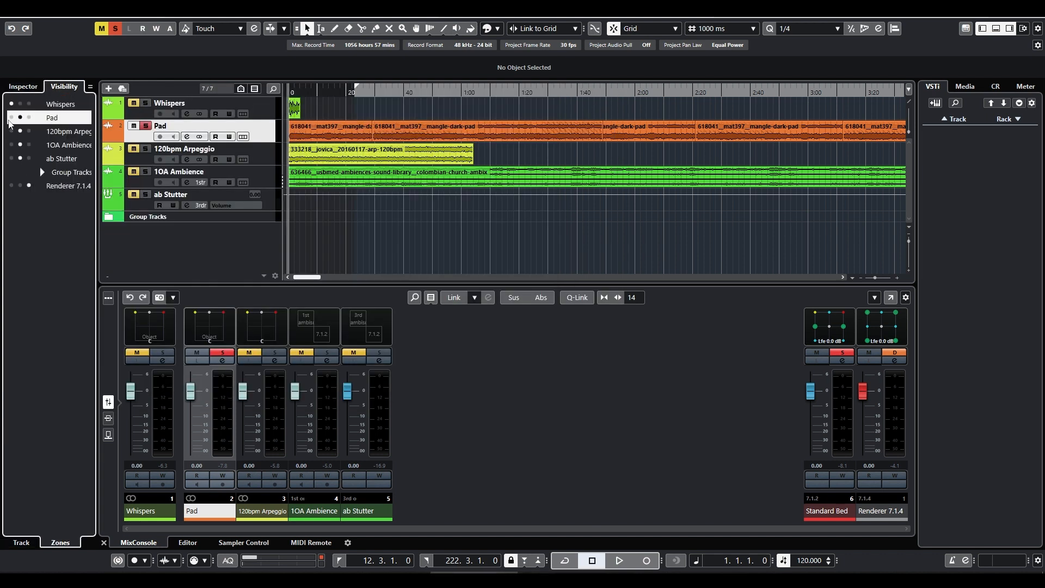
left_click(11, 117)
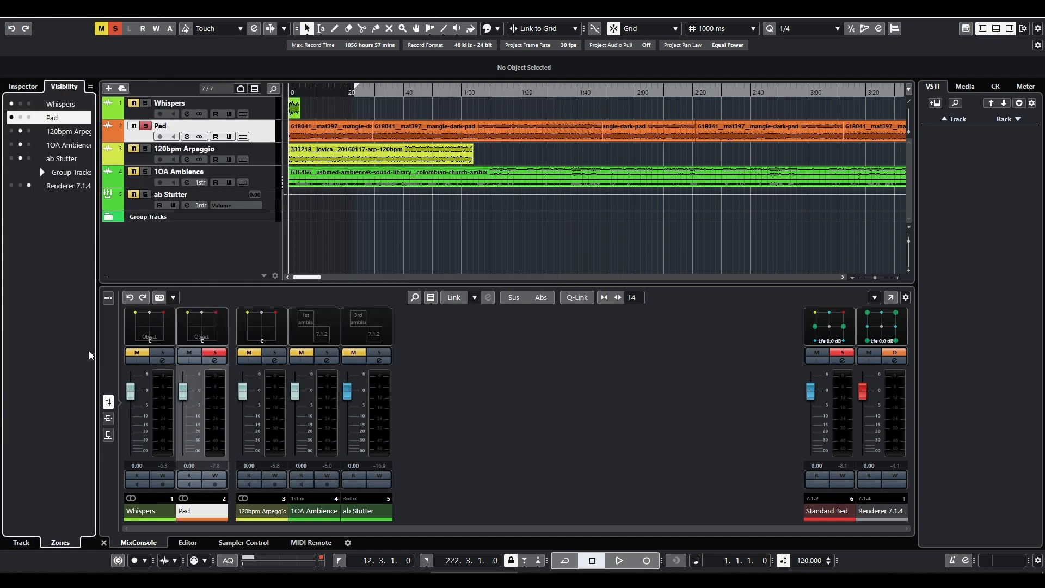
double_click(197, 333)
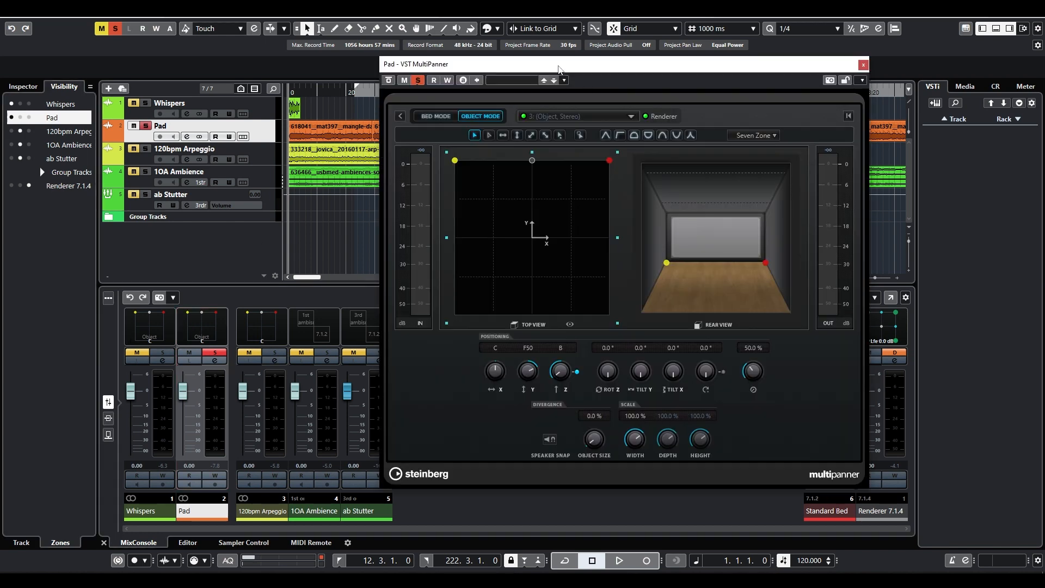
left_click_drag(558, 70, 573, 53)
left_click_drag(502, 44, 209, 54)
left_click_drag(0, 103, 782, 61)
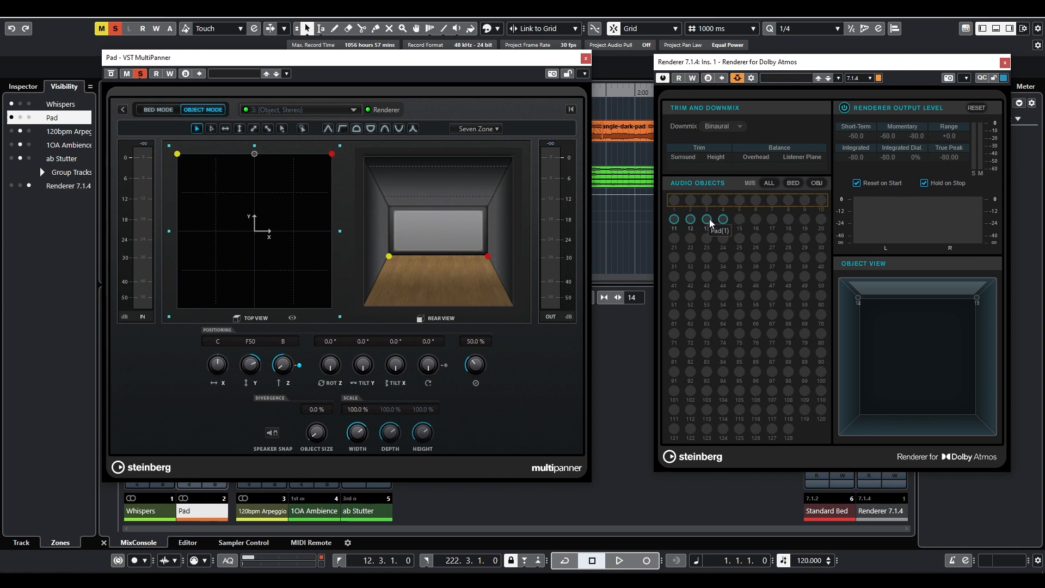
- Solo ab Stutter together with Pad and play briefly to check the Pad object and bed signals in the renderer
left_click_drag(310, 64, 595, 48)
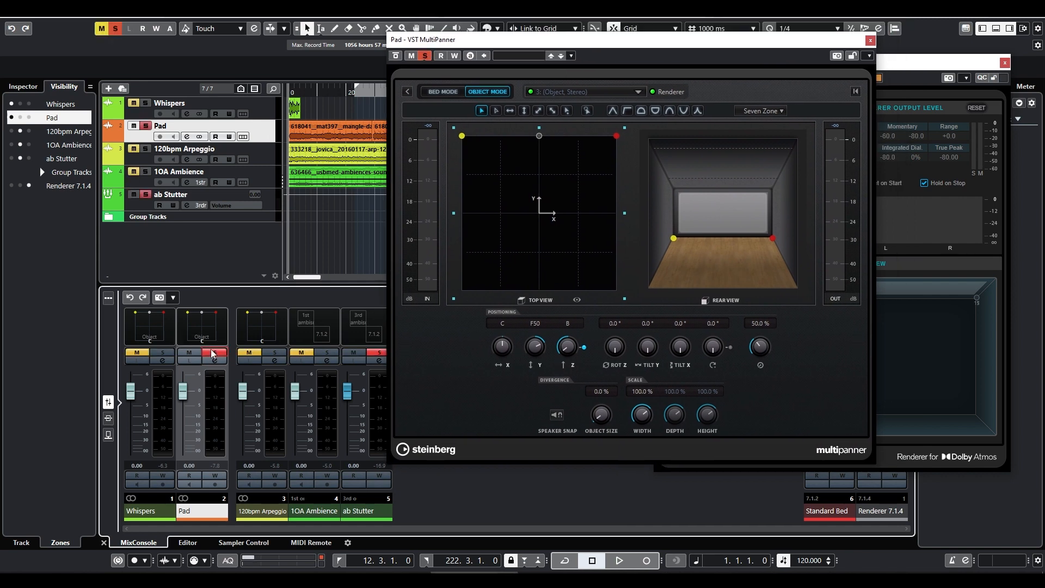
key("space")
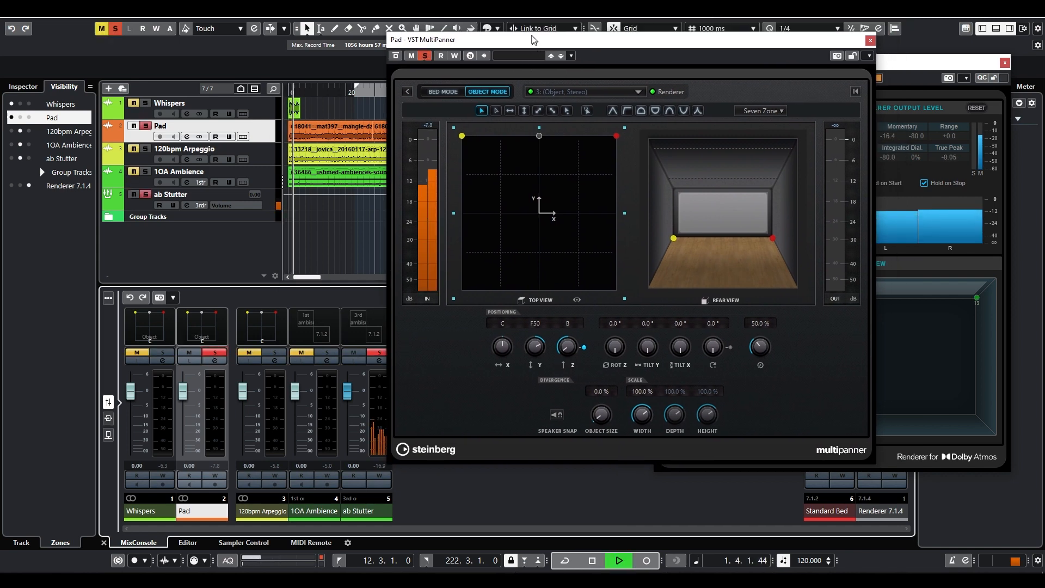
left_click_drag(532, 38, 249, 64)
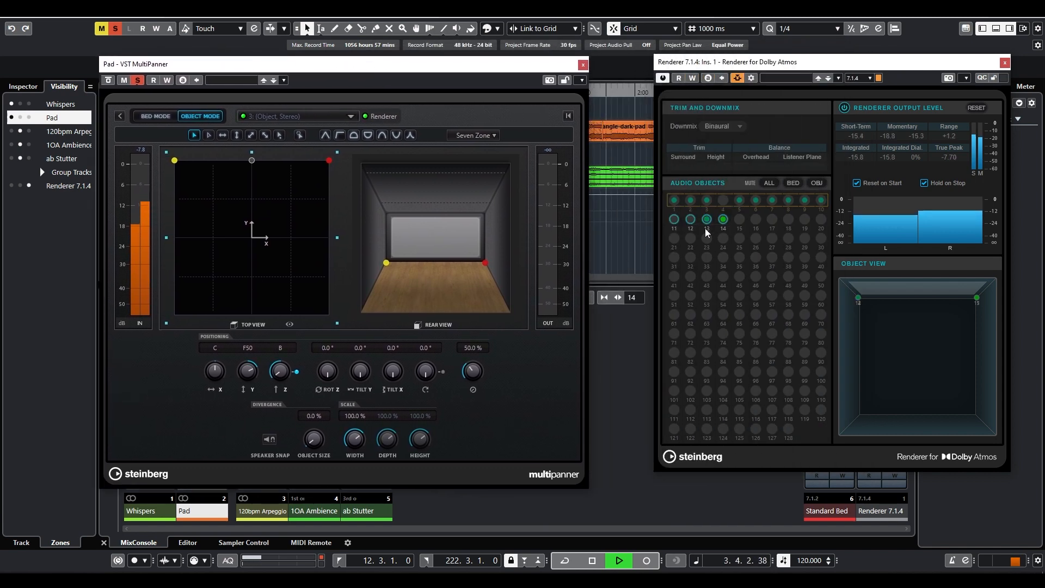
key("space")
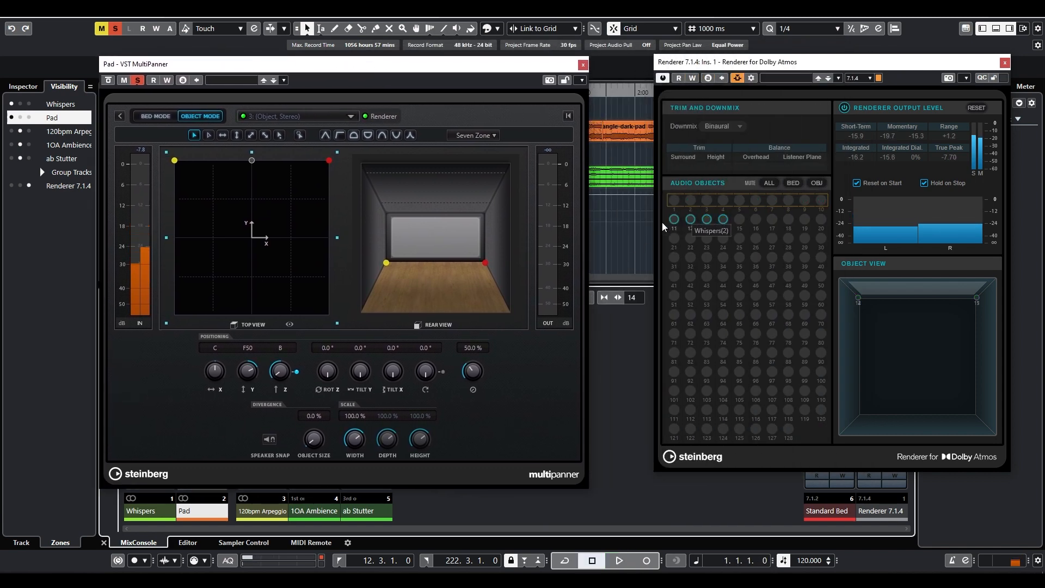
- Rearrange the Pad MultiPanner and Renderer for Dolby Atmos windows so the mixer channels are uncovered
left_click_drag(246, 73, 469, 49)
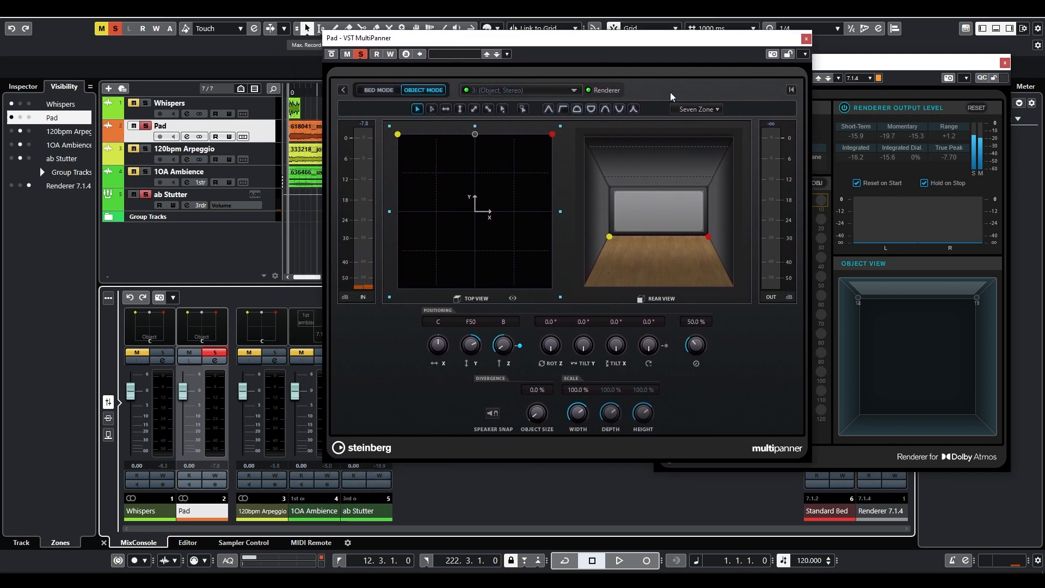
left_click_drag(813, 66, 843, 26)
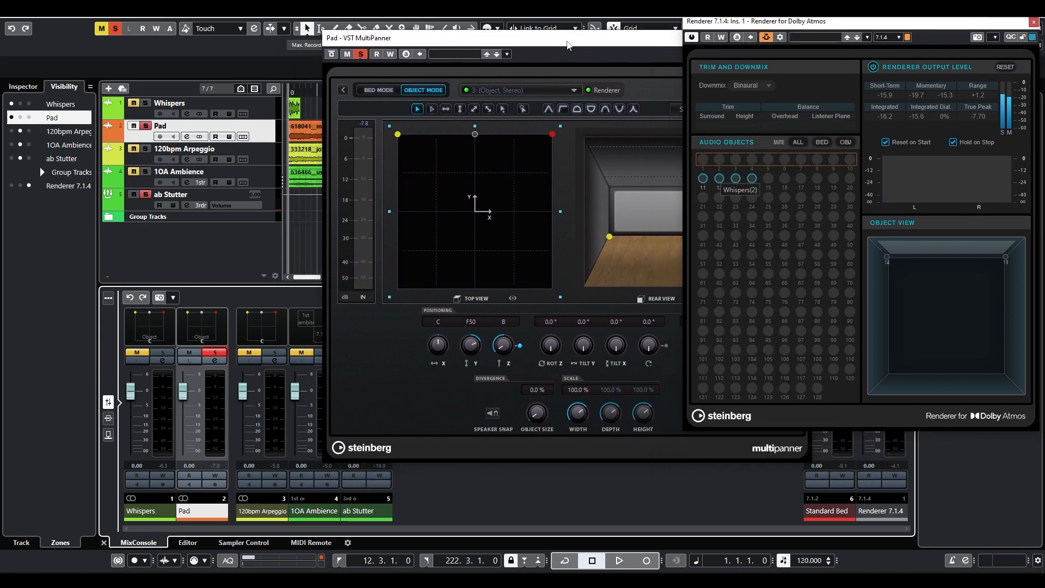
left_click_drag(568, 44, 699, 105)
left_click_drag(786, 24, 791, 20)
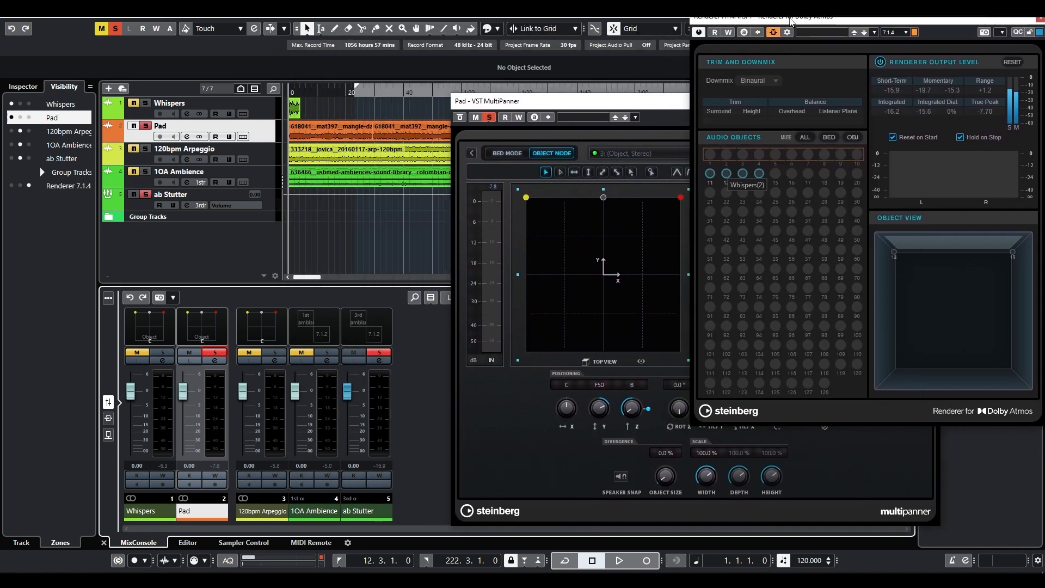
left_click_drag(521, 102, 552, 103)
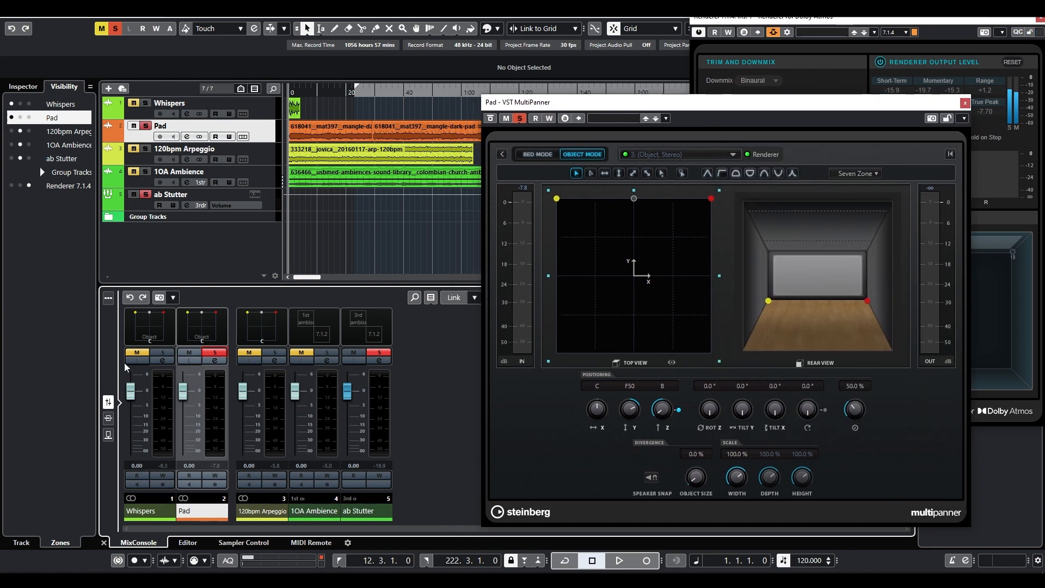
- Open the ab Stutter group's plug-in window in front of the panner and lower the Pad fader to -12.5 dB
left_click(358, 510)
left_click(31, 90)
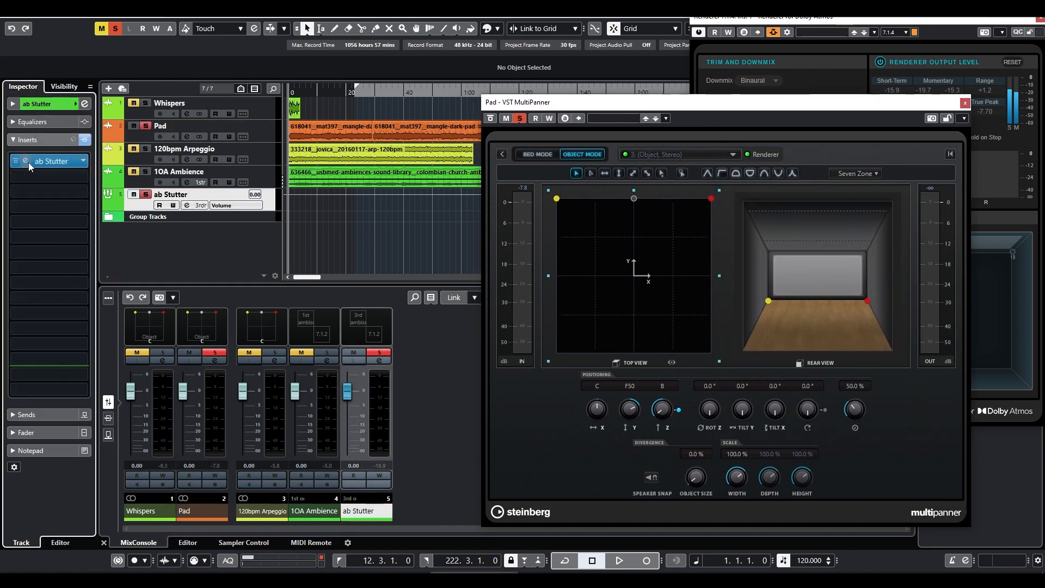
left_click(26, 160)
left_click_drag(683, 75, 170, 131)
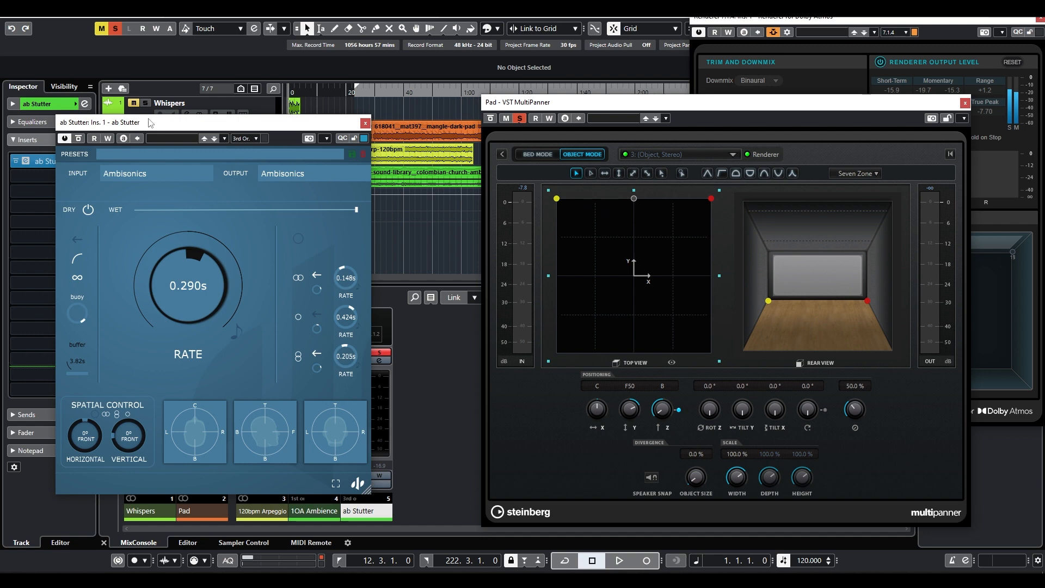
left_click_drag(150, 122, 431, 60)
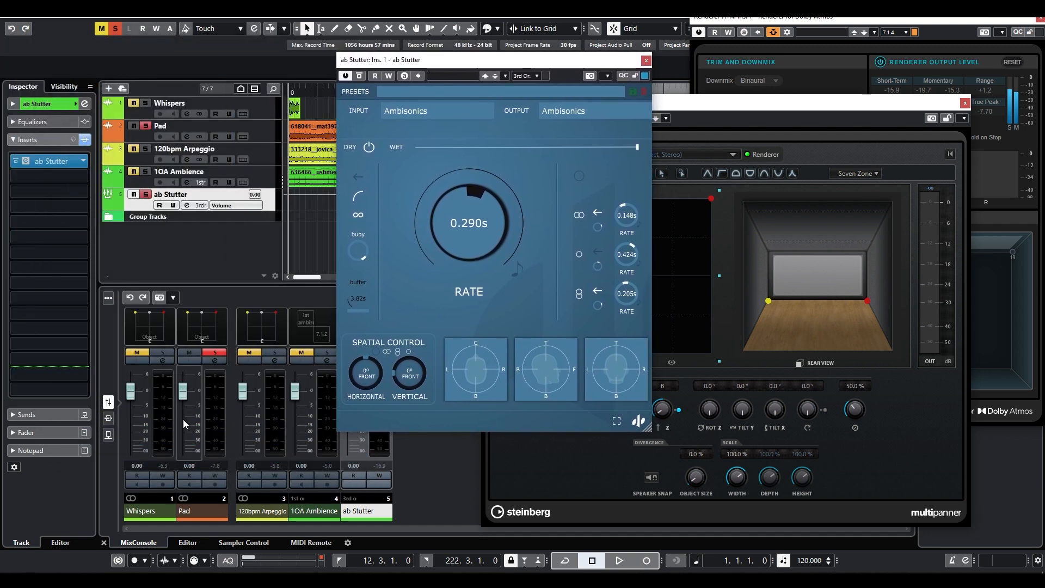
left_click_drag(186, 393, 184, 404)
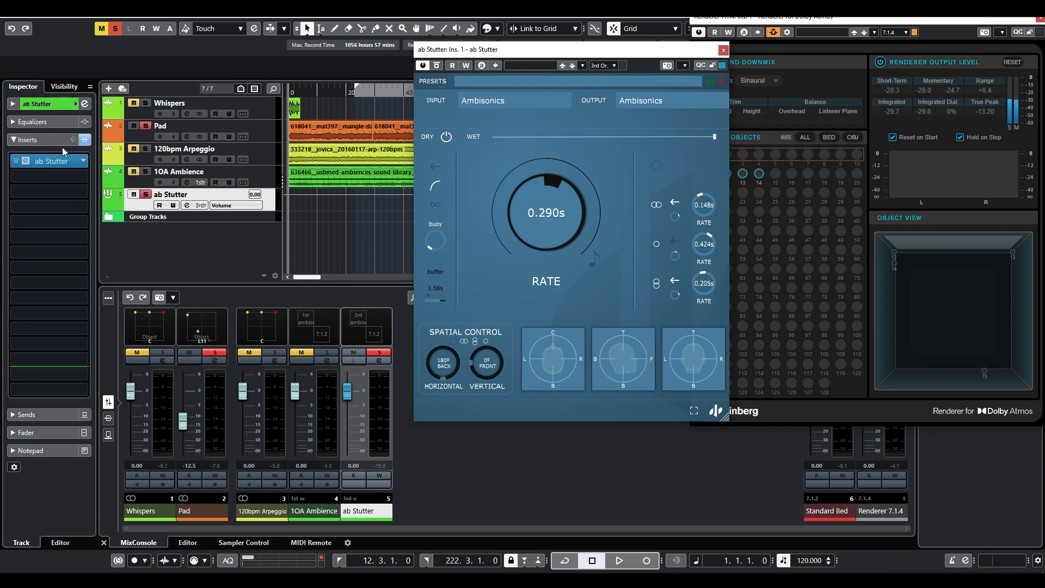
- Open the Pad MultiPanner, place the ab Stutter plug-in window beside it and start playback
double_click(188, 334)
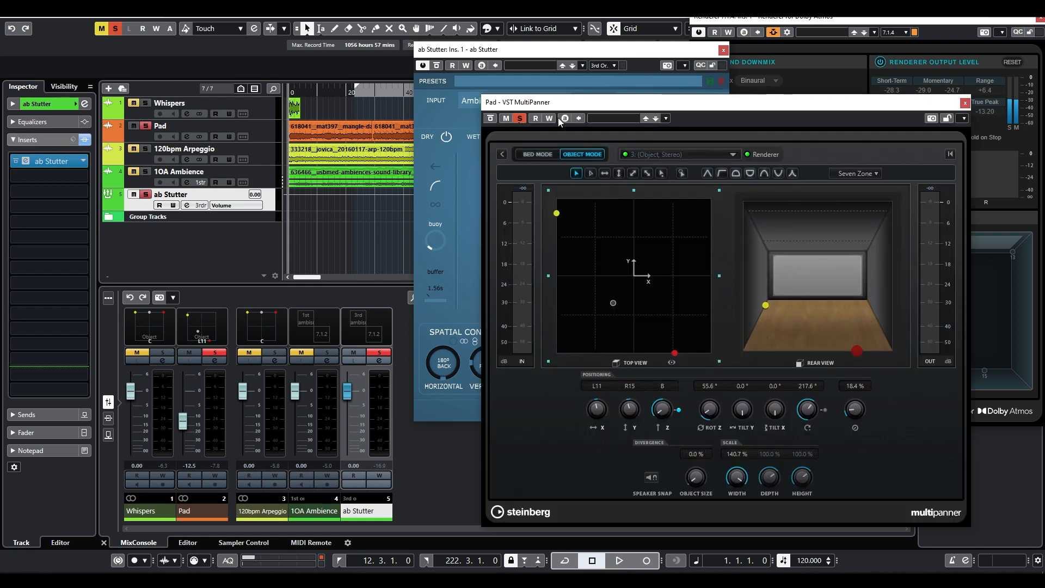
left_click_drag(532, 48, 237, 97)
key("space")
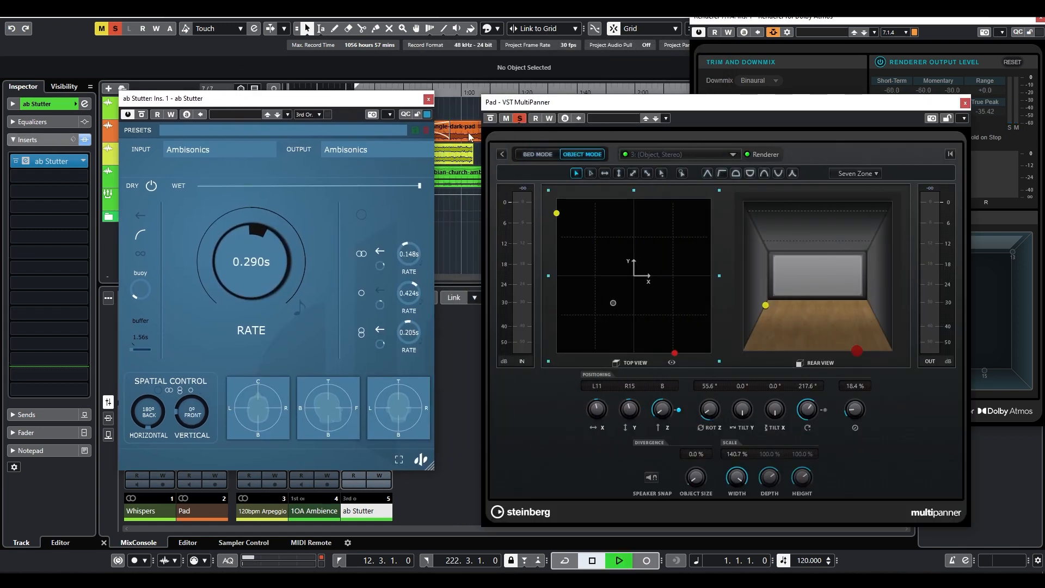
- While playing, rotate the Pad object to Z 158.2°, tilt Y 84.6° and tilt X 314.2°, orbit it, and reduce its width scale to 0%
left_click_drag(711, 417, 779, 430)
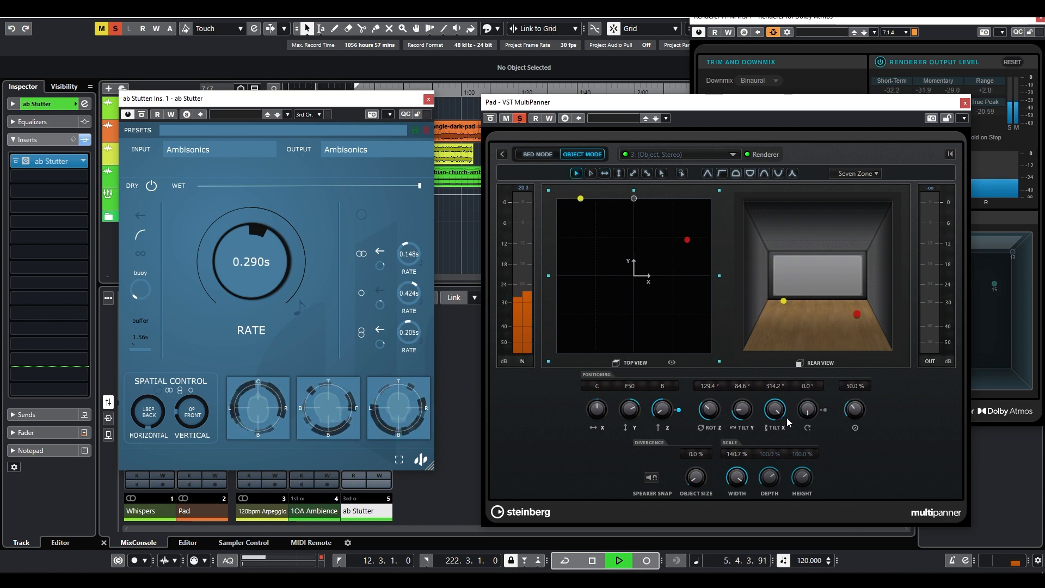
left_click_drag(805, 416, 821, 344)
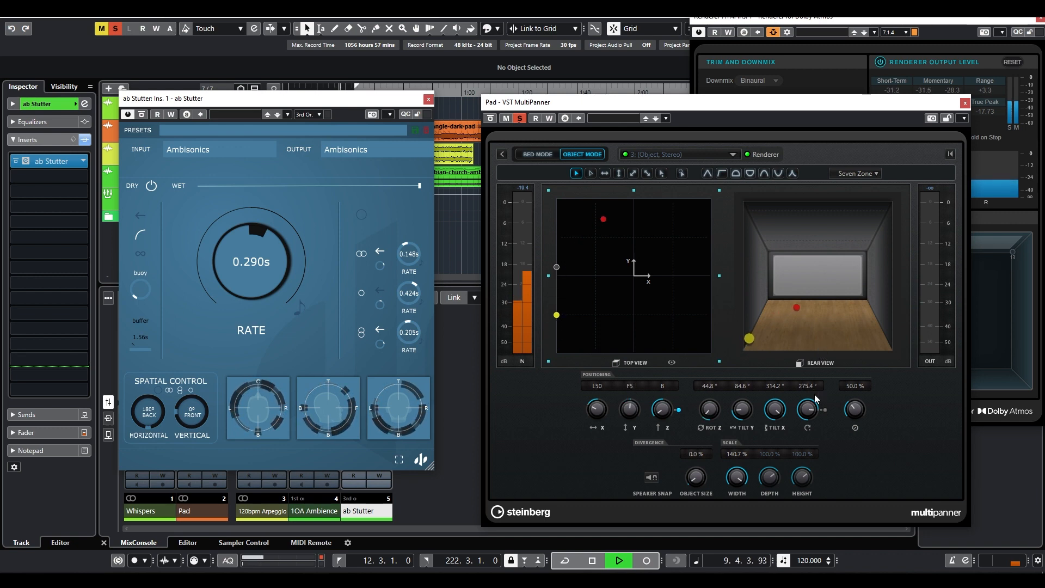
left_click_drag(709, 409, 713, 385)
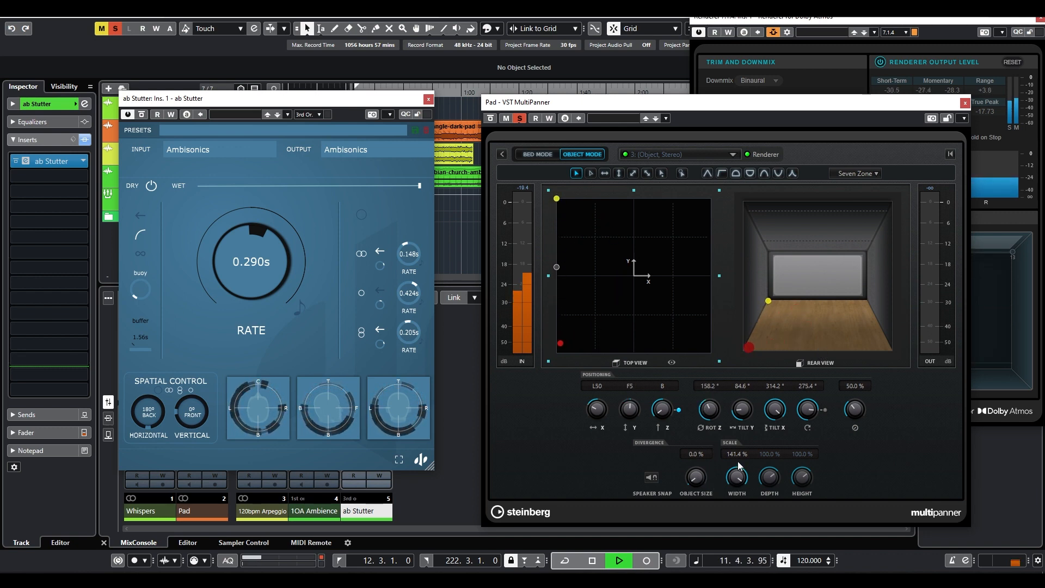
left_click_drag(740, 466, 748, 586)
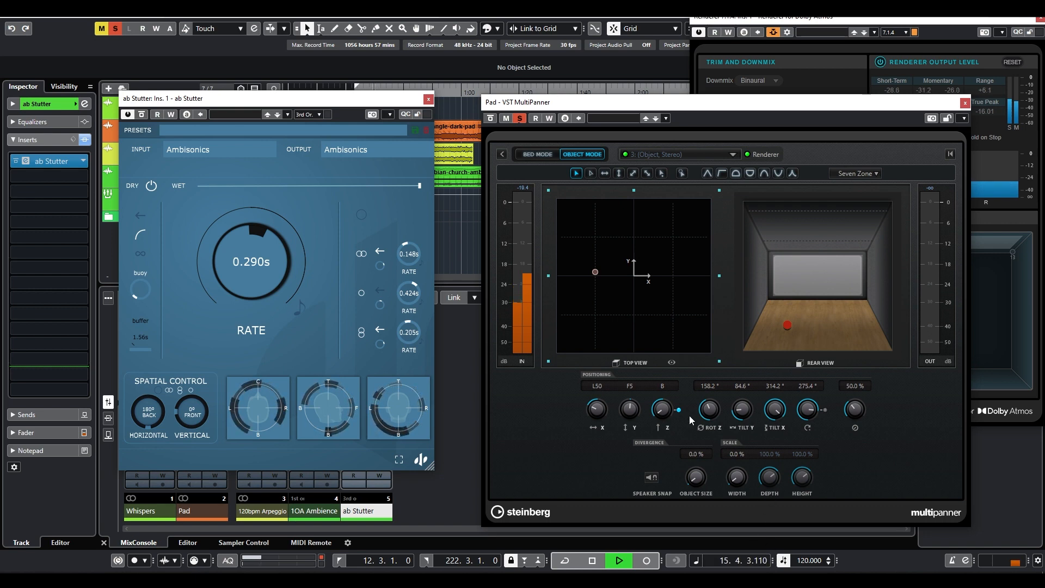
- Move the Pad object around the room, raise it to ceiling height, leave it at the right wall near R96, and stop playback
left_click_drag(595, 276, 684, 230)
left_click_drag(851, 311, 828, 129)
left_click_drag(660, 228, 705, 288)
key("space")
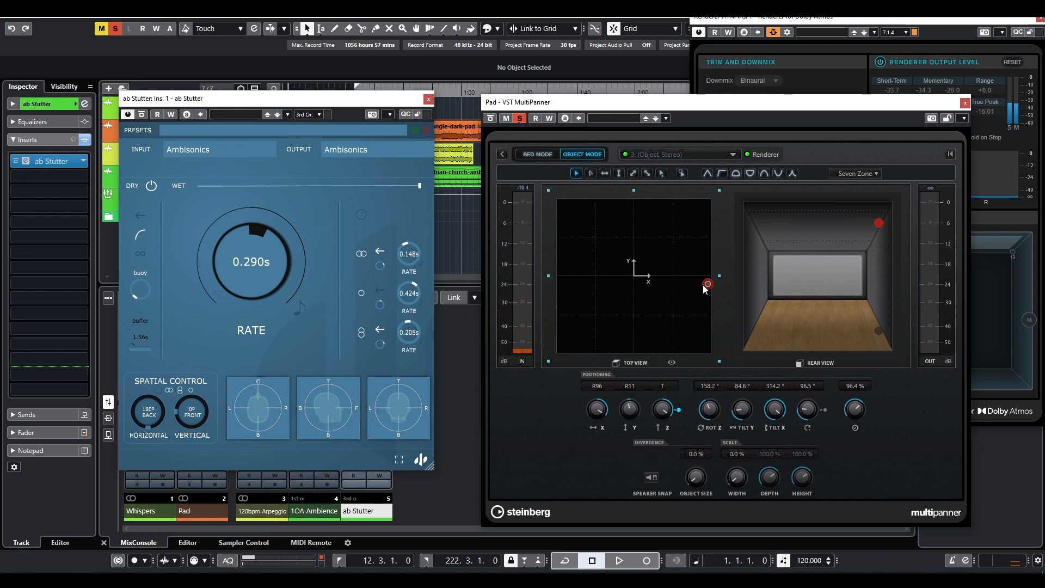
- Close the Pad MultiPanner and the ab Stutter plug-in window to uncover the mixer
left_click(964, 103)
left_click_drag(270, 100, 580, 114)
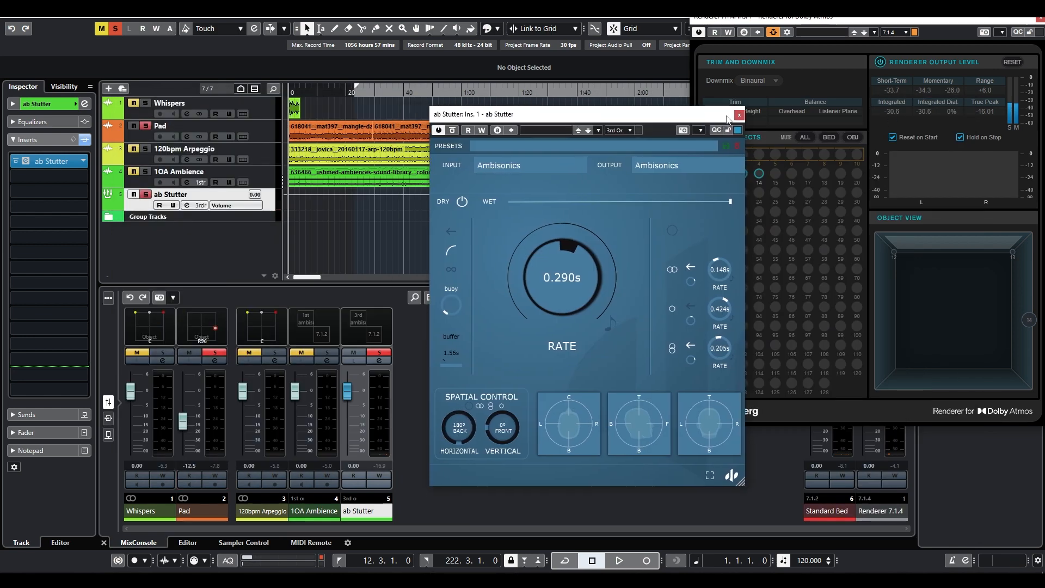
left_click(739, 114)
- Add the 120bpm Arpeggio track as an audio object in ADM Authoring for Dolby Atmos and close the dialog
left_click(278, 504)
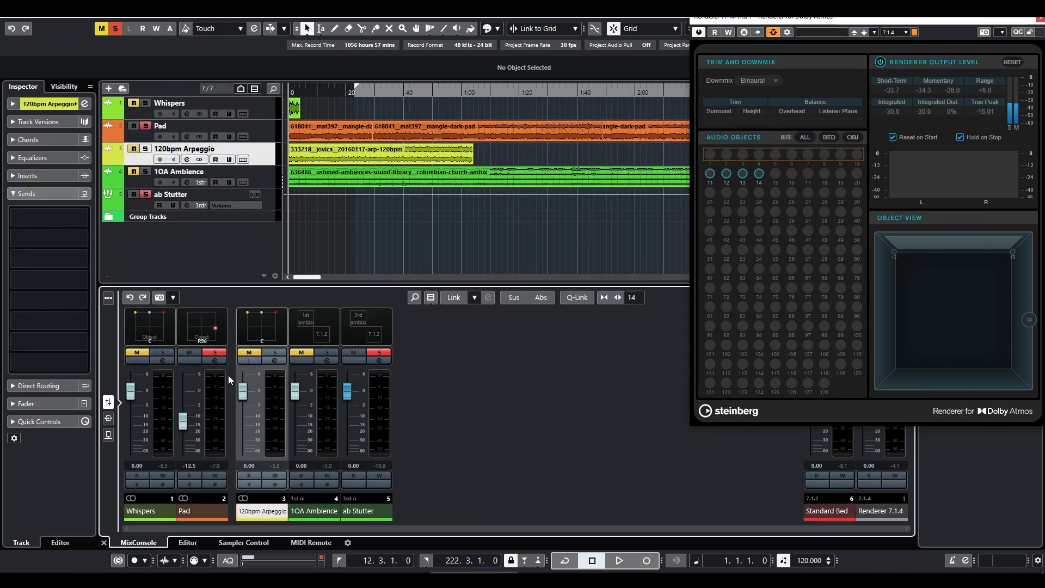
left_click(54, 11)
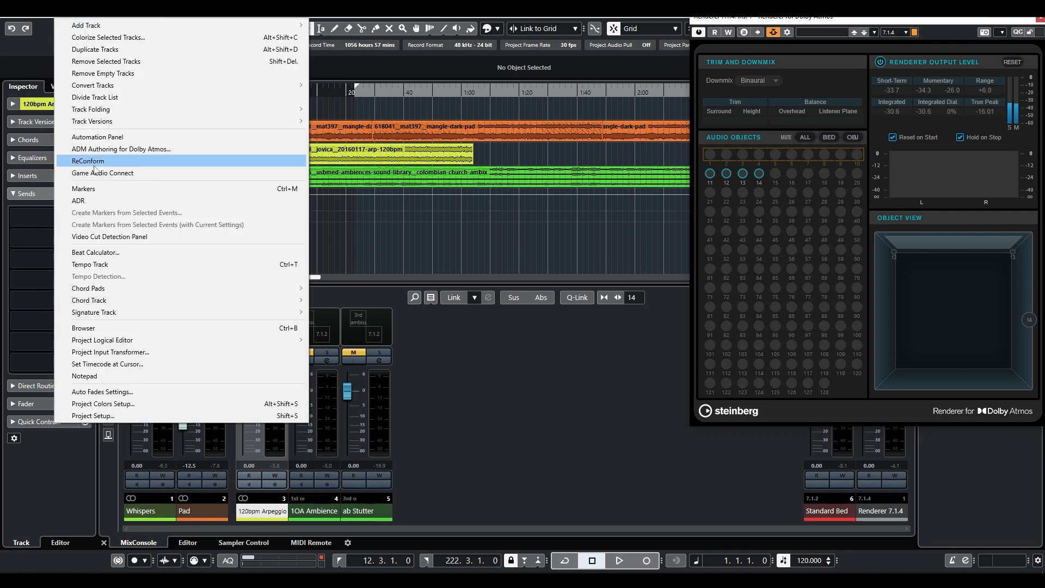
left_click(92, 150)
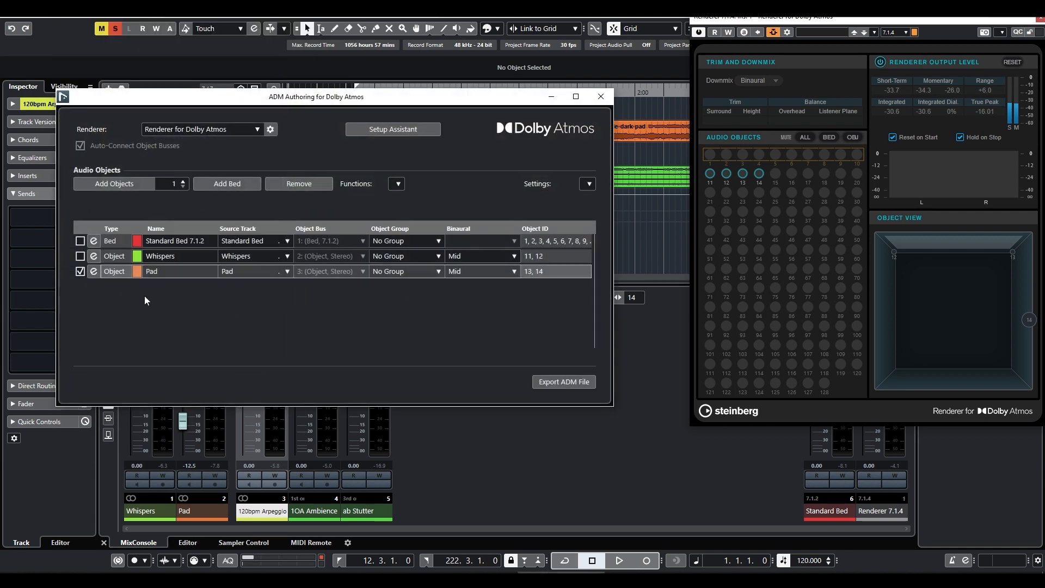
left_click(398, 184)
left_click(399, 198)
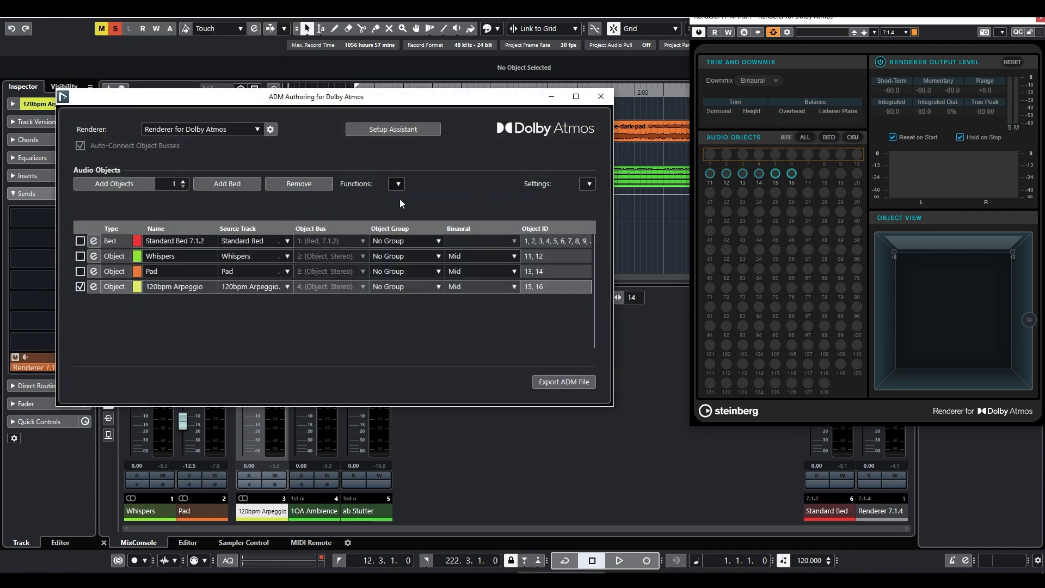
left_click(598, 100)
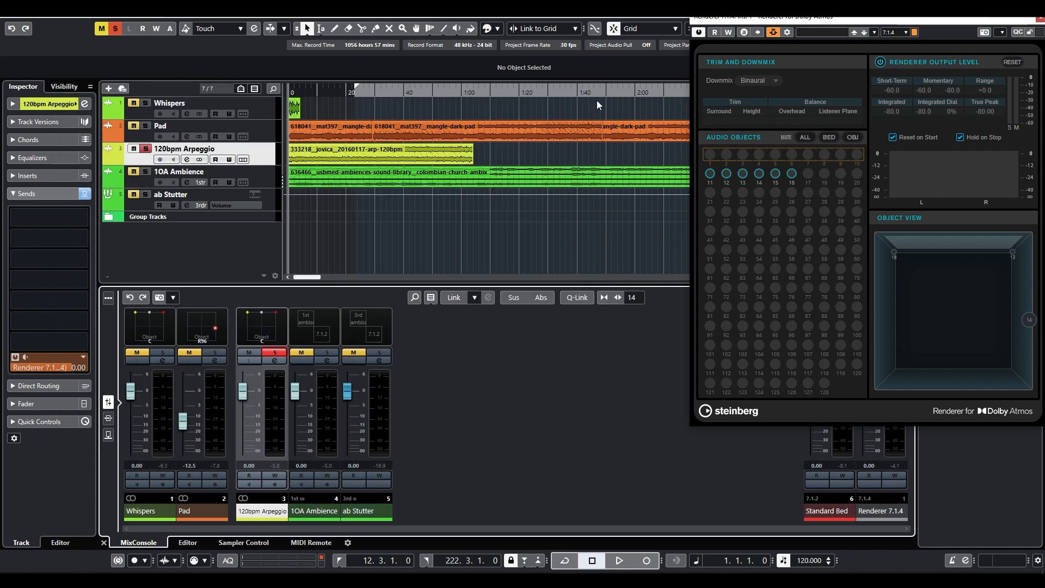
- Lock the 120bpm Arpeggio channel in the mixer's left zone and return to the track visibility list
left_click(60, 543)
left_click(64, 87)
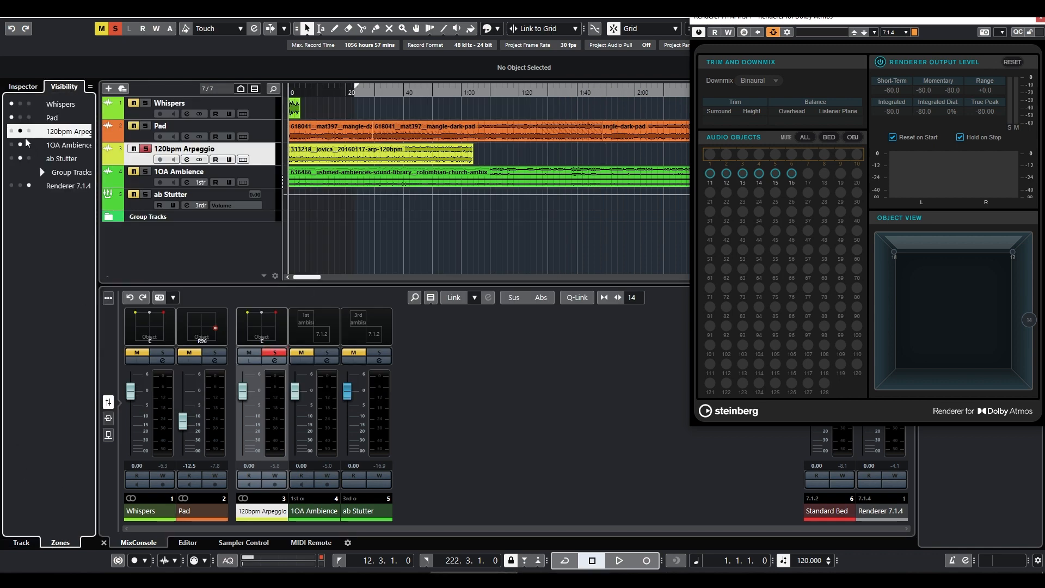
left_click(12, 132)
left_click(30, 542)
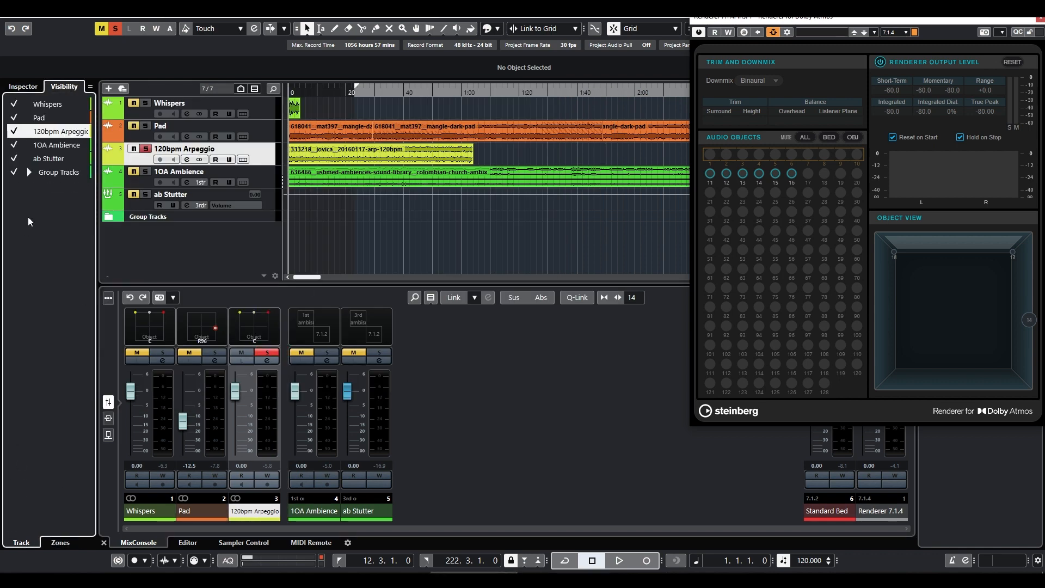
- Check the Pad's sends in the Inspector, and add an active pre-fader send from 120bpm Arpeggio to the ab Stutter group
key("Up")
left_click(22, 86)
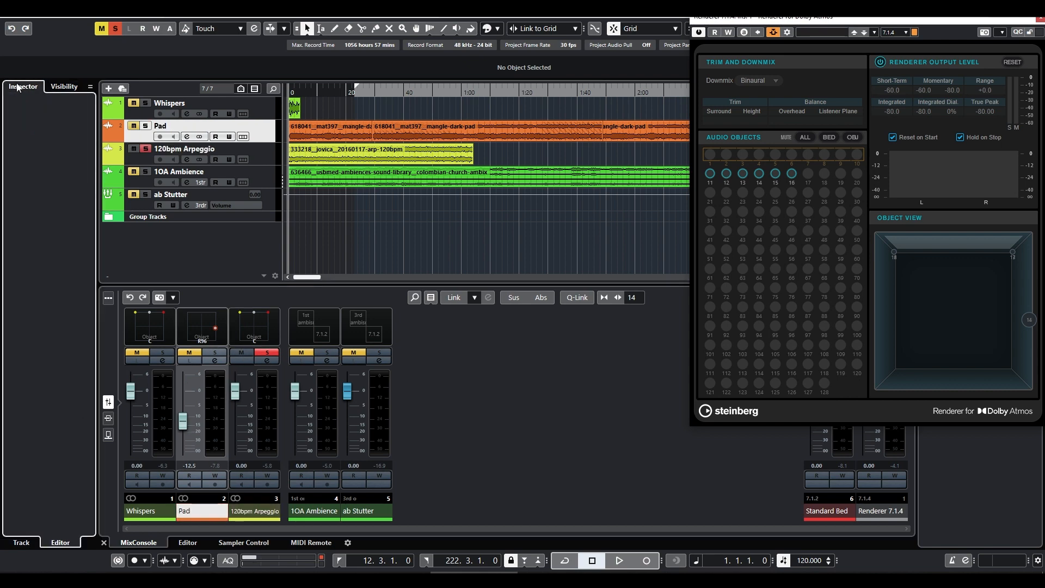
left_click(17, 543)
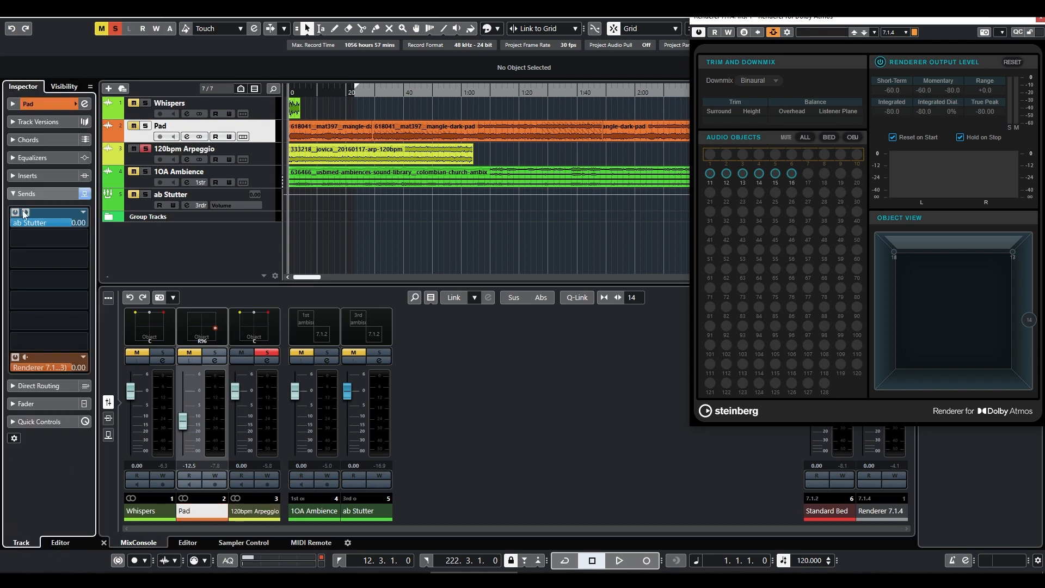
left_click(255, 521)
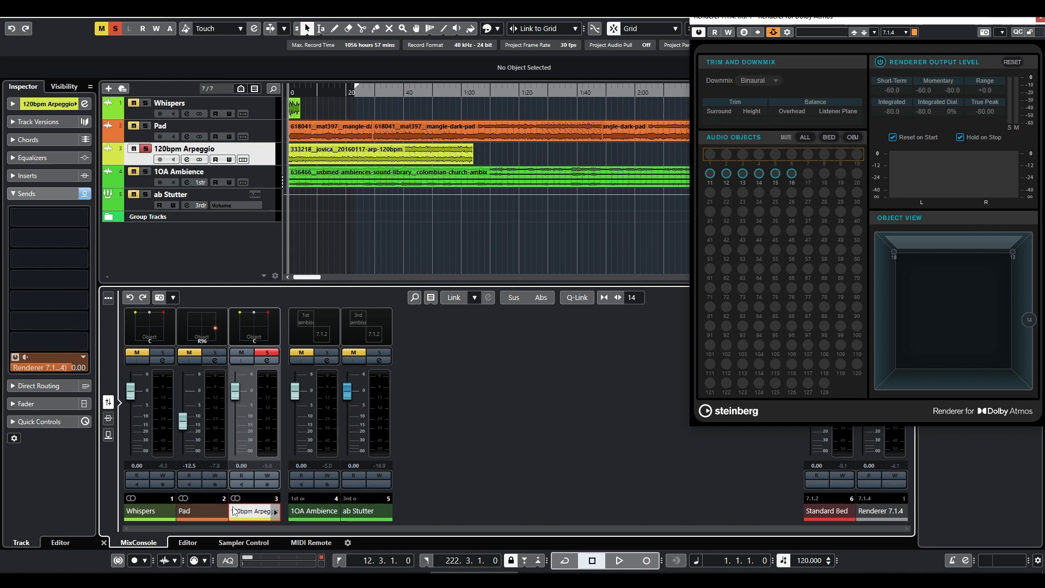
left_click(34, 218)
type("ab stutt")
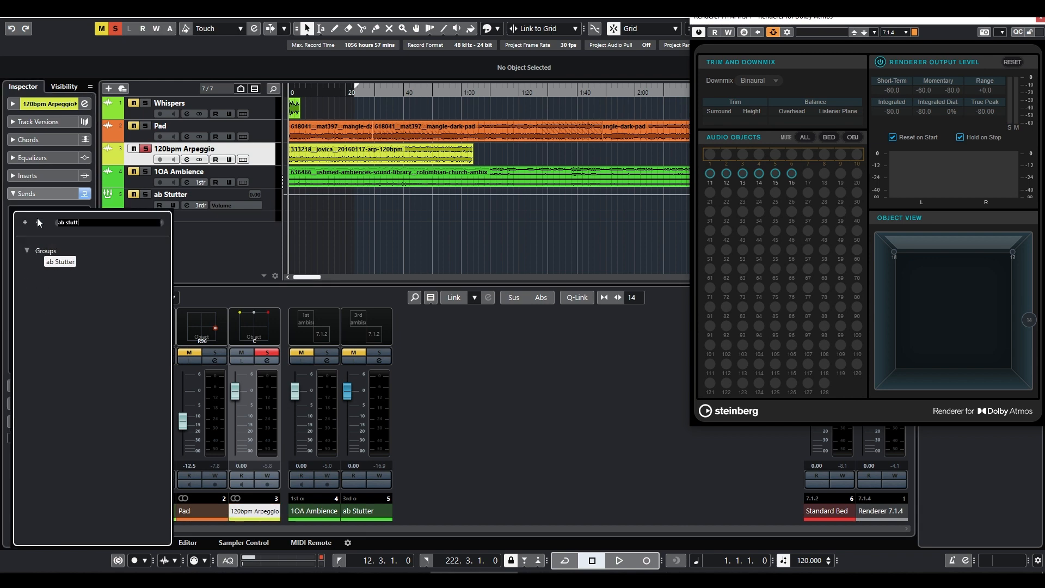
key("Return")
left_click(16, 212)
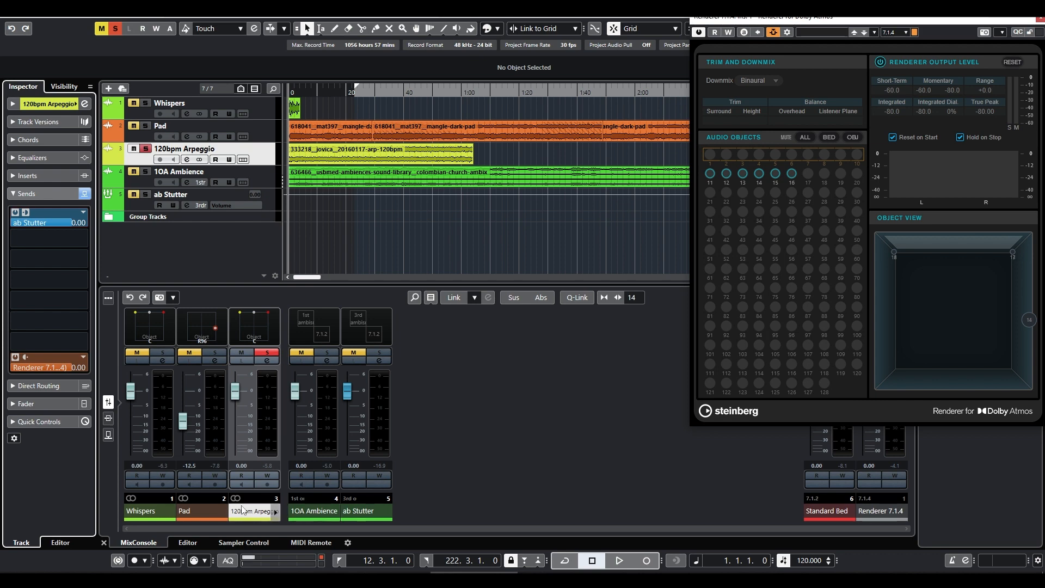
- Open the ab Stutter plug-in and sync its rates to tempo, with the main rate at 8th and the others at 16th, 4th and 8th
left_click(360, 515)
left_click(25, 163)
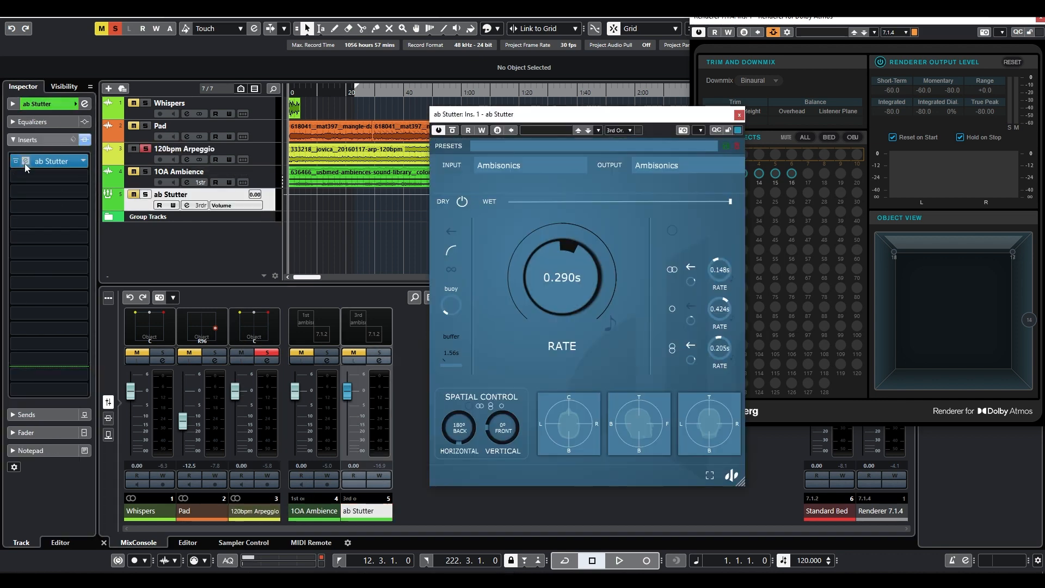
left_click(609, 326)
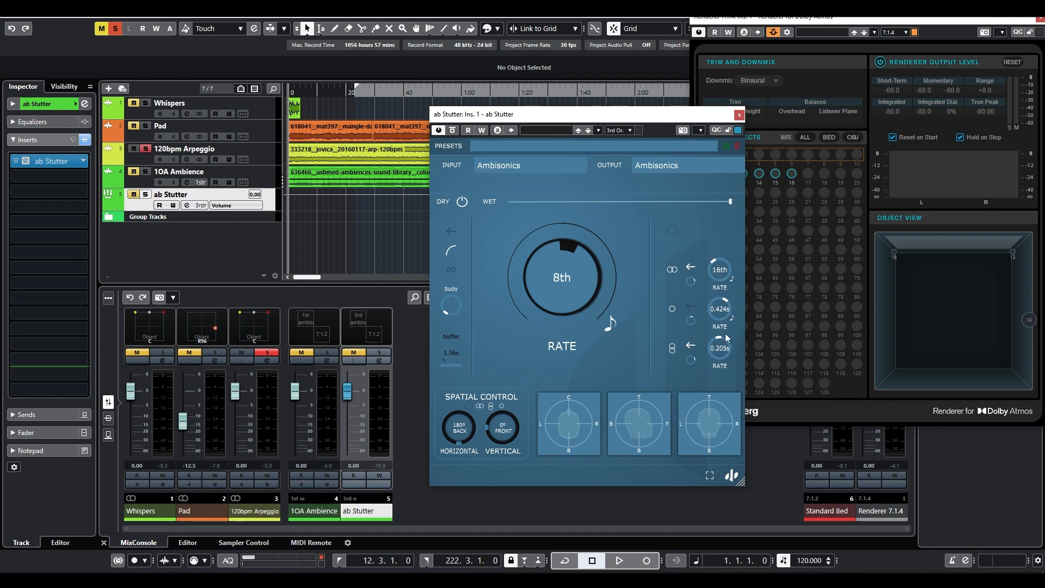
left_click(711, 312)
left_click(721, 352)
- Play the 120bpm Arpeggio briefly, solo it together with the ab Stutter group, and restart playback
key("space")
key("space")
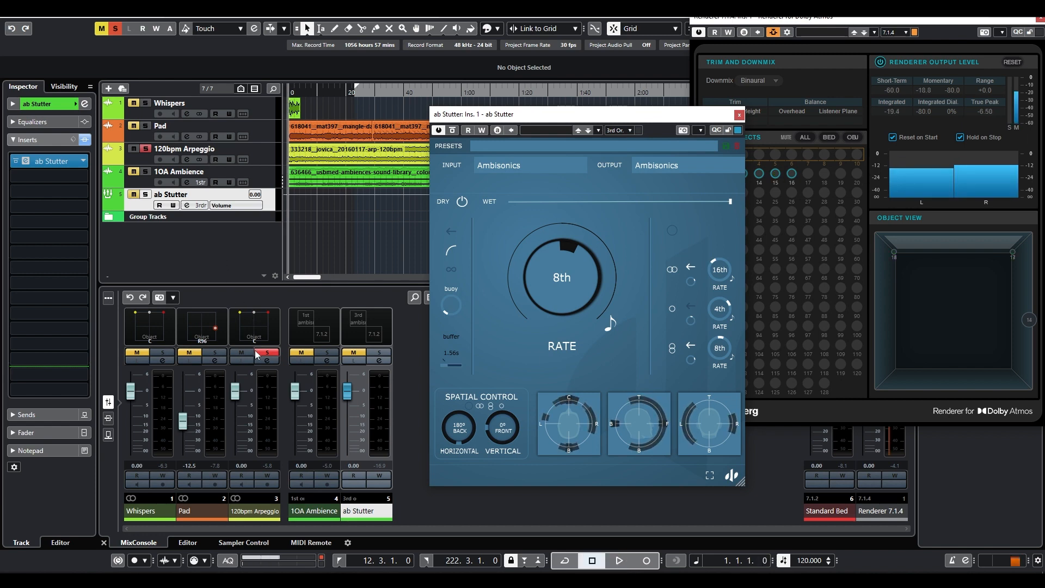
left_click(262, 353)
left_click(262, 353)
key("space")
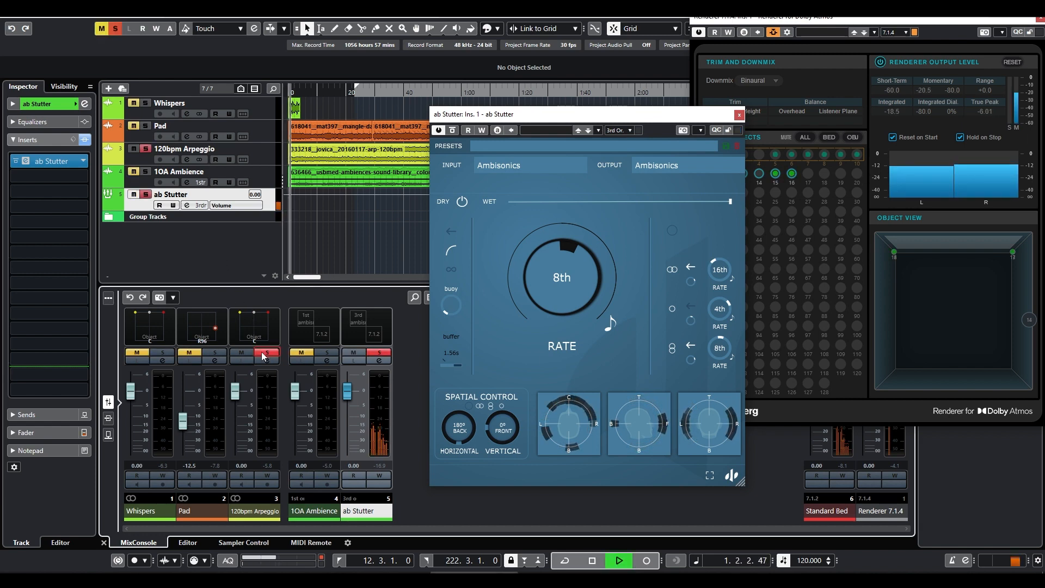
- Lower the 120bpm Arpeggio fader to -∞ and set ab Stutter's horizontal spatial control to 0° front
left_click_drag(236, 390, 236, 451)
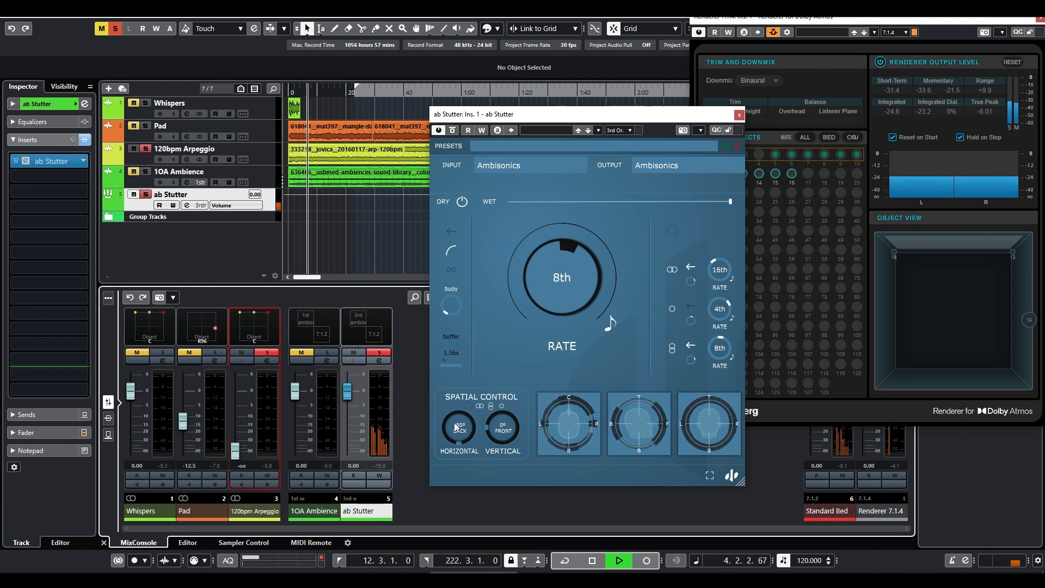
left_click(445, 436)
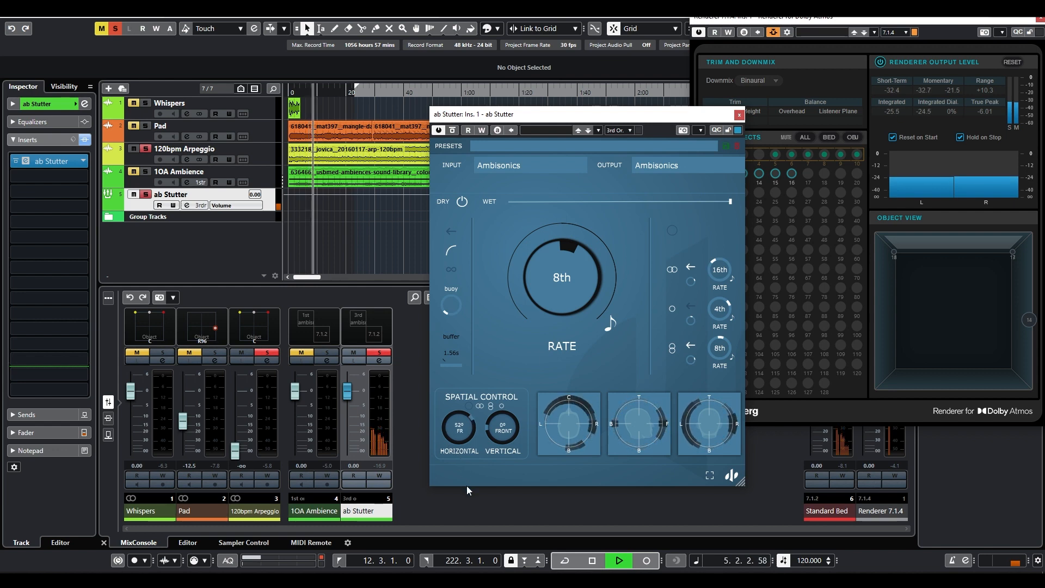
double_click(460, 443)
- Open the 120bpm Arpeggio MultiPanner away from the Renderer window and raise the object to about T70 at R6, F35
double_click(254, 332)
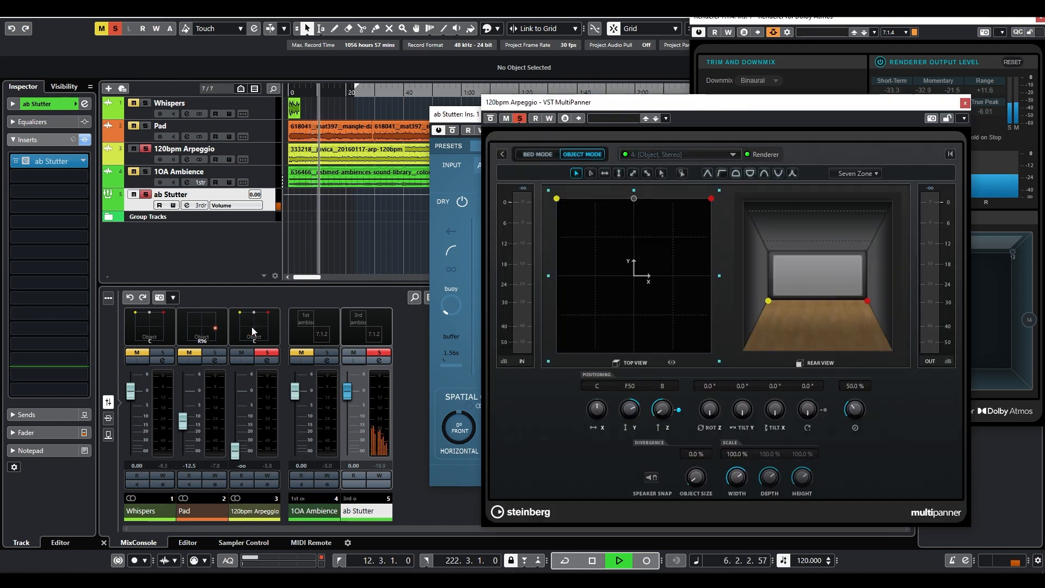
left_click_drag(623, 109, 162, 86)
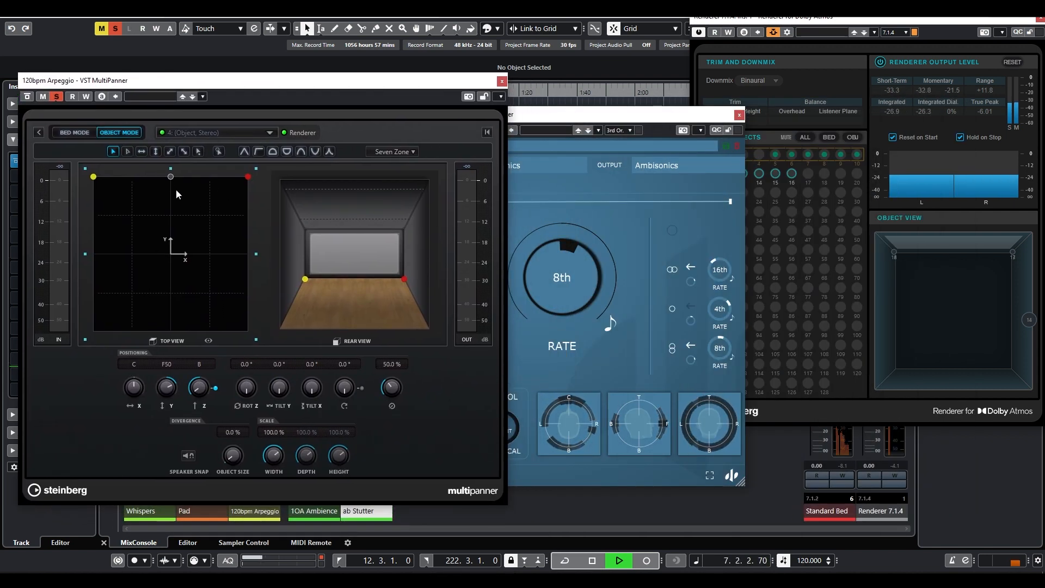
left_click_drag(162, 235, 242, 205)
left_click_drag(394, 285, 294, 67)
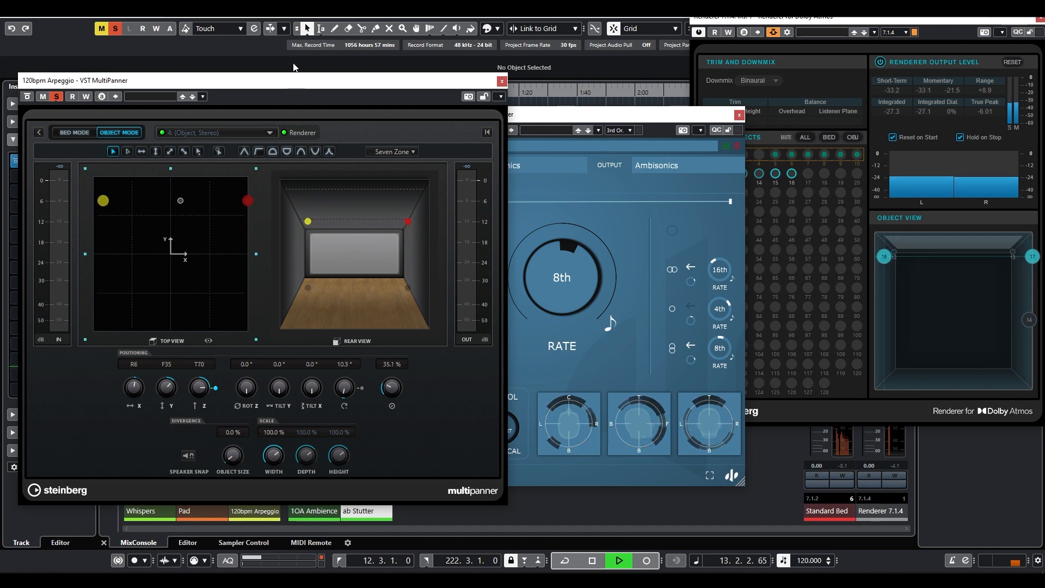
- Move the 120bpm Arpeggio object toward the rear of the room and lower it to about B49
left_click_drag(188, 198, 180, 276)
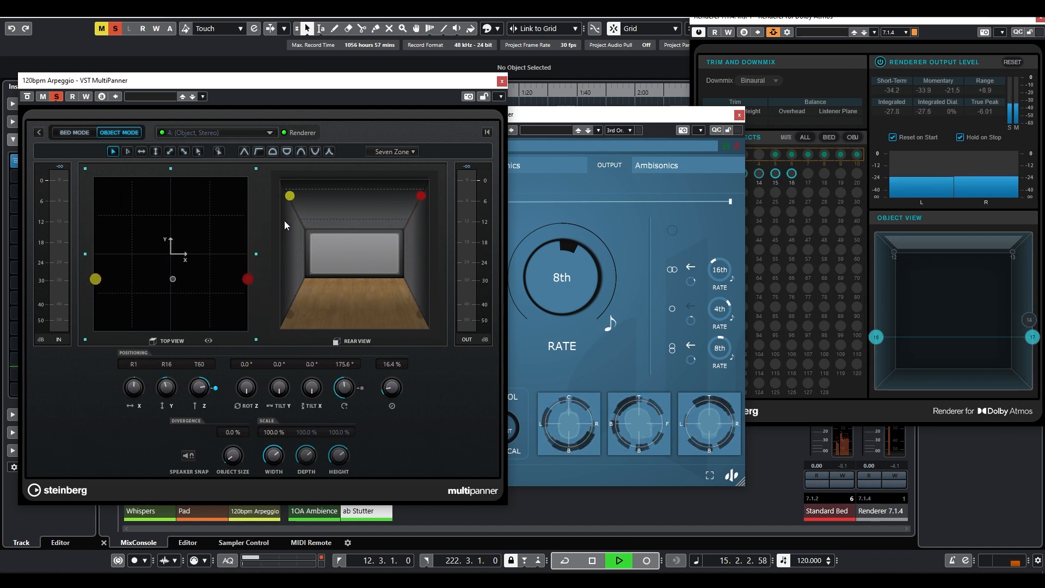
left_click_drag(283, 199, 289, 350)
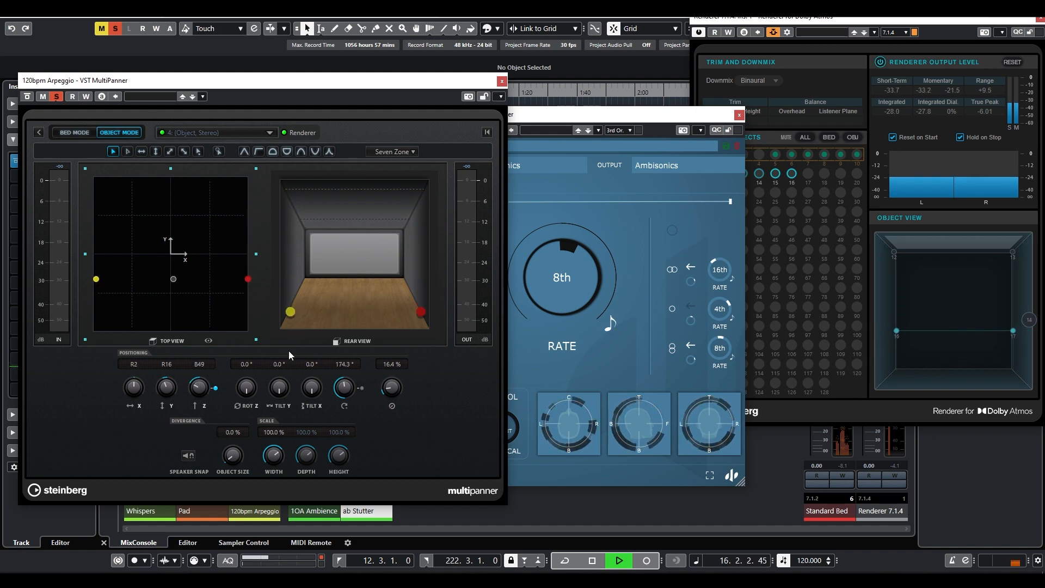
left_click_drag(174, 285, 175, 309)
- Orbit the 120bpm Arpeggio object to 16.6° and rotate it to Z 290.6°, tilt Y 156.6° and tilt X 256.6° during playback
left_click_drag(335, 386, 332, 350)
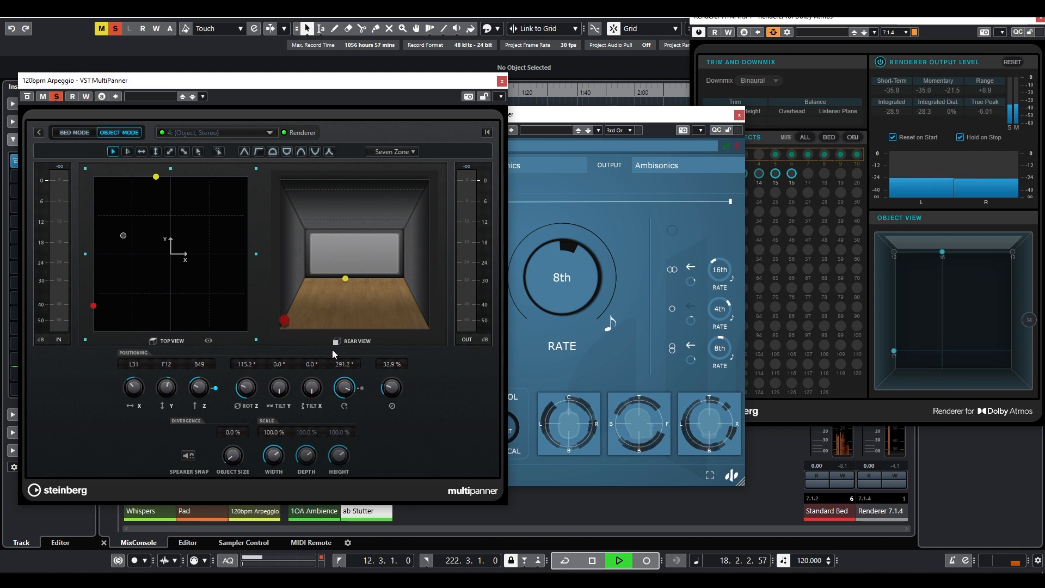
left_click_drag(252, 381, 249, 367)
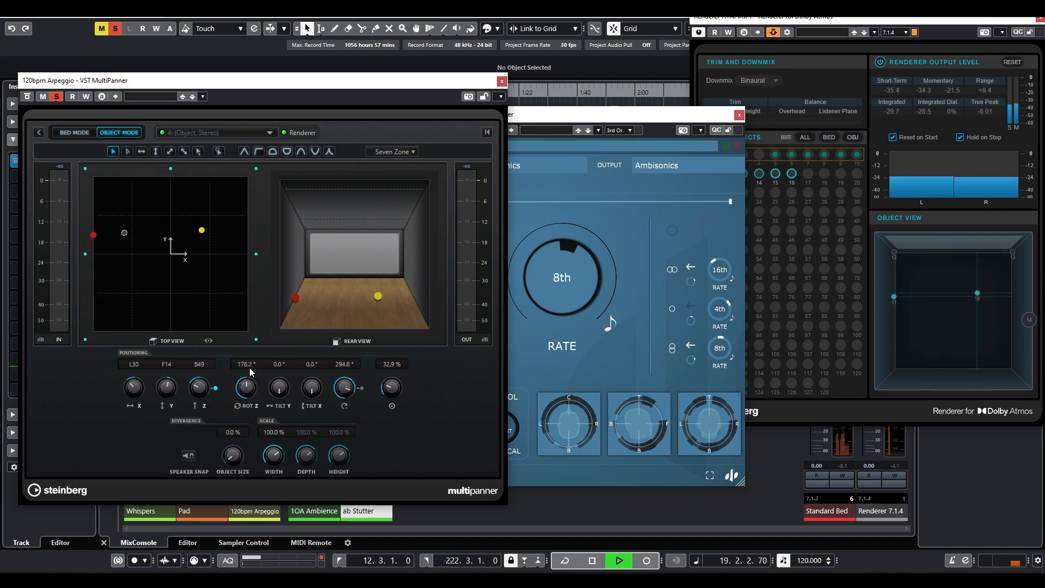
left_click_drag(330, 393, 344, 365)
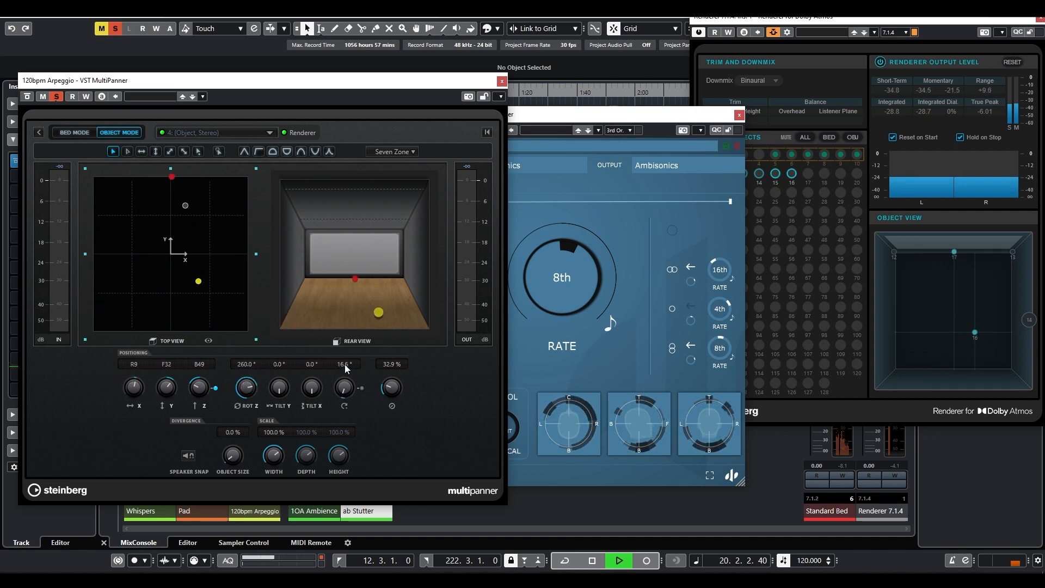
left_click_drag(252, 389, 239, 498)
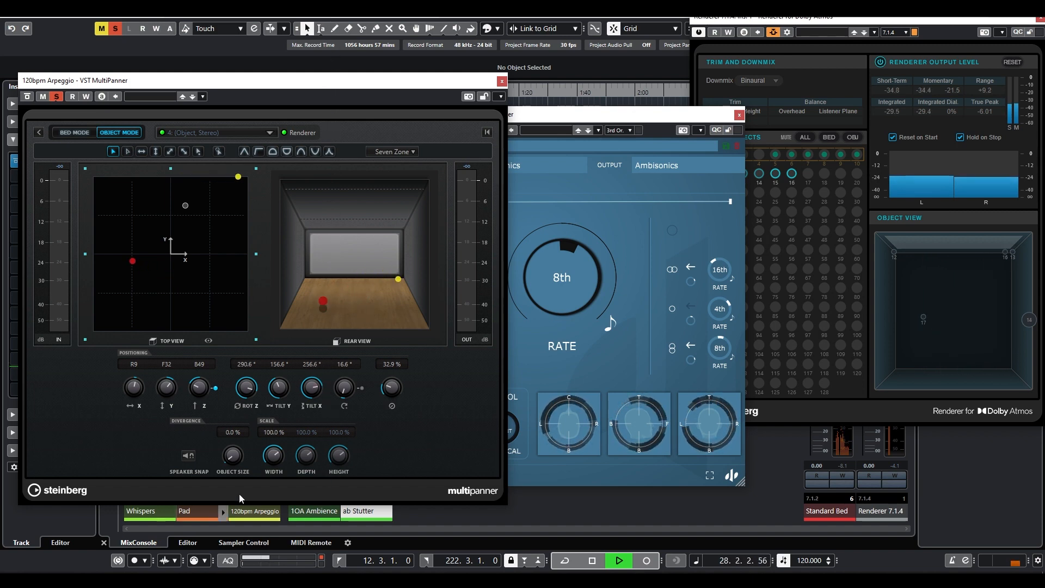
- Set the 120bpm Arpeggio object's width to 0 %, move it to L70, F24, and stop playback
left_click_drag(273, 457, 275, 522)
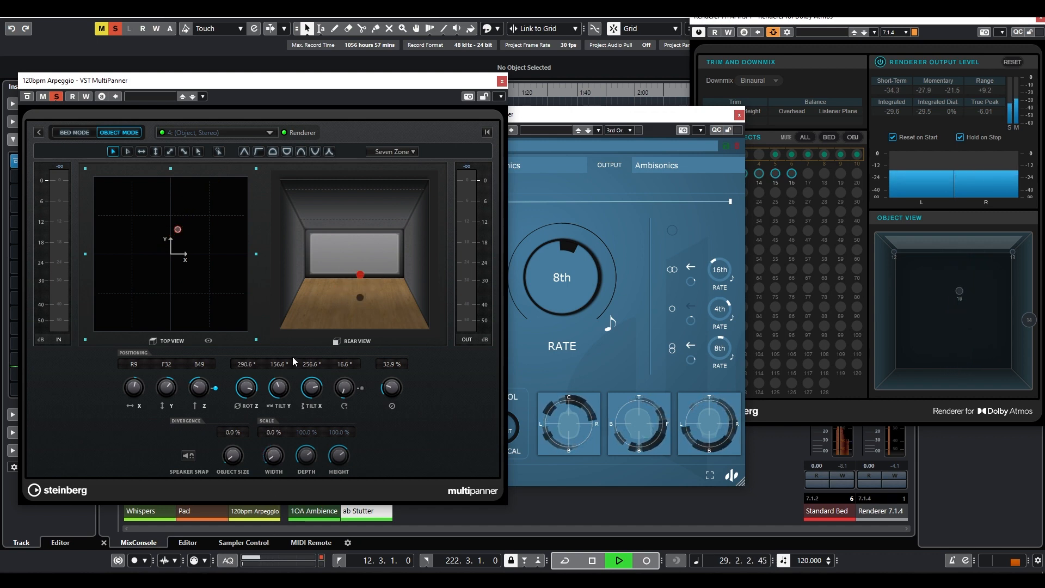
left_click_drag(179, 234, 116, 236)
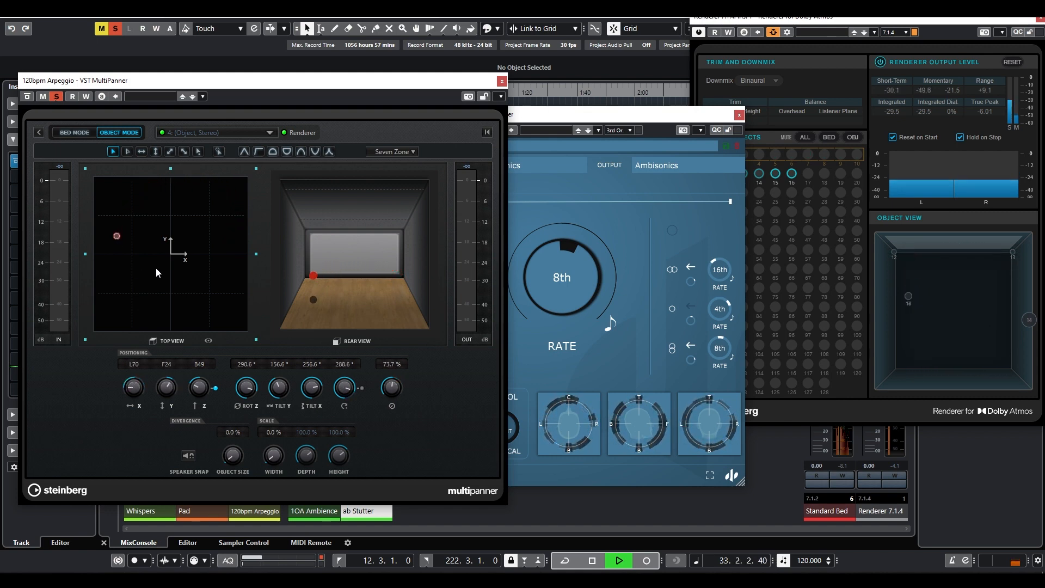
key("space")
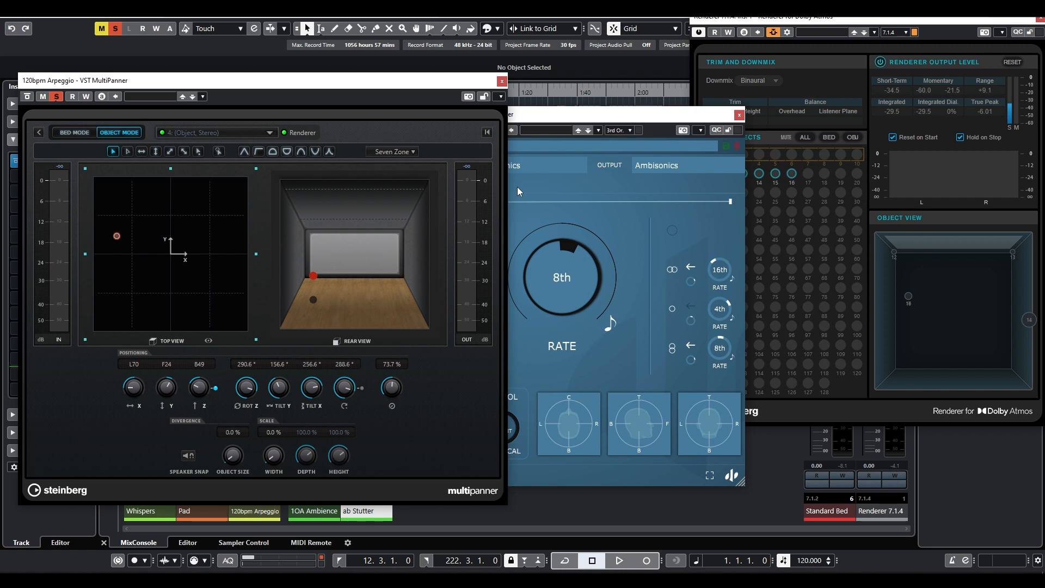
left_click(501, 83)
left_click_drag(523, 114, 659, 97)
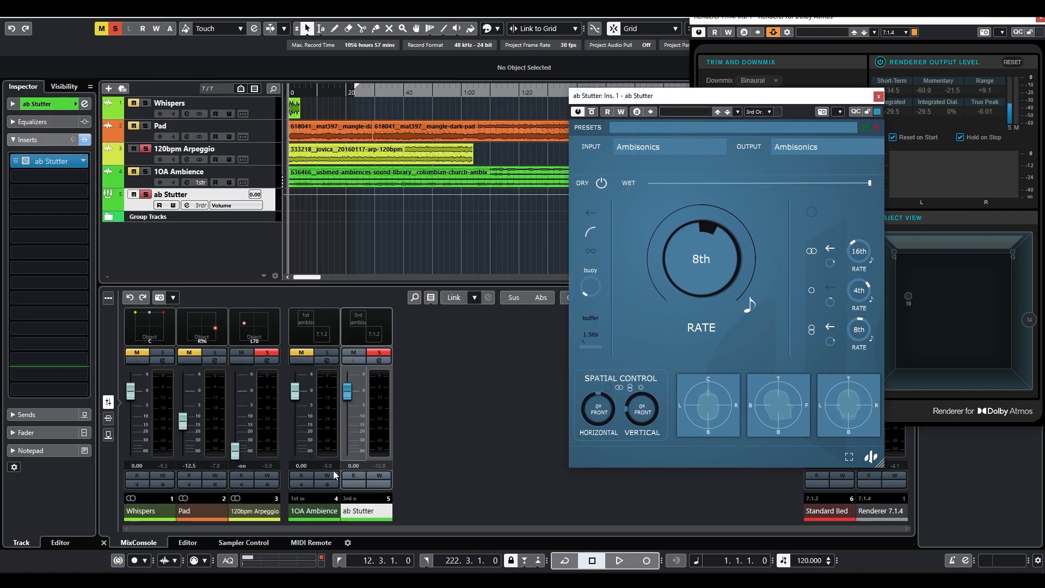
- Add a group track named Stutter Object in 7.1.4 configuration
left_click(360, 519)
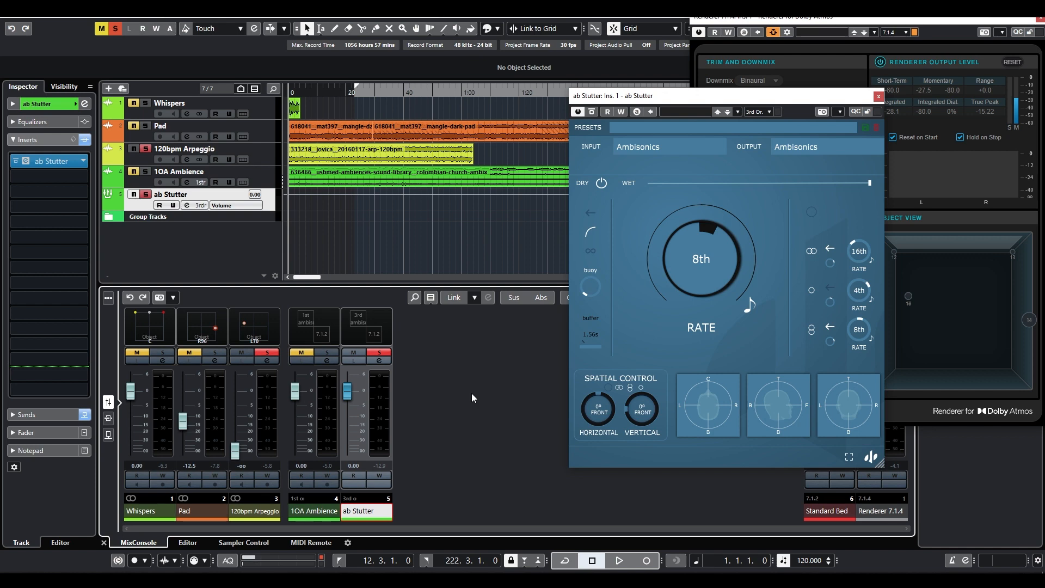
right_click(186, 250)
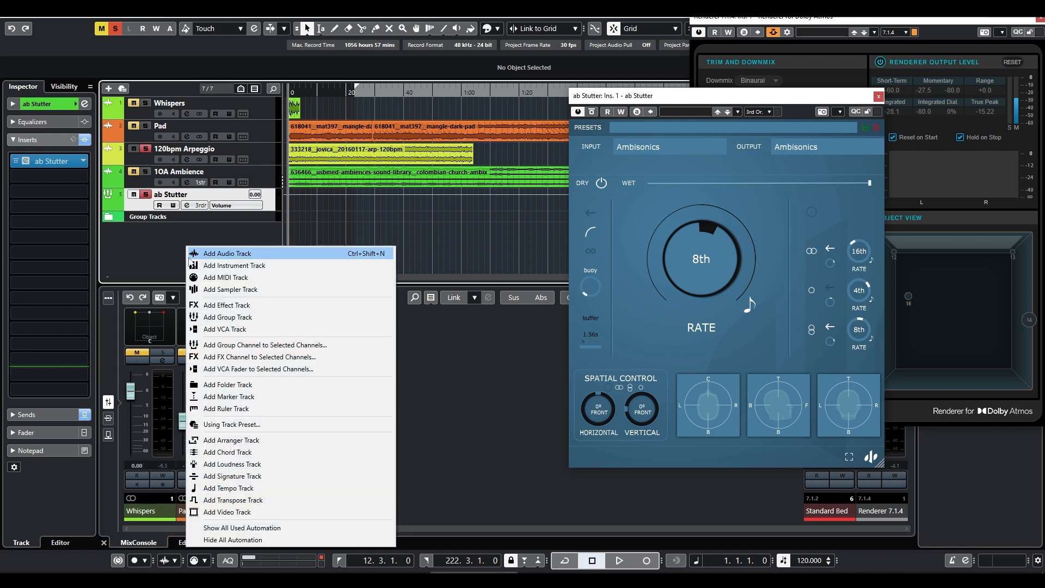
left_click(245, 321)
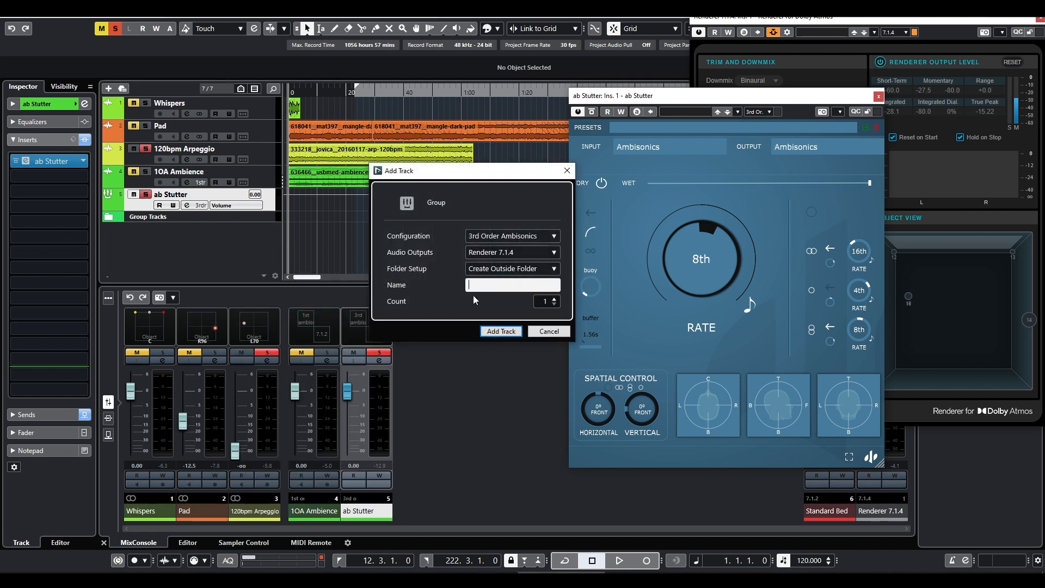
left_click(485, 238)
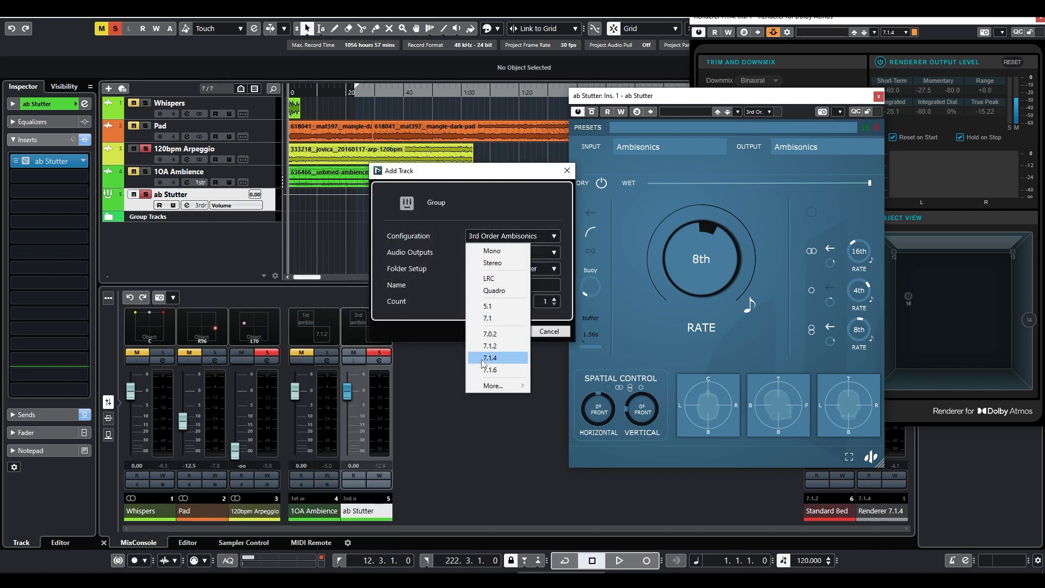
left_click(498, 359)
left_click(484, 284)
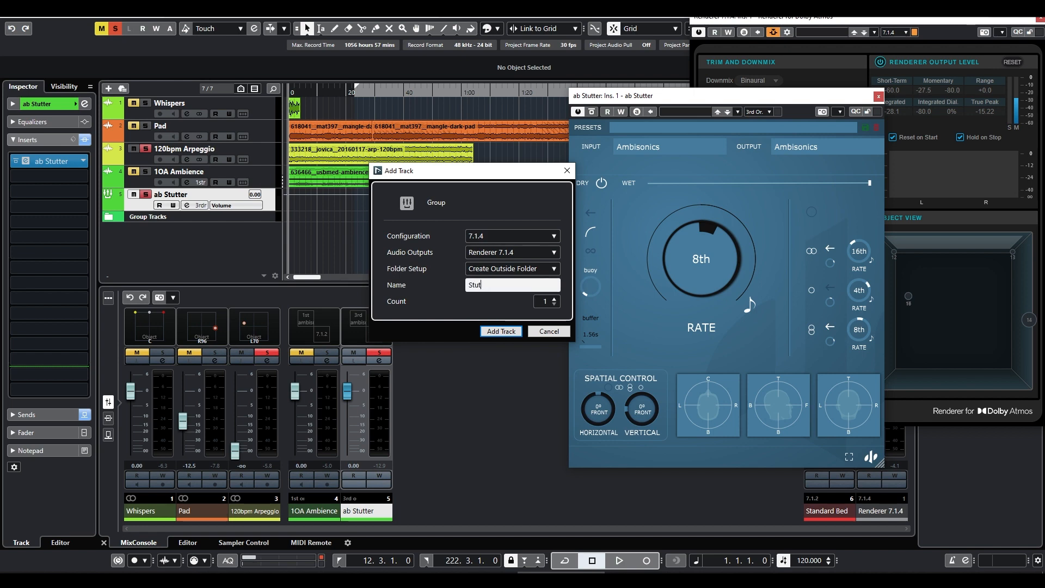
type("Stutter Object")
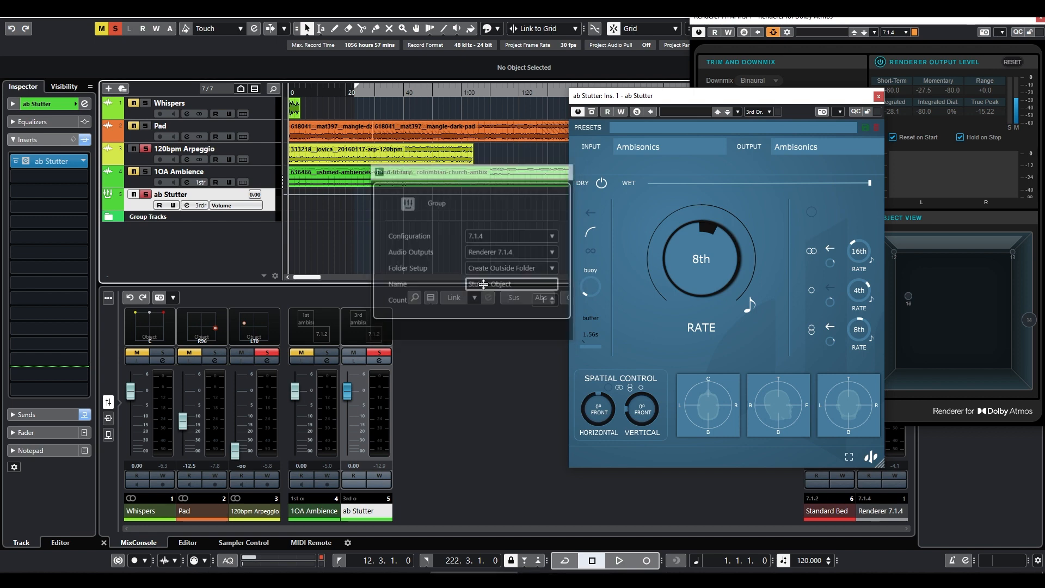
key("Return")
- Route the ab Stutter track's output to the Stutter Object group
left_click(359, 510)
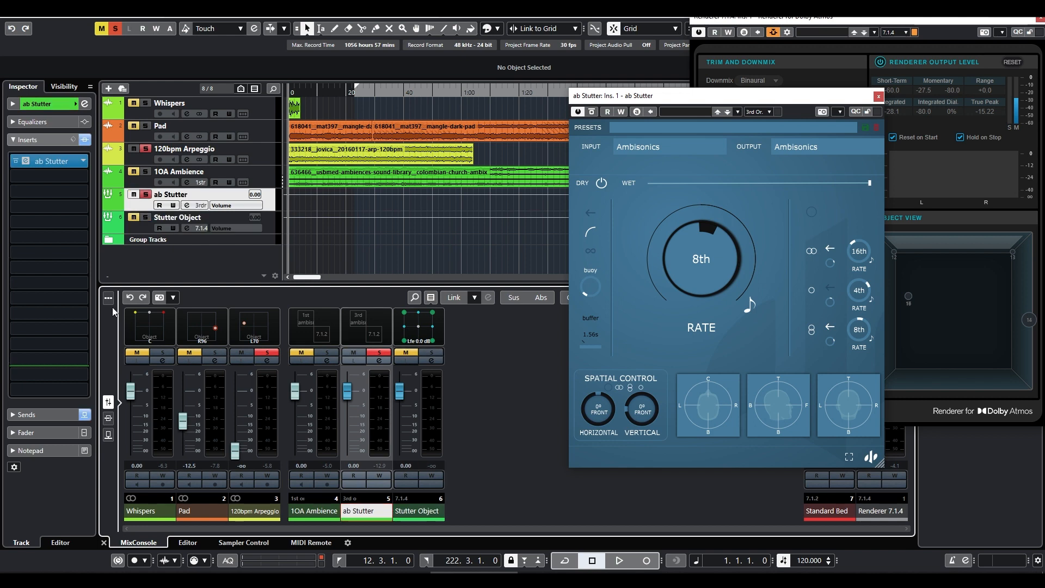
left_click(14, 104)
left_click(41, 179)
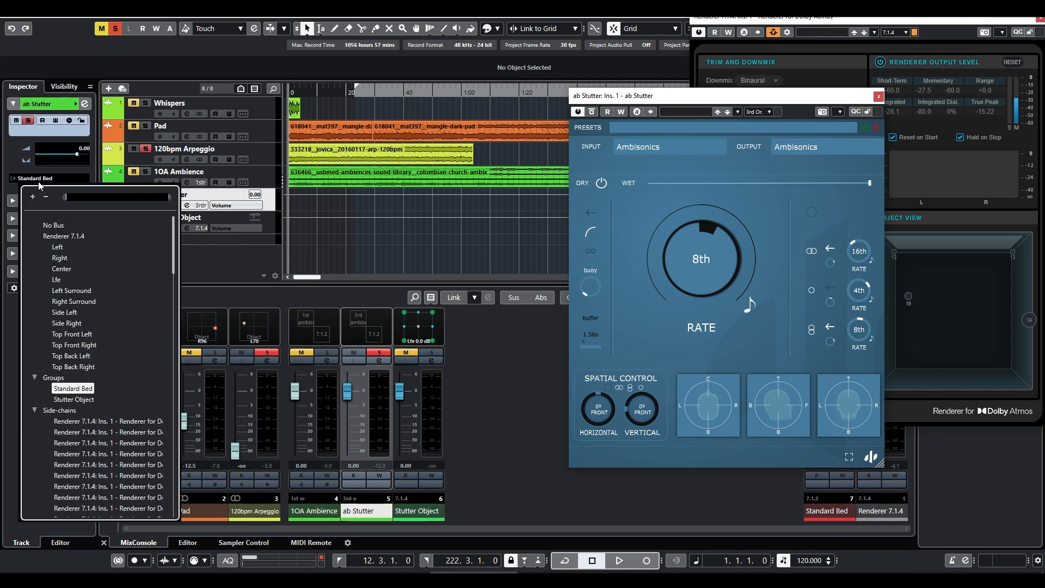
left_click(65, 403)
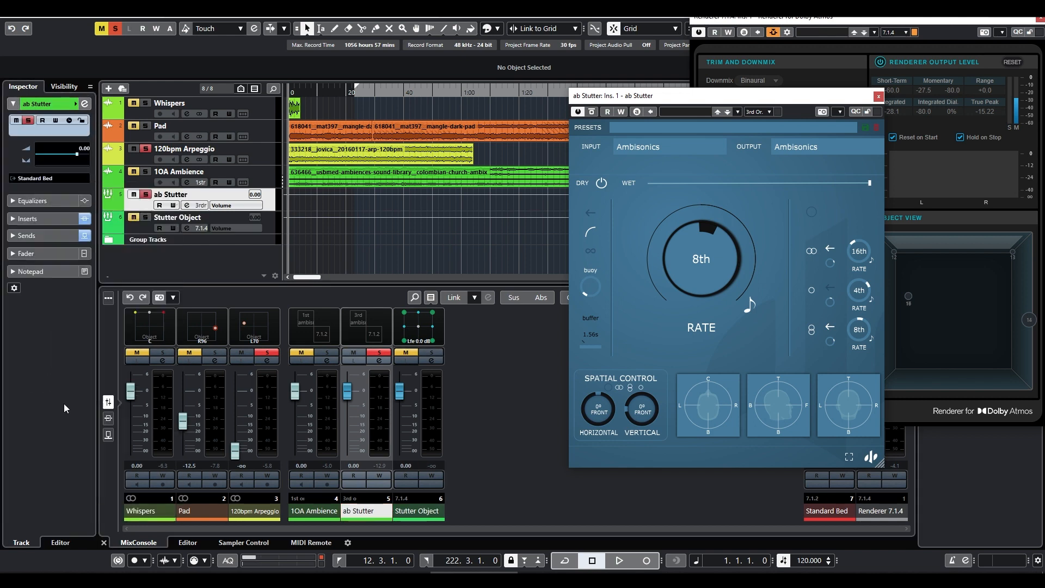
- Create a Dolby Atmos object from the Stutter Object track in ADM Authoring and close the window
left_click(406, 514)
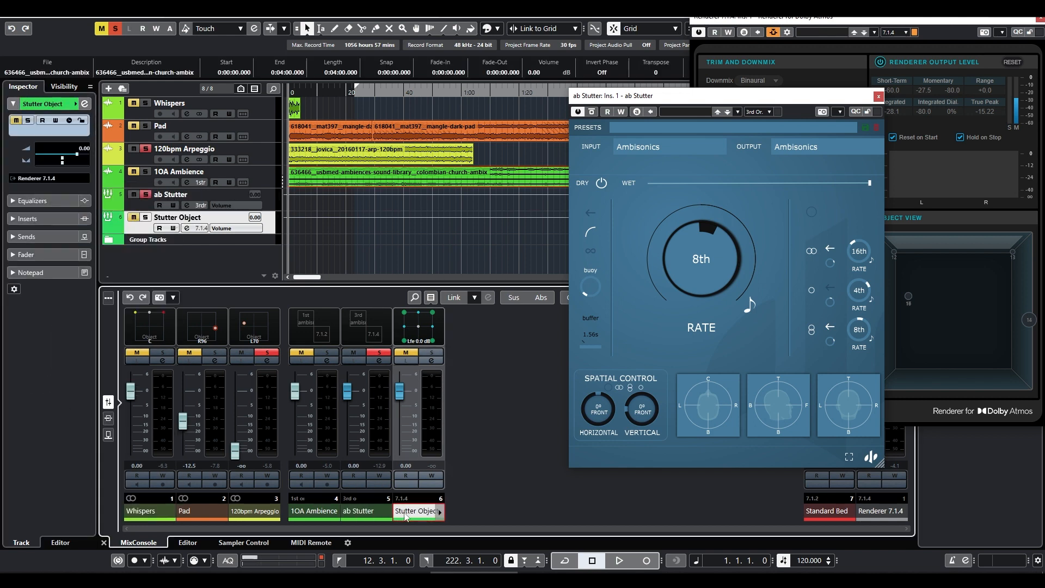
left_click(71, 16)
left_click(89, 144)
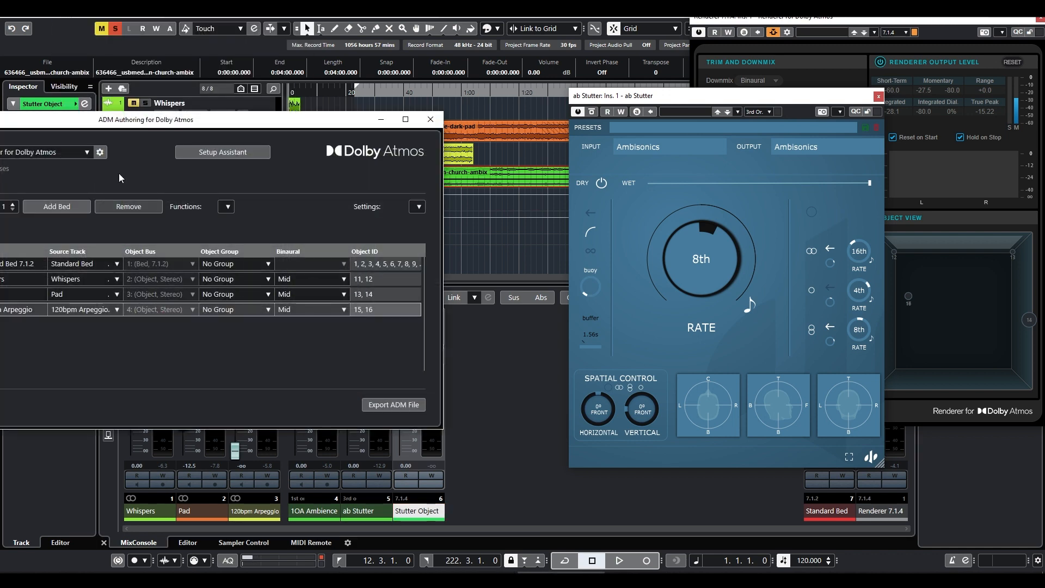
left_click_drag(102, 121, 243, 118)
left_click(366, 204)
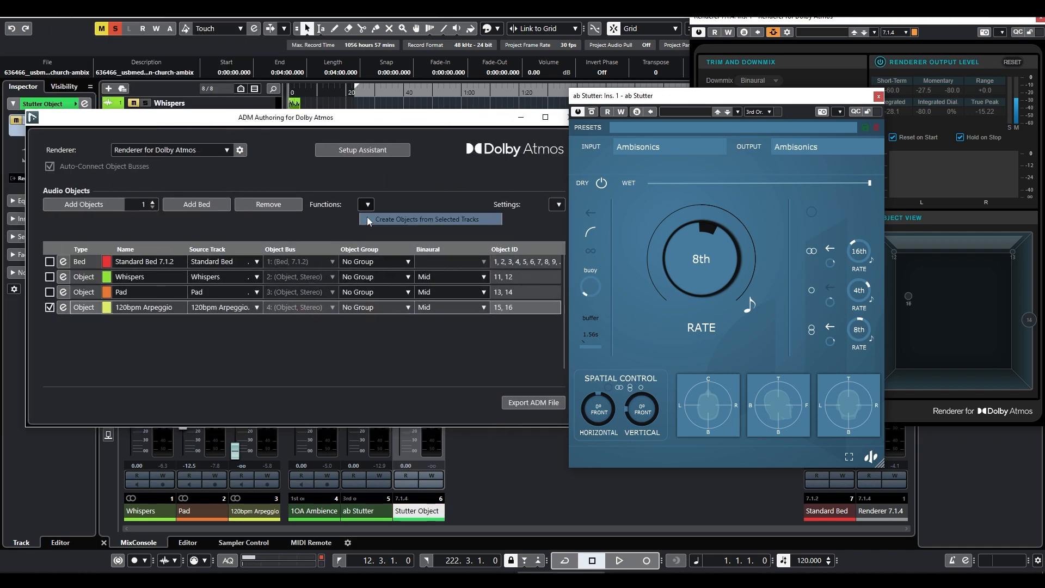
left_click(368, 219)
left_click_drag(497, 121, 341, 119)
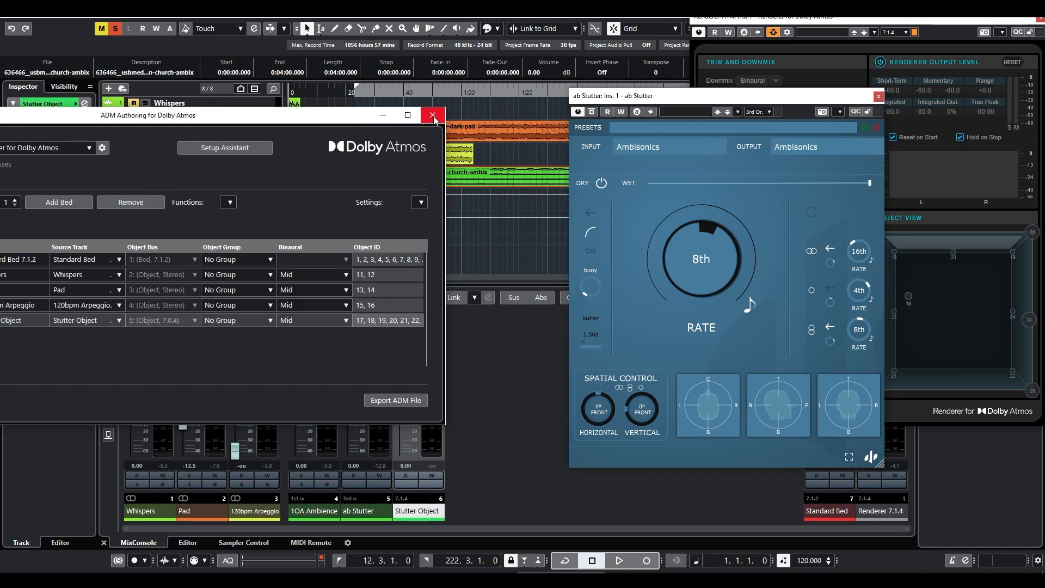
left_click(415, 116)
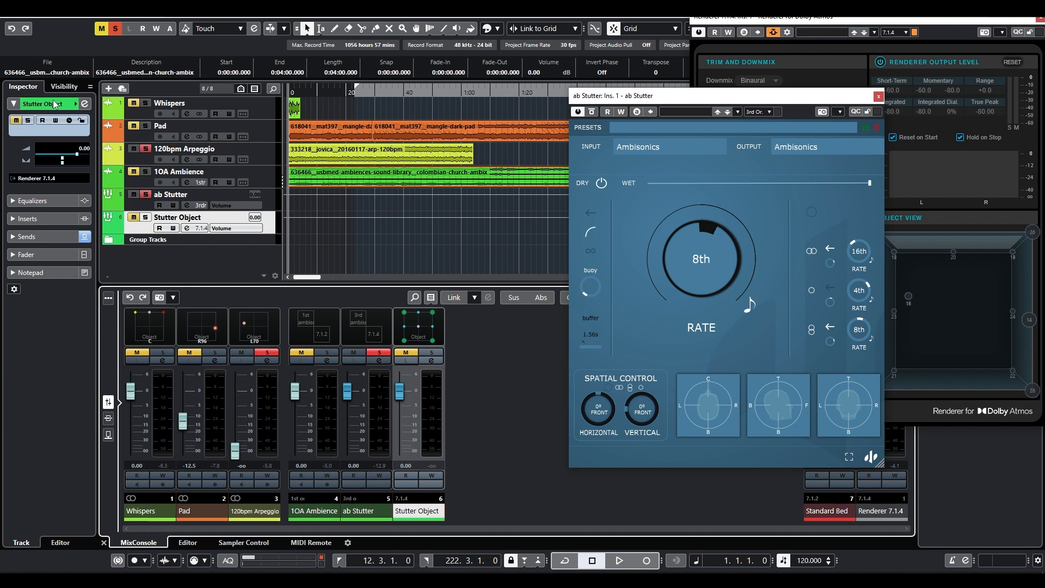
- Move the Stutter Object channel into the left visibility zone of the MixConsole
left_click(64, 86)
left_click(74, 540)
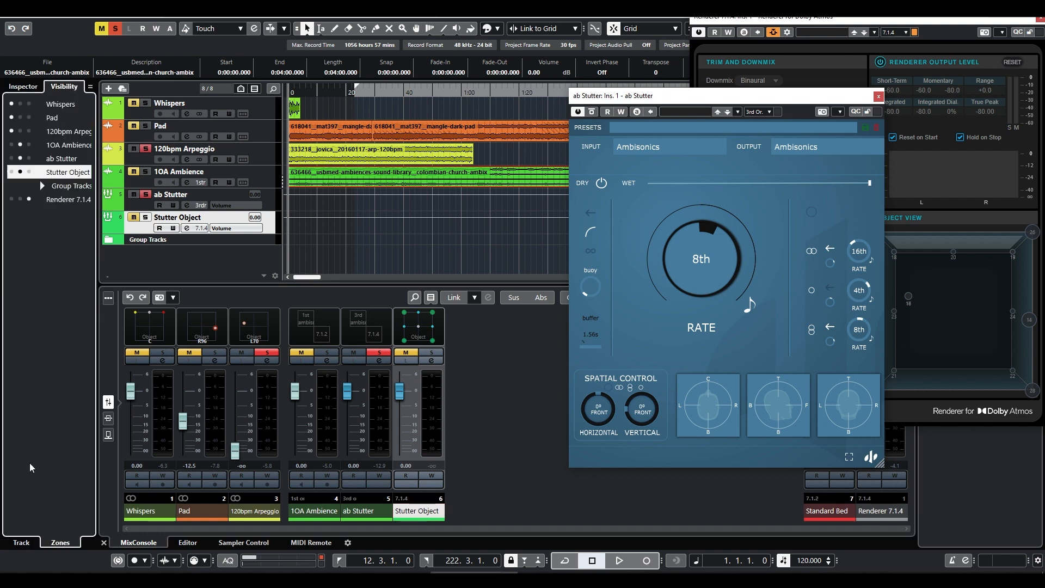
left_click(12, 173)
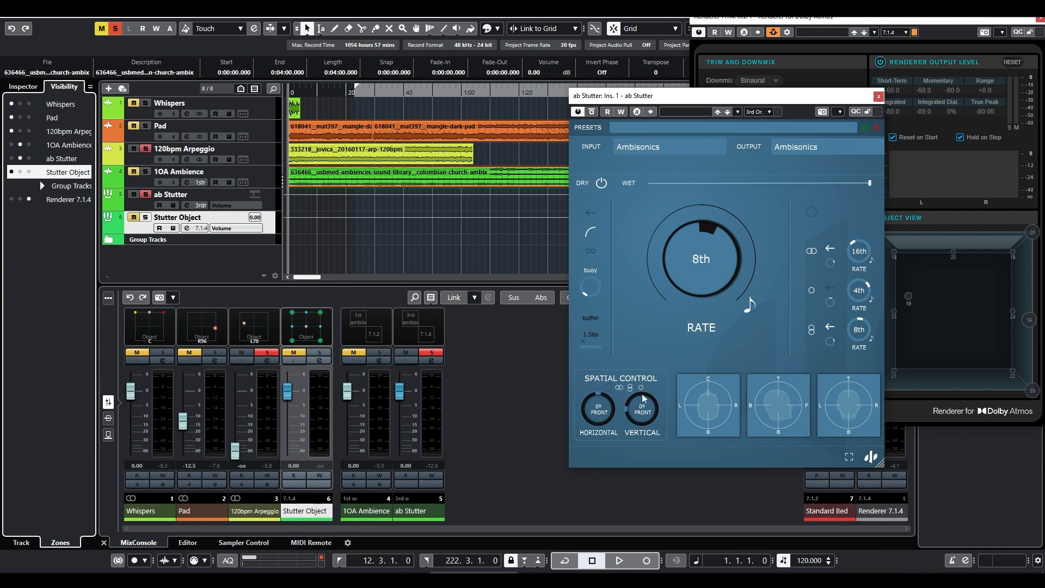
- Open the Stutter Object channel's MultiPanner and close the ab Stutter plug-in window
double_click(306, 329)
left_click_drag(216, 89, 525, 55)
left_click(878, 96)
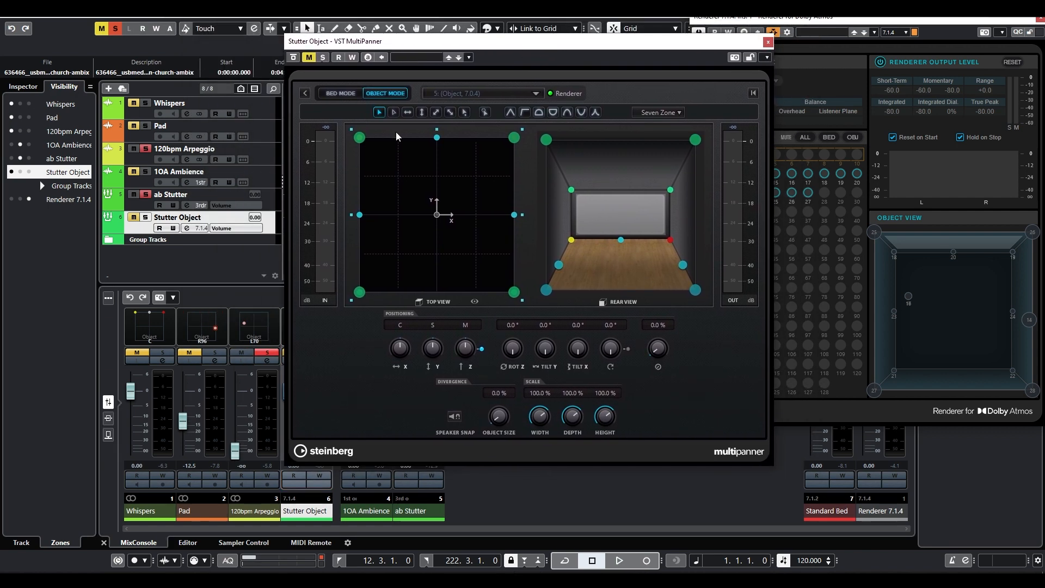
- Move the 120bpm Arpeggio object to the centre at F52, close its panner and stop playback
double_click(252, 334)
left_click_drag(117, 236, 175, 216)
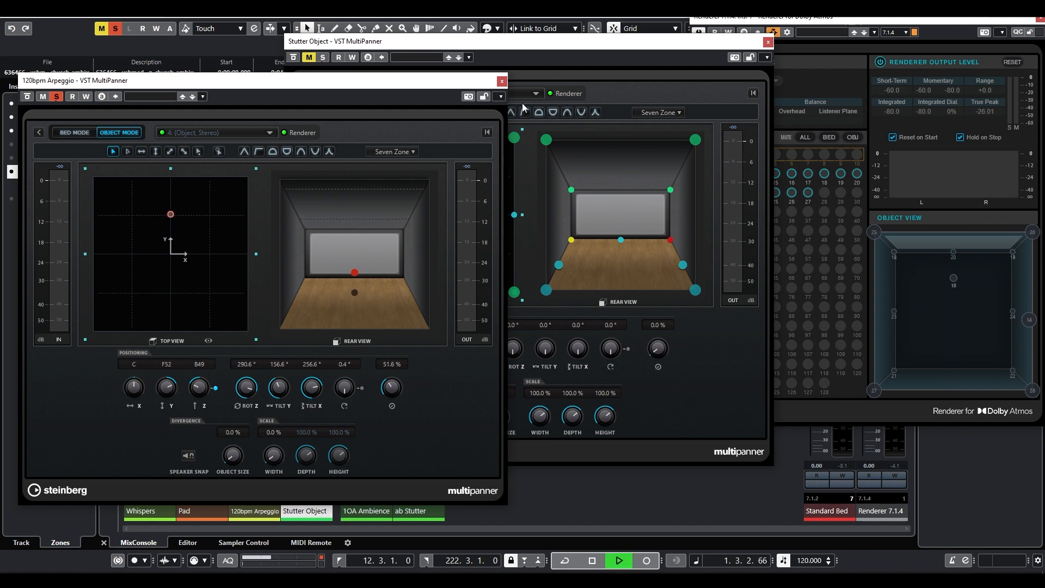
left_click(501, 81)
key("space")
- Re-solo the 120bpm Arpeggio channel, start playback and raise its fader to -12.5
left_click_drag(418, 42, 514, 44)
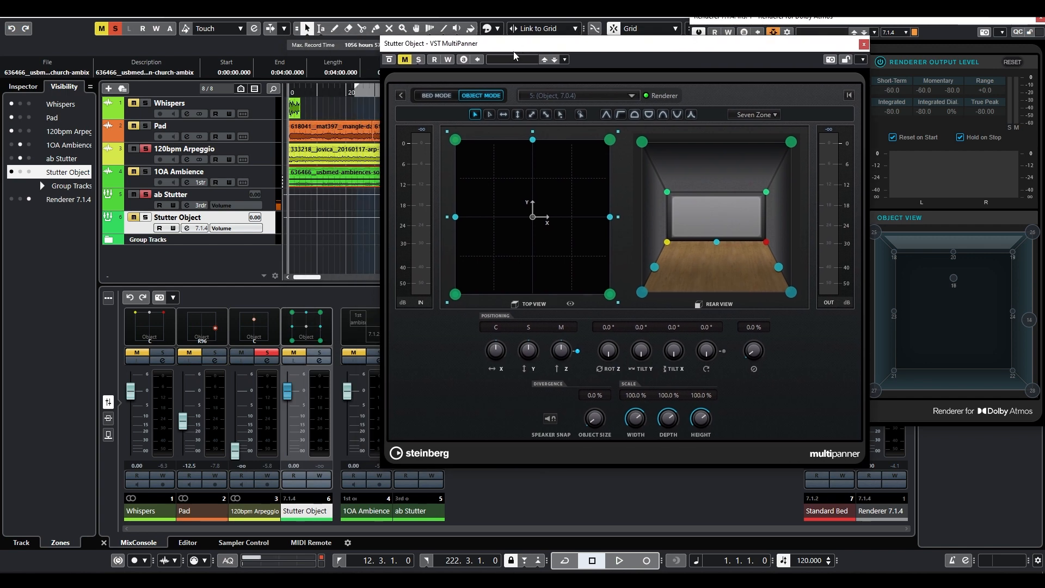
left_click(267, 353)
left_click(268, 354)
key("space")
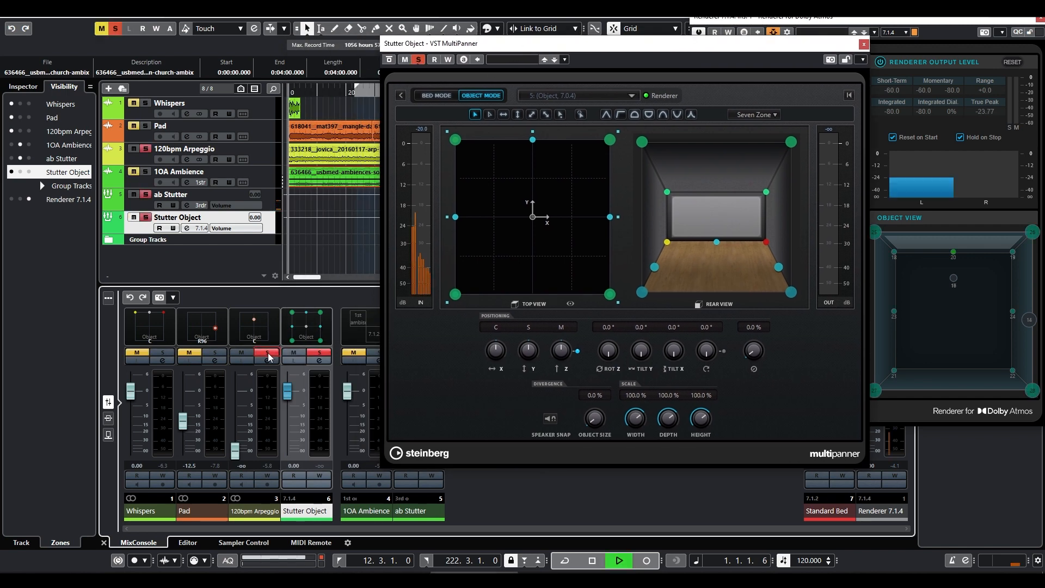
left_click_drag(235, 450, 236, 420)
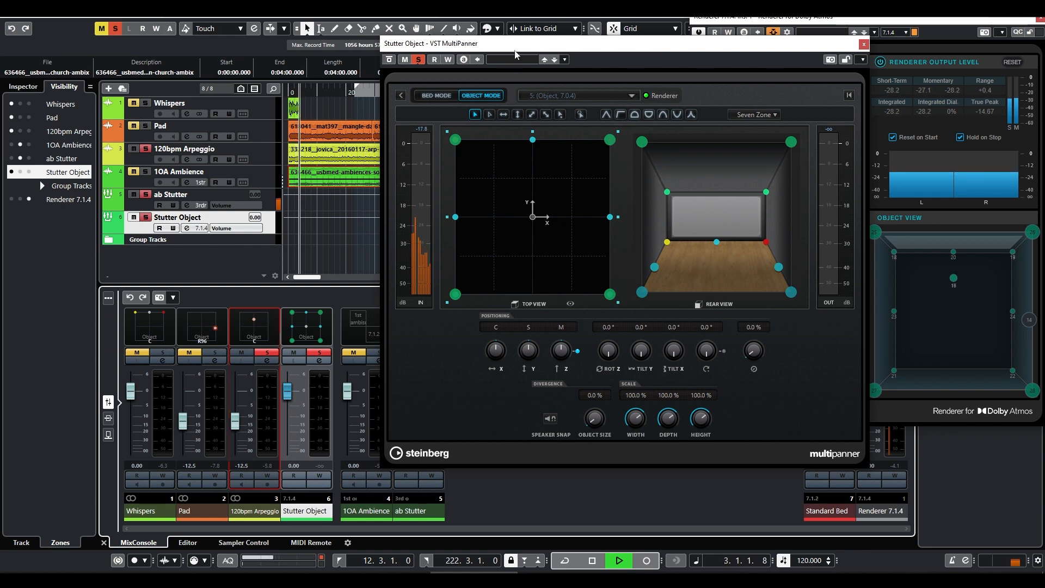
- Set ab Stutter's buffer to 12.91s with its ∞ option enabled, then close the plug-in
left_click_drag(515, 52, 596, 51)
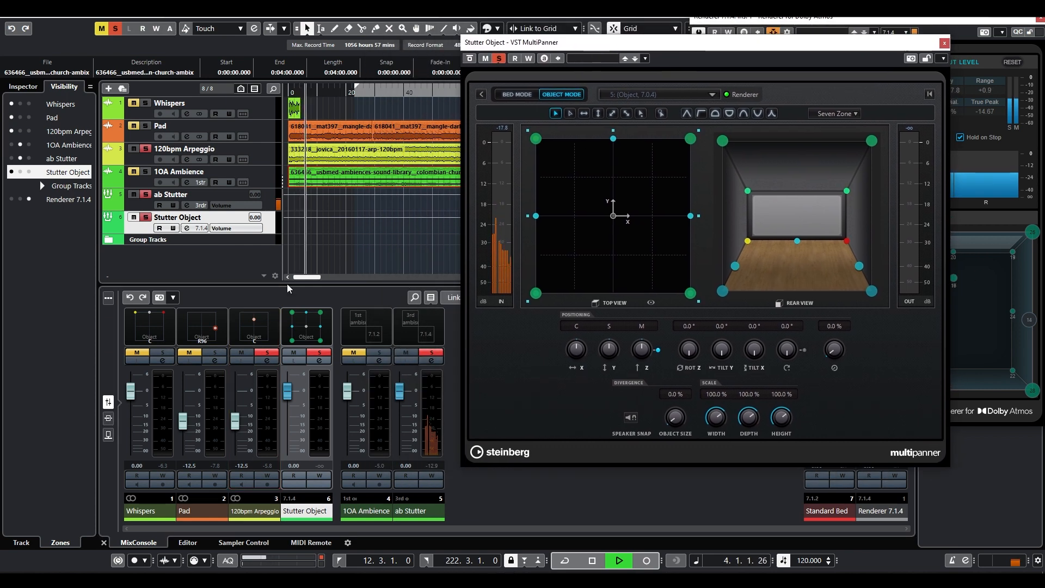
left_click(422, 512)
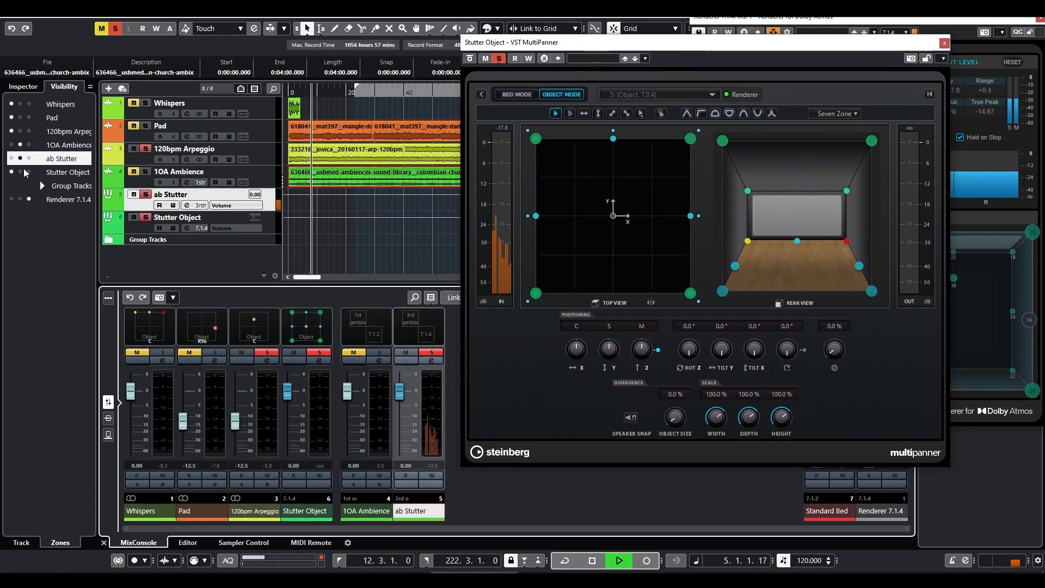
left_click(23, 86)
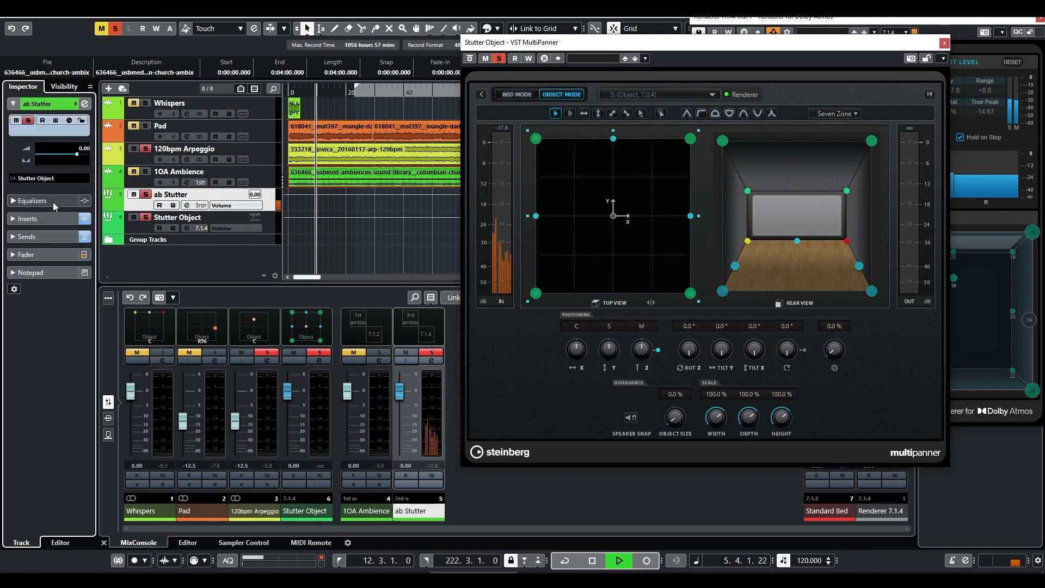
left_click(15, 240)
left_click(25, 160)
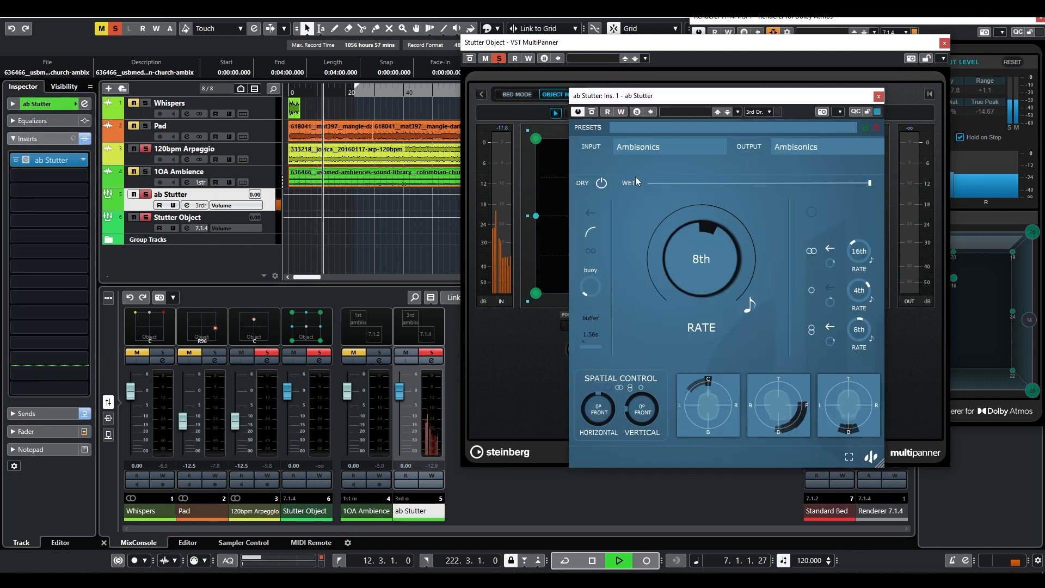
left_click_drag(583, 335, 577, 250)
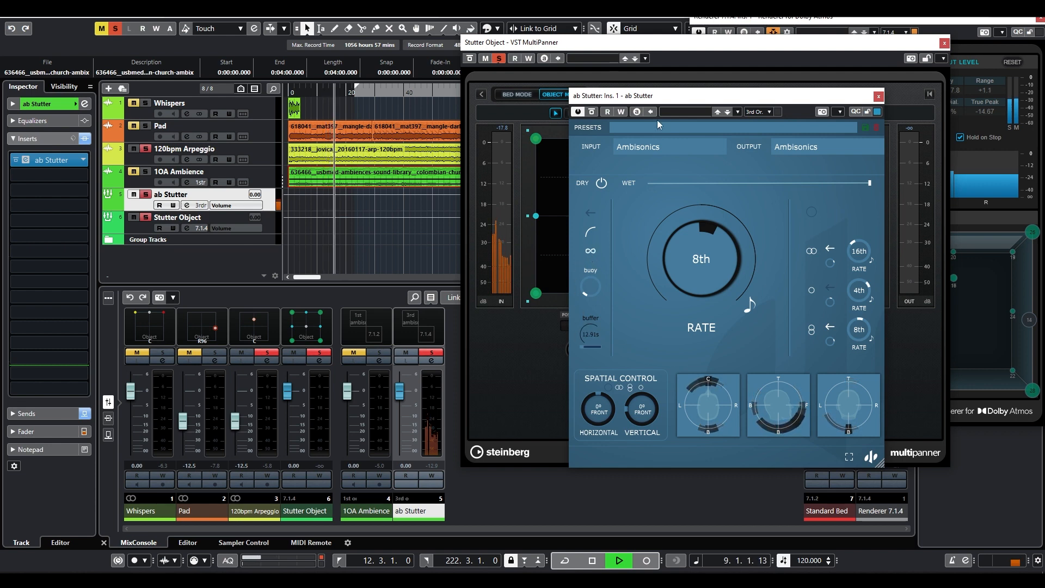
left_click_drag(661, 97, 150, 37)
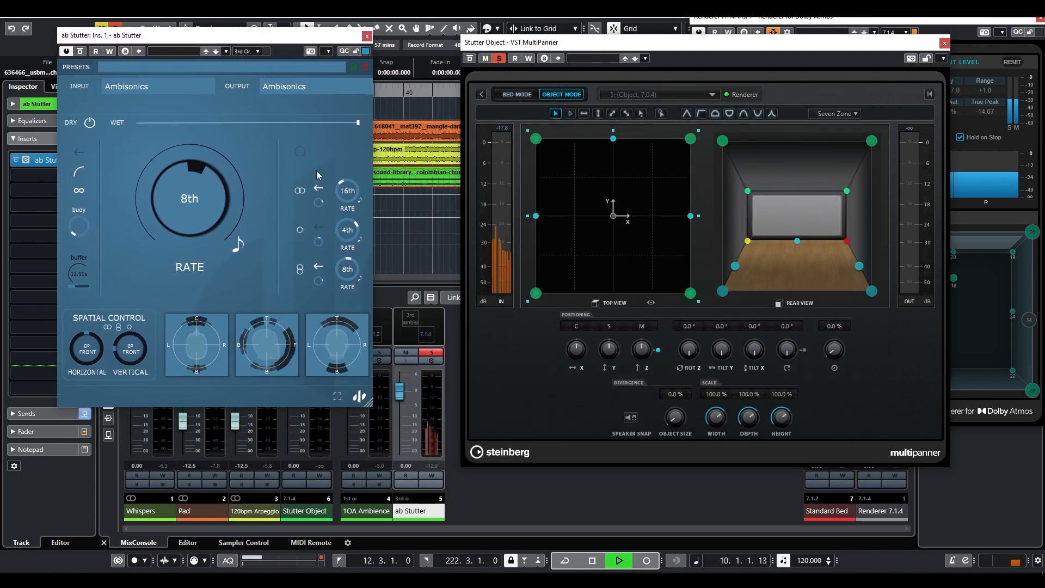
left_click(367, 36)
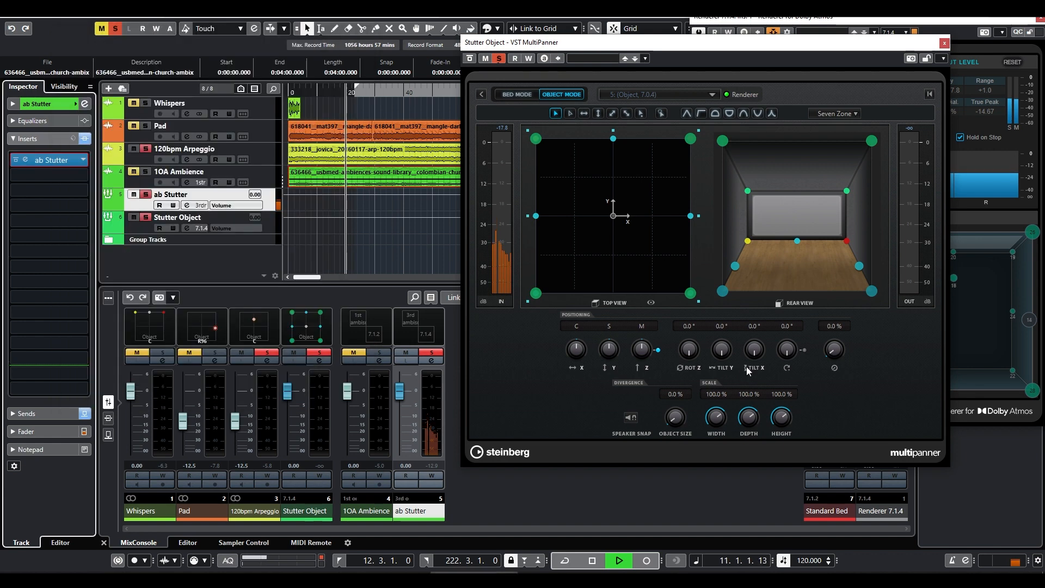
- Rotate the Stutter Object to Z 136.8°, tilt Y 343.0° and tilt X 160.2°, with orbit at 213.4°
left_click_drag(787, 352, 779, 392)
left_click_drag(754, 351, 750, 295)
left_click_drag(721, 349, 709, 447)
left_click_drag(691, 355, 705, 283)
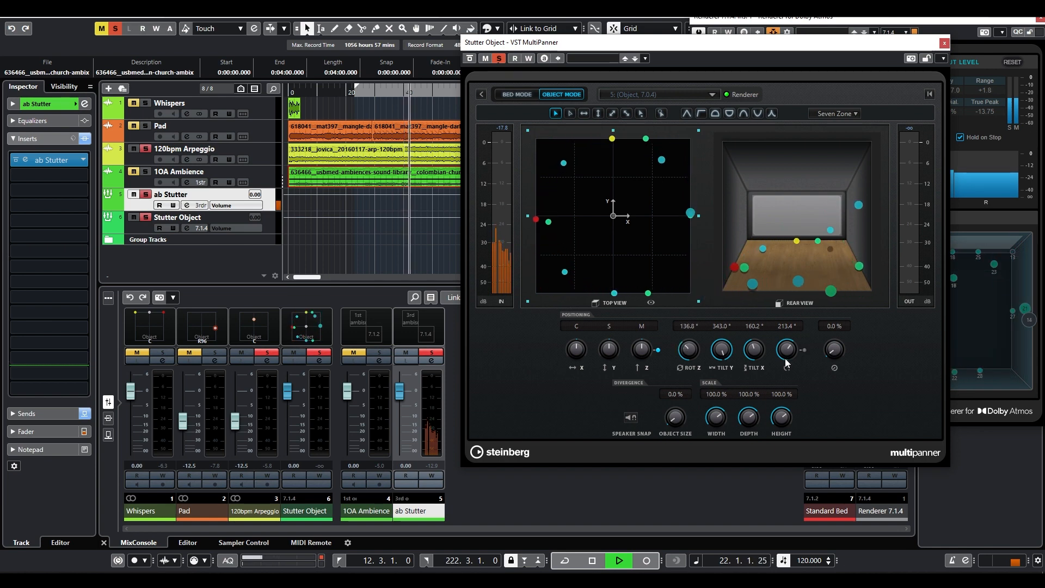
- Set the Stutter Object's tilt X to 62.0° and orbit it to 293.4° beside the uncovered Renderer view
left_click_drag(785, 356, 773, 269)
left_click_drag(753, 351, 750, 278)
left_click_drag(706, 41, 396, 110)
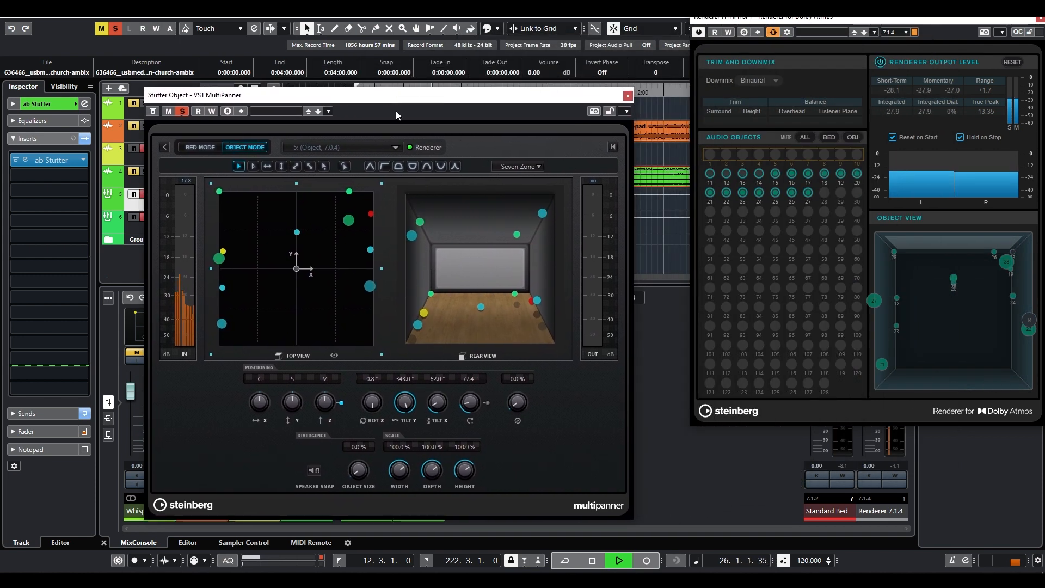
left_click_drag(466, 423, 458, 329)
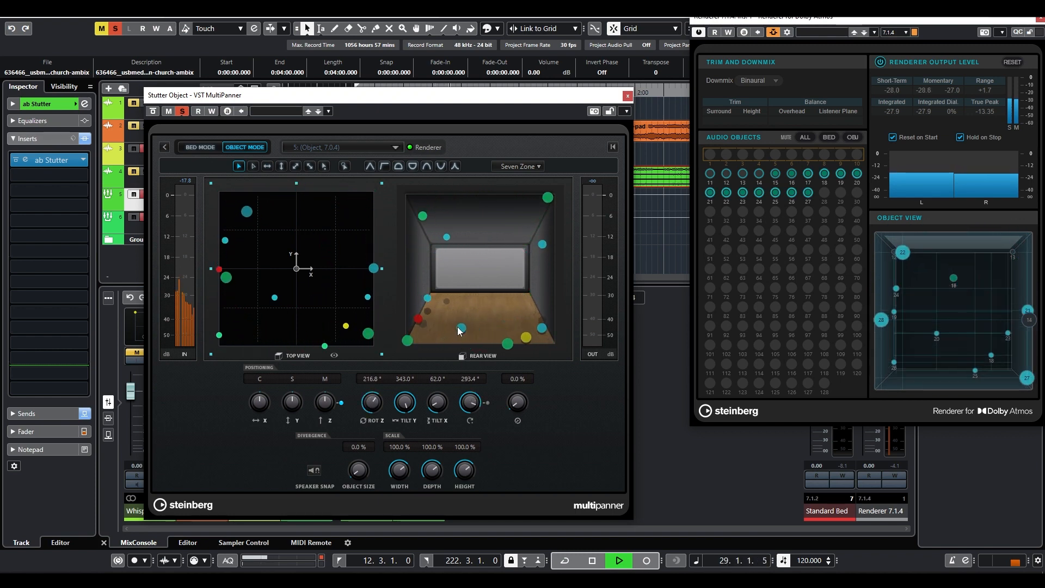
- Rotate the Stutter Object to Z 282.6°, tilt Y 293.4°, tilt X 296.0° and orbit 359.2°, with its width scaled to 141.4 %
left_click_drag(433, 401, 428, 332)
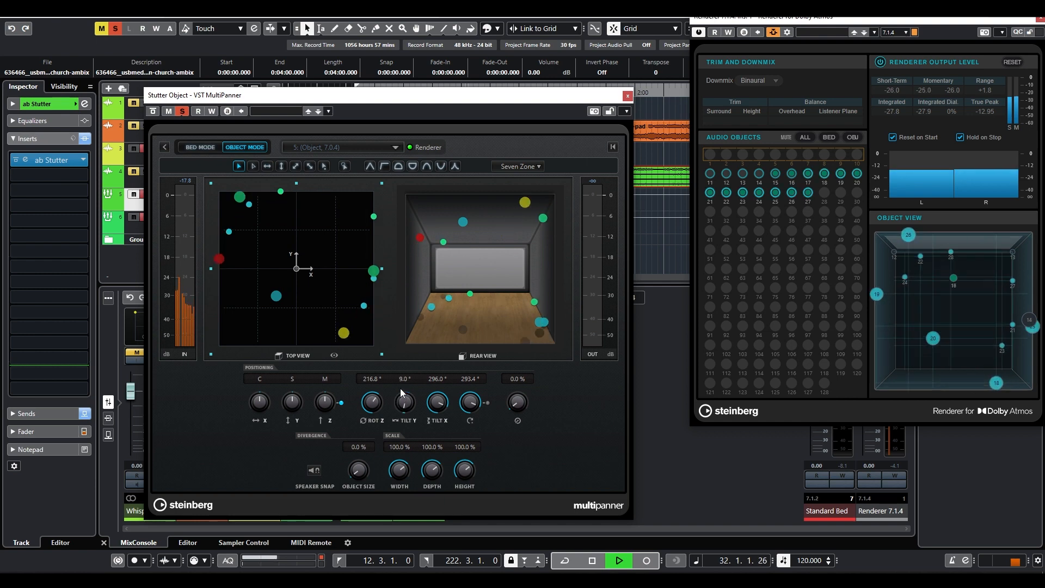
left_click_drag(401, 387, 390, 302)
mouse_move(458, 403)
left_mouse_down()
mouse_move(451, 468)
mouse_move(435, 480)
mouse_move(399, 473)
mouse_move(395, 462)
mouse_move(408, 562)
mouse_move(391, 481)
mouse_move(397, 423)
left_mouse_up()
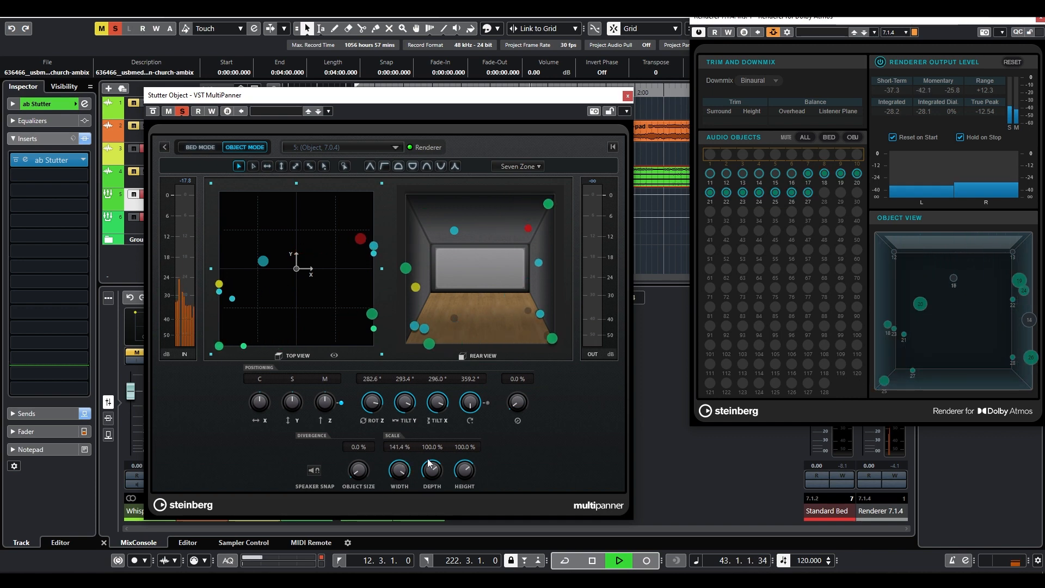
- Set the Stutter Object's depth to 141.4 %, Z 61.2°, tilt Y 210.6°, tilt X 218.6° and orbit 247.6°, then close the panner and stop playback
mouse_move(430, 464)
left_mouse_down()
mouse_move(431, 504)
mouse_move(426, 436)
mouse_move(466, 422)
mouse_move(466, 439)
mouse_move(440, 447)
left_mouse_up()
left_click_drag(434, 405, 409, 440)
left_click_drag(372, 404, 378, 427)
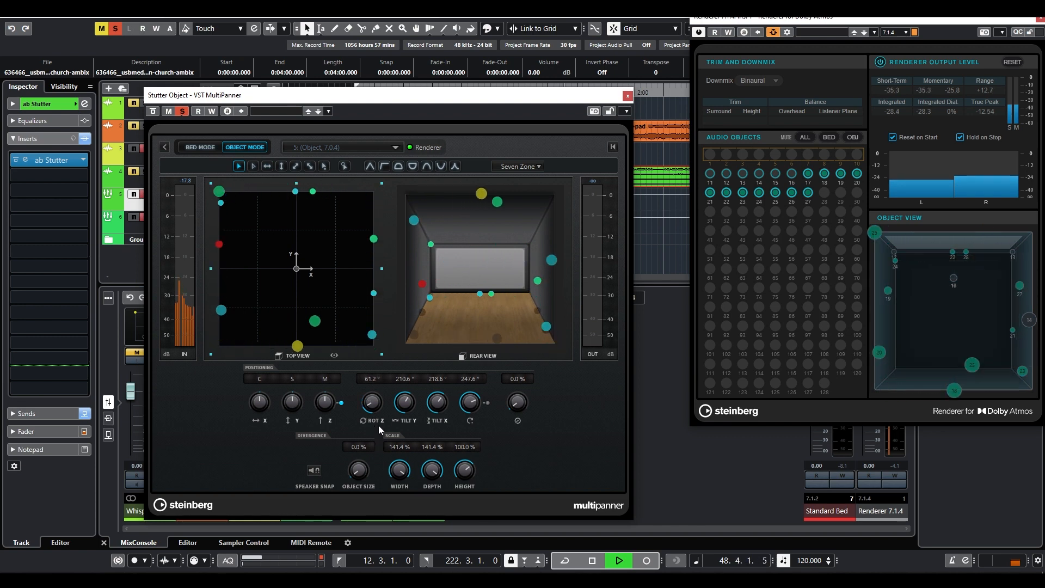
left_click(627, 97)
key("space")
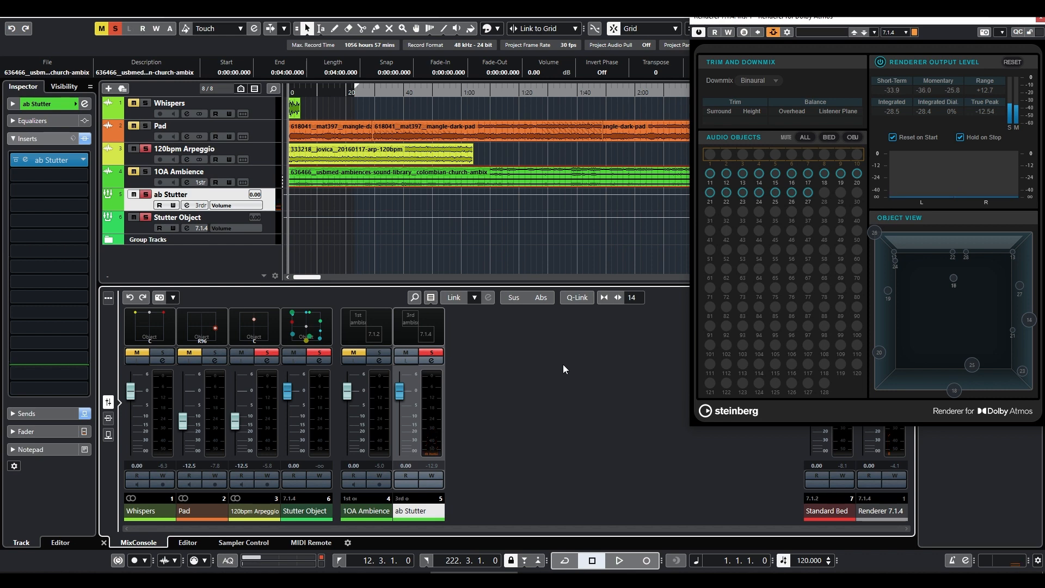
- Set the Renderer for Dolby Atmos downmix format to 7.1.4 and start playback
left_click(760, 81)
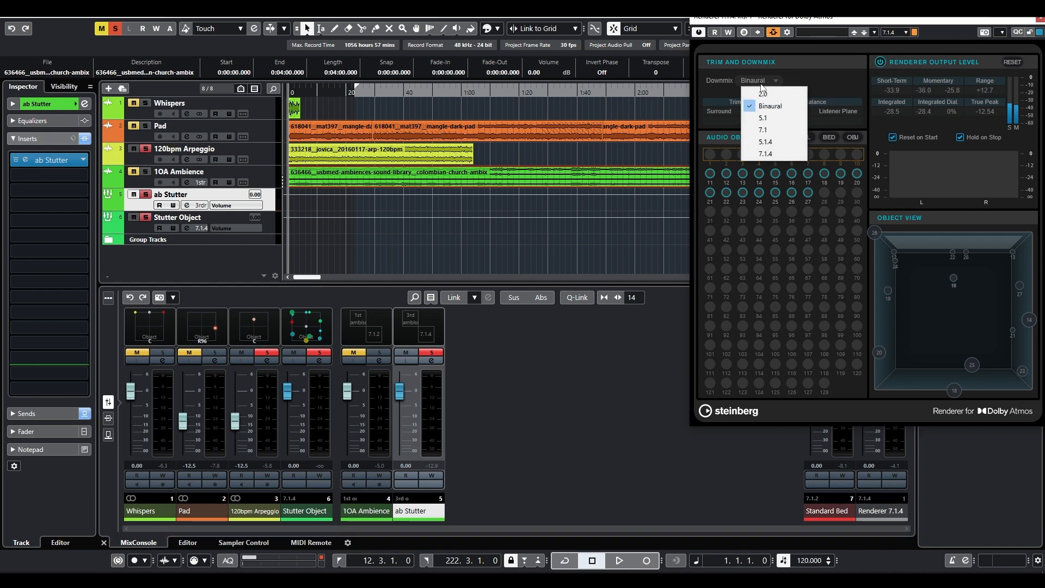
left_click(774, 157)
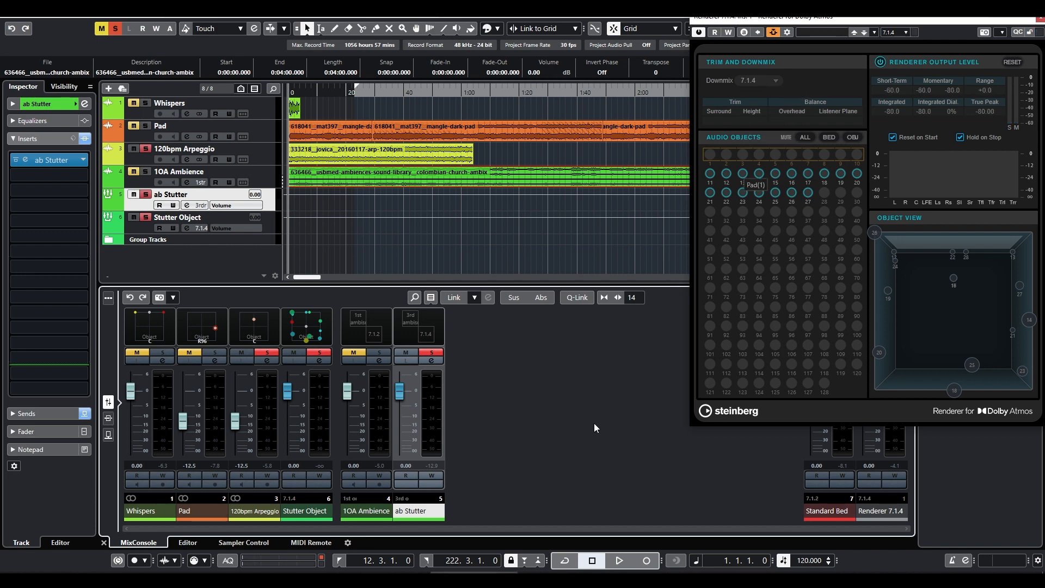
key("space")
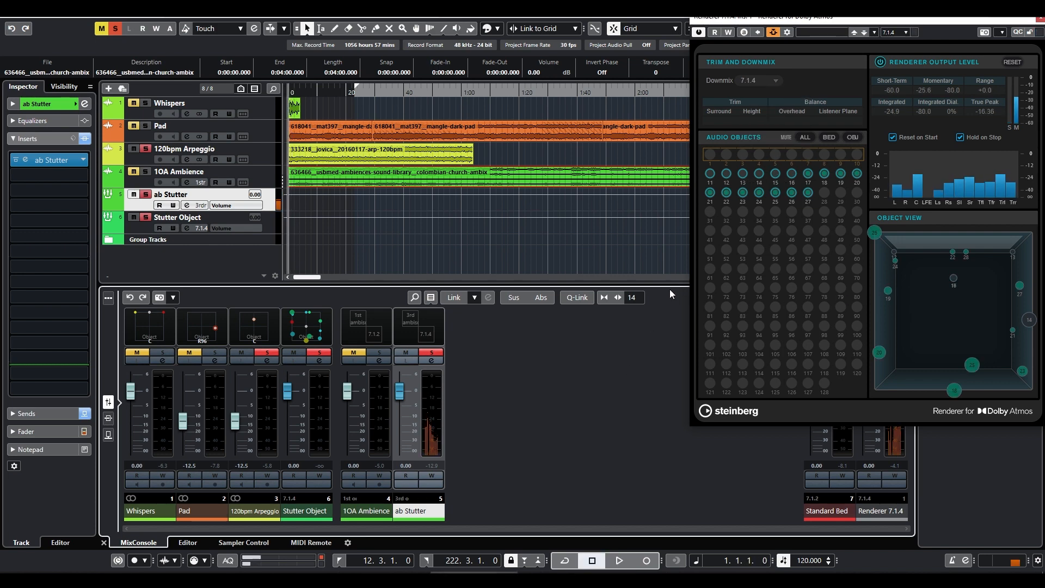